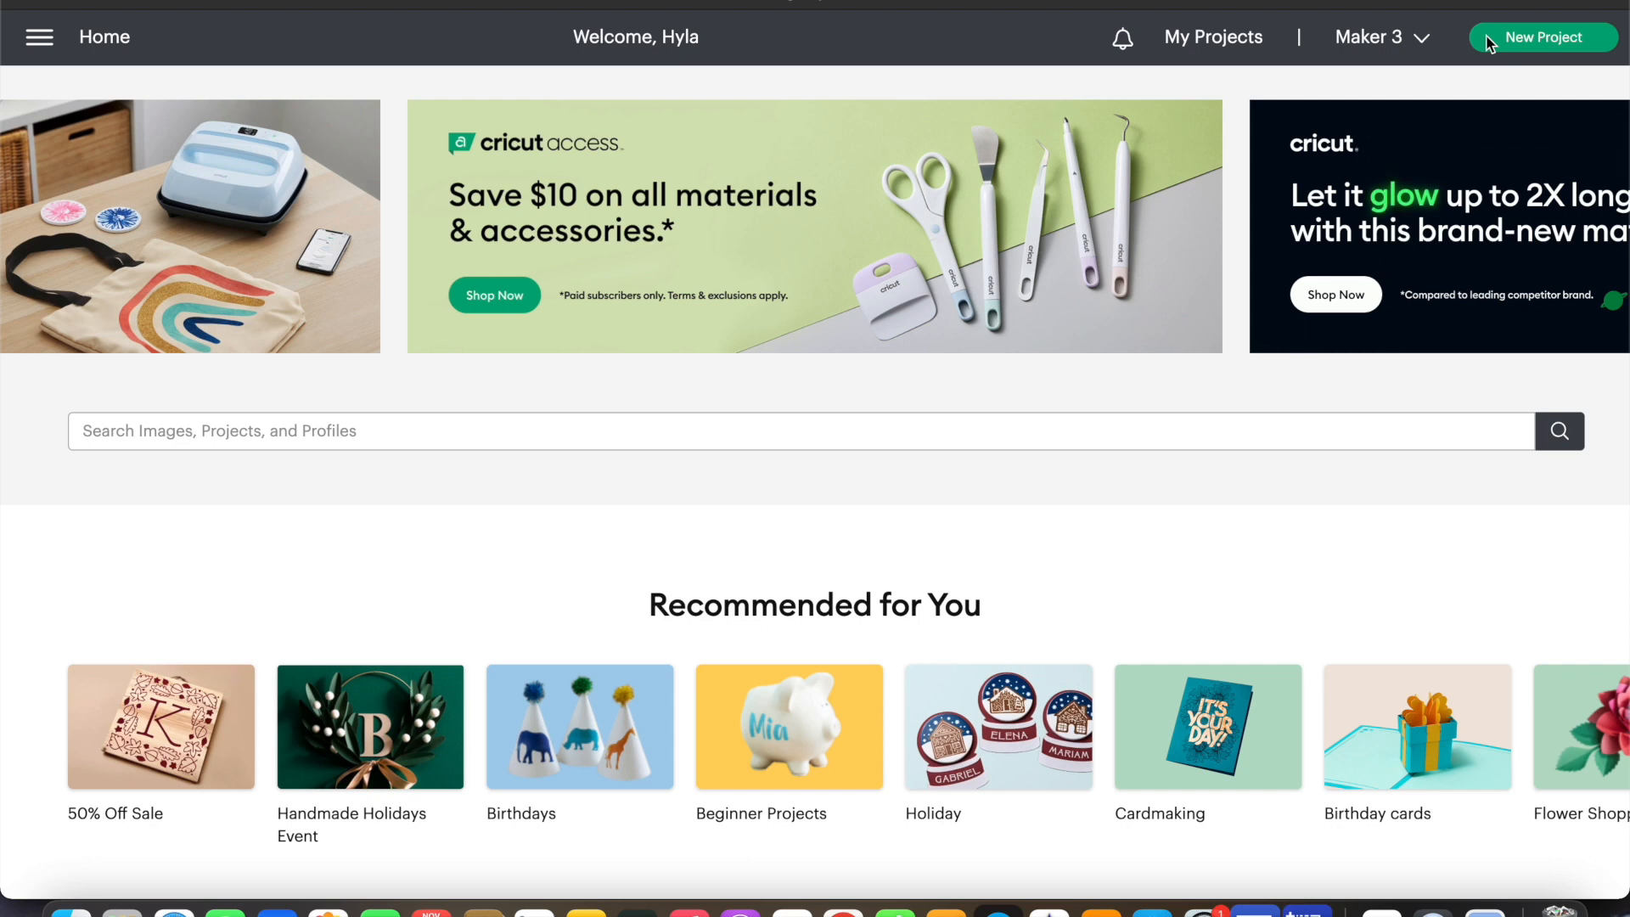
Step: Start a new project and add the text GATORS near the upper-left corner of the canvas
{"action": "left_click", "coordinate": [1489, 43]}
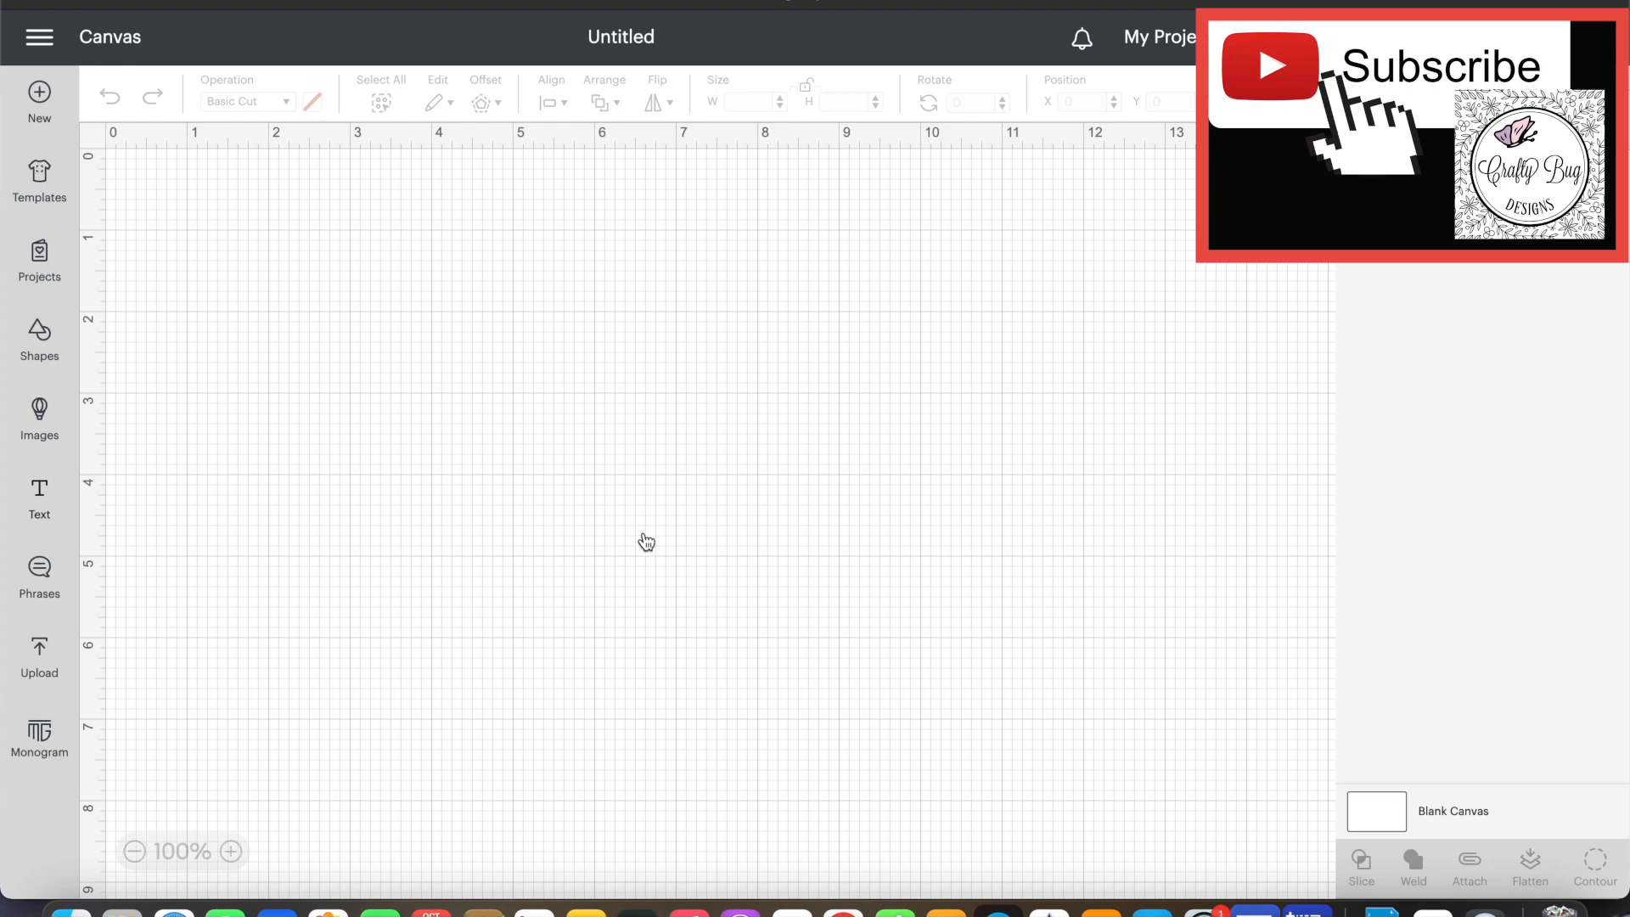
{"action": "left_click", "coordinate": [41, 492]}
{"action": "left_click", "coordinate": [297, 519]}
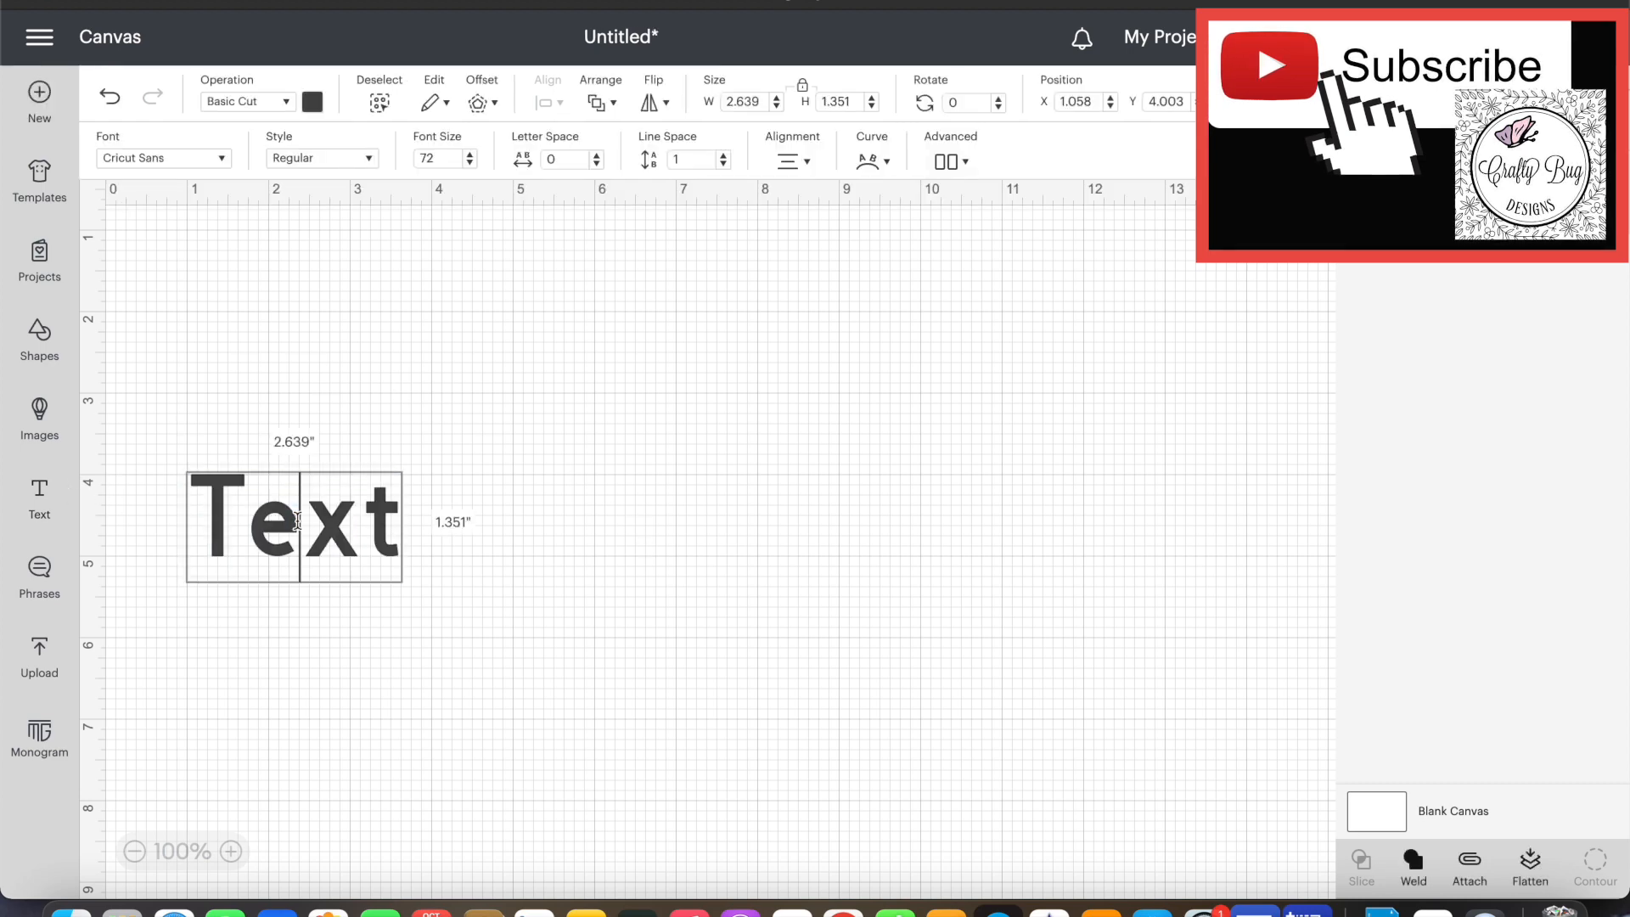
{"action": "key", "text": "Right"}
{"action": "key", "text": "Right"}
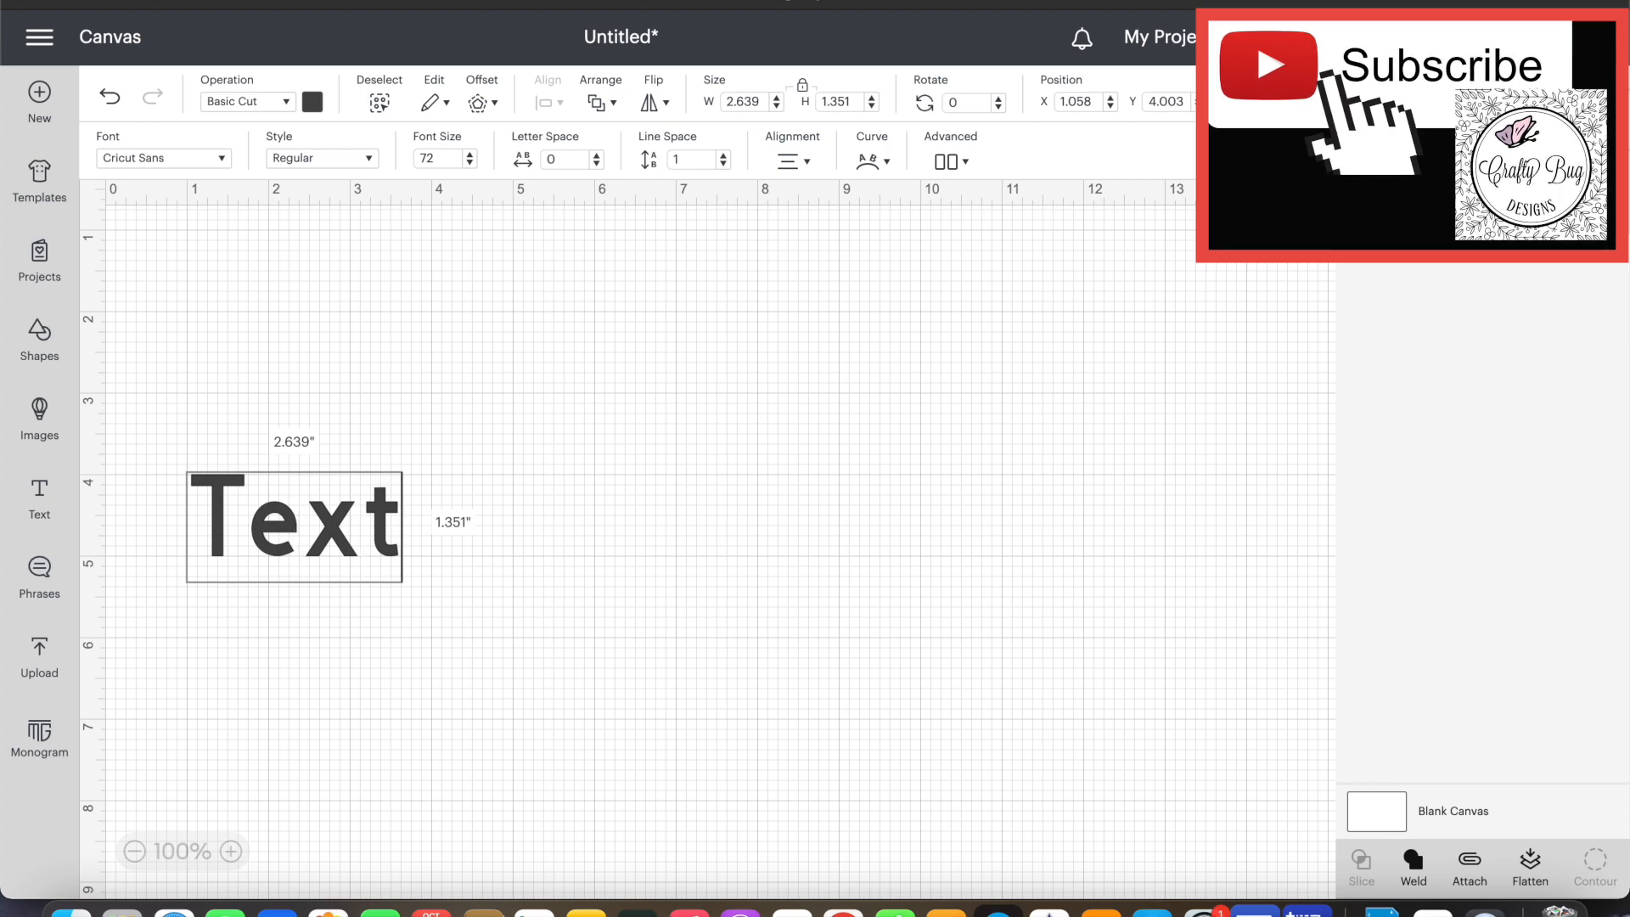
{"action": "key", "text": "BackSpace"}
{"action": "key", "text": "BackSpace"}
{"action": "key", "text": "BackSpace"}
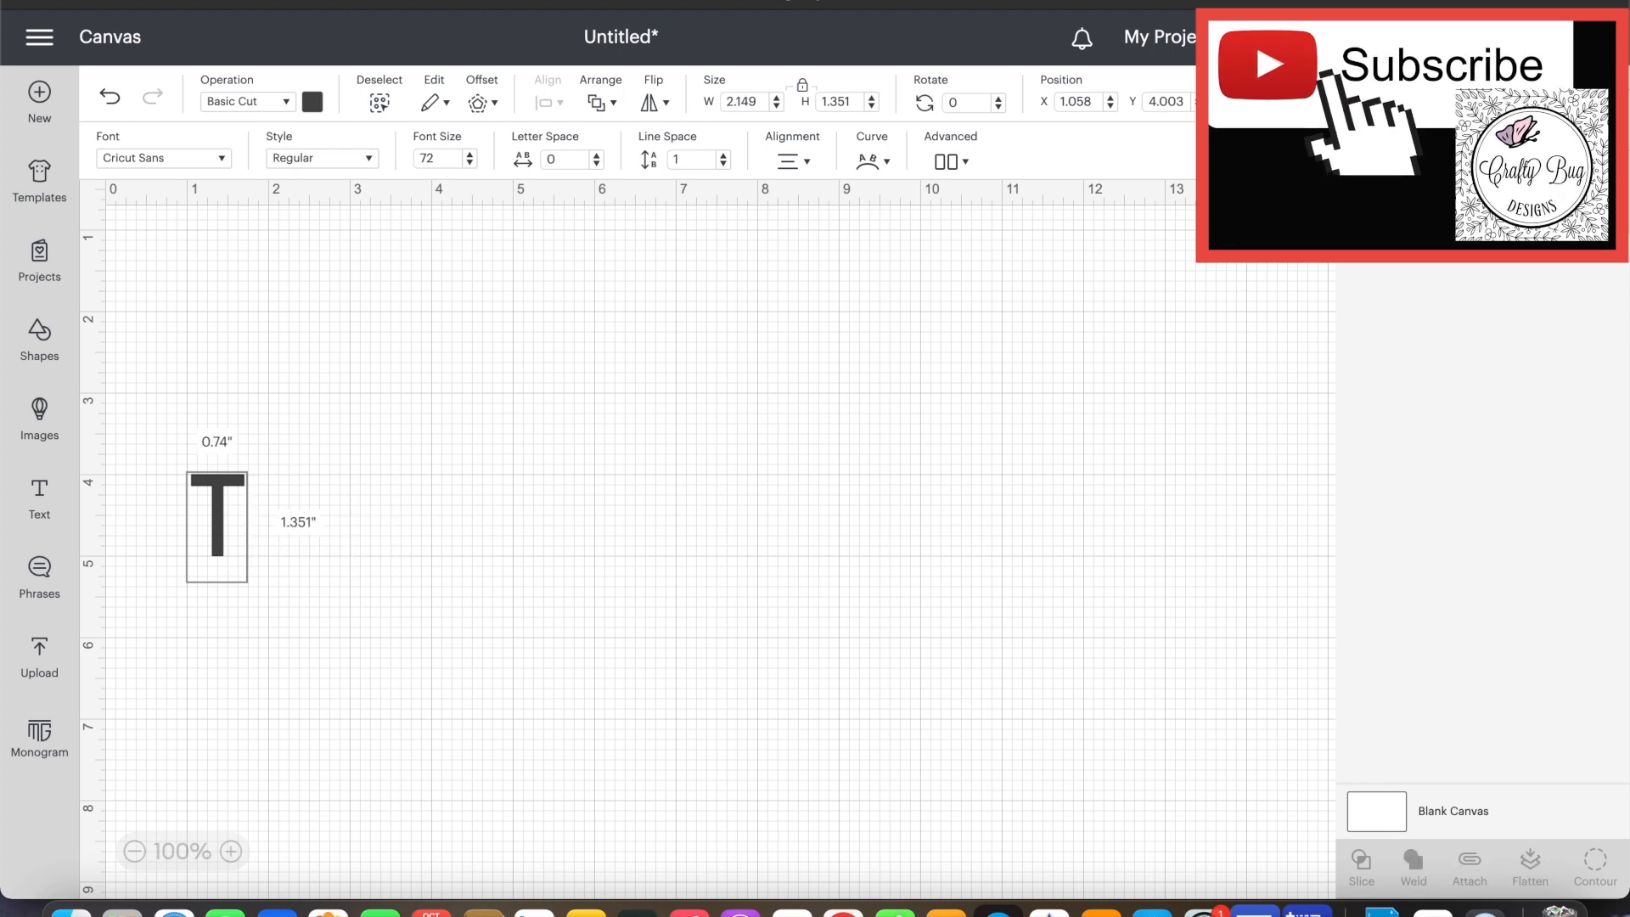
{"action": "key", "text": "BackSpace"}
{"action": "type", "text": "GATORS"}
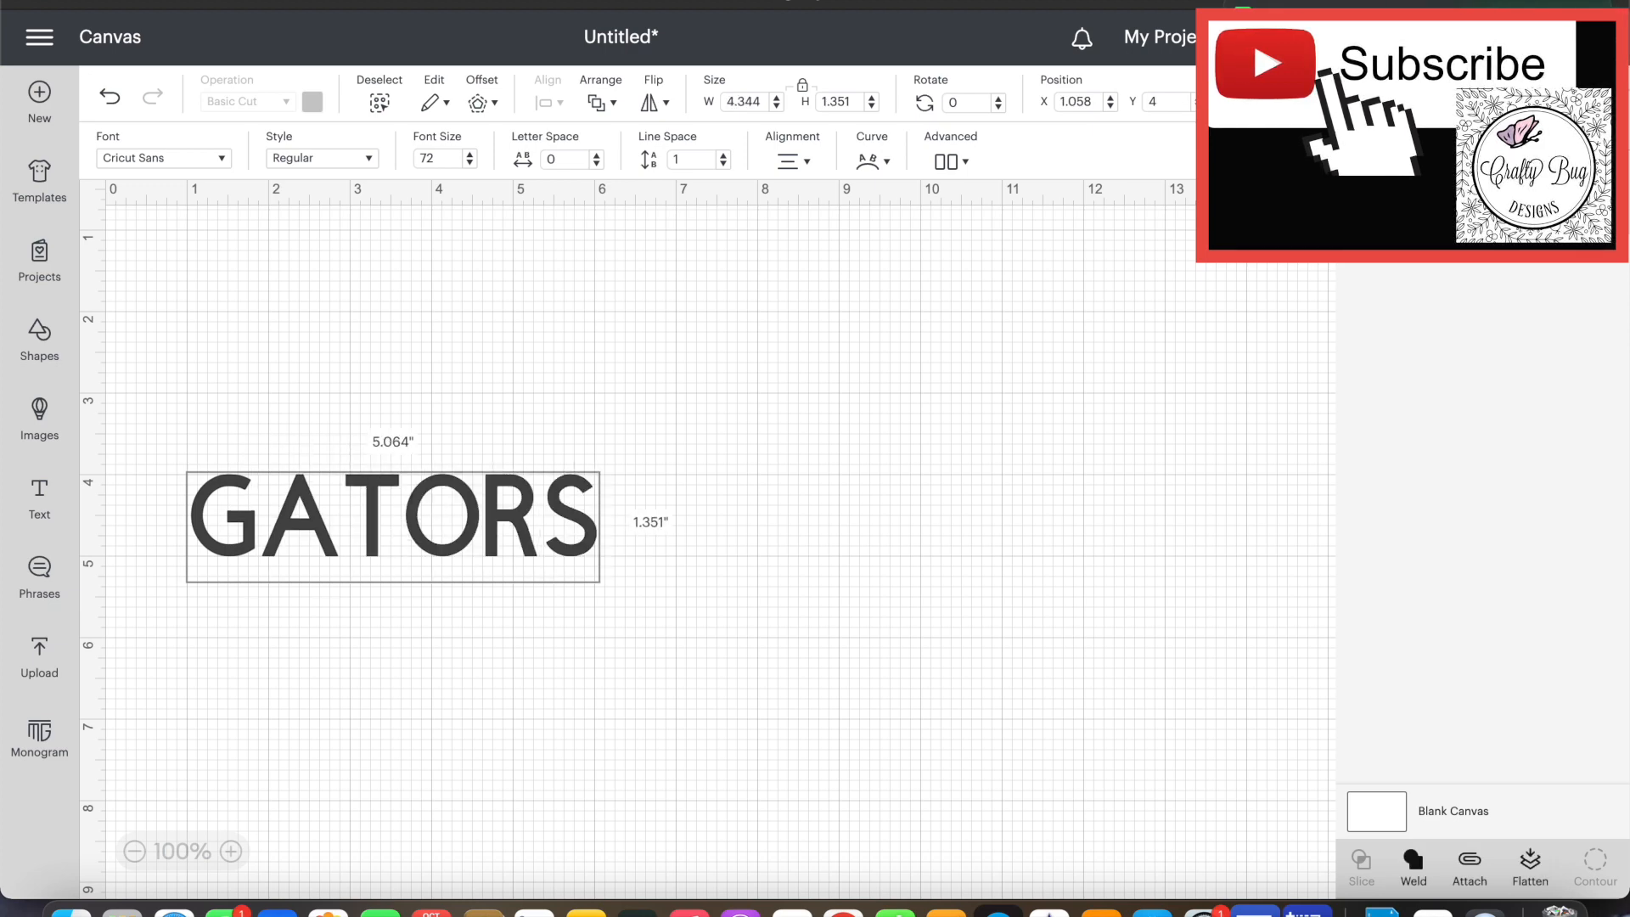
{"action": "left_click", "coordinate": [636, 658]}
{"action": "left_click_drag", "start_coordinate": [464, 493], "coordinate": [417, 259]}
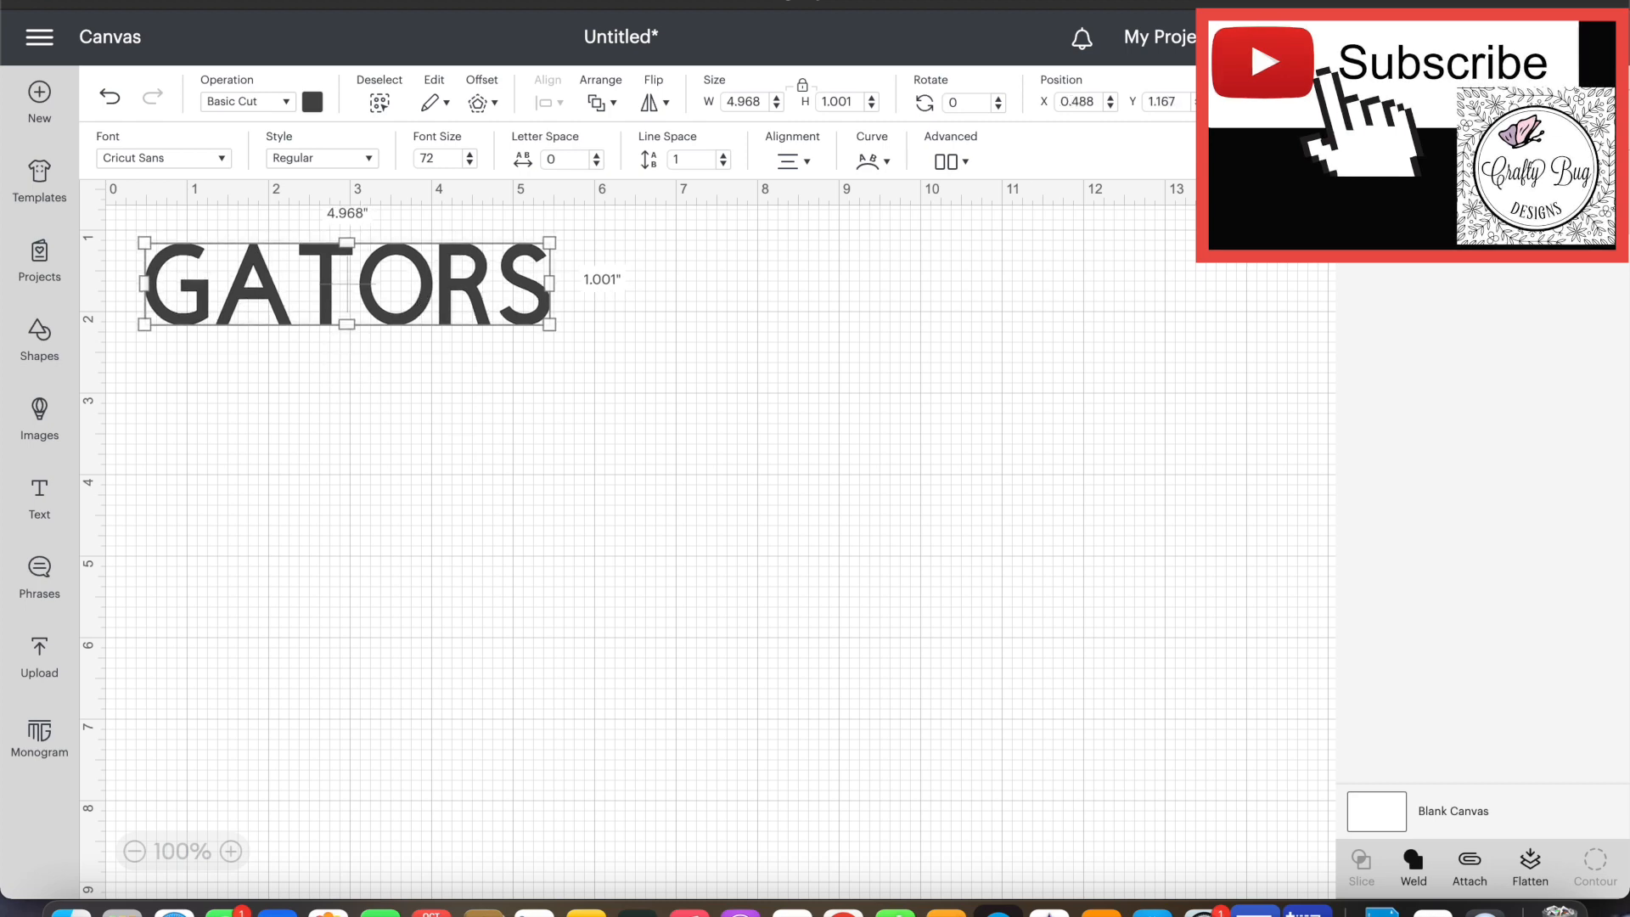
Step: Place a copy of GATORS lower on the canvas and change its text to GATEWAY COLLEGE PREP
{"action": "key", "text": "super+v"}
{"action": "left_click_drag", "start_coordinate": [498, 223], "coordinate": [538, 597]}
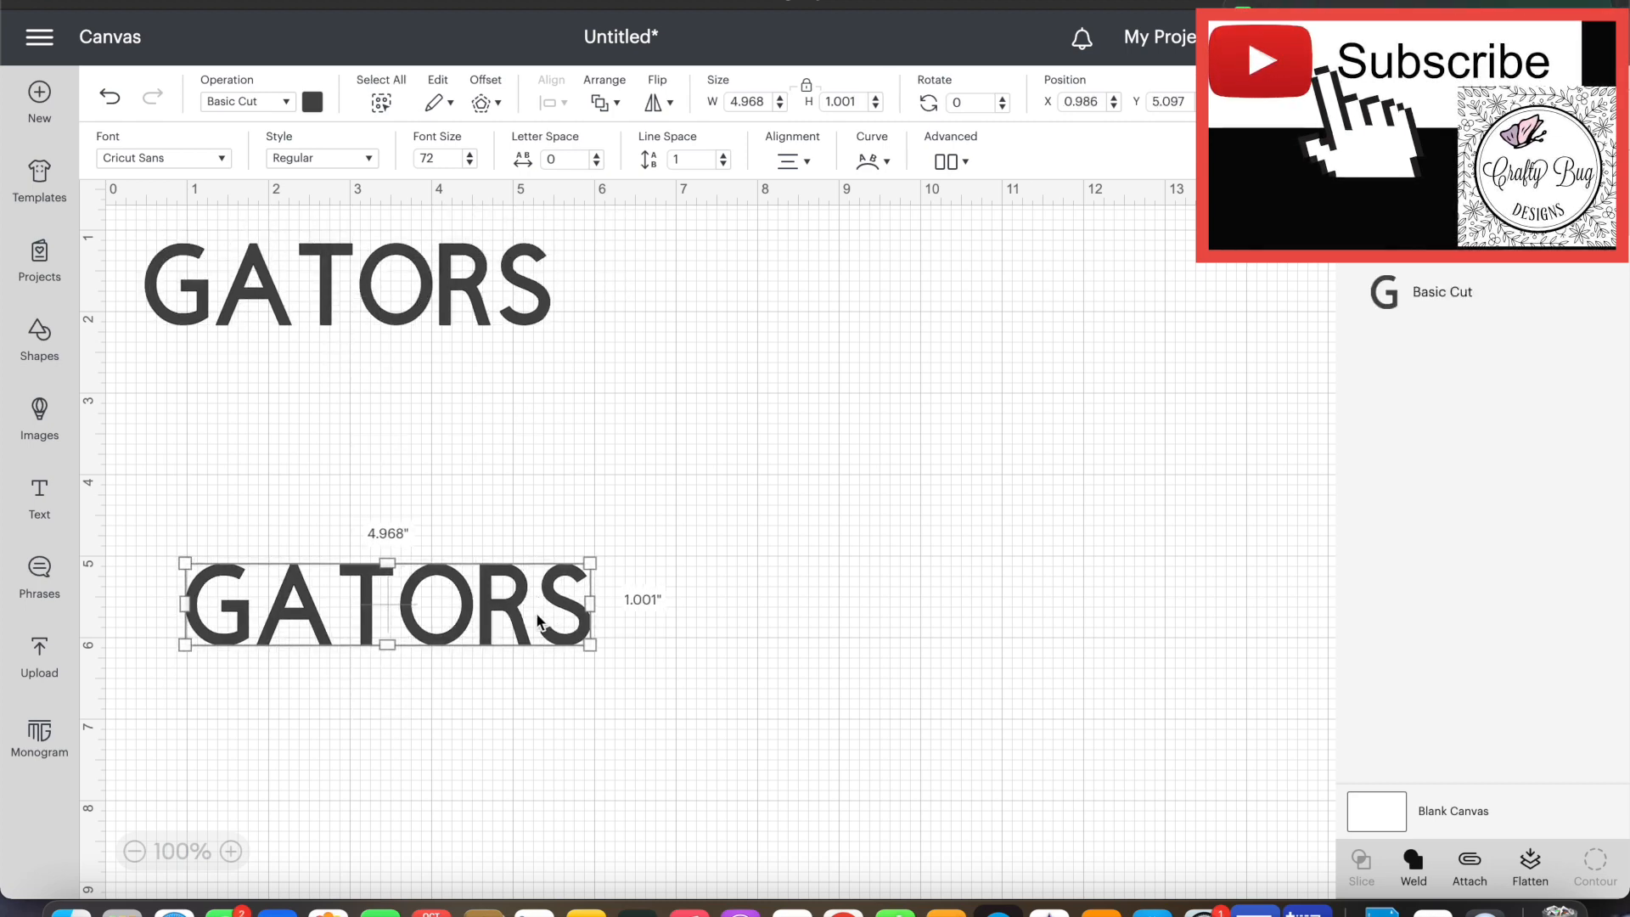
{"action": "double_click", "coordinate": [538, 621]}
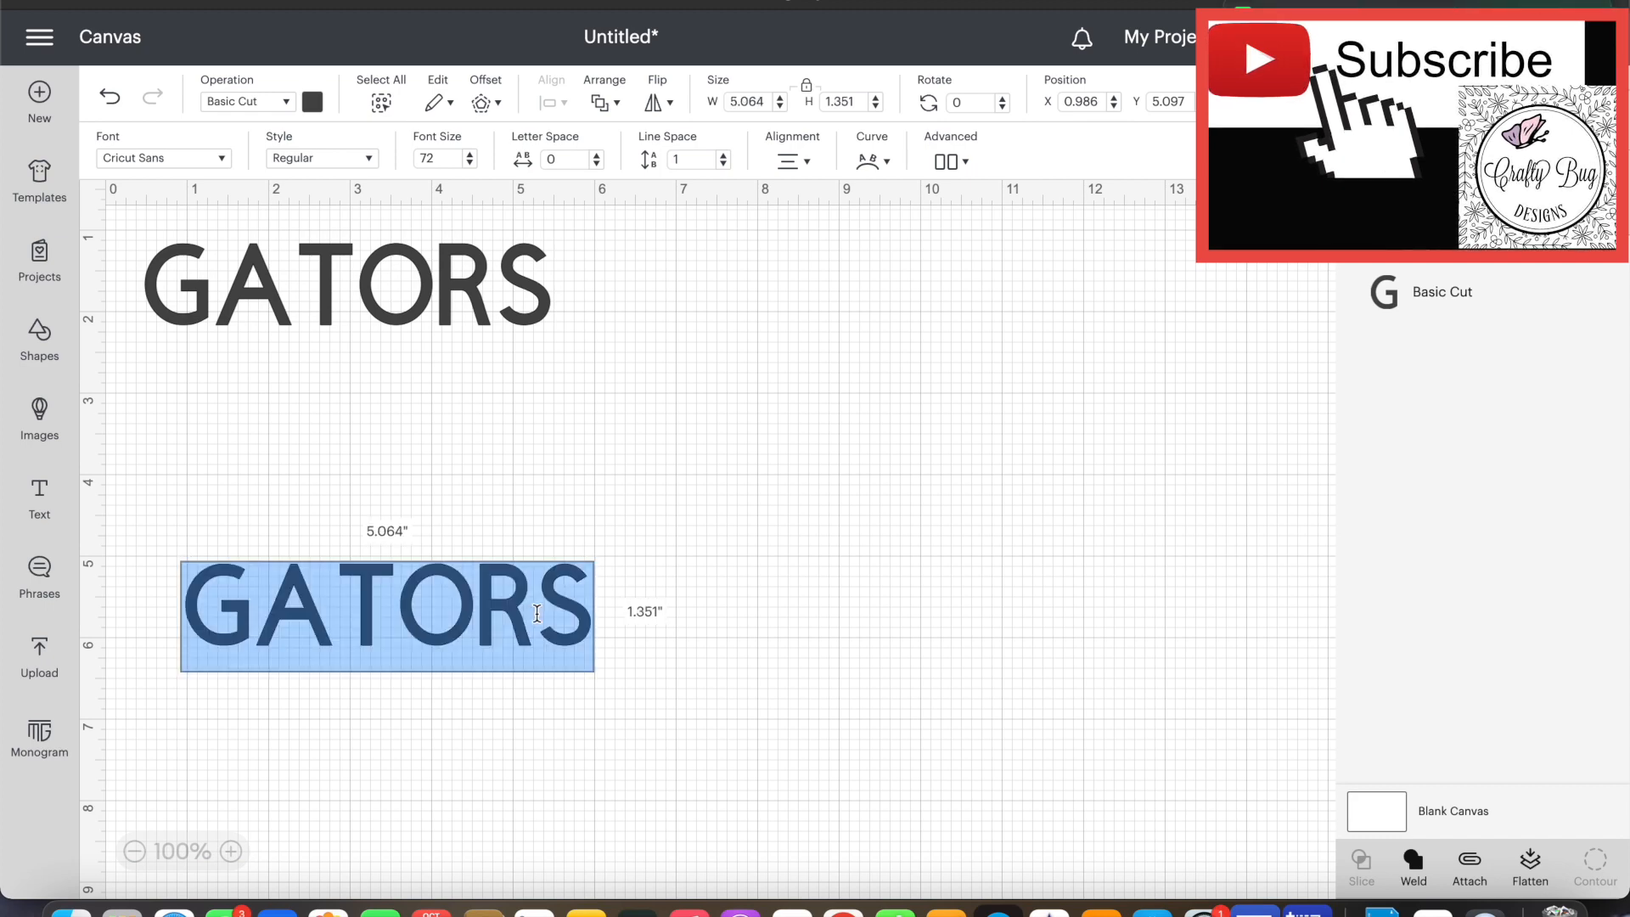
{"action": "type", "text": "GATE"}
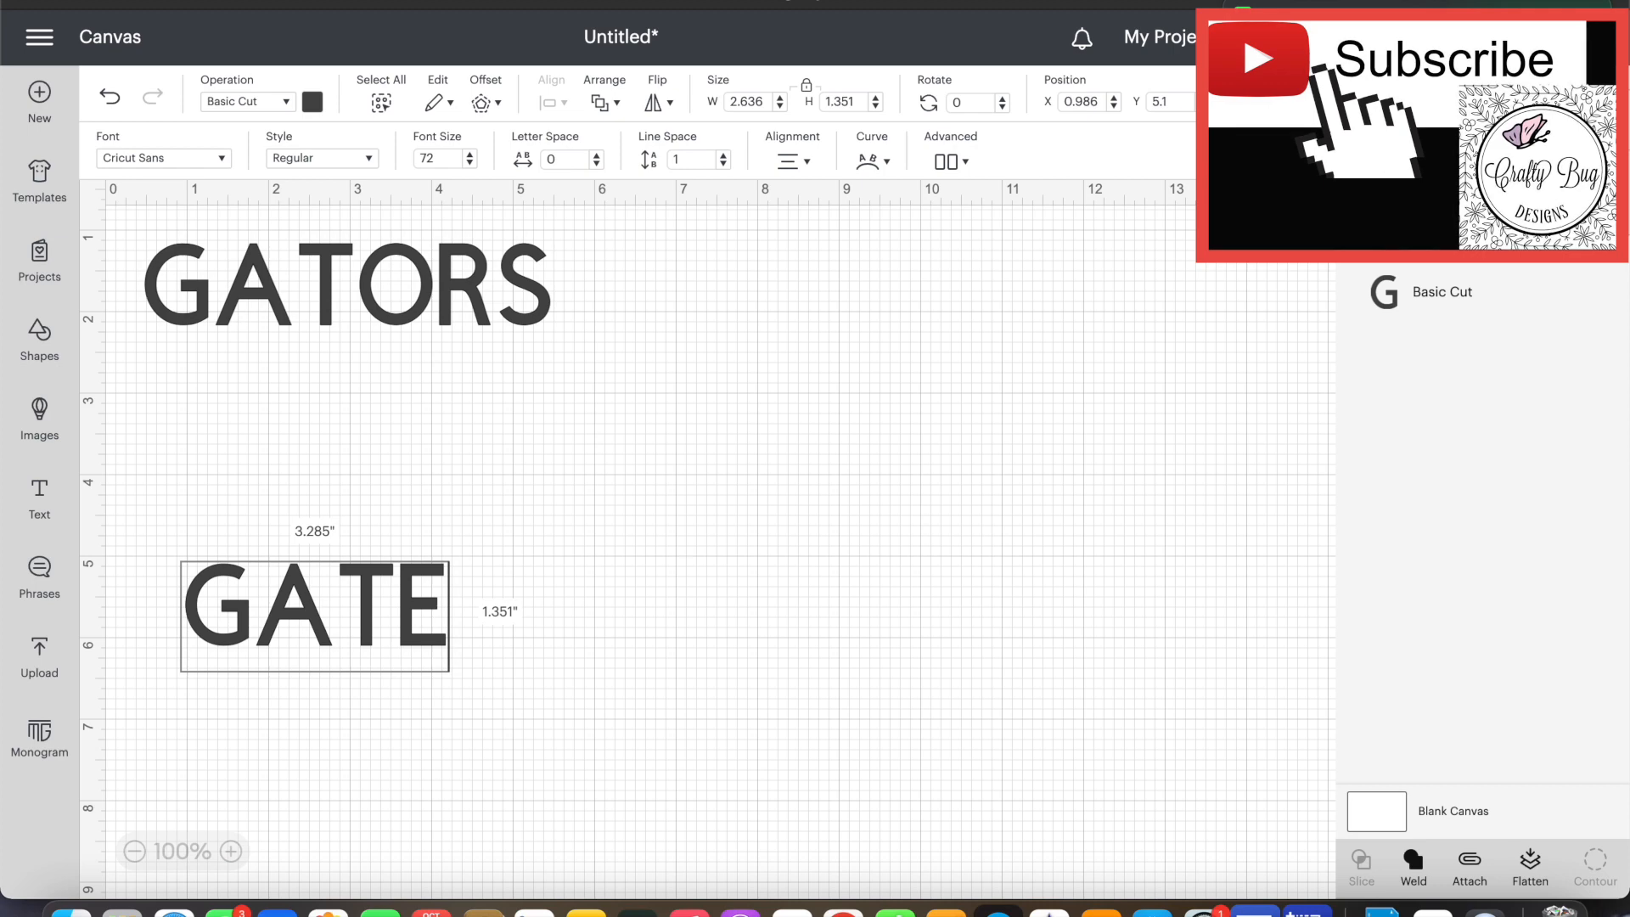
{"action": "type", "text": "WAY"}
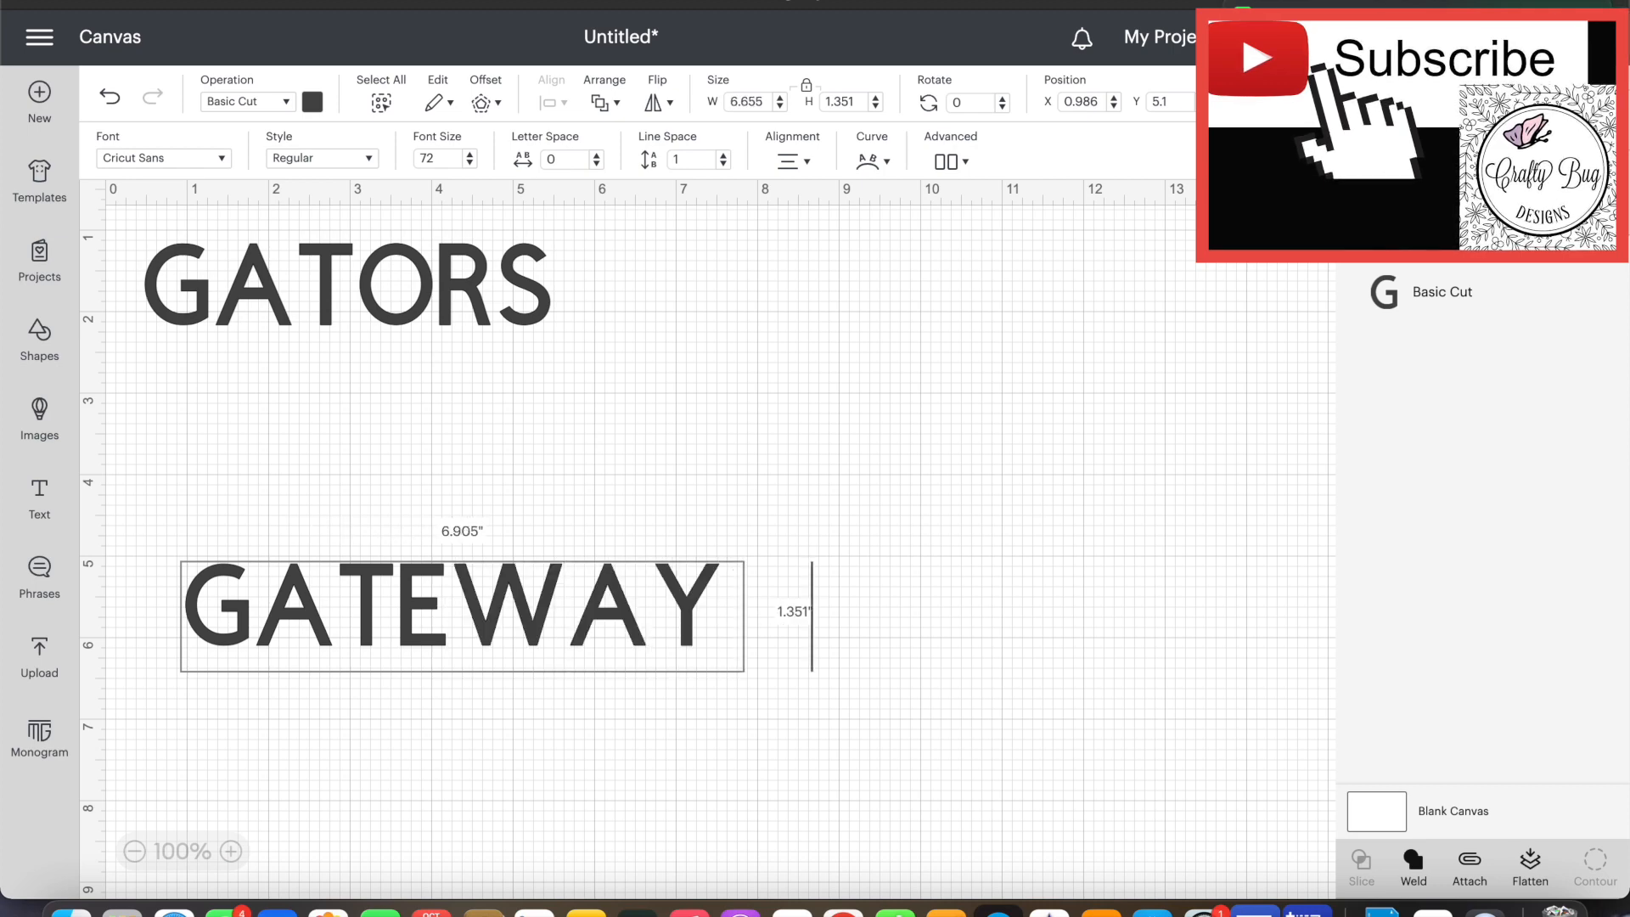
{"action": "type", "text": " COLLEGE PRE"}
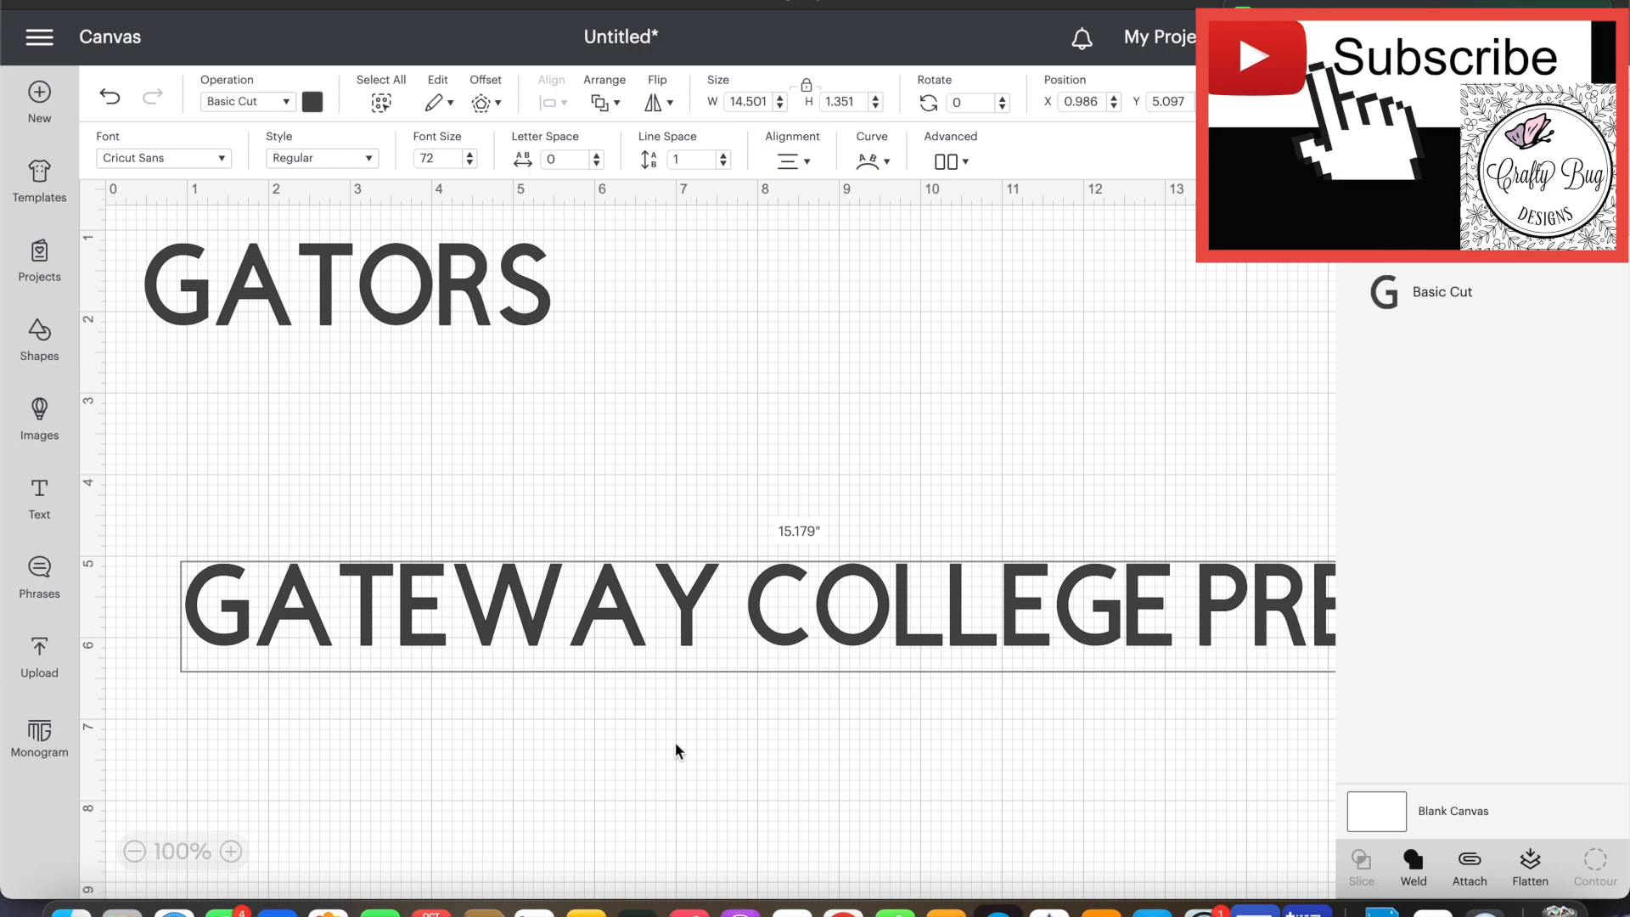
Step: Shrink the GATEWAY COLLEGE PREP text to fit the visible canvas and position it just below GATORS
{"action": "left_click_drag", "start_coordinate": [891, 628], "coordinate": [704, 446]}
{"action": "left_click", "coordinate": [760, 715]}
{"action": "left_click_drag", "start_coordinate": [106, 501], "coordinate": [375, 484]}
{"action": "left_click_drag", "start_coordinate": [706, 453], "coordinate": [484, 440]}
{"action": "left_click", "coordinate": [536, 637]}
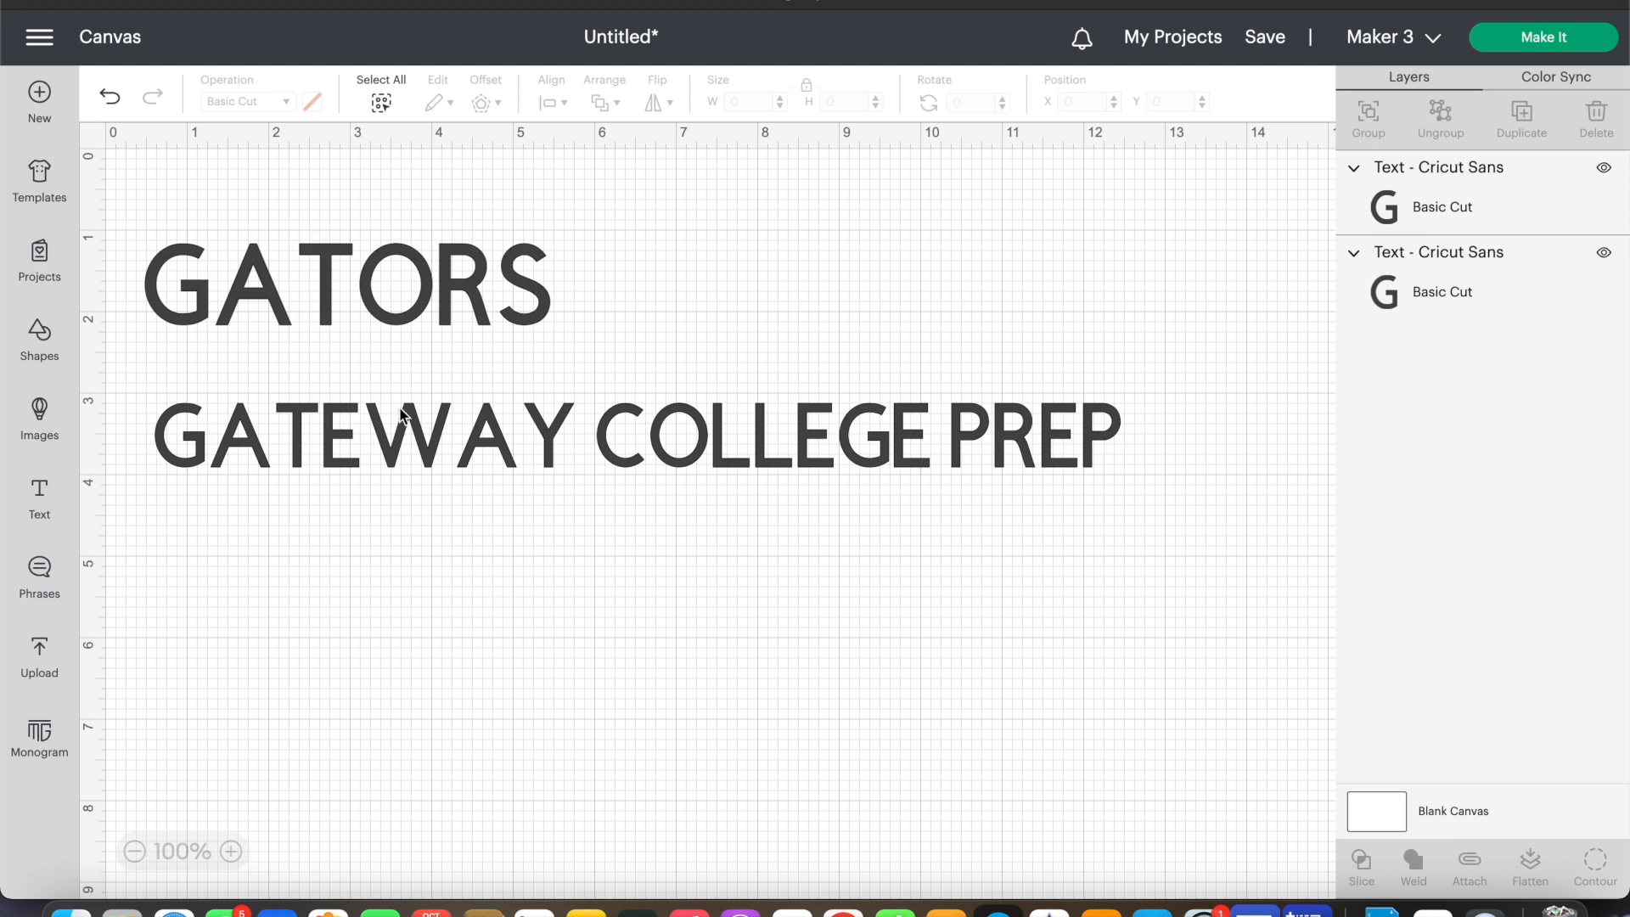
Step: Duplicate GATORS, place the copy below GATEWAY COLLEGE PREP and change its text to CLASS OF 2024
{"action": "left_click", "coordinate": [406, 314]}
{"action": "left_click", "coordinate": [1523, 112]}
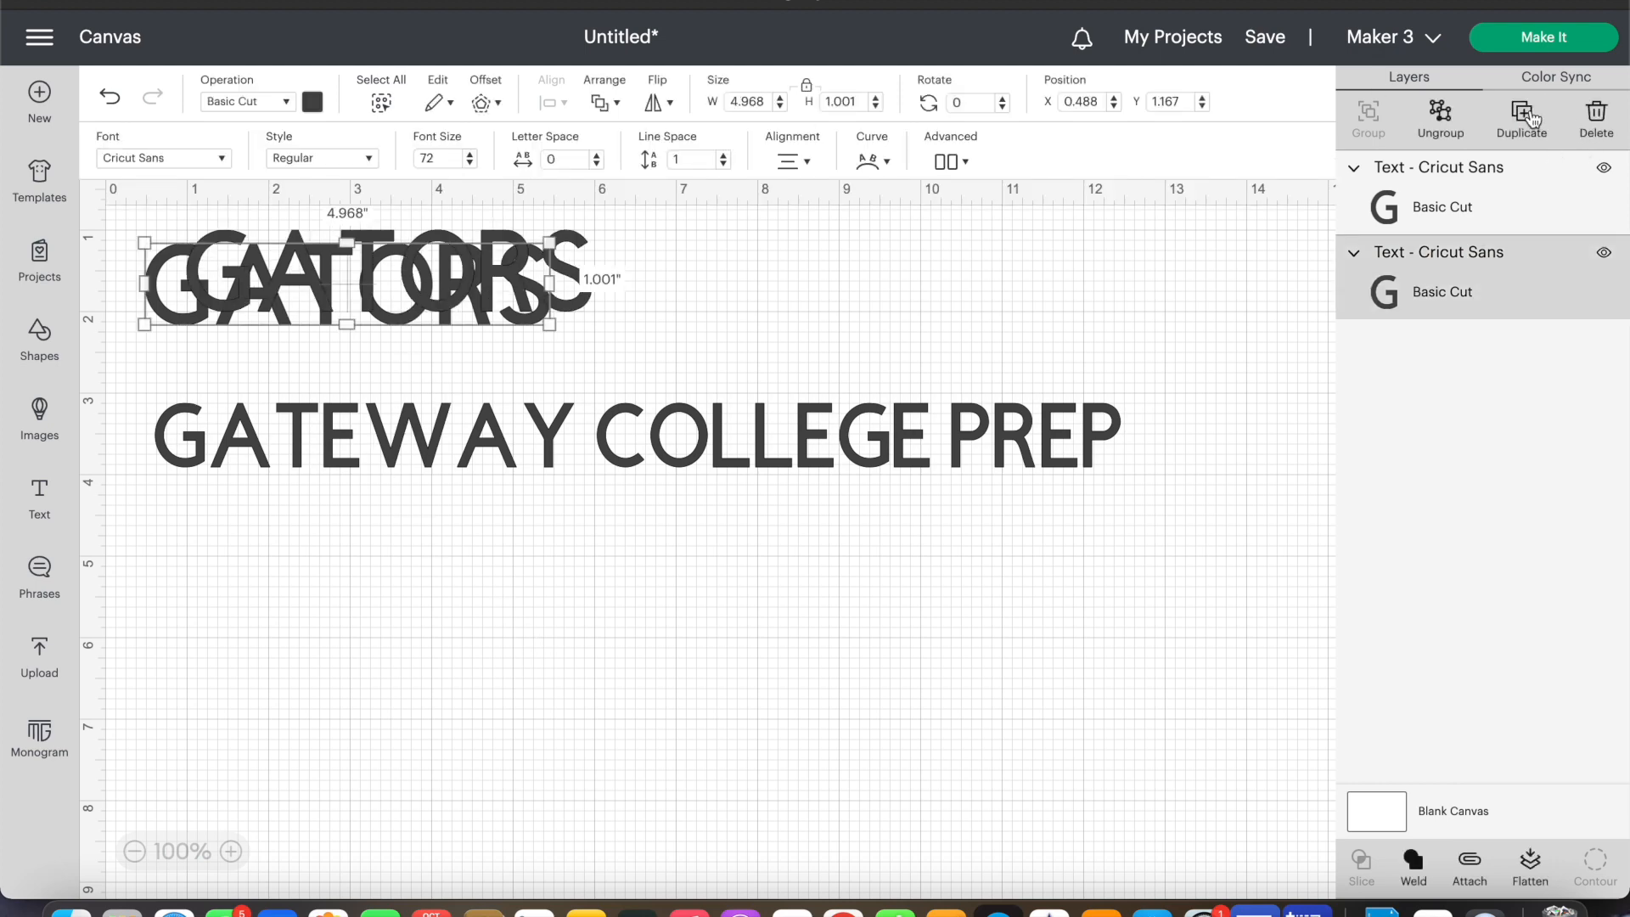
{"action": "left_click_drag", "start_coordinate": [531, 255], "coordinate": [513, 624]}
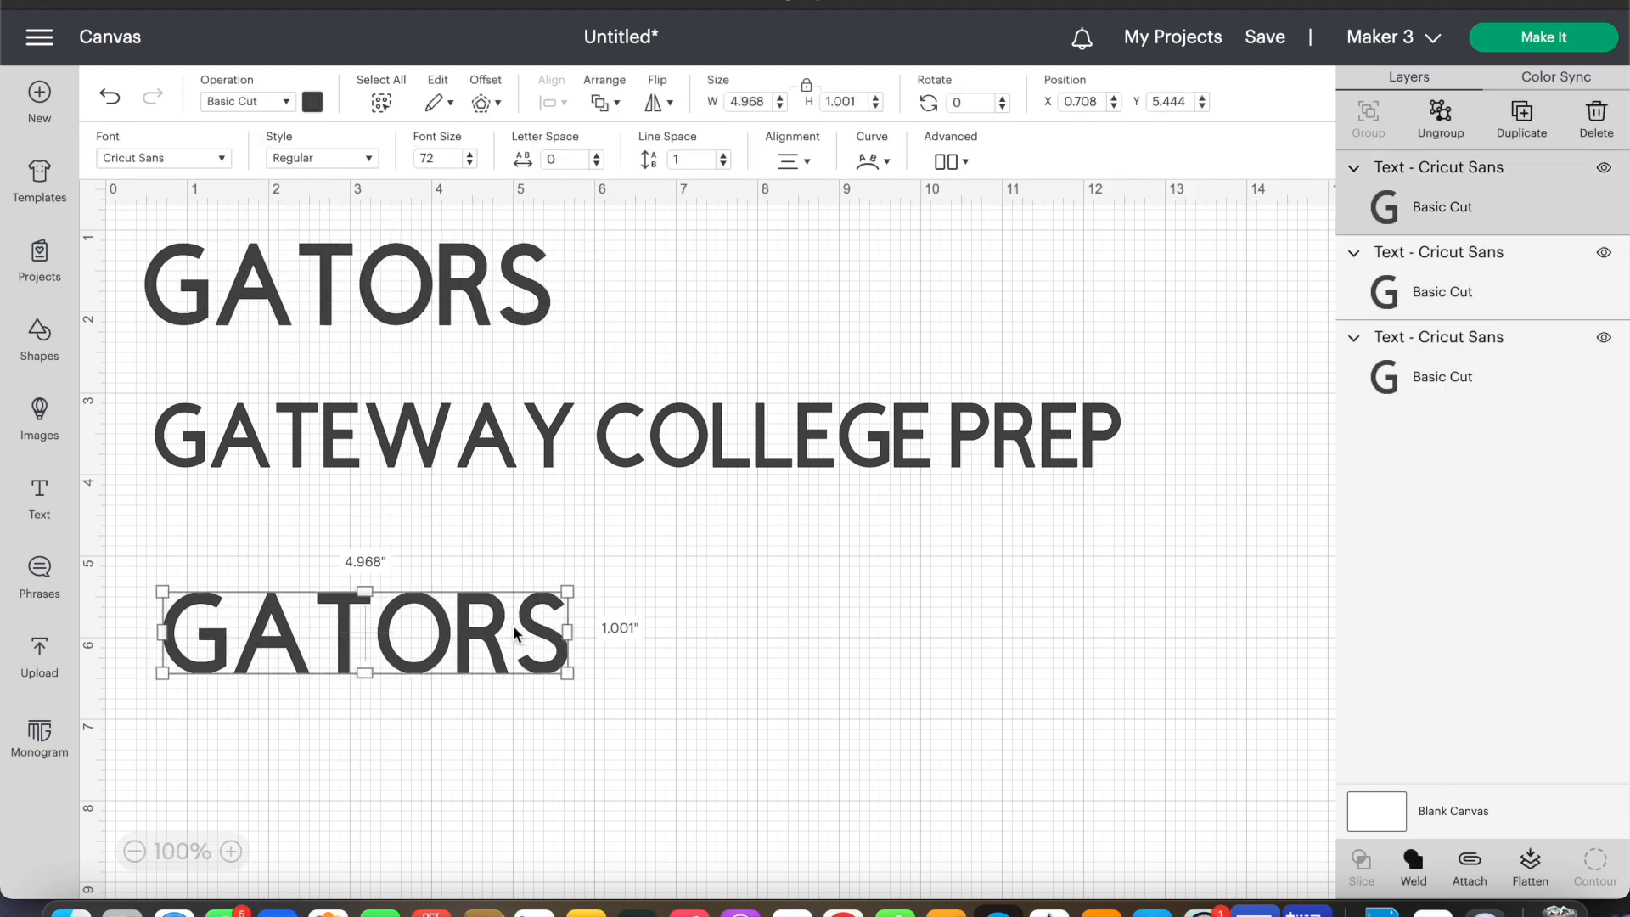
{"action": "double_click", "coordinate": [512, 626]}
{"action": "type", "text": "CLAS"}
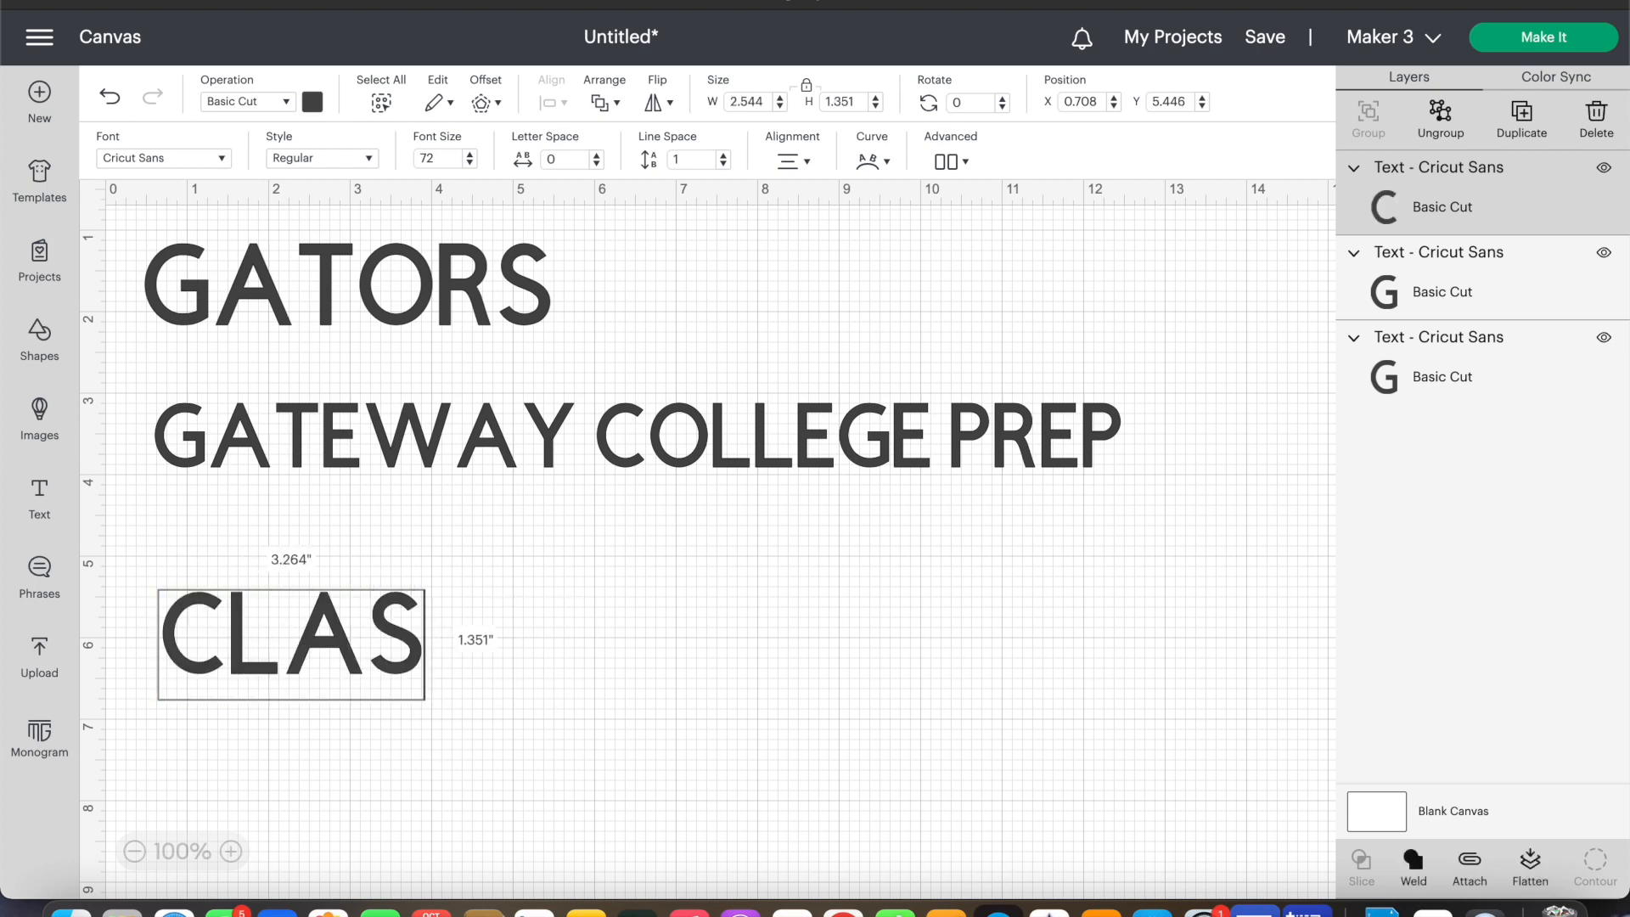
{"action": "type", "text": "S OF 22"}
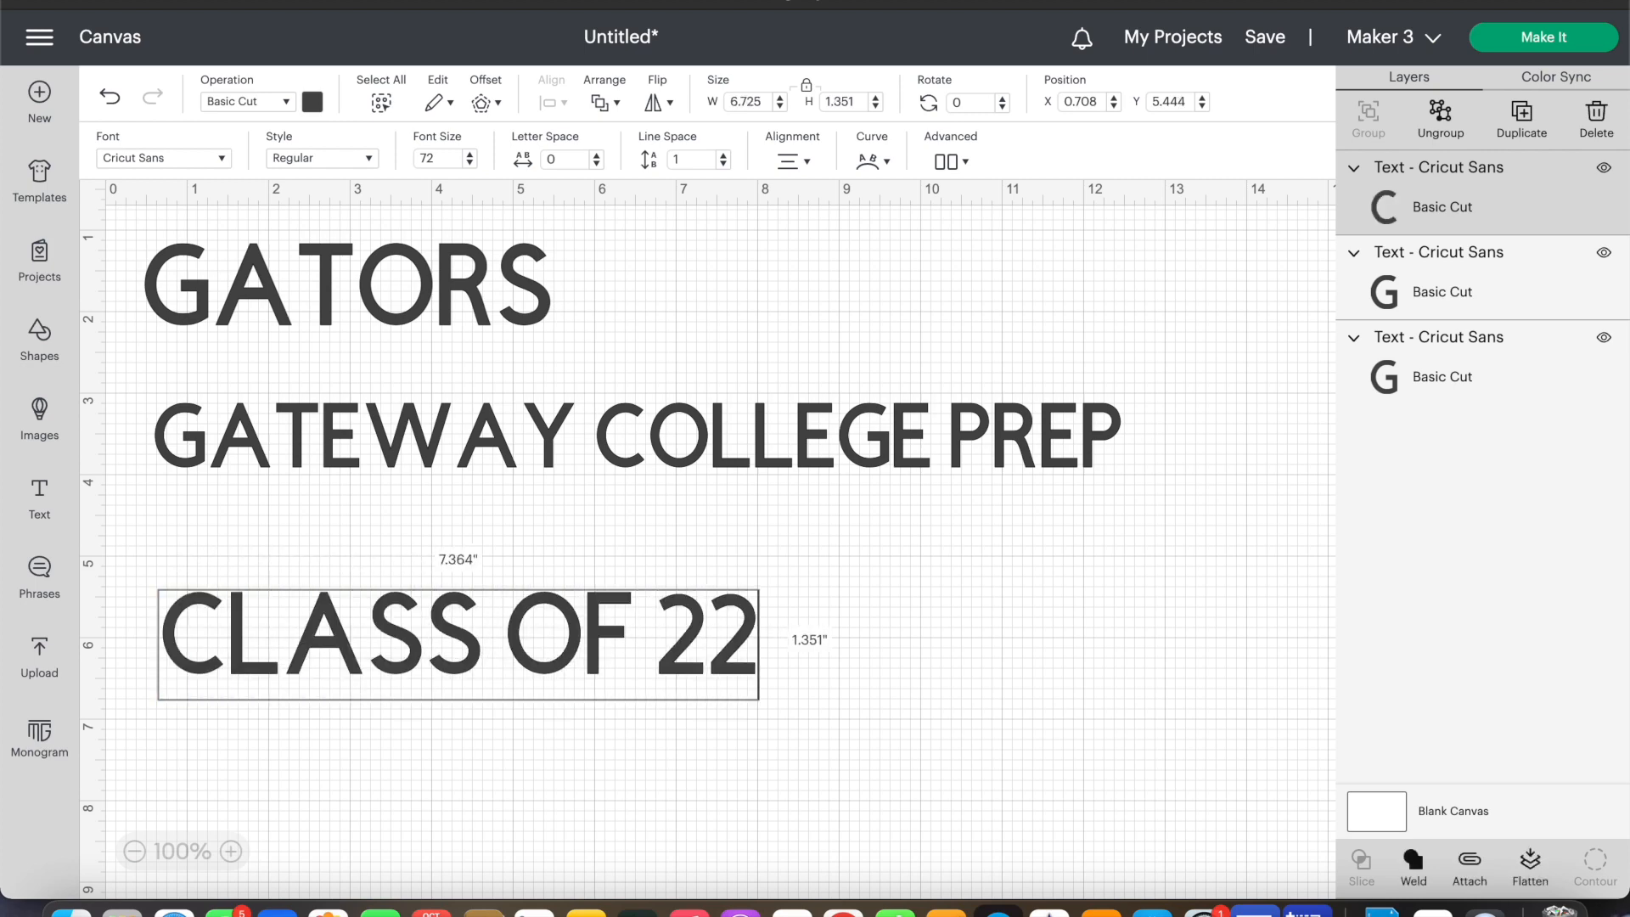
{"action": "key", "text": "BackSpace"}
{"action": "type", "text": "024"}
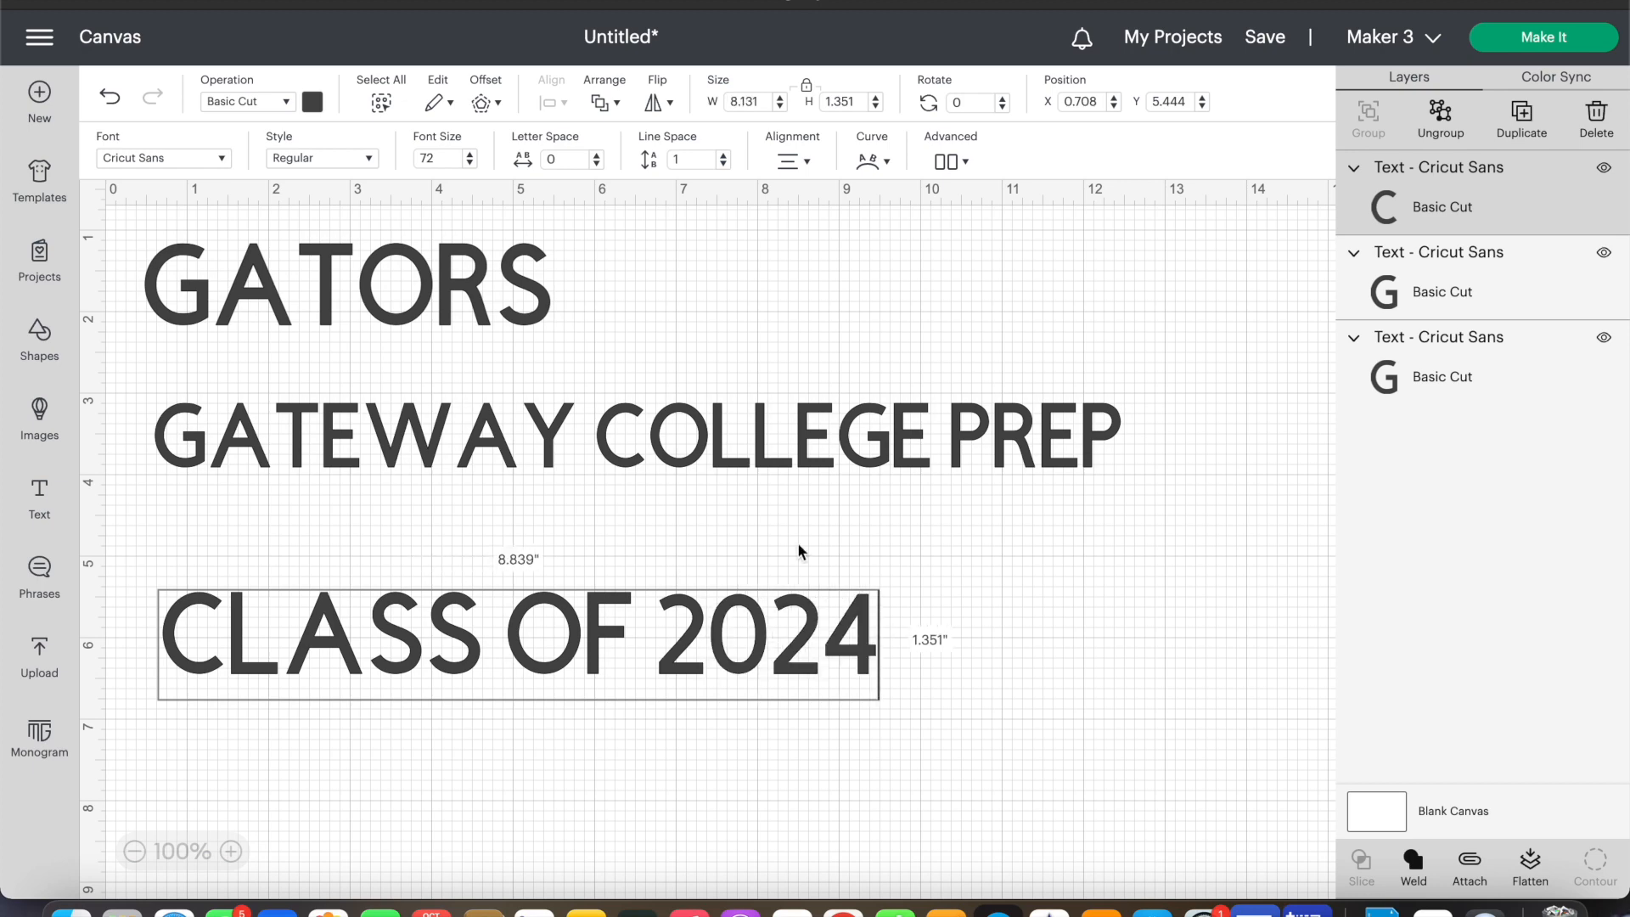
{"action": "left_click", "coordinate": [1031, 737]}
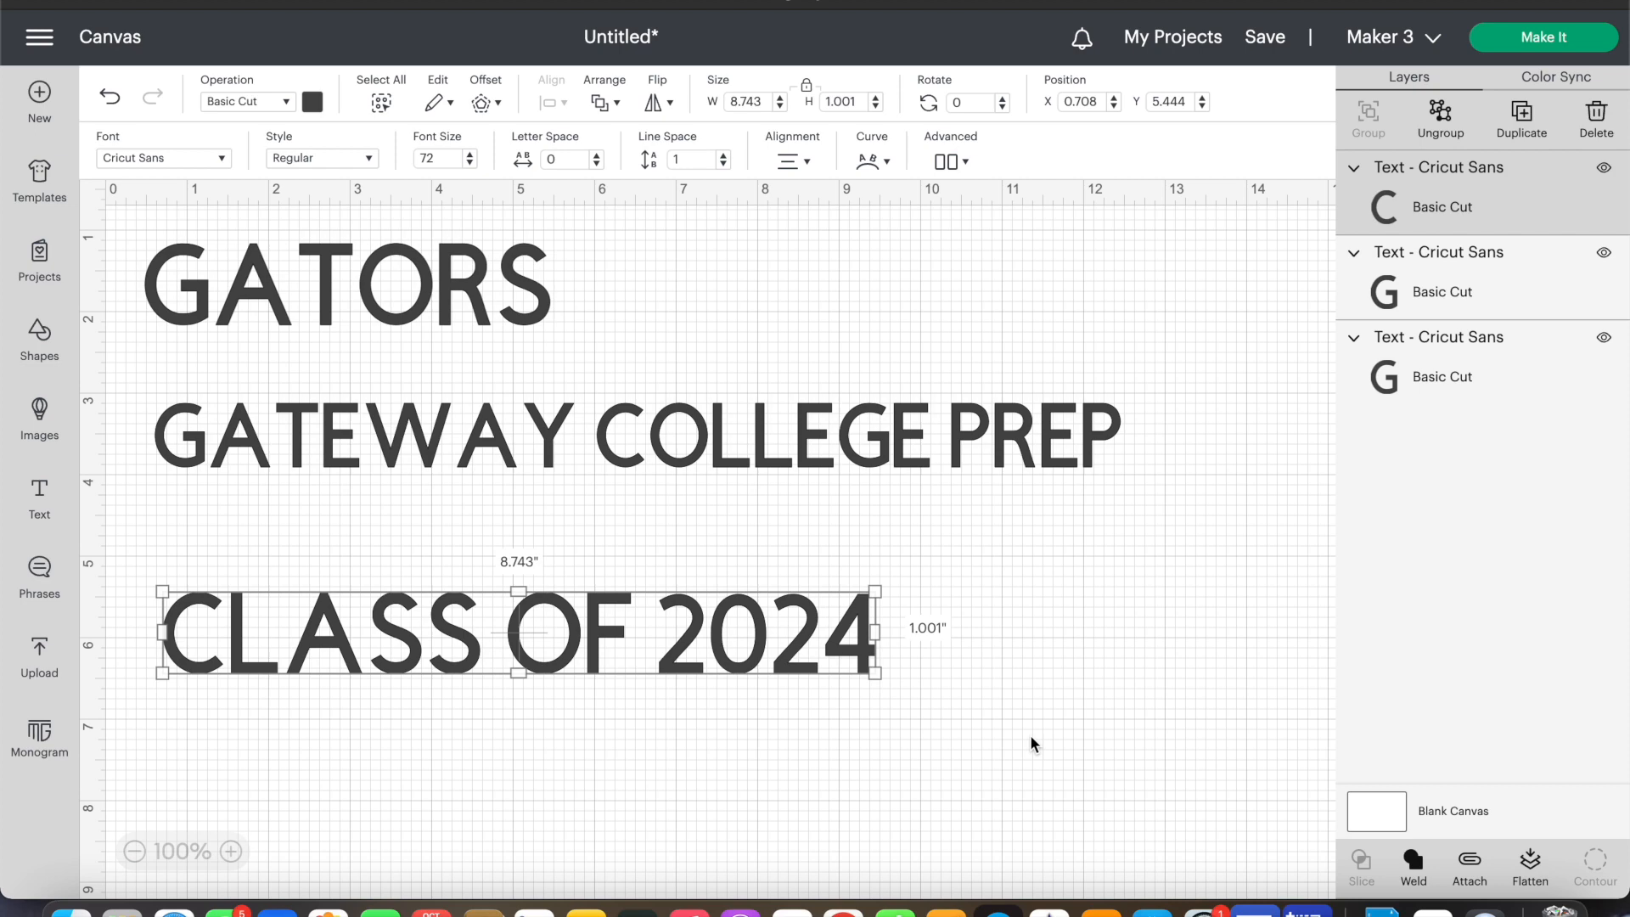
Step: Add a separate text reading #14 and place it to the right of CLASS OF 2024
{"action": "left_click", "coordinate": [39, 496]}
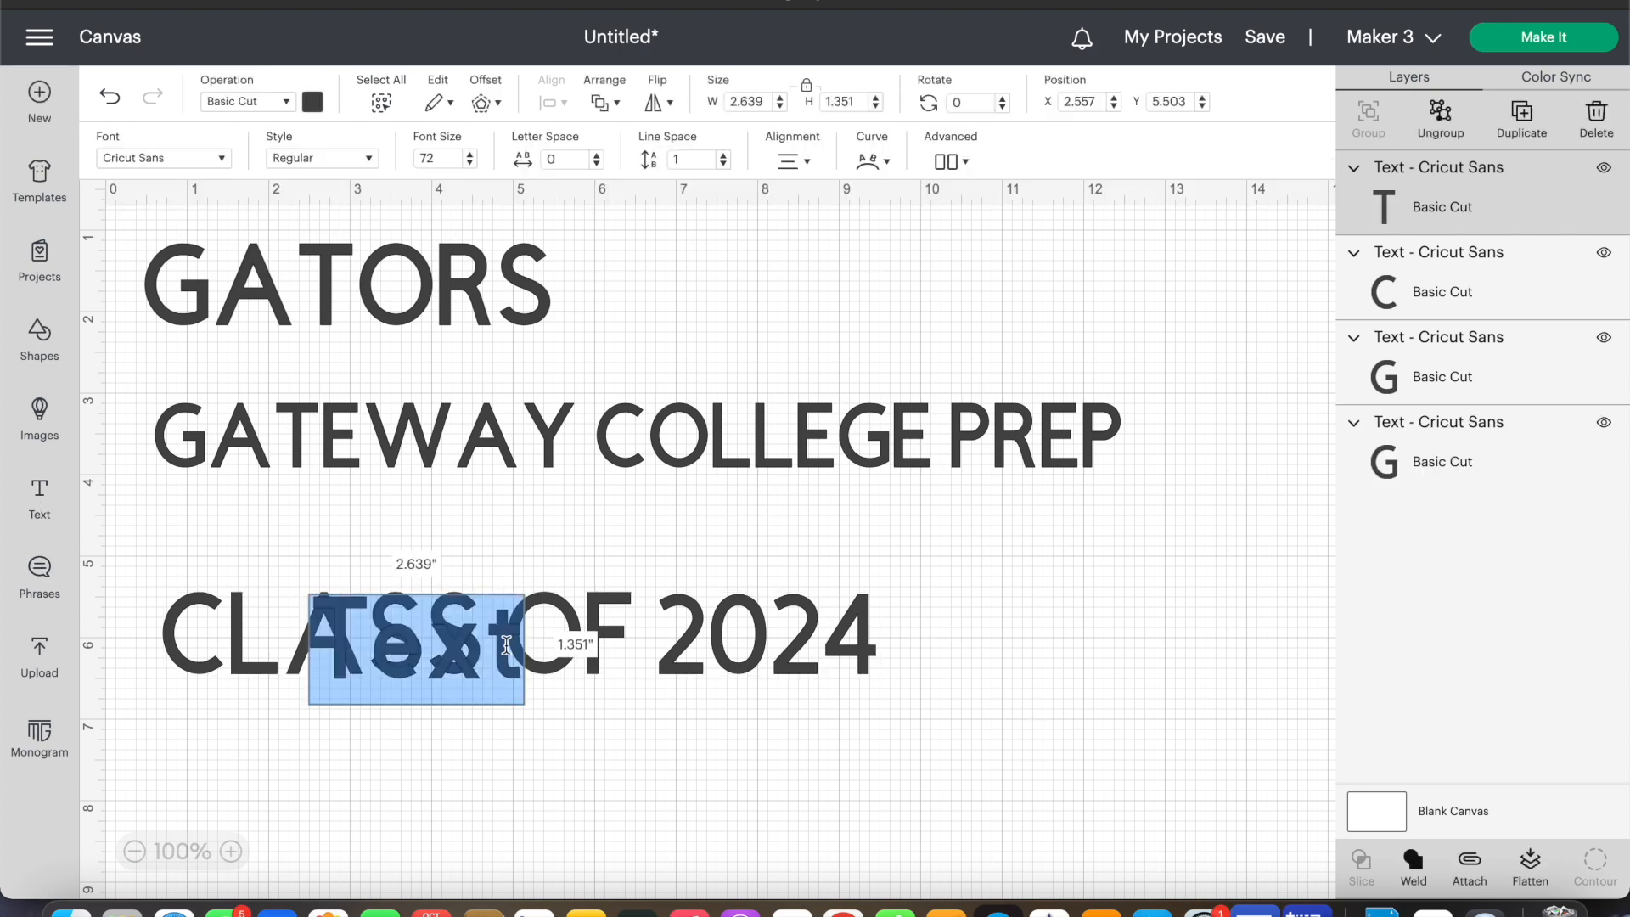
{"action": "type", "text": "#14"}
{"action": "left_click", "coordinate": [471, 720]}
{"action": "left_click_drag", "start_coordinate": [402, 670], "coordinate": [1066, 622]}
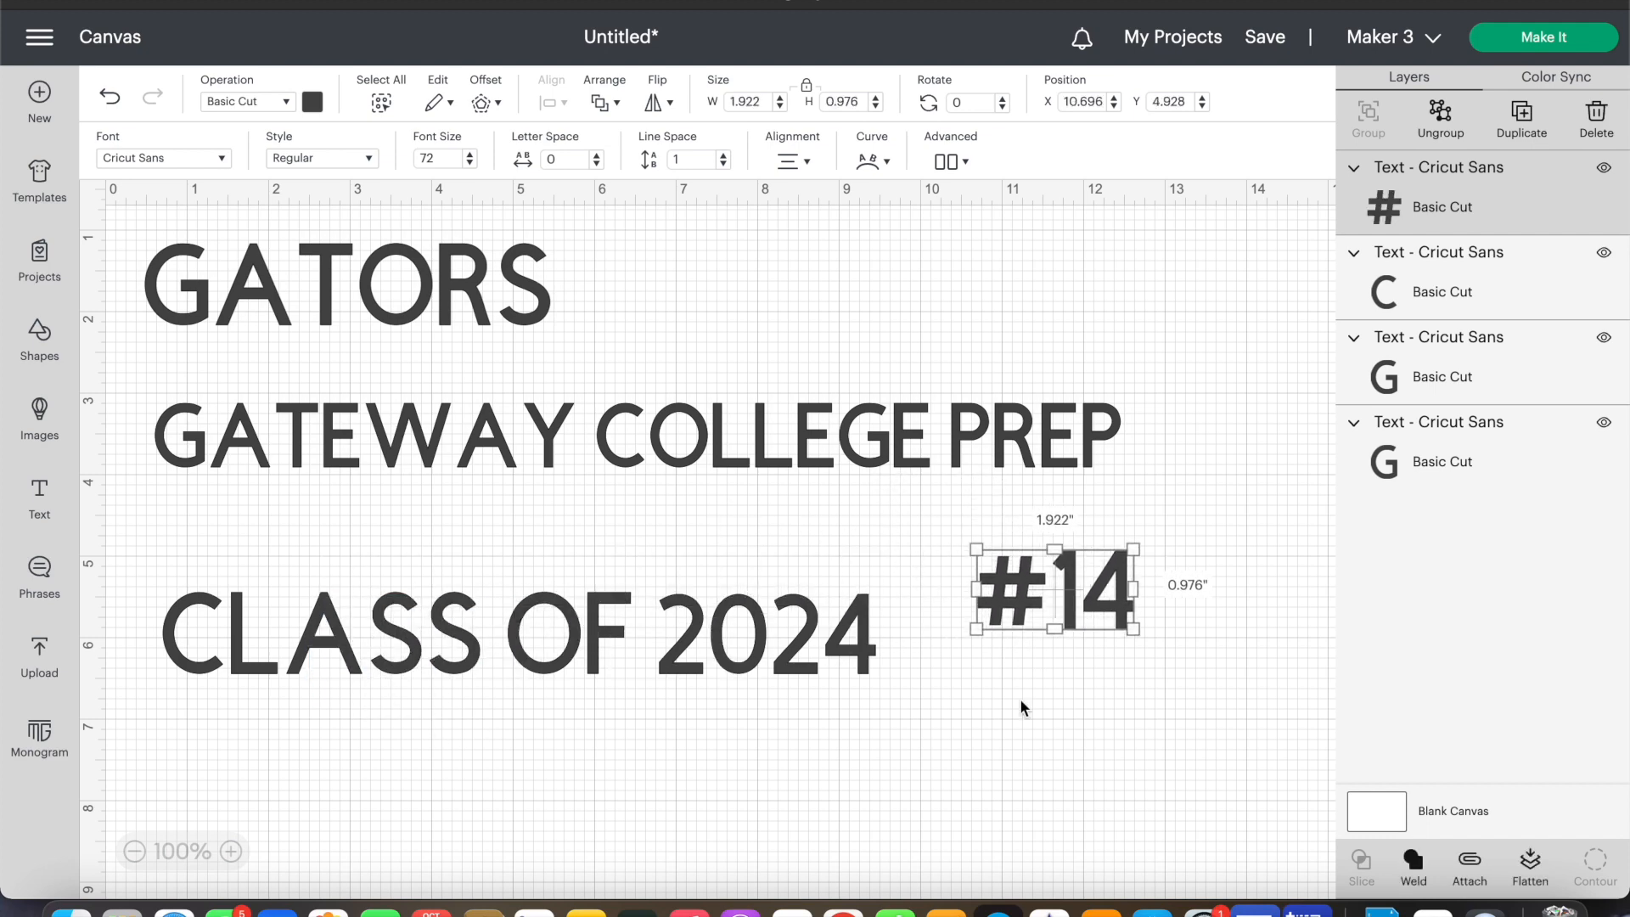
{"action": "left_click", "coordinate": [1011, 782]}
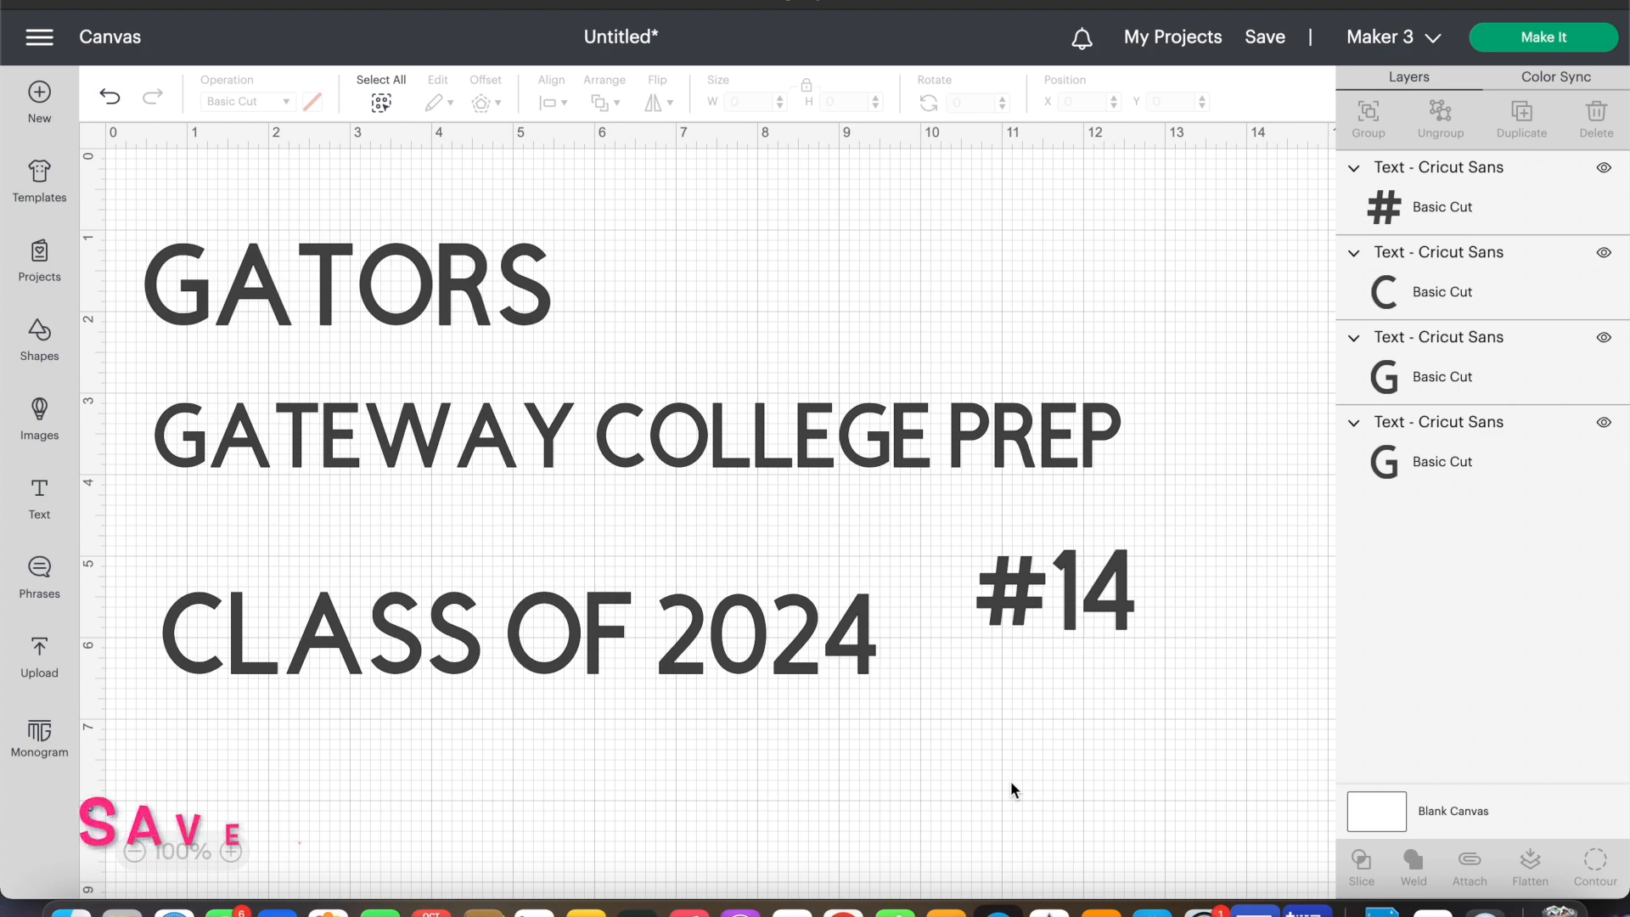
Step: Save the project with a person's first name as its title
{"action": "left_click", "coordinate": [495, 293]}
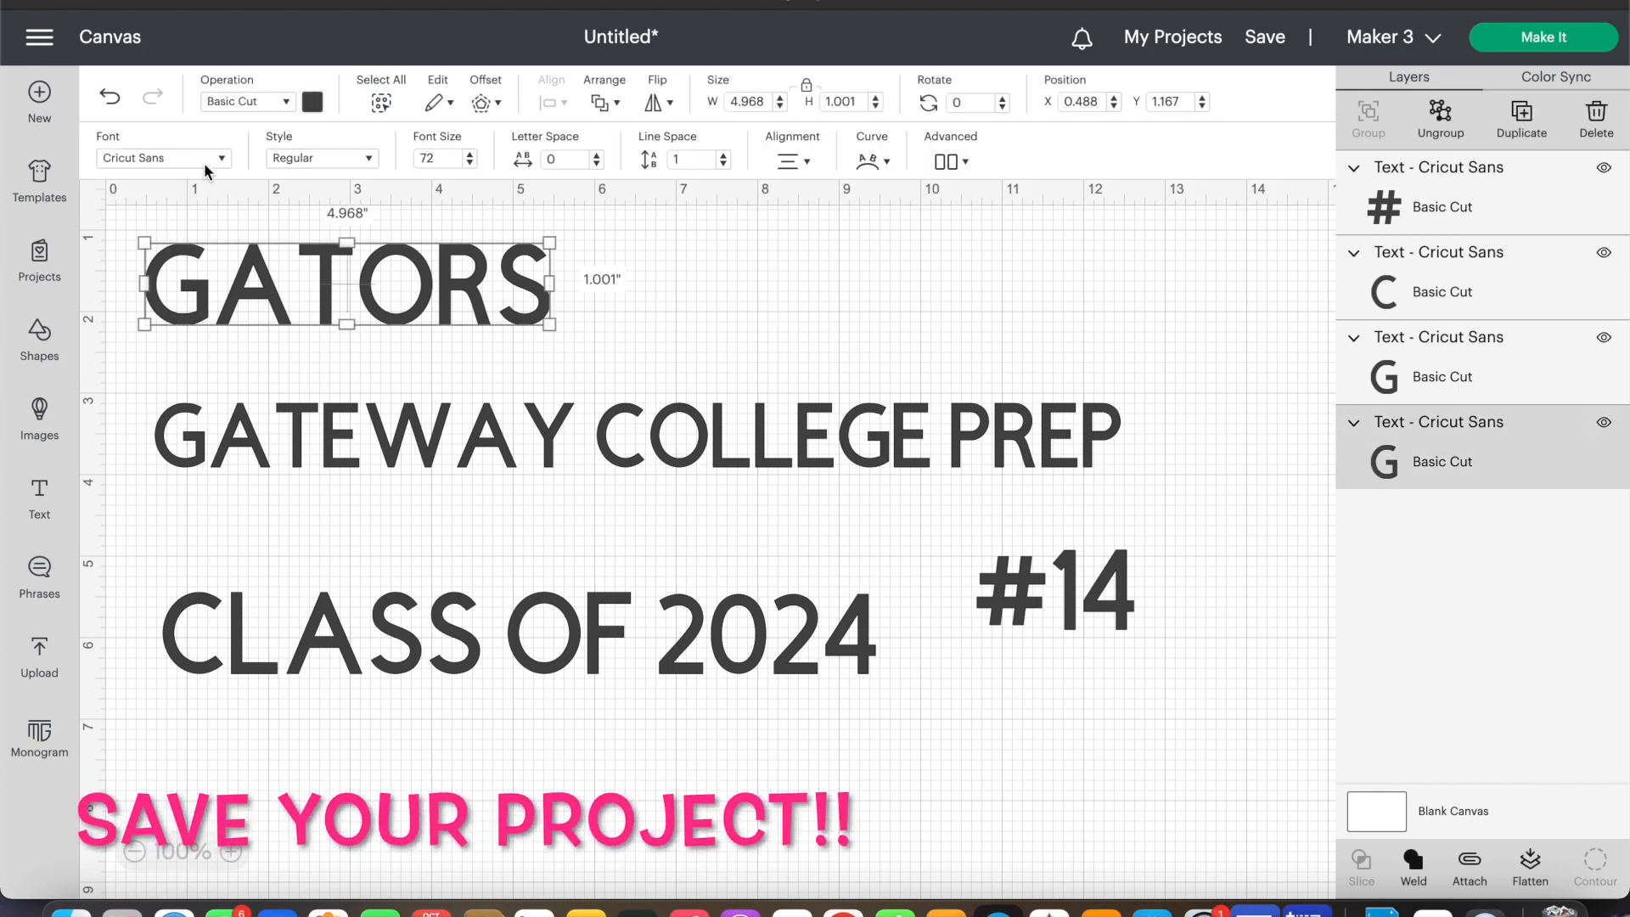
{"action": "left_click", "coordinate": [1263, 37]}
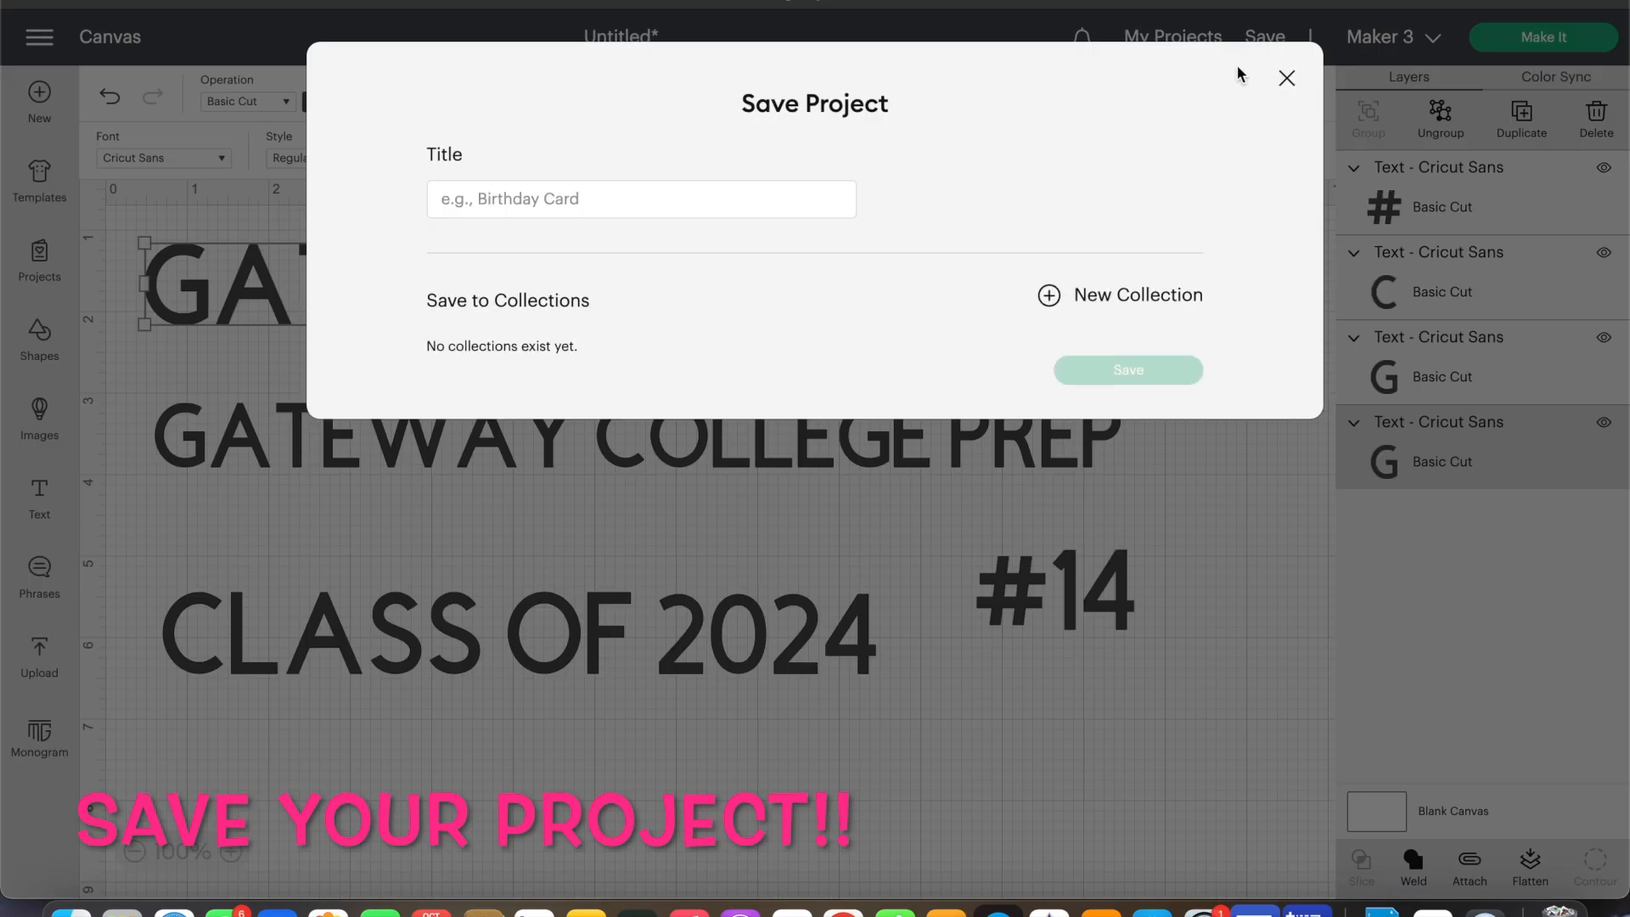
{"action": "left_click", "coordinate": [736, 196]}
{"action": "type", "text": "ADDY"}
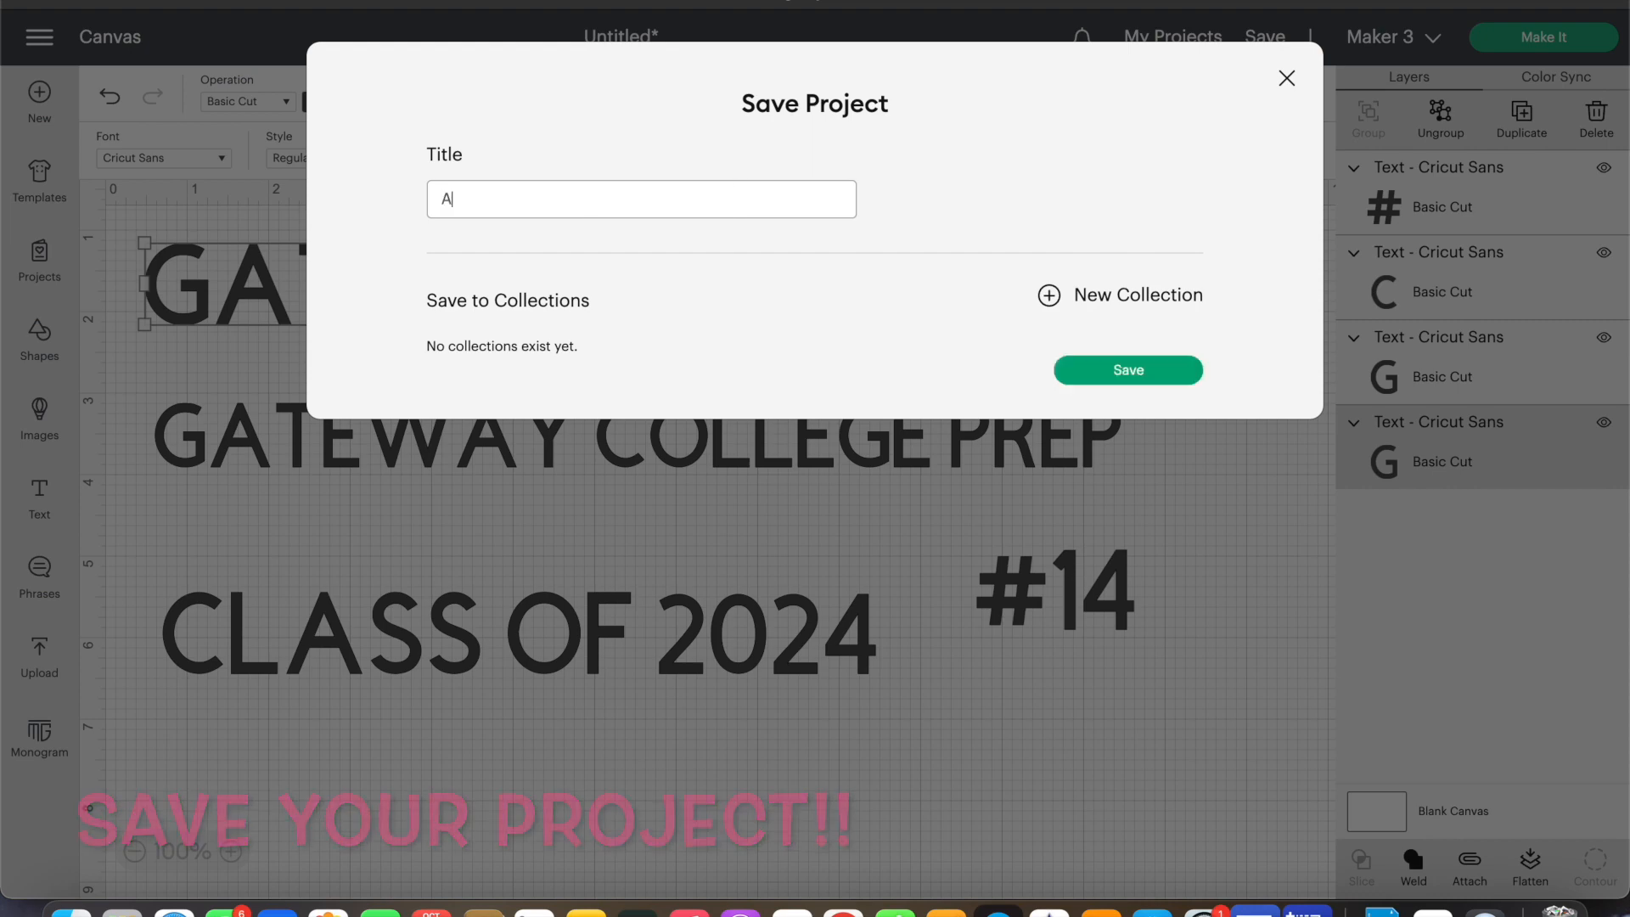
{"action": "left_click", "coordinate": [1125, 374]}
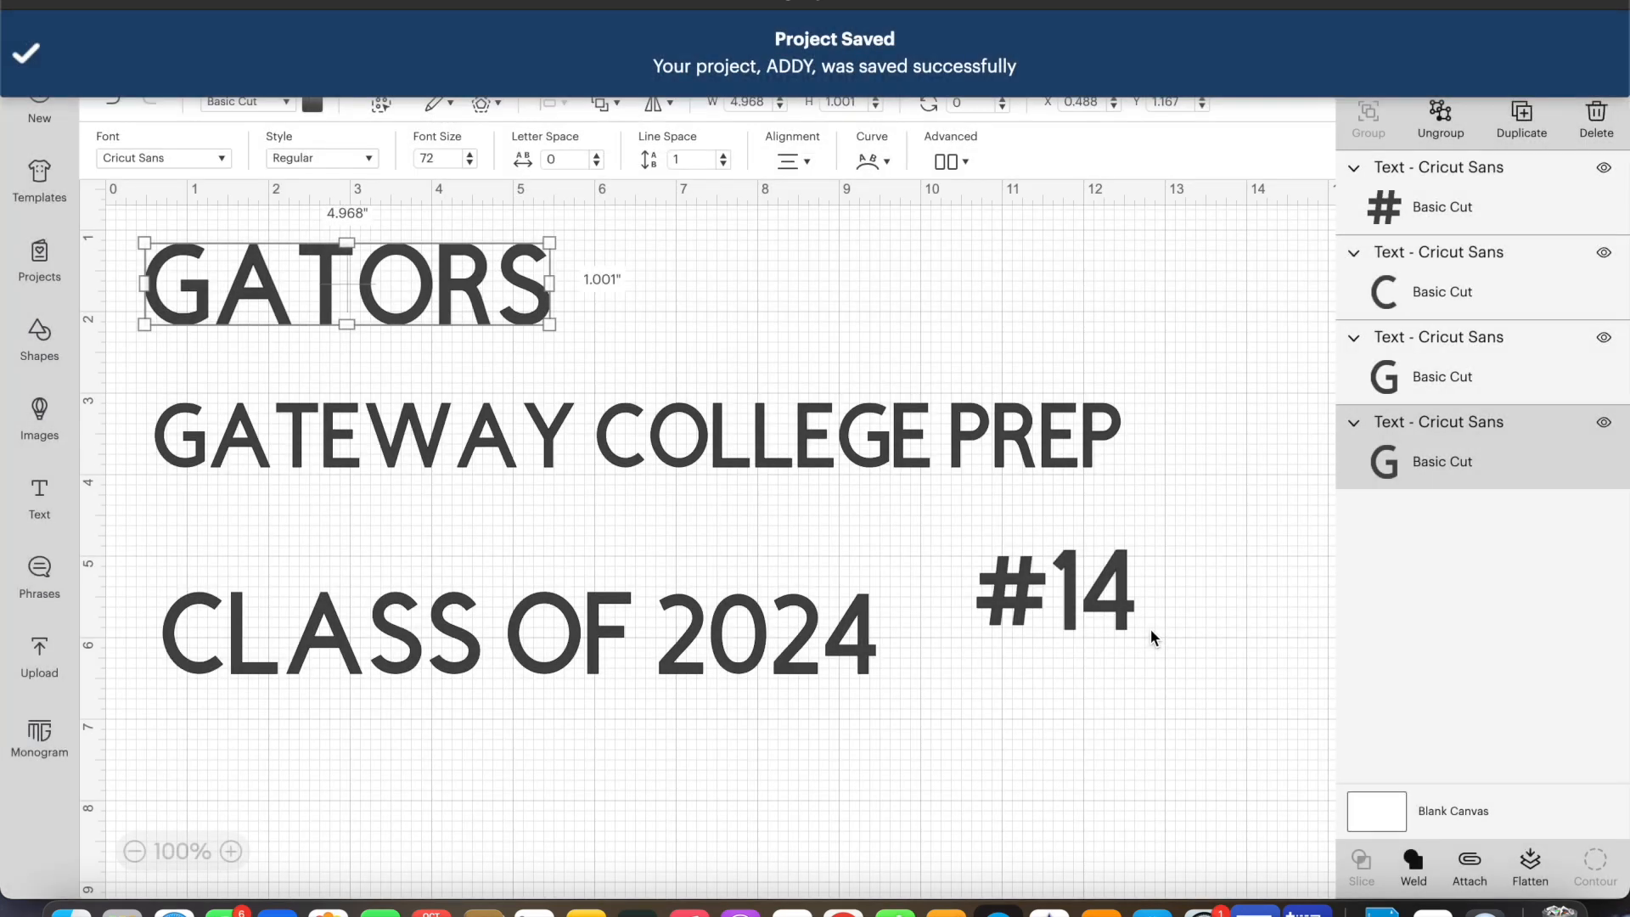
Step: Set the GATORS text to the BFC Birthday Party font and enlarge it to about 5.7 by 1.4 inches
{"action": "left_click", "coordinate": [221, 158]}
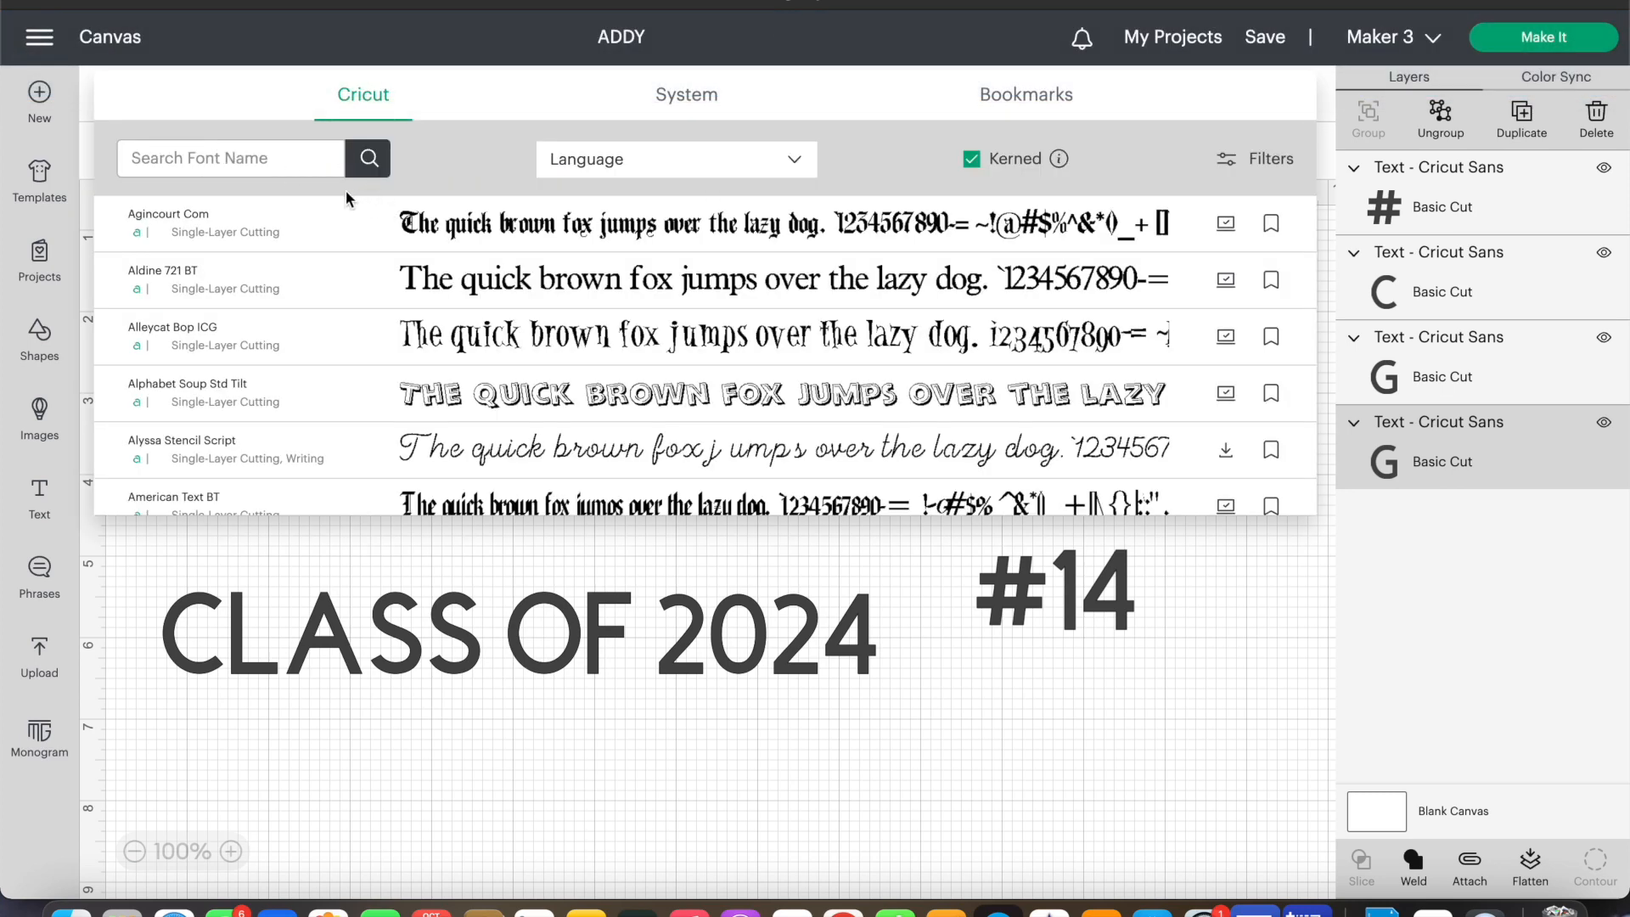
{"action": "type", "text": "BFC"}
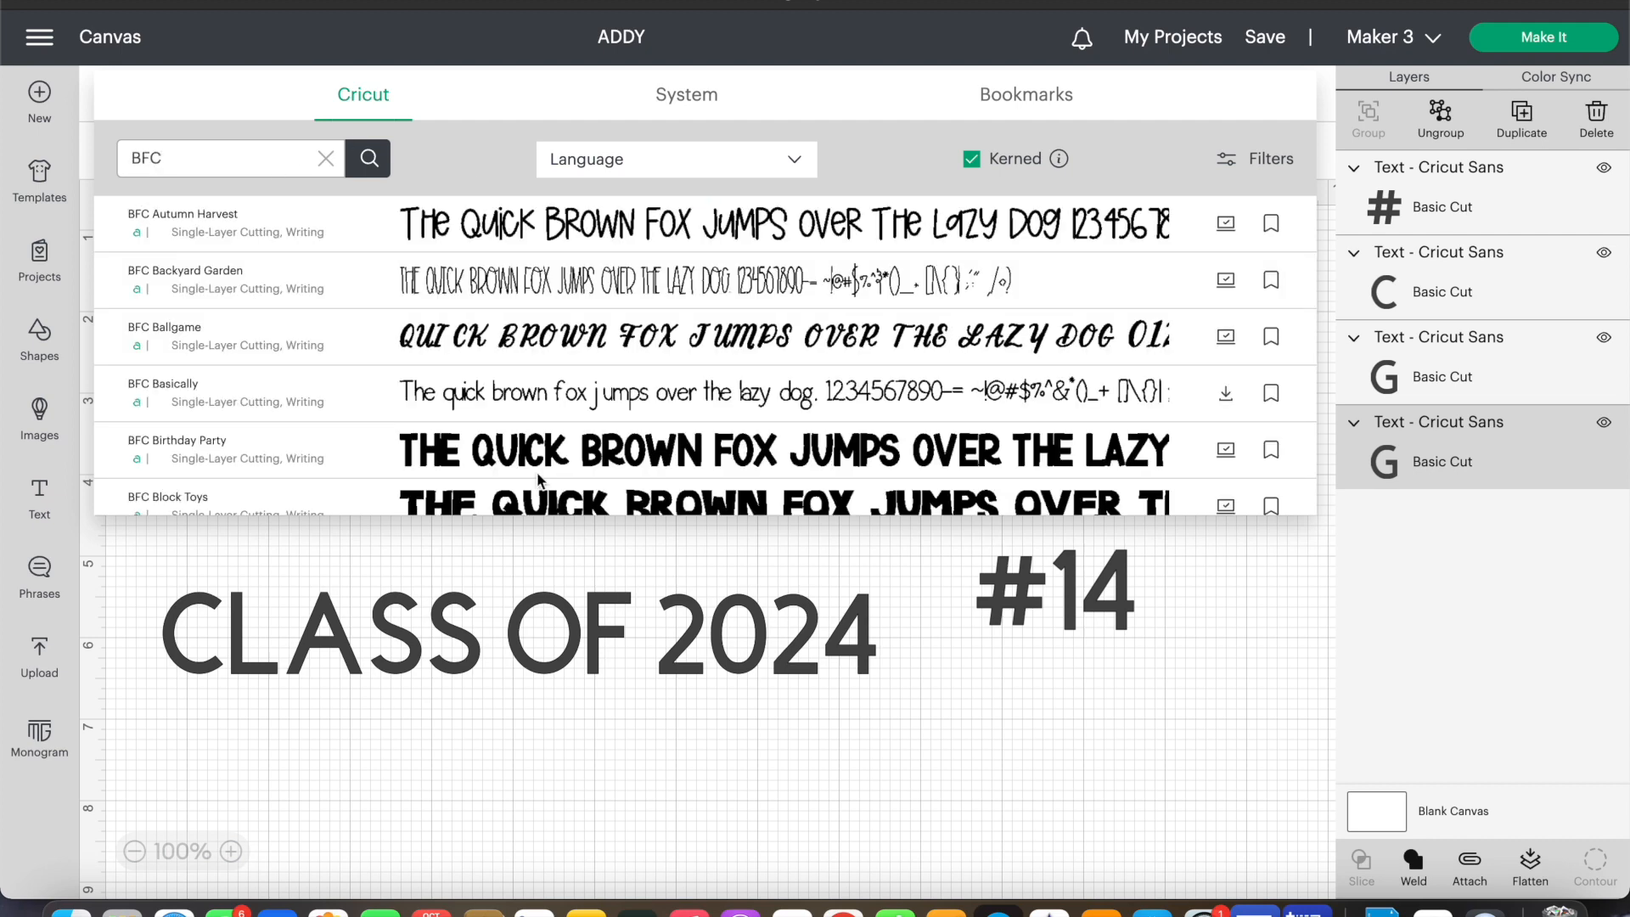
{"action": "left_click", "coordinate": [557, 462]}
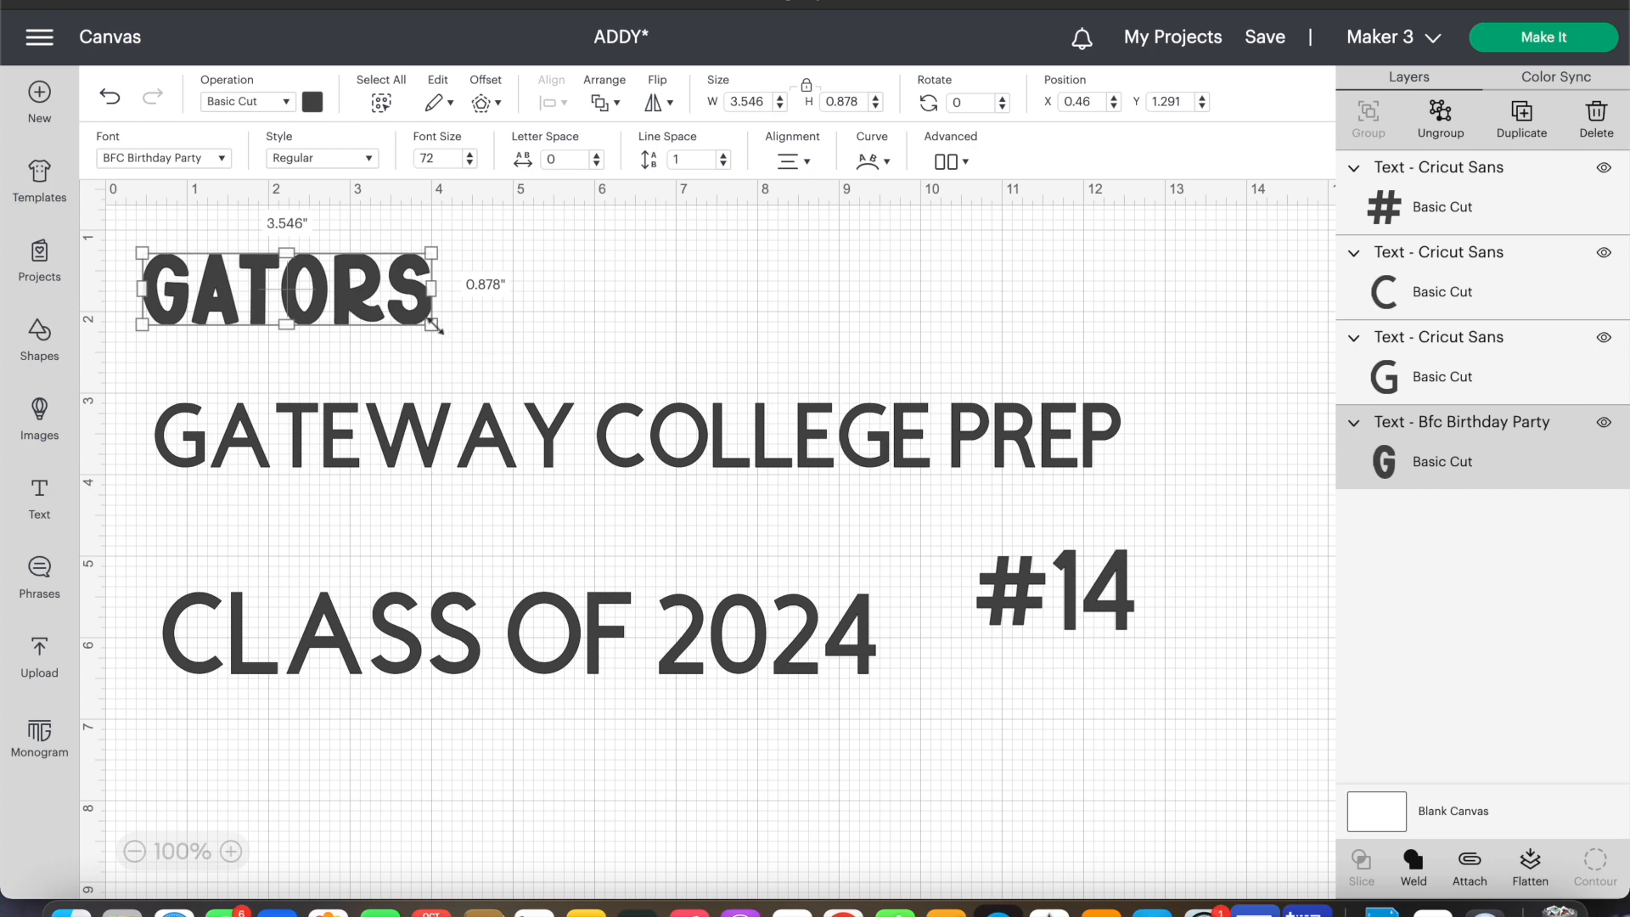
{"action": "left_click_drag", "start_coordinate": [434, 326], "coordinate": [606, 369]}
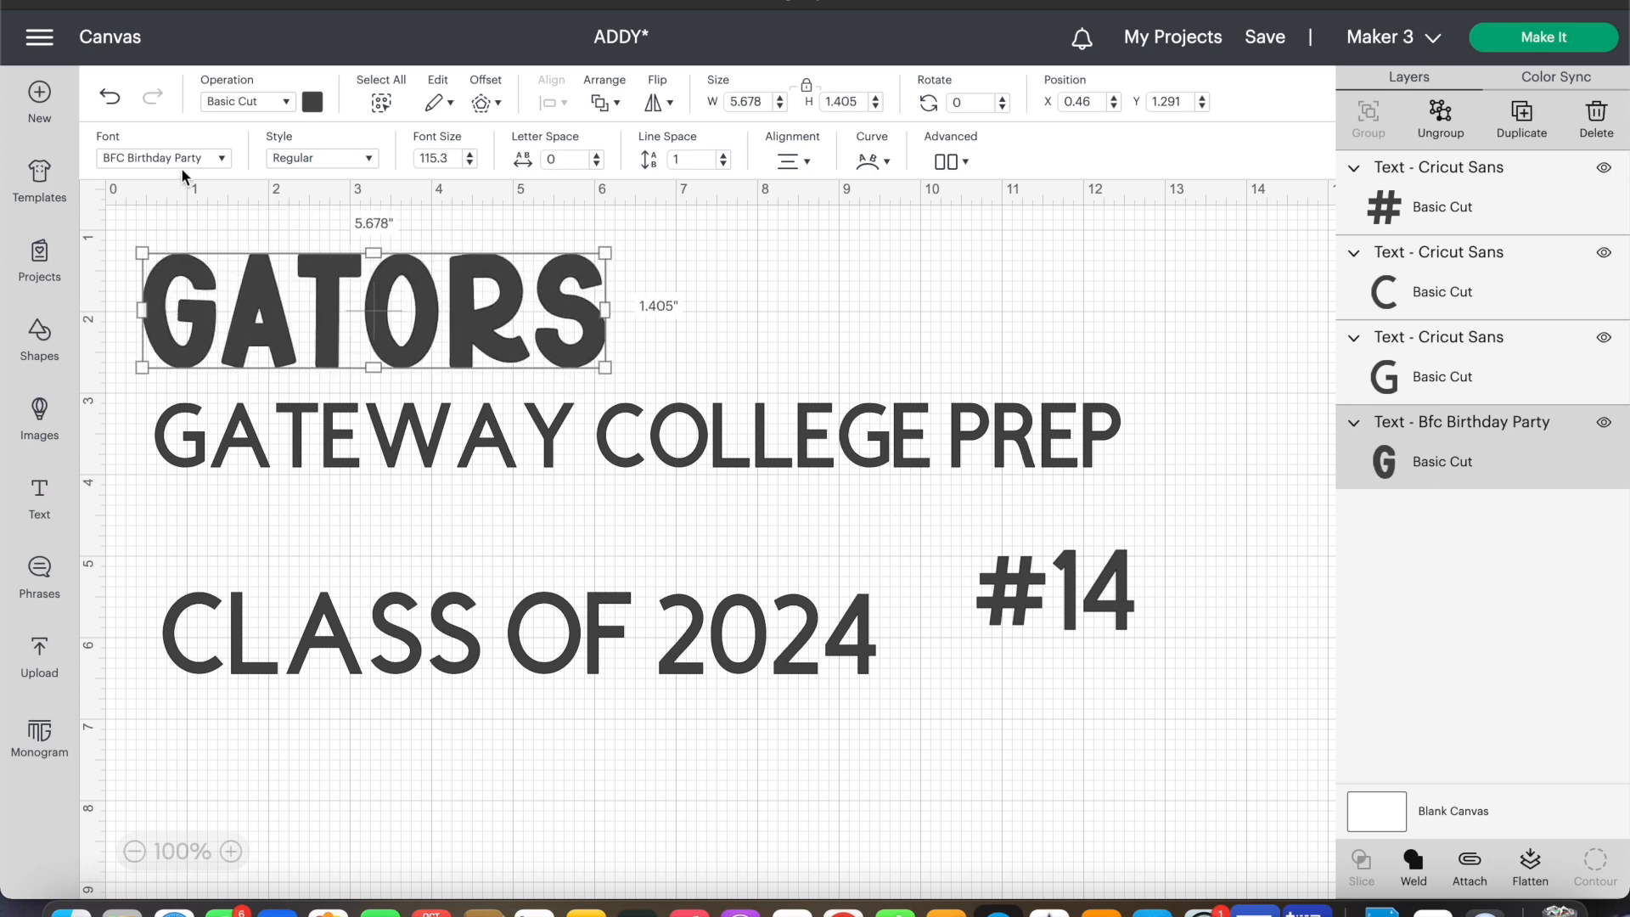
Step: Try the BFC Block Toys font on GATORS, and replace it with BFC Girl Code
{"action": "left_click", "coordinate": [203, 155]}
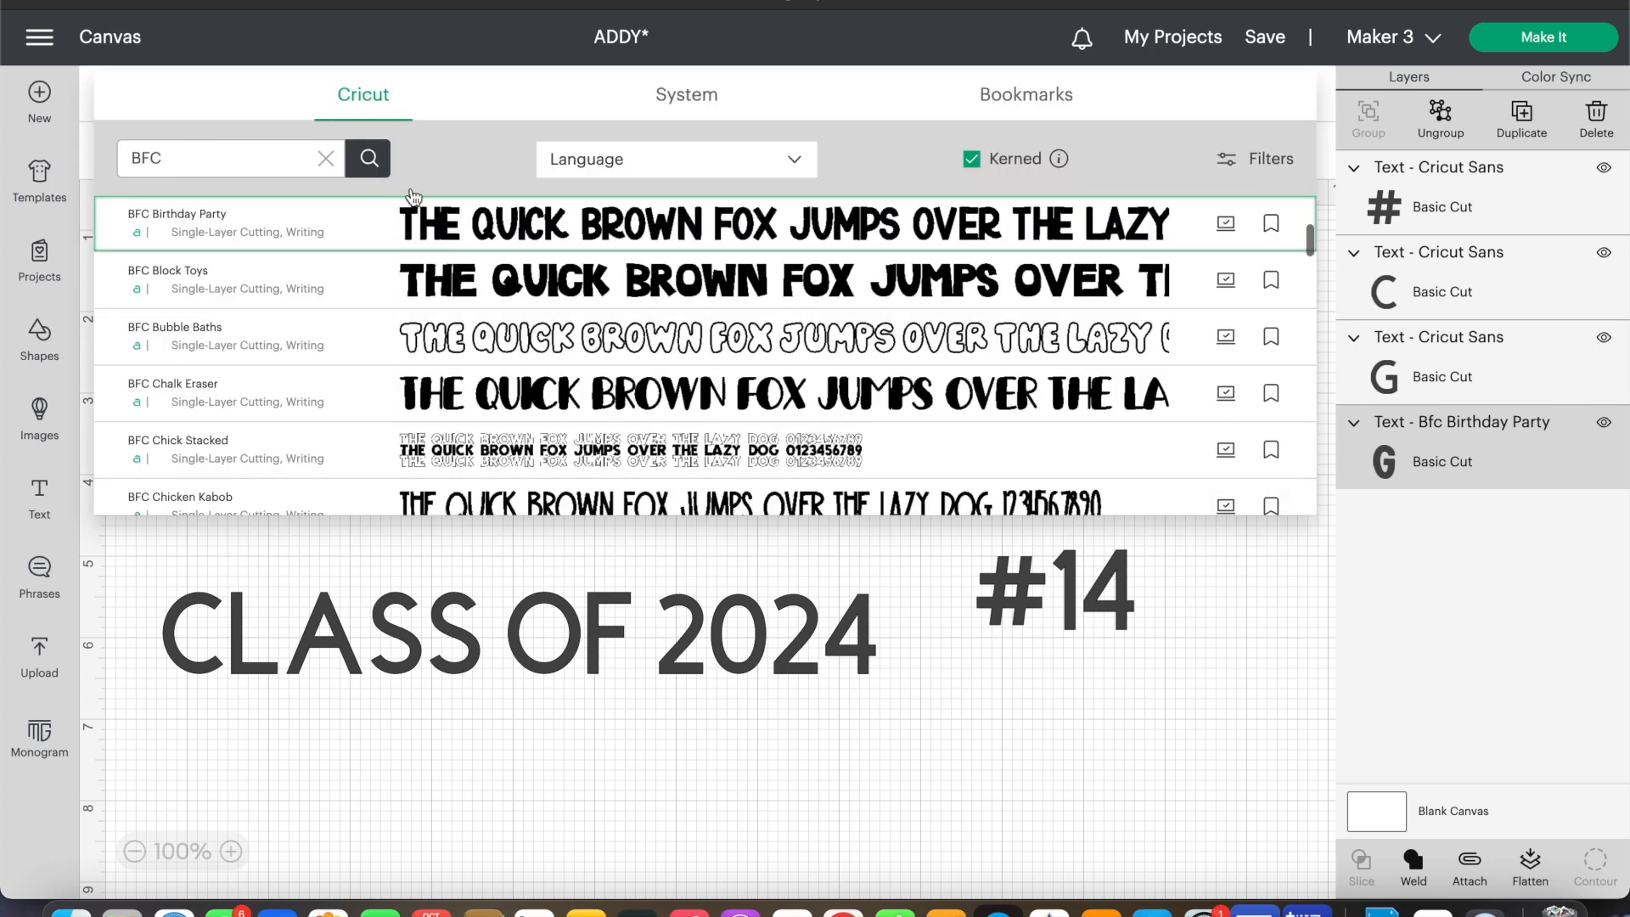
{"action": "left_click", "coordinate": [492, 291]}
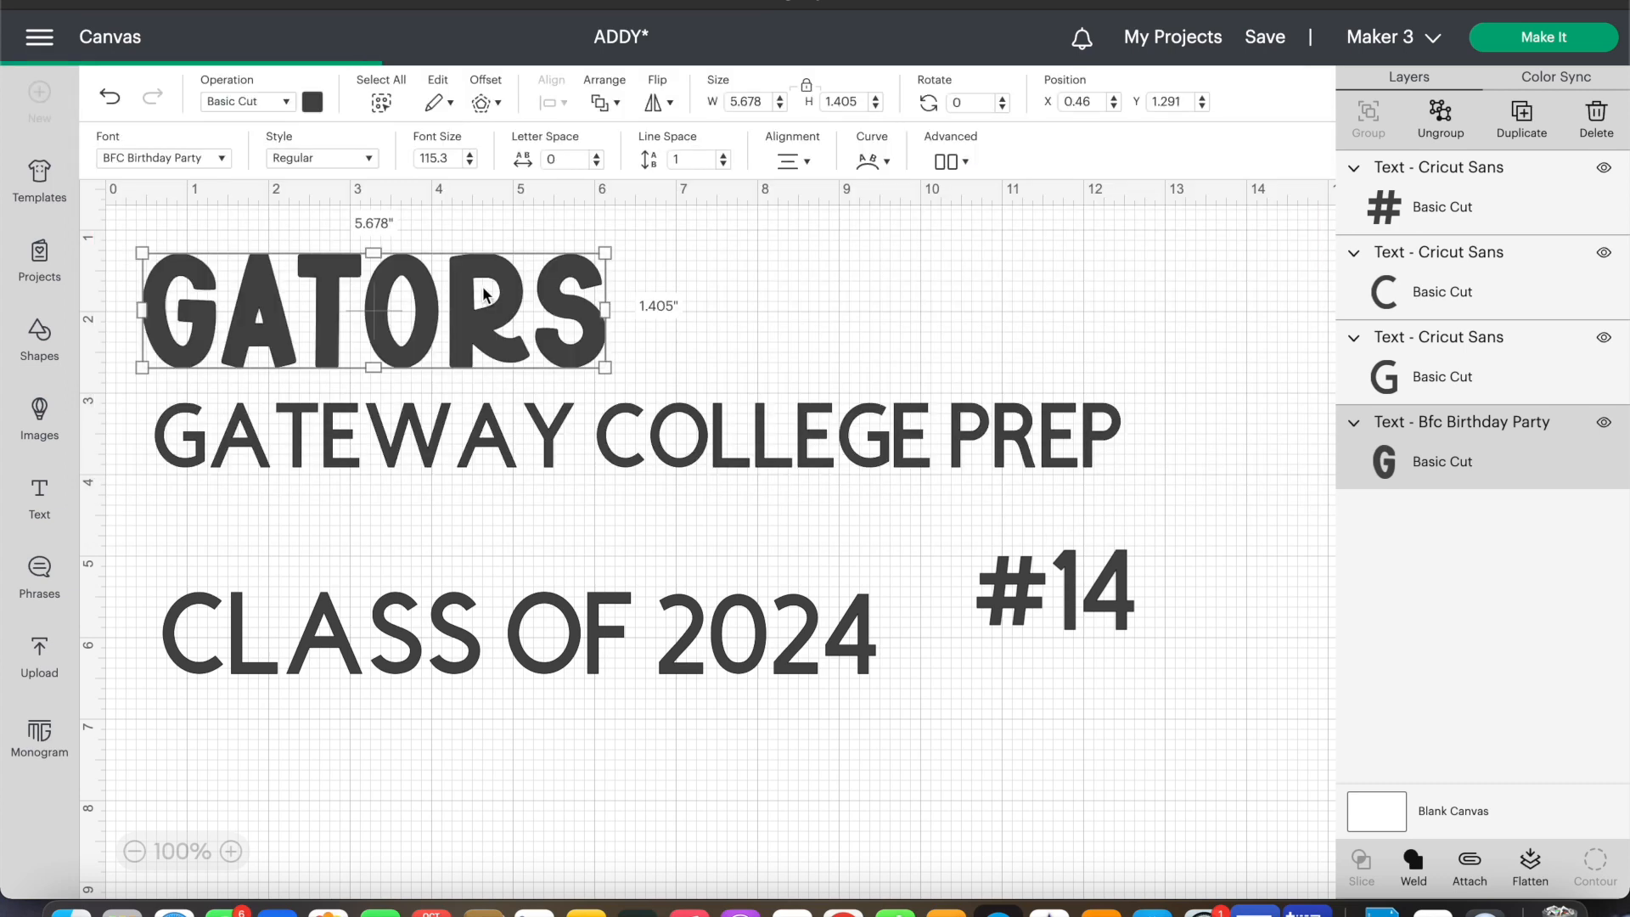
{"action": "left_click", "coordinate": [204, 168]}
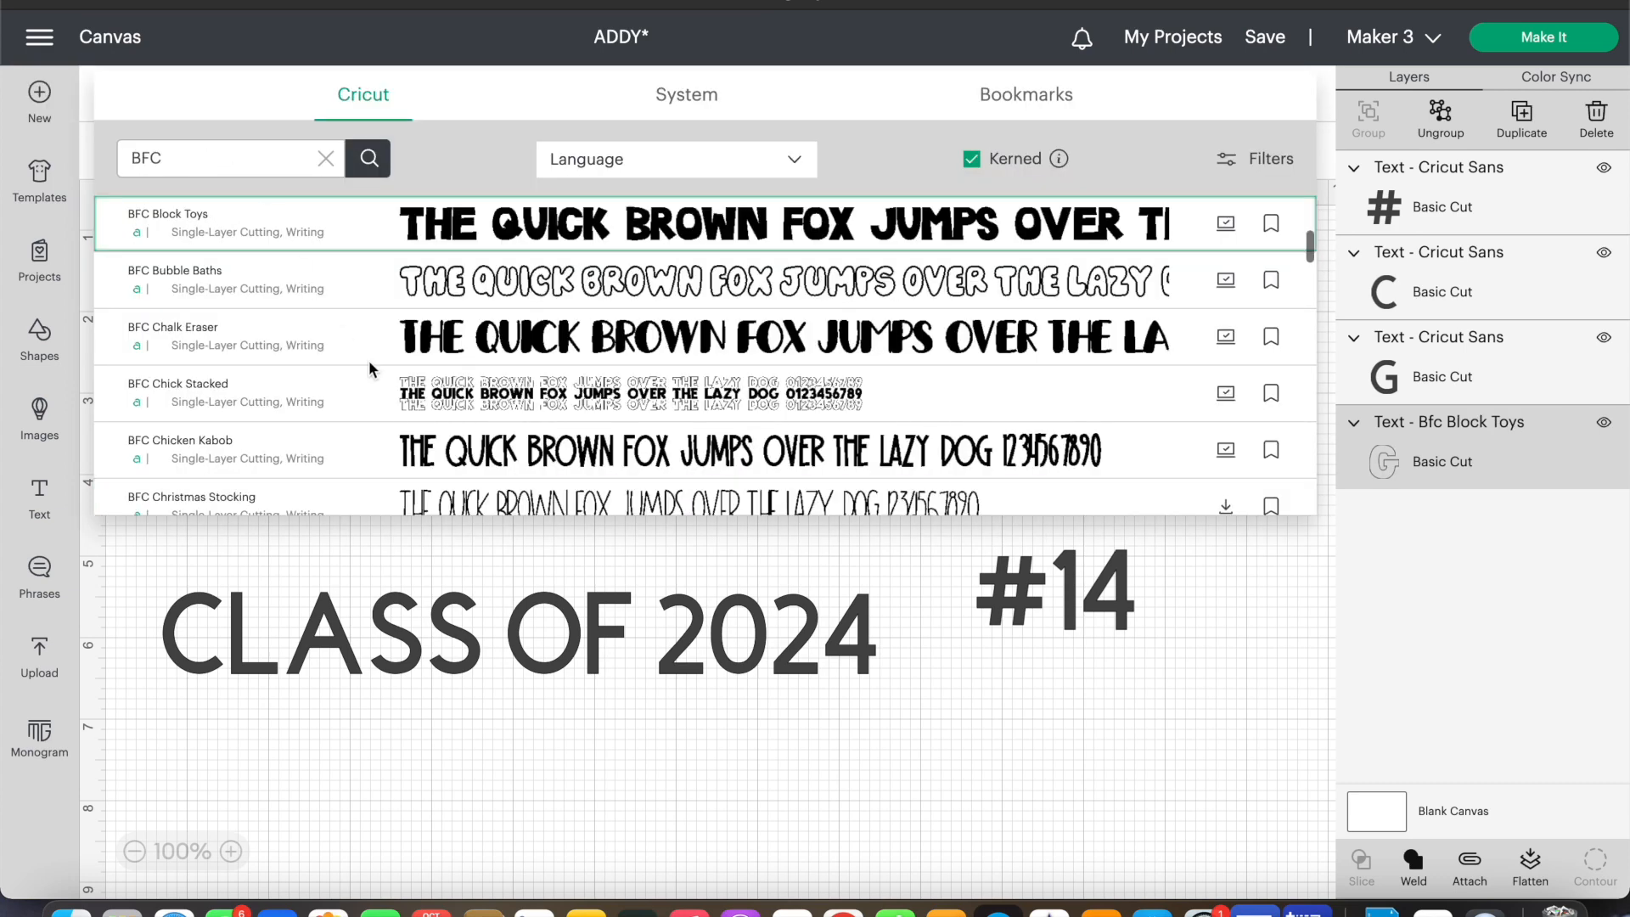
{"action": "scroll", "coordinate": [422, 355], "scroll_direction": "down", "scroll_amount": 5}
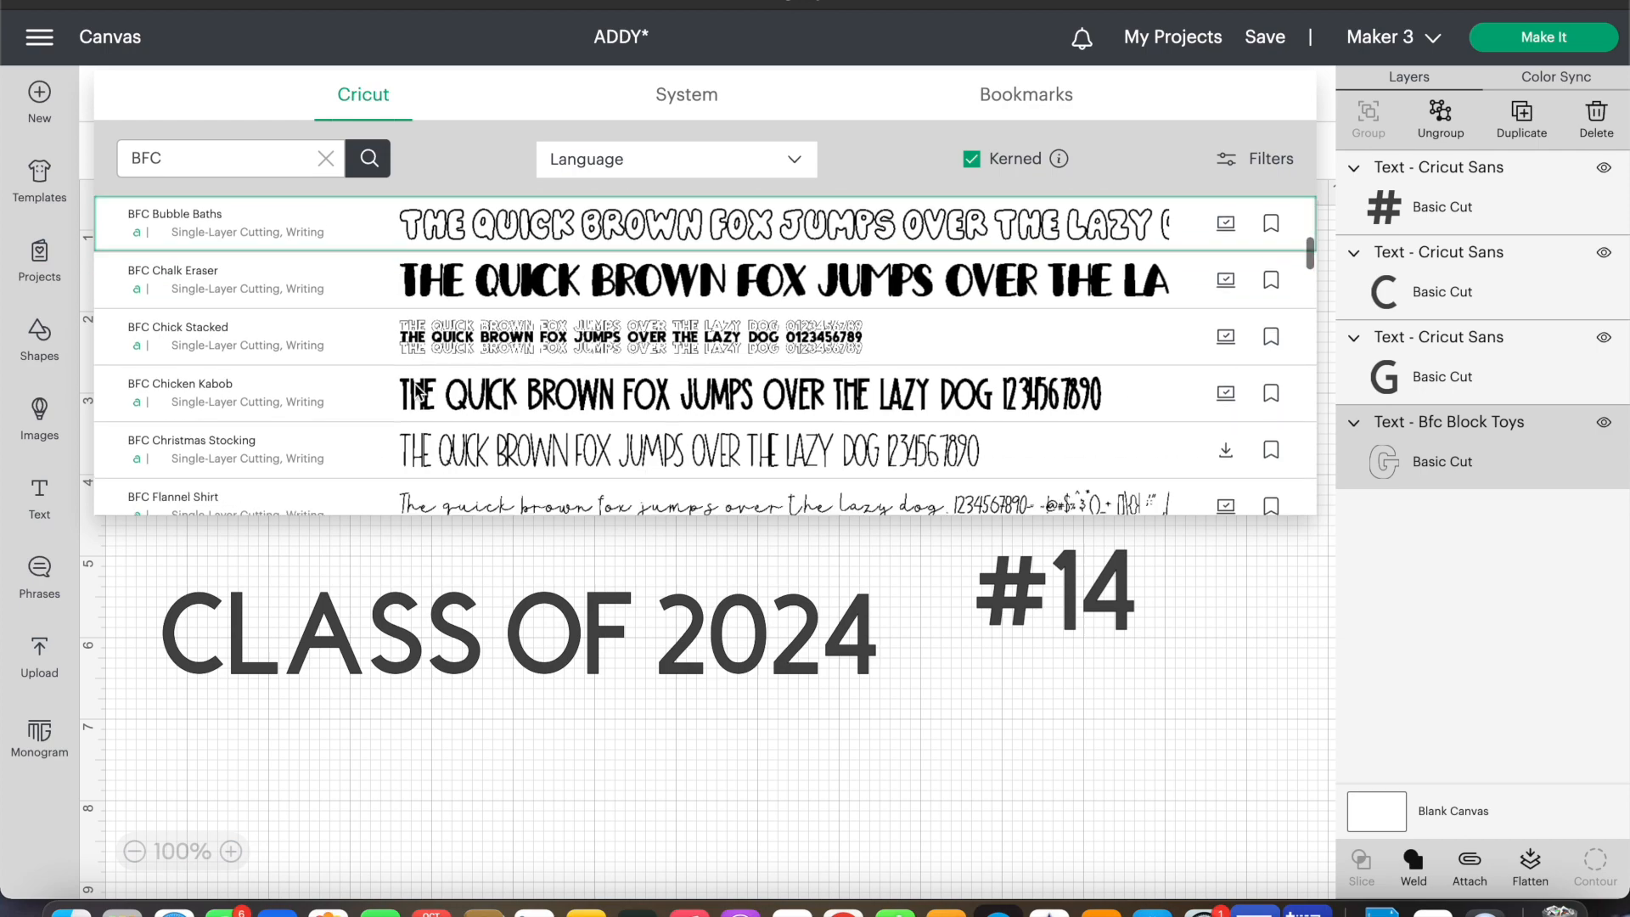
{"action": "scroll", "coordinate": [419, 391], "scroll_direction": "down", "scroll_amount": 2}
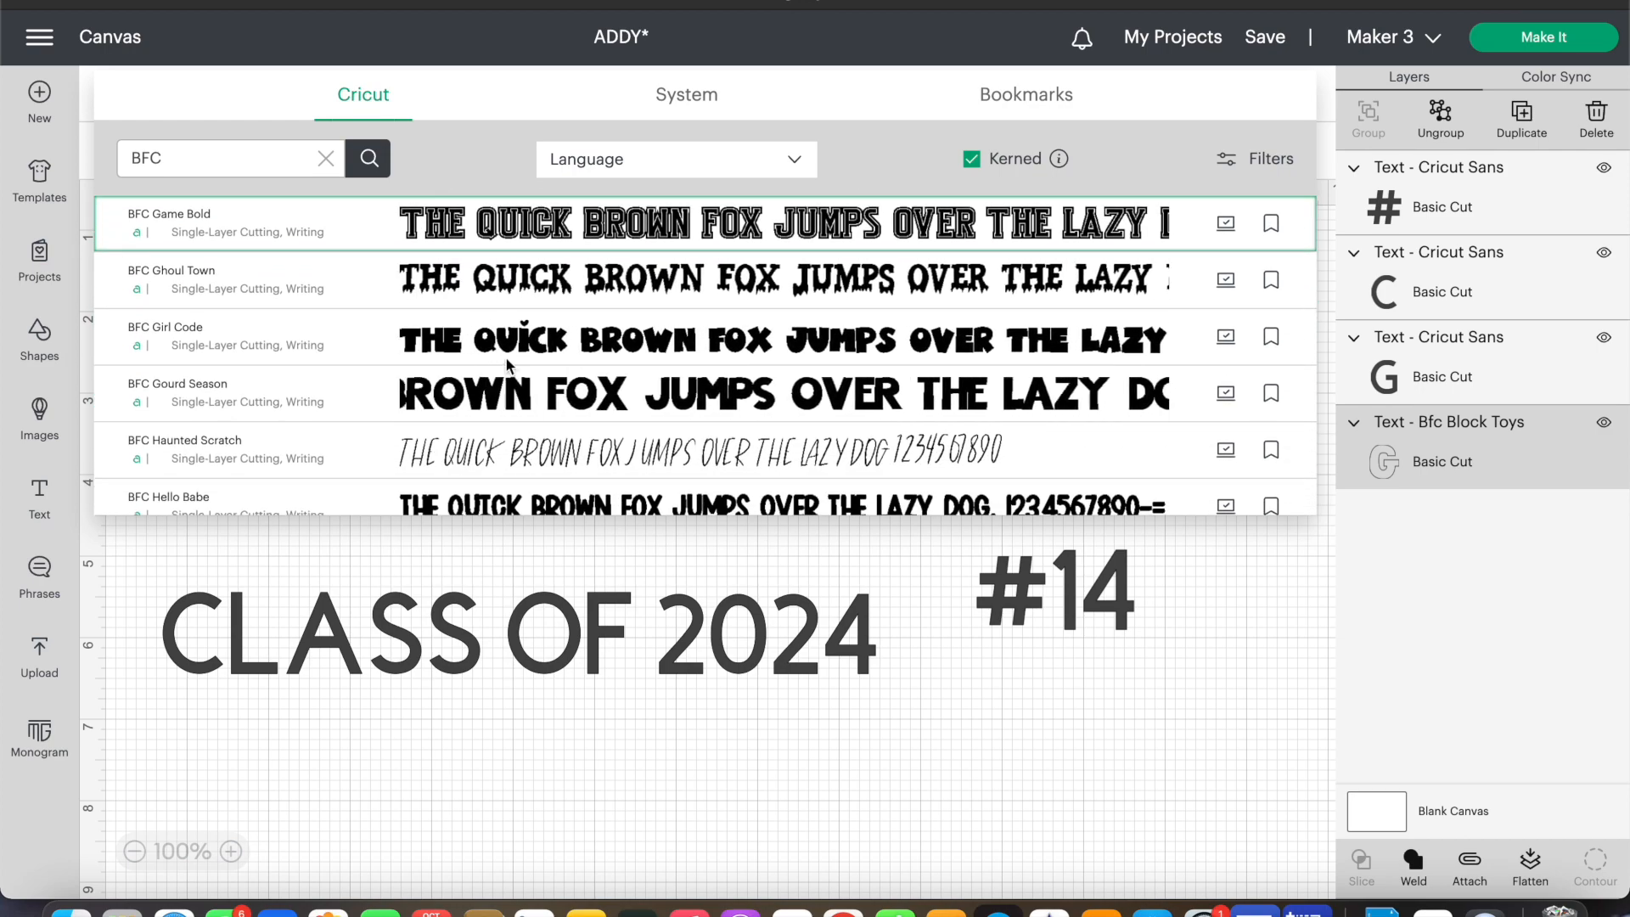
{"action": "left_click", "coordinate": [520, 336]}
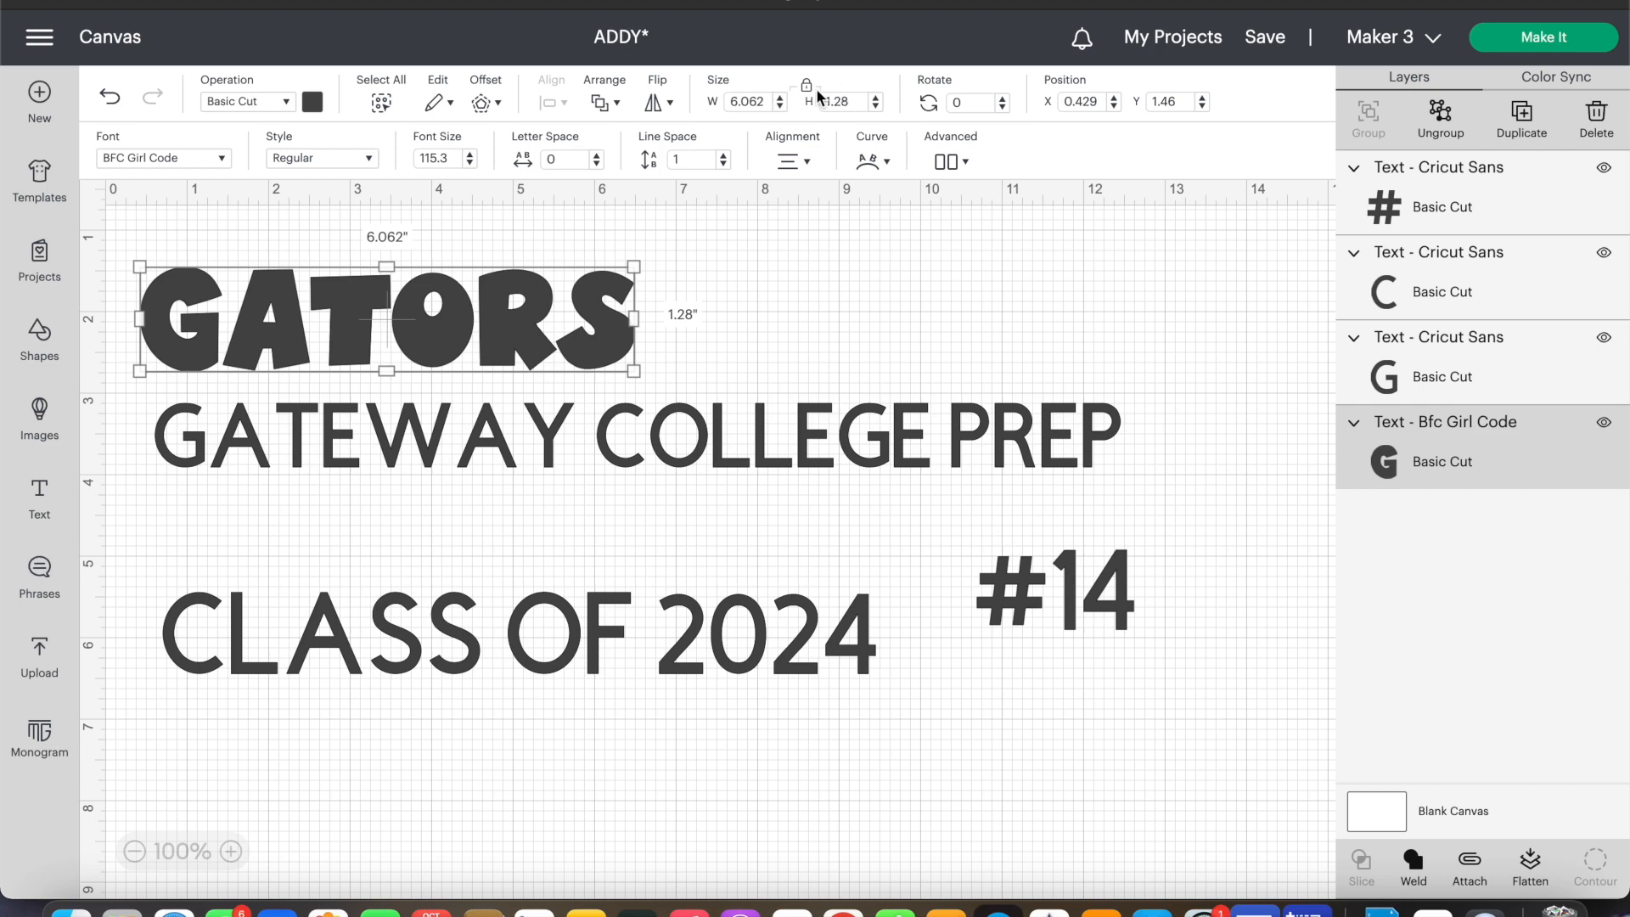
Step: Stretch the GATORS text to a height of 1.8 inches with its width unlocked, placing it just above GATEWAY COLLEGE PREP
{"action": "left_click", "coordinate": [876, 98]}
{"action": "left_click", "coordinate": [877, 98]}
{"action": "left_click_drag", "start_coordinate": [491, 347], "coordinate": [498, 312]}
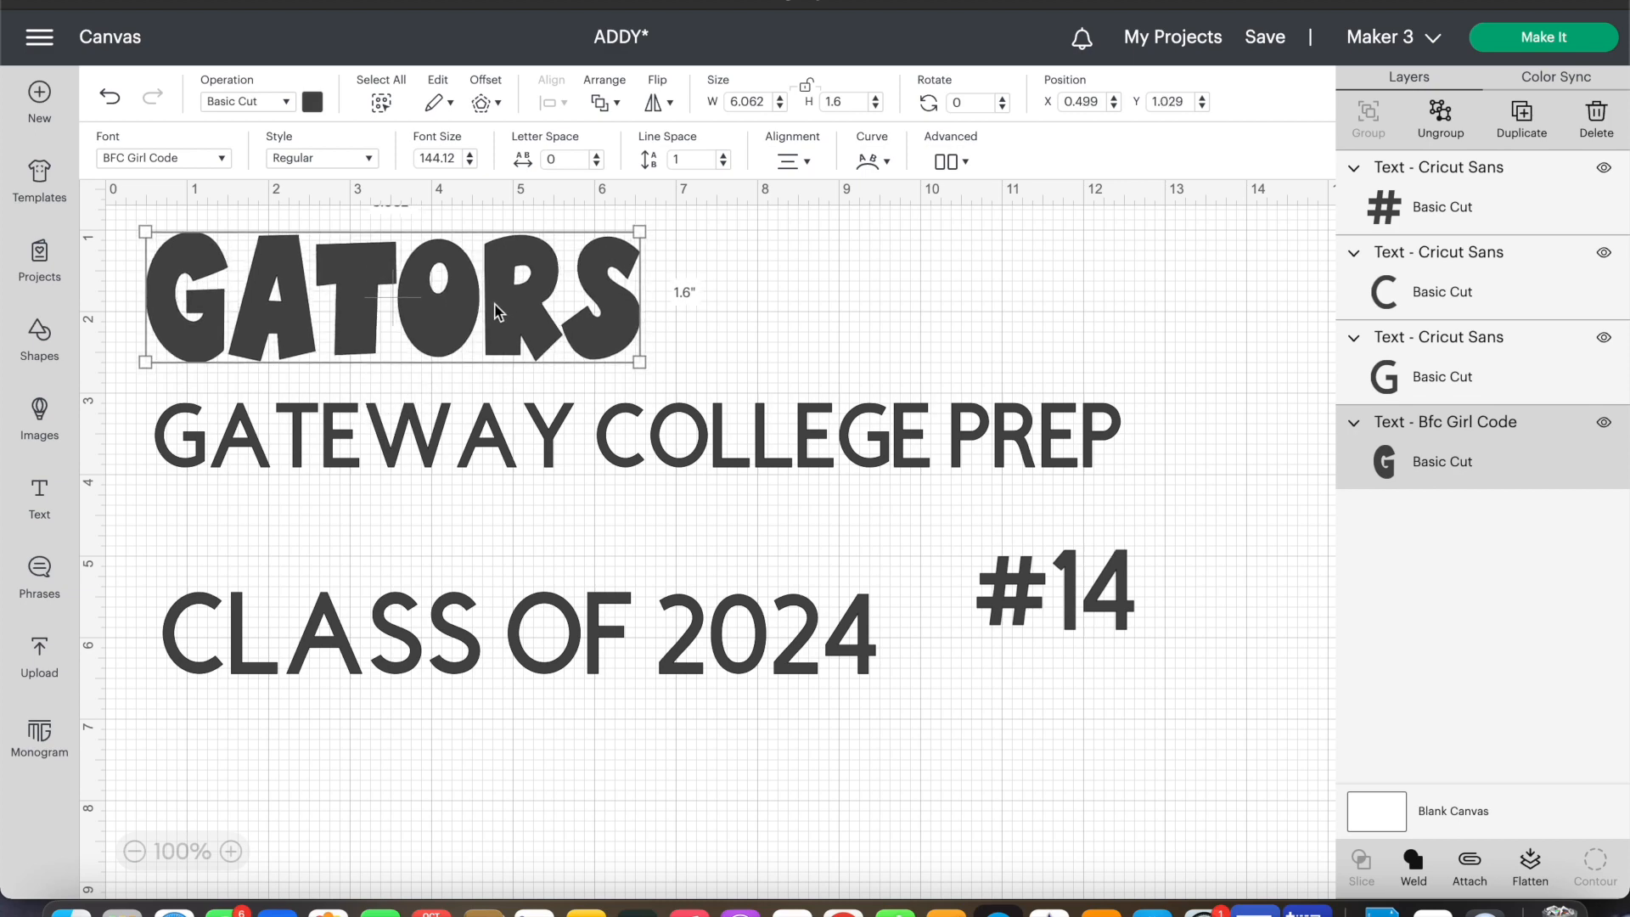
{"action": "left_click", "coordinate": [877, 98]}
{"action": "left_click", "coordinate": [876, 99]}
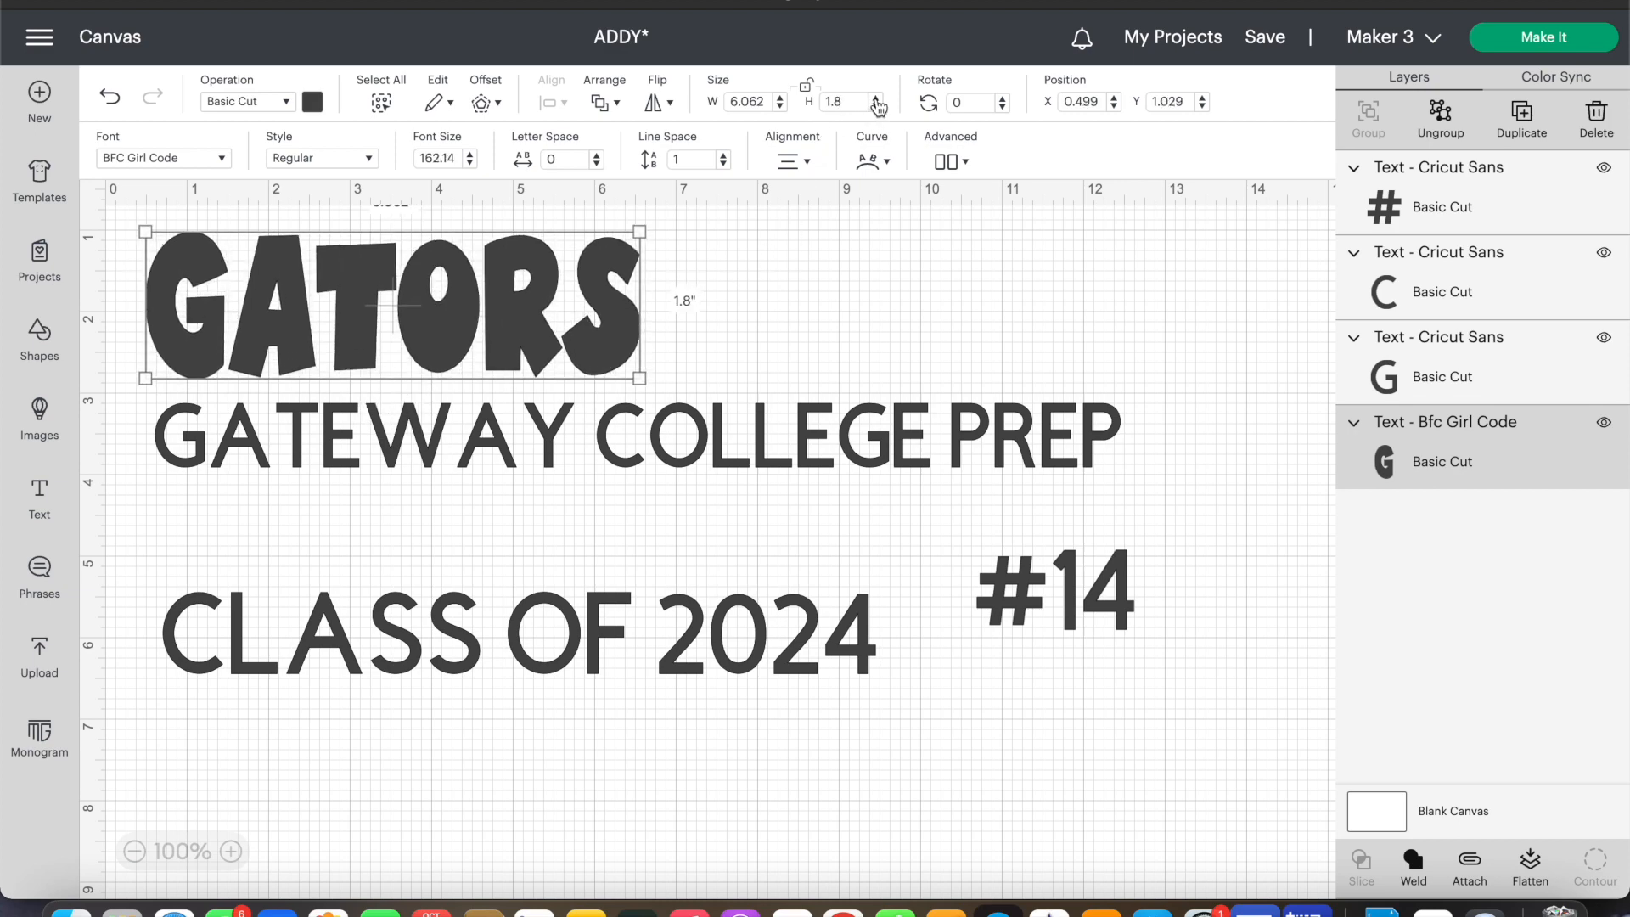
Step: Try the bookmarked Bafaqih font on the GATEWAY COLLEGE PREP text
{"action": "left_click", "coordinate": [636, 424]}
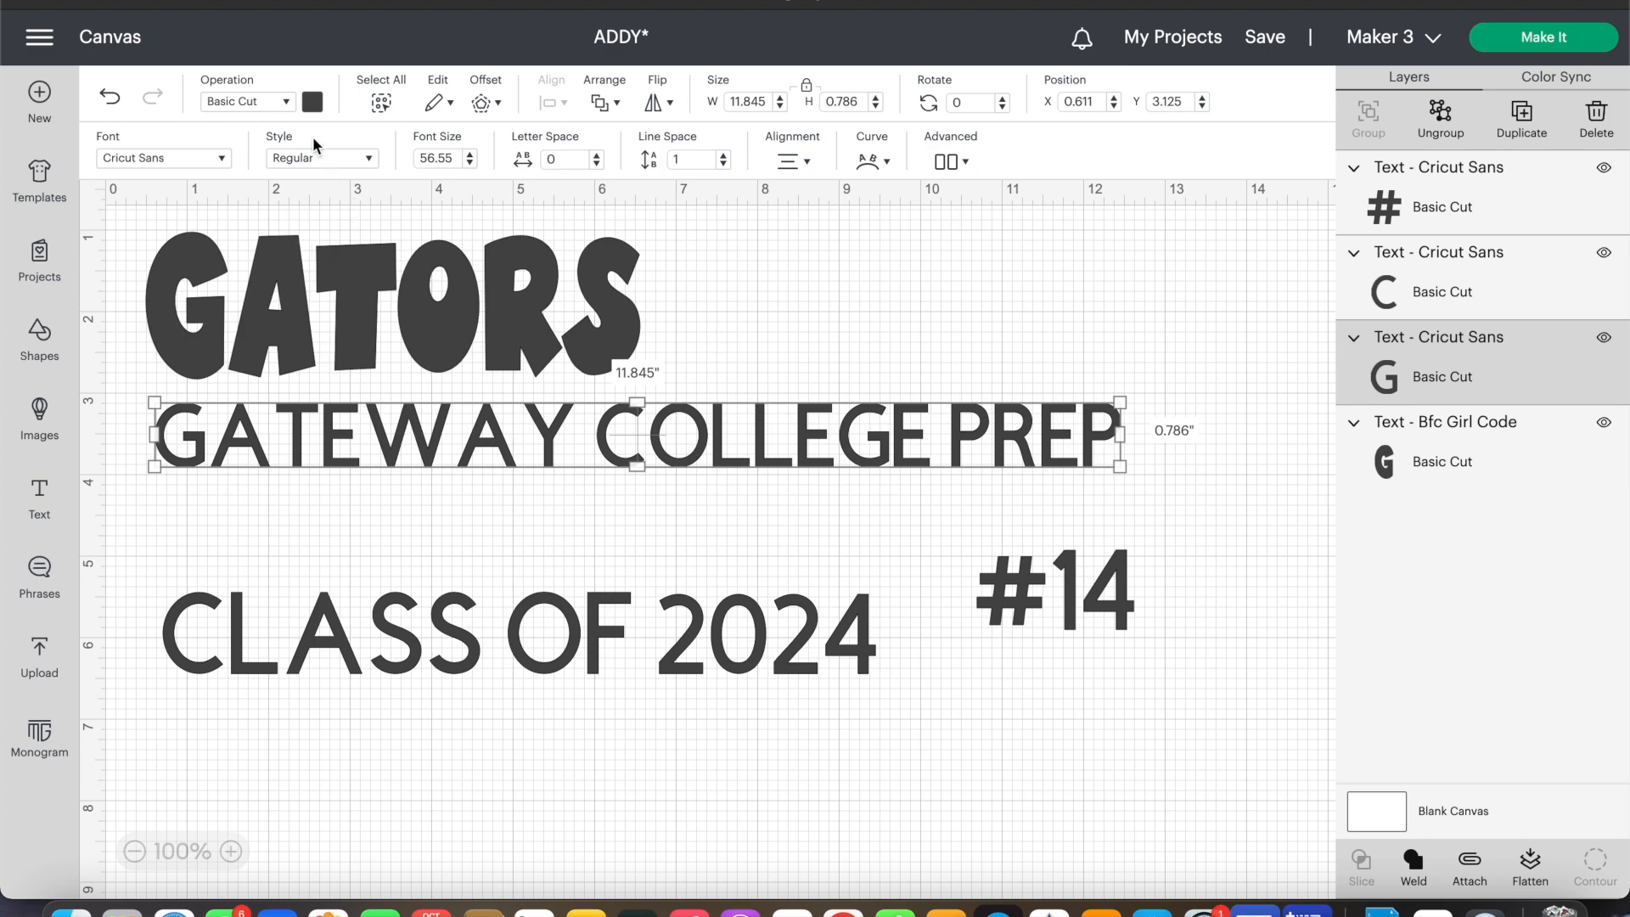
{"action": "left_click", "coordinate": [203, 157]}
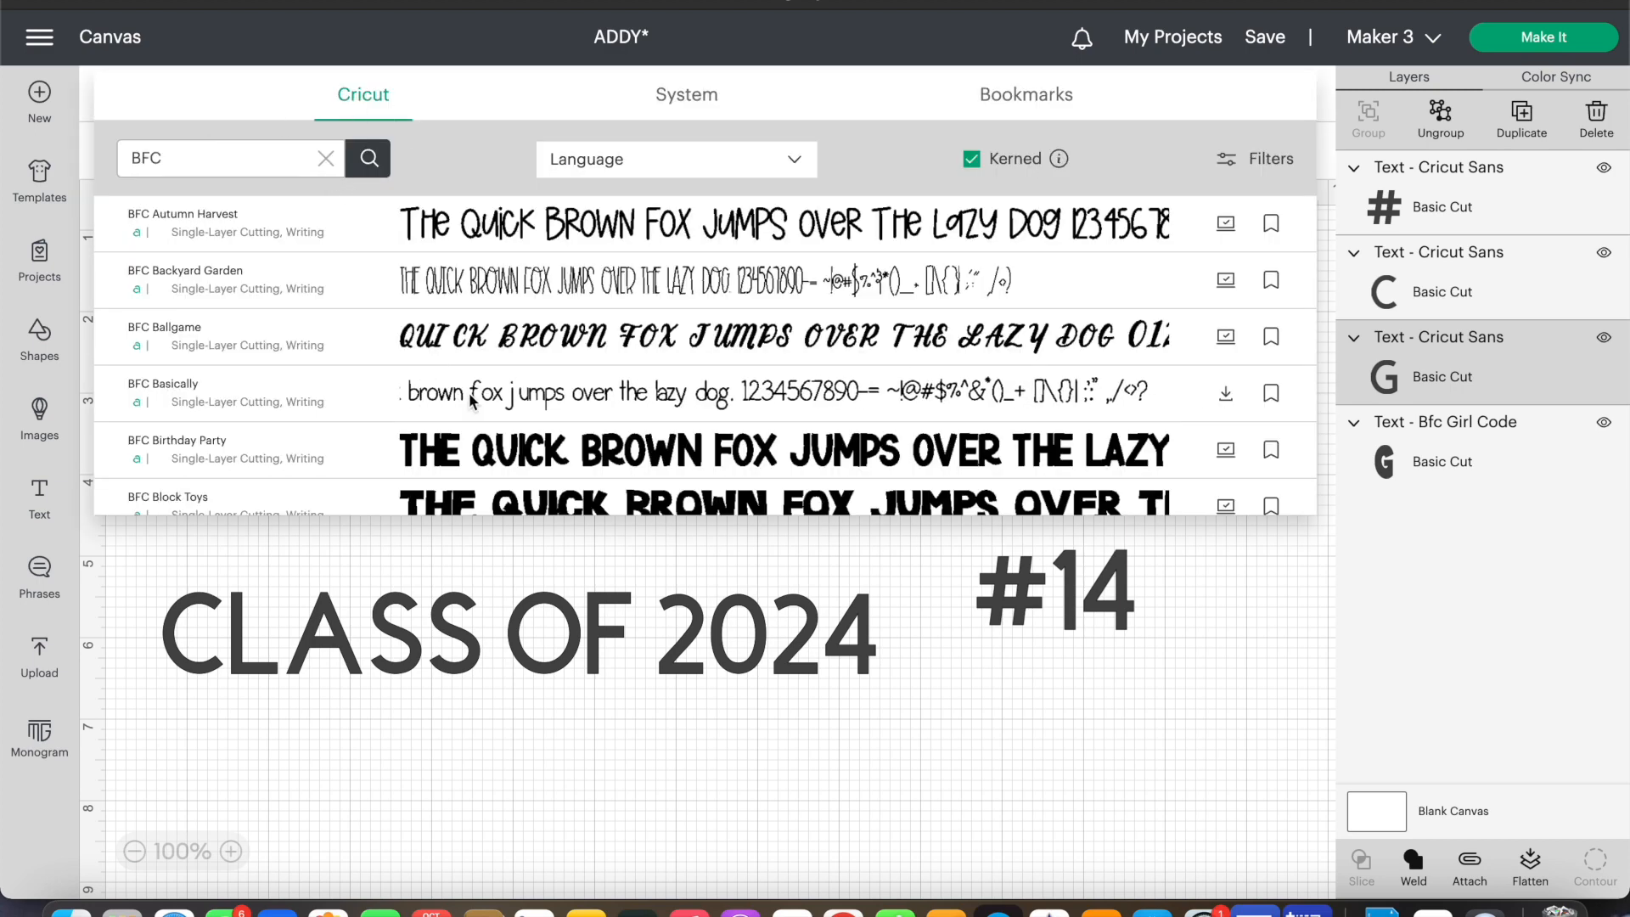
{"action": "left_click", "coordinate": [325, 158]}
{"action": "left_click", "coordinate": [1030, 99]}
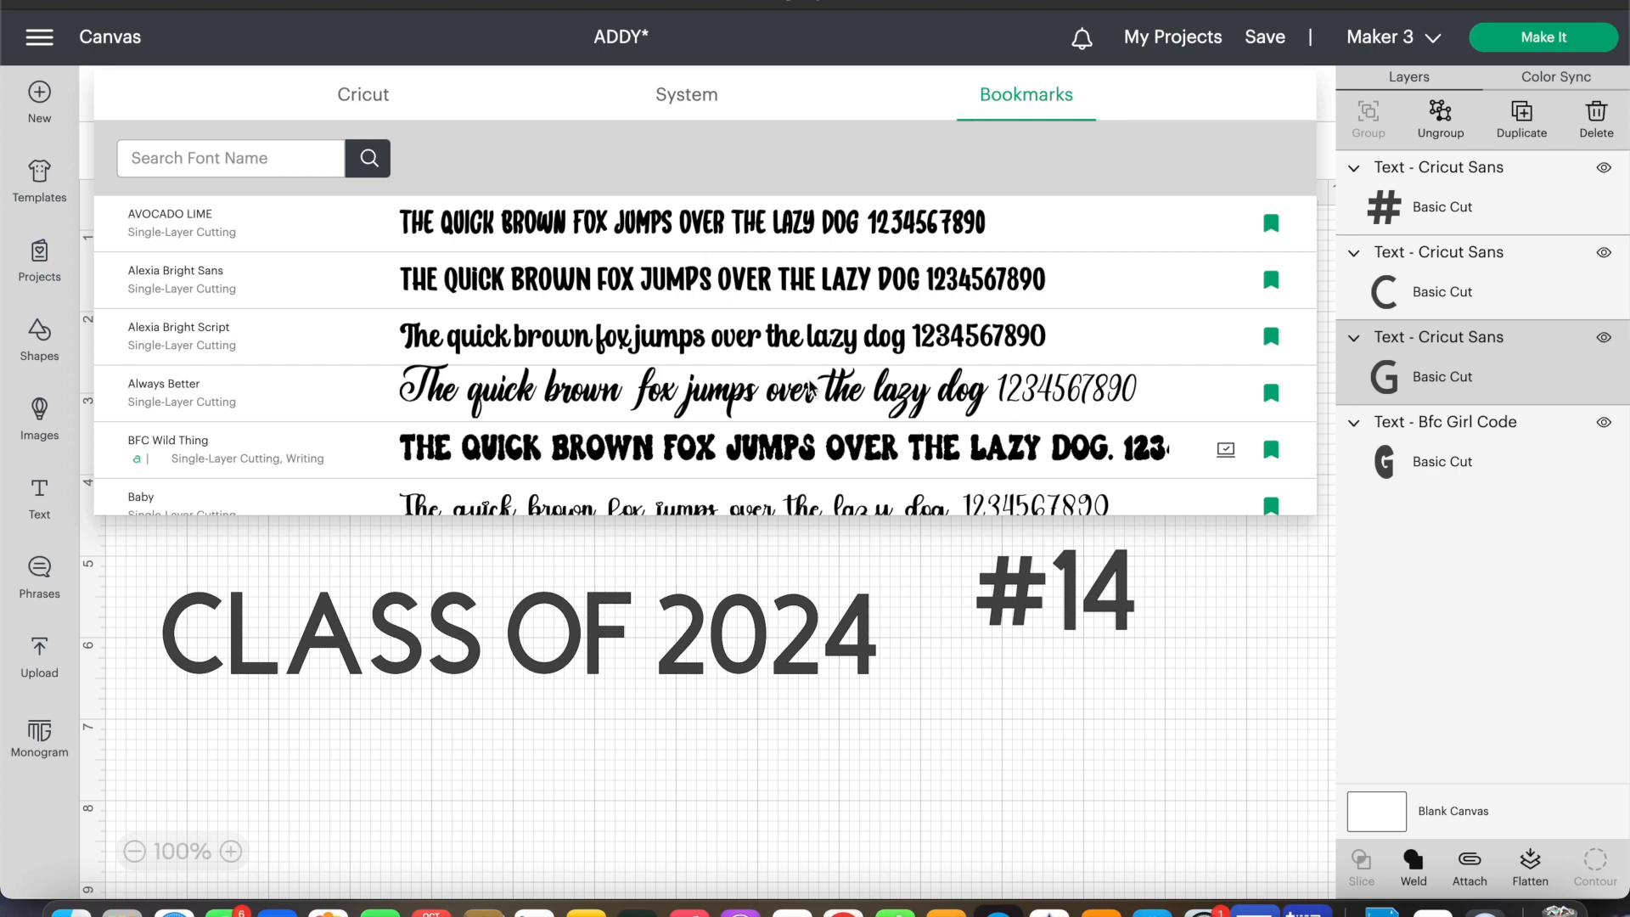
{"action": "key", "text": "Down"}
{"action": "scroll", "coordinate": [810, 391], "scroll_direction": "down", "scroll_amount": 2}
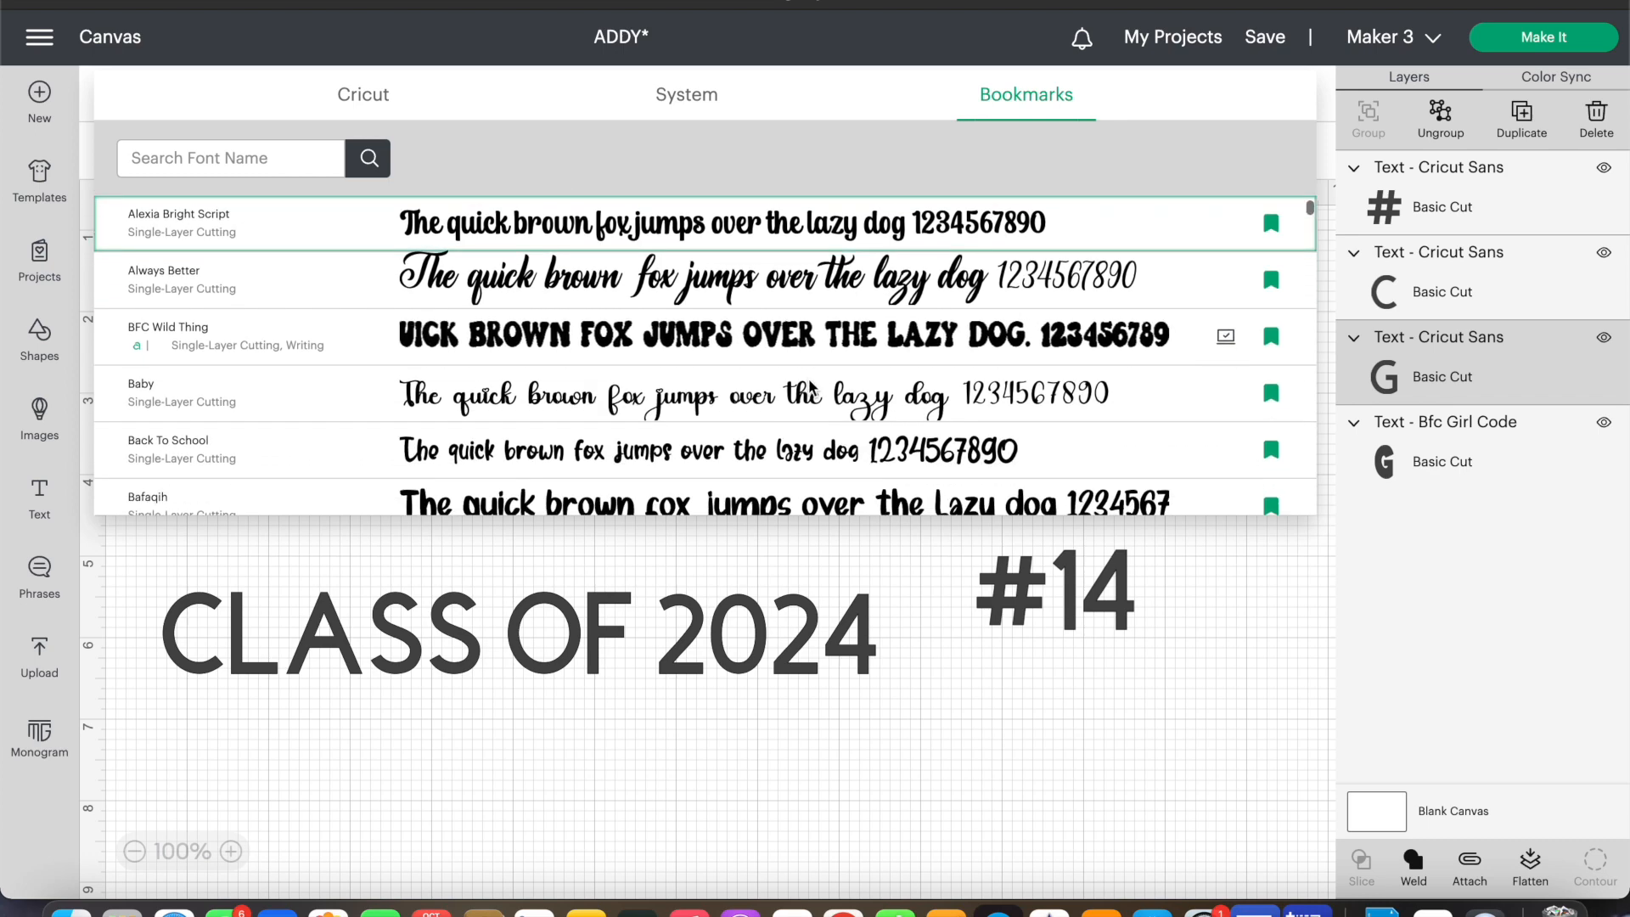
{"action": "scroll", "coordinate": [811, 390], "scroll_direction": "down", "scroll_amount": 3}
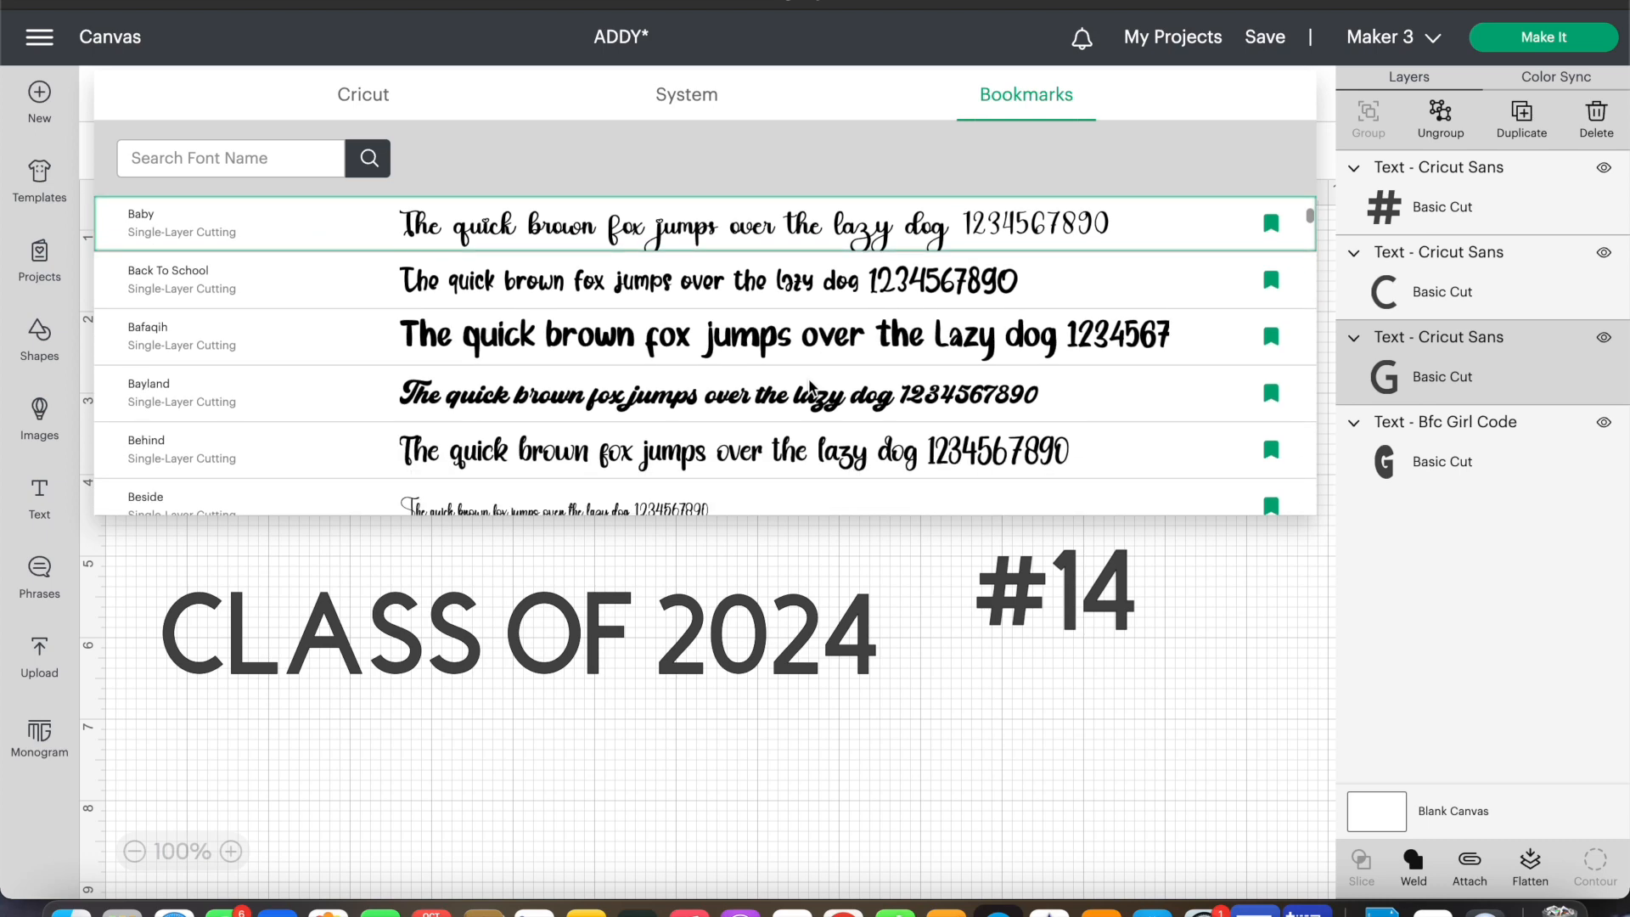
{"action": "left_click", "coordinate": [606, 332]}
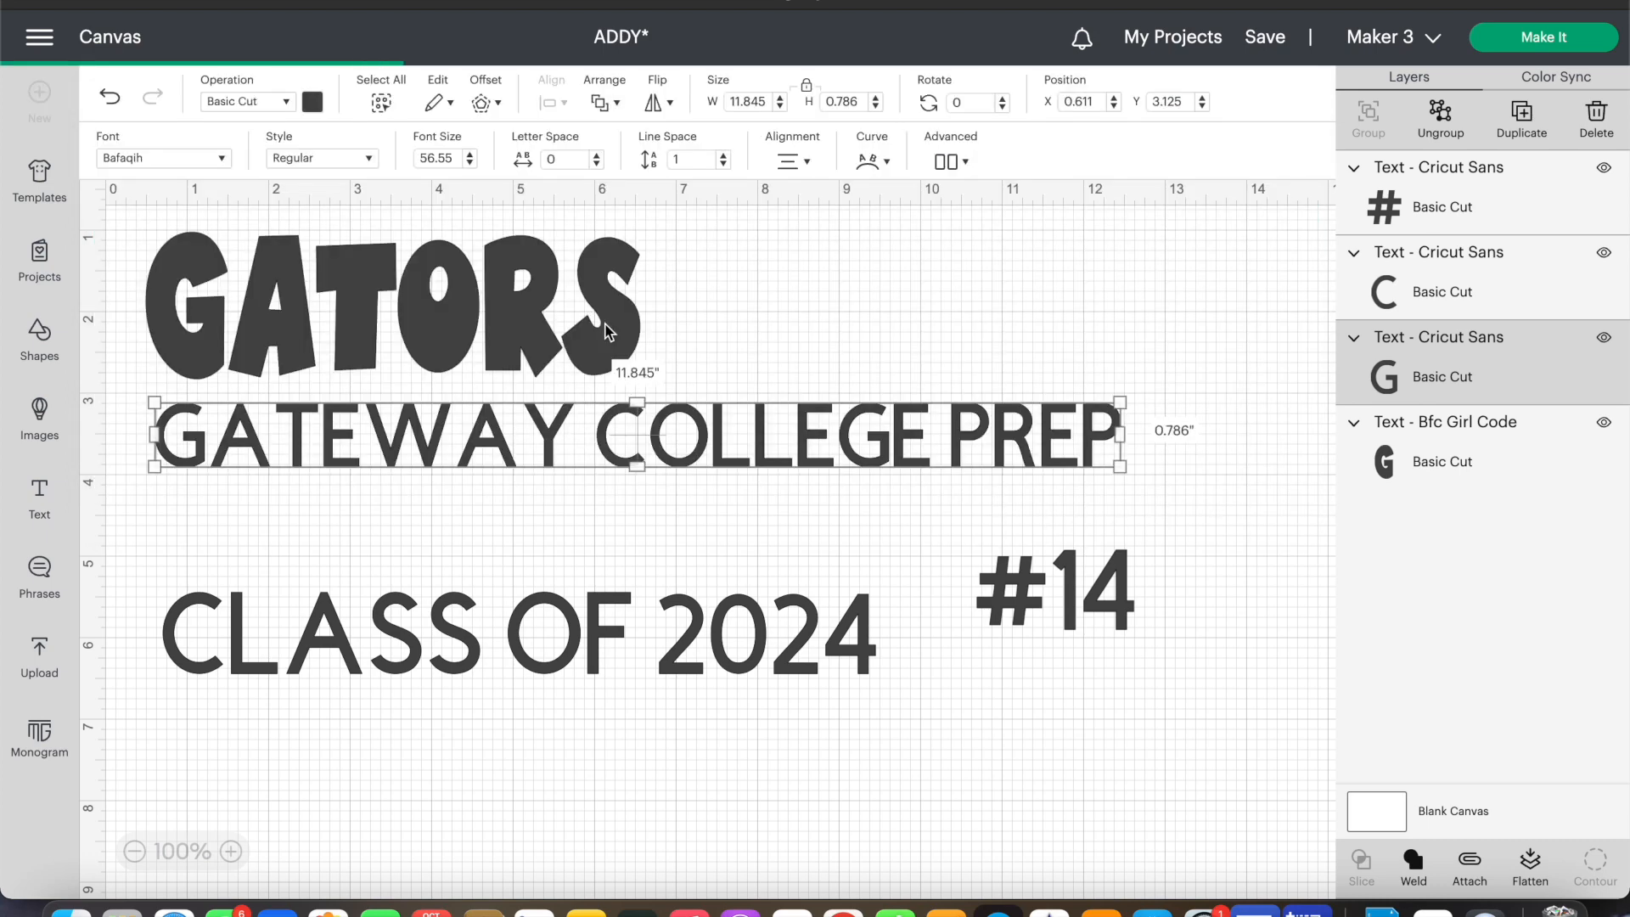
Step: Try the Christmas Bright font on GATEWAY COLLEGE PREP and enlarge the text to about 8.7 by 0.9 inches
{"action": "left_click", "coordinate": [198, 161]}
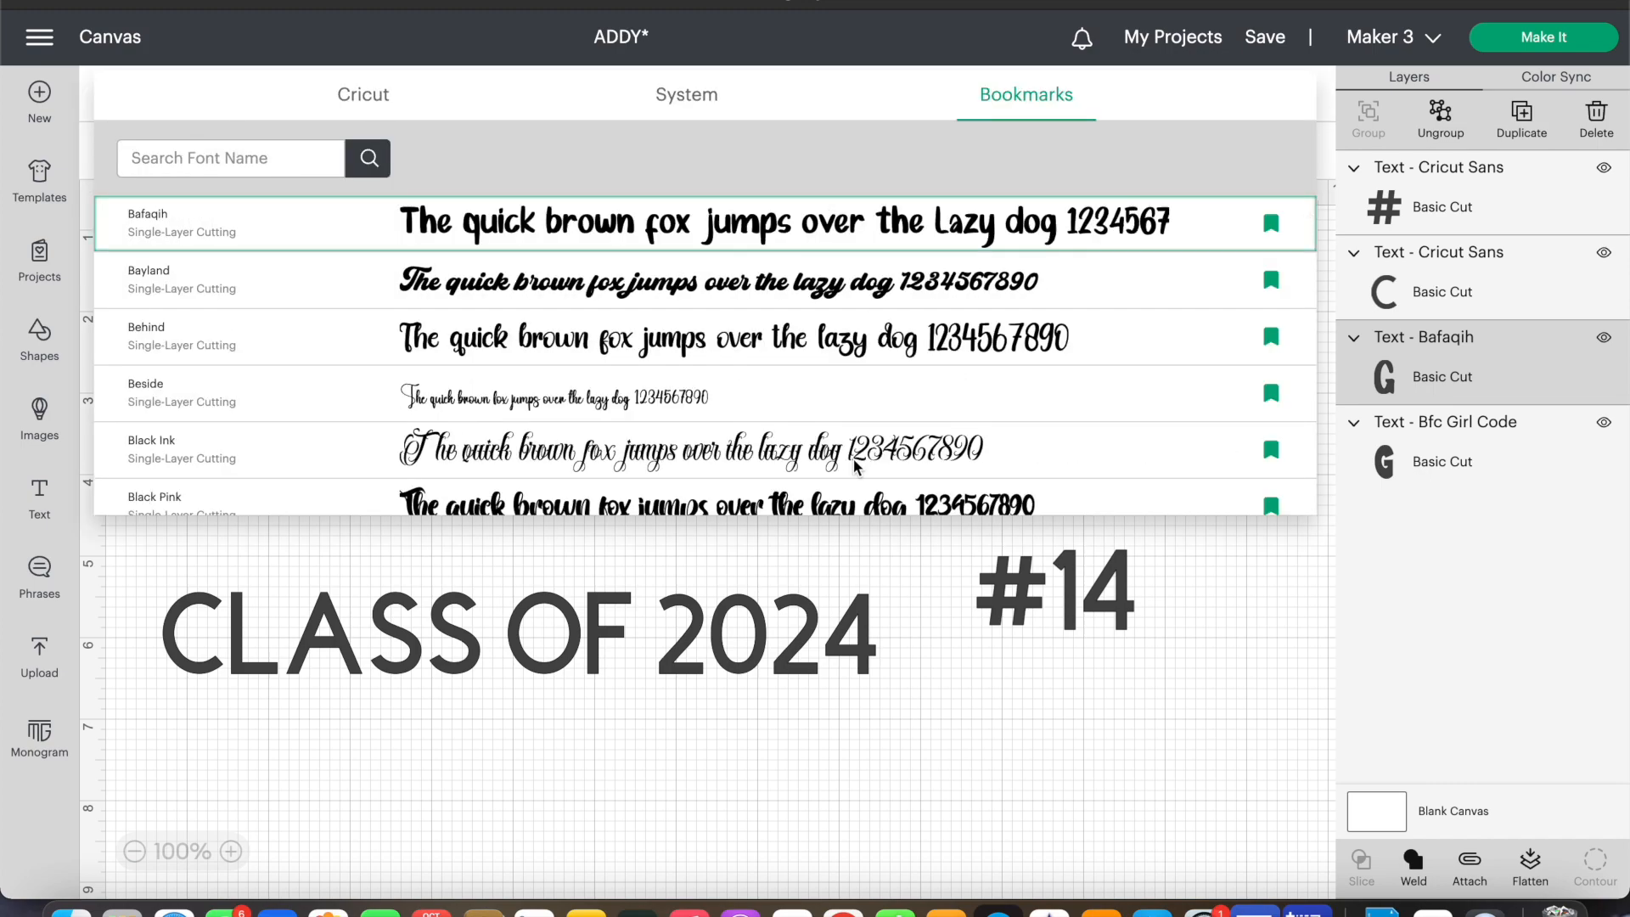
{"action": "scroll", "coordinate": [856, 465], "scroll_direction": "down", "scroll_amount": 6}
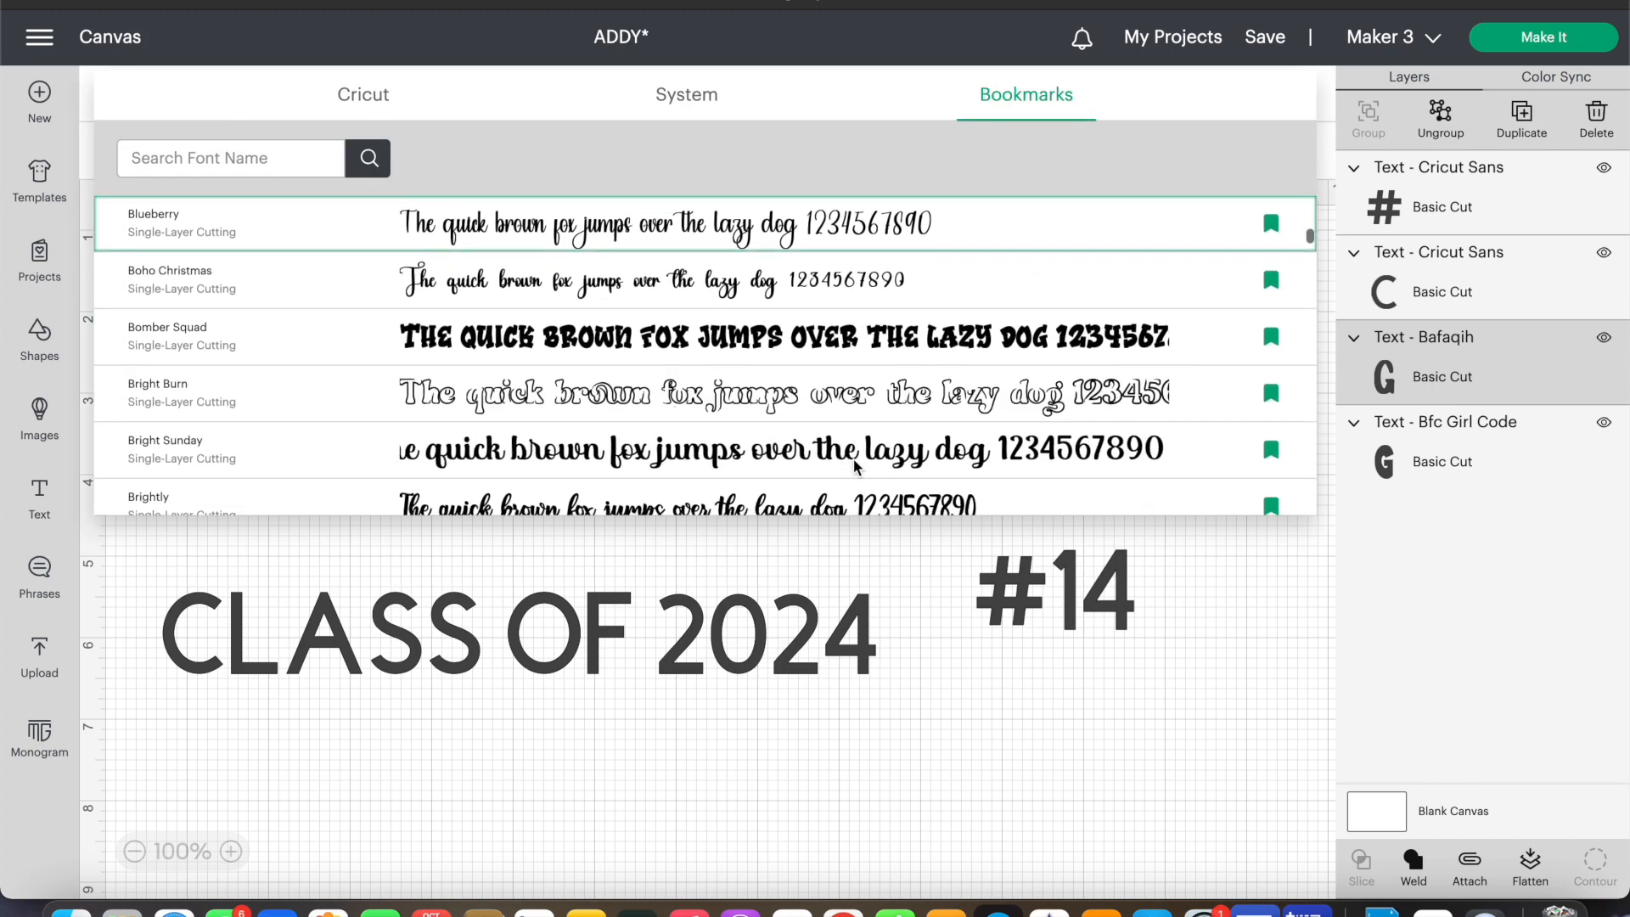
{"action": "scroll", "coordinate": [856, 465], "scroll_direction": "down", "scroll_amount": 3}
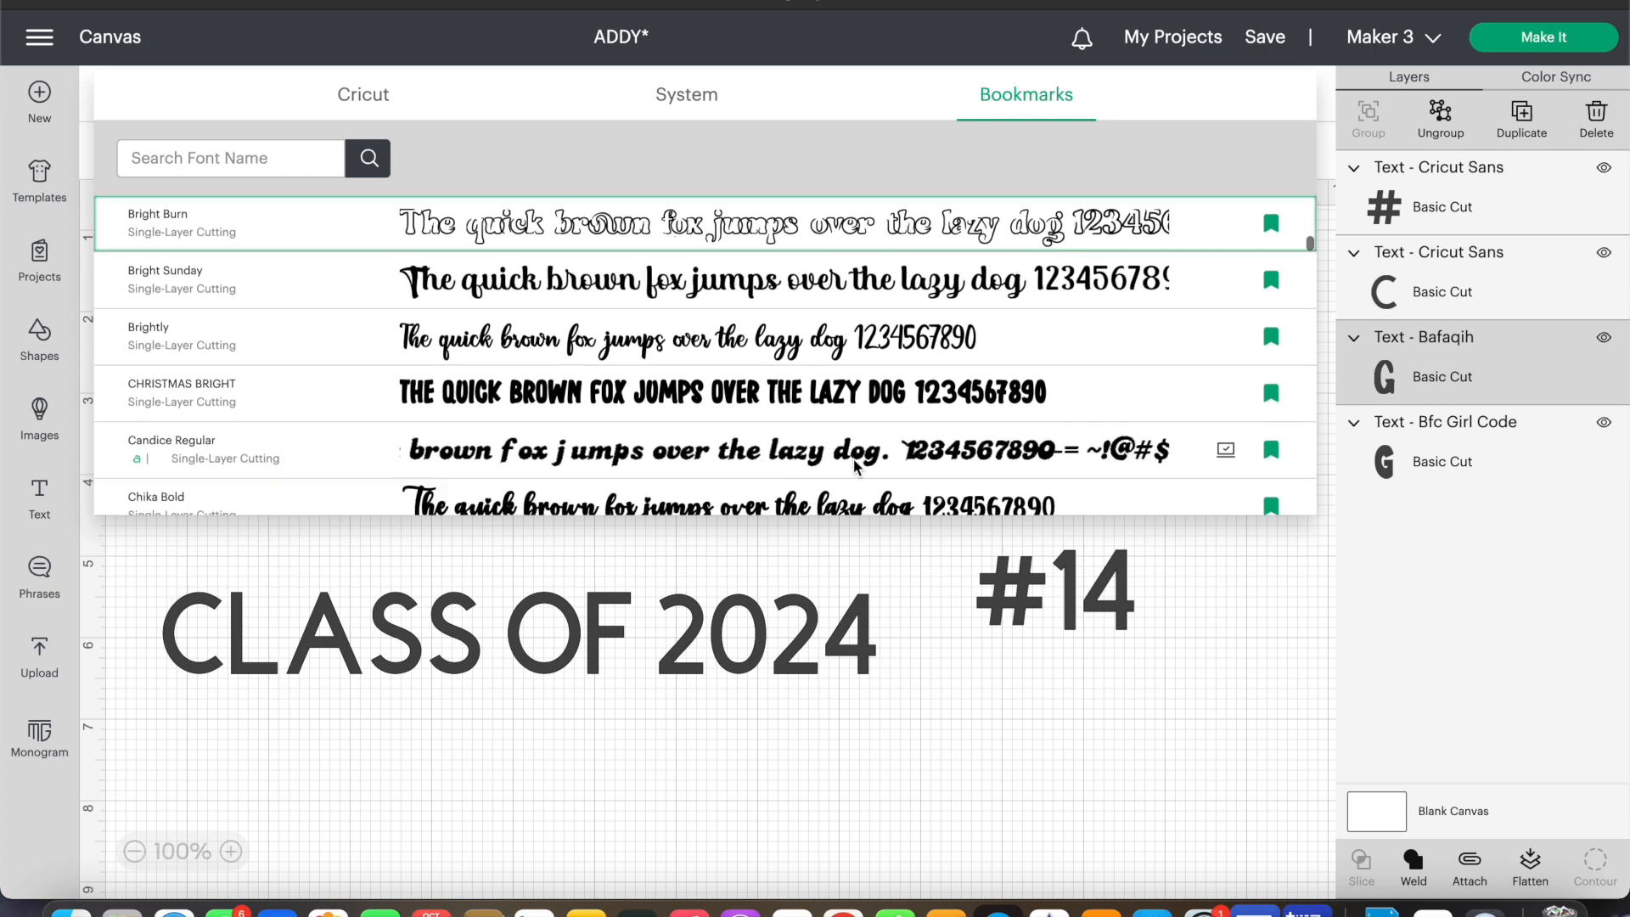
{"action": "left_click", "coordinate": [761, 405]}
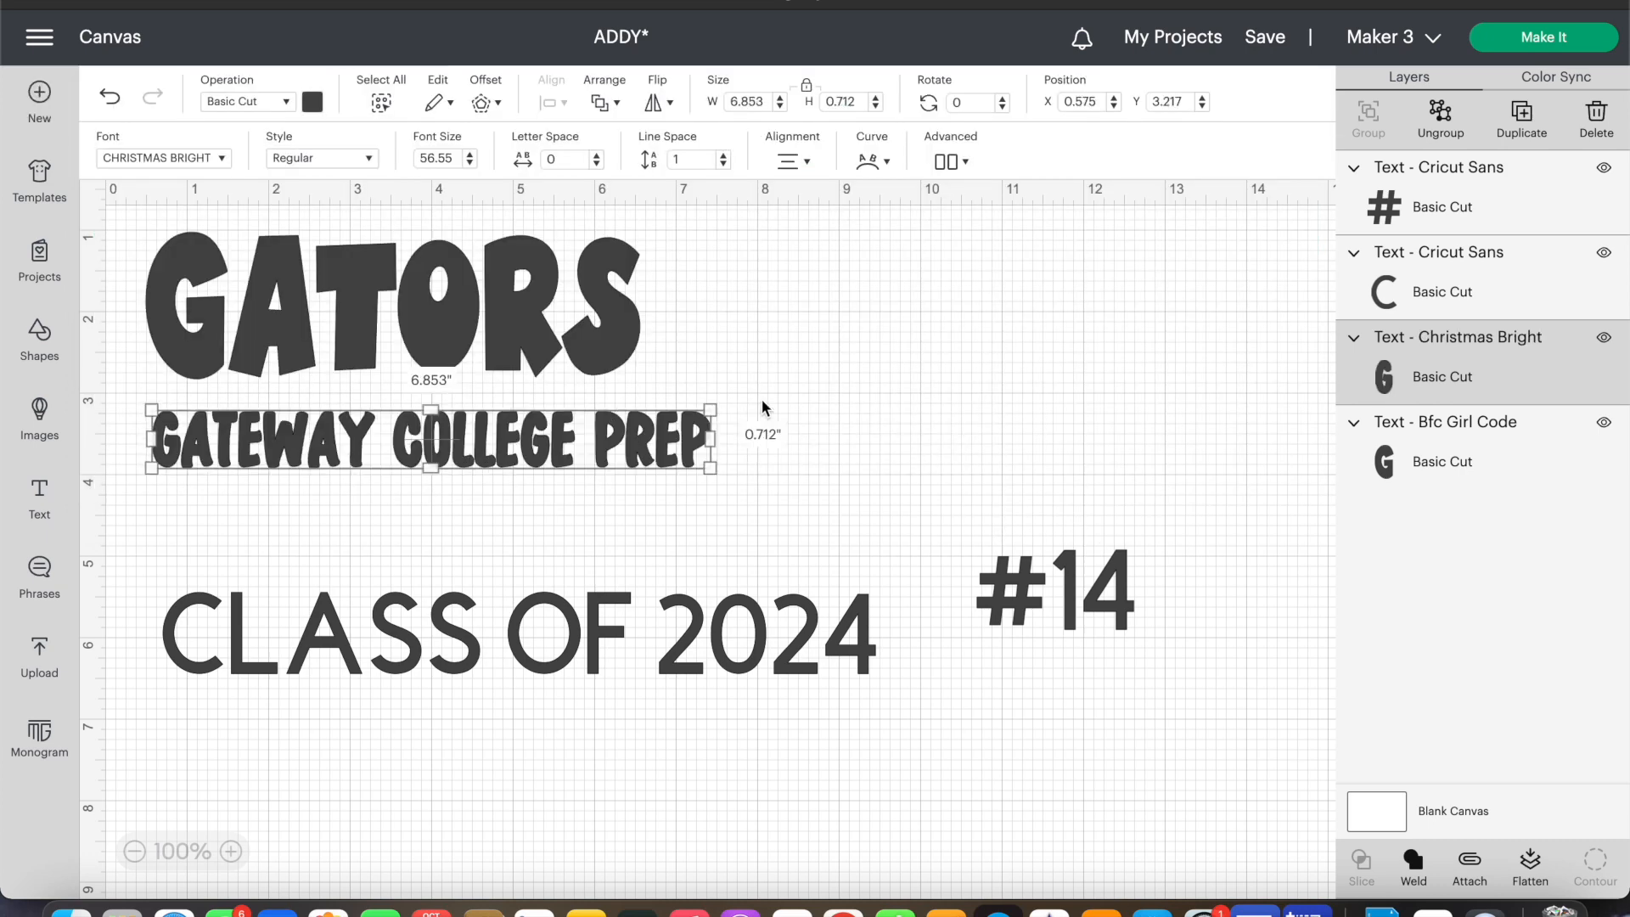
{"action": "left_click_drag", "start_coordinate": [712, 410], "coordinate": [858, 395]}
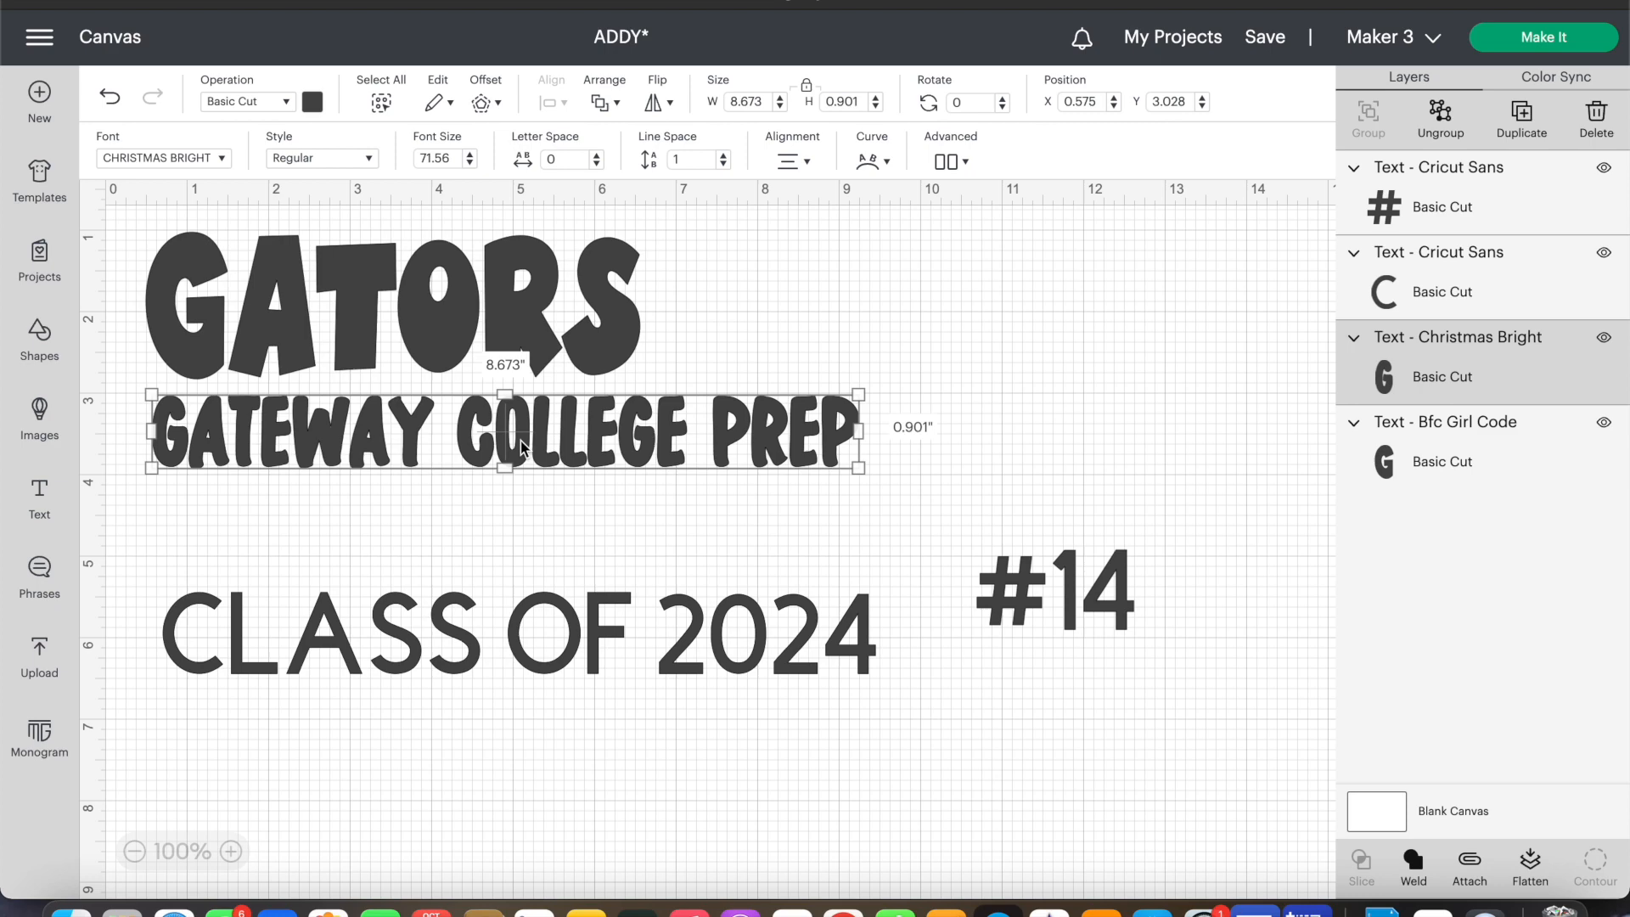
Step: Try the Comic Kings font from the bookmarked fonts on GATEWAY COLLEGE PREP
{"action": "left_click", "coordinate": [194, 158]}
{"action": "scroll", "coordinate": [735, 437], "scroll_direction": "down", "scroll_amount": 5}
{"action": "scroll", "coordinate": [735, 437], "scroll_direction": "down", "scroll_amount": 4}
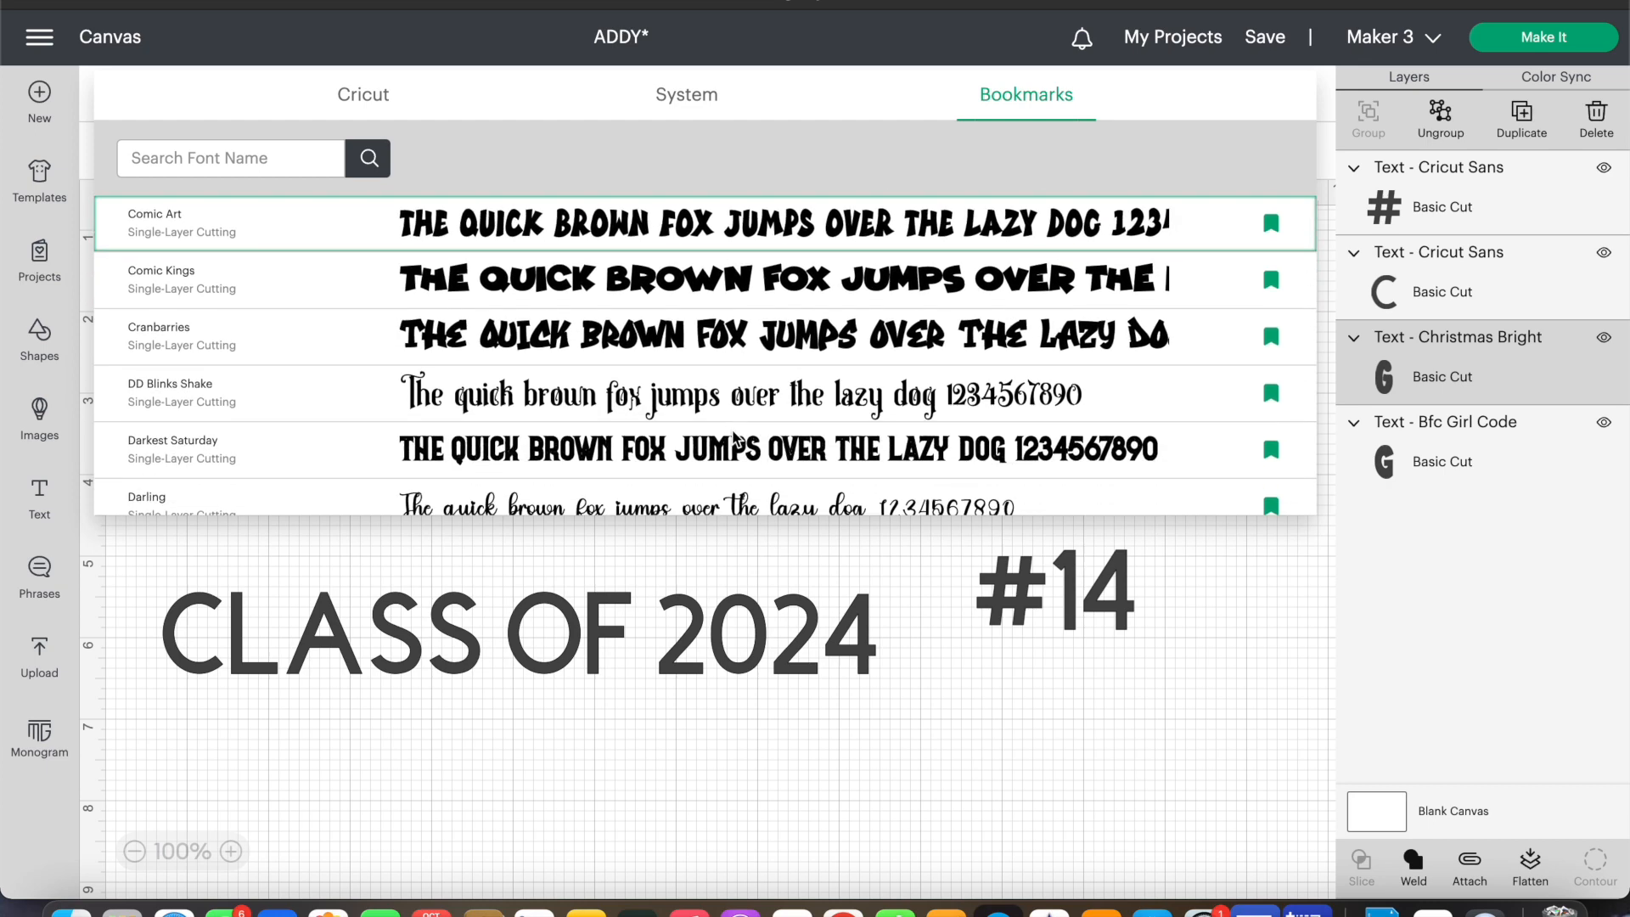
{"action": "scroll", "coordinate": [736, 437], "scroll_direction": "down", "scroll_amount": 1}
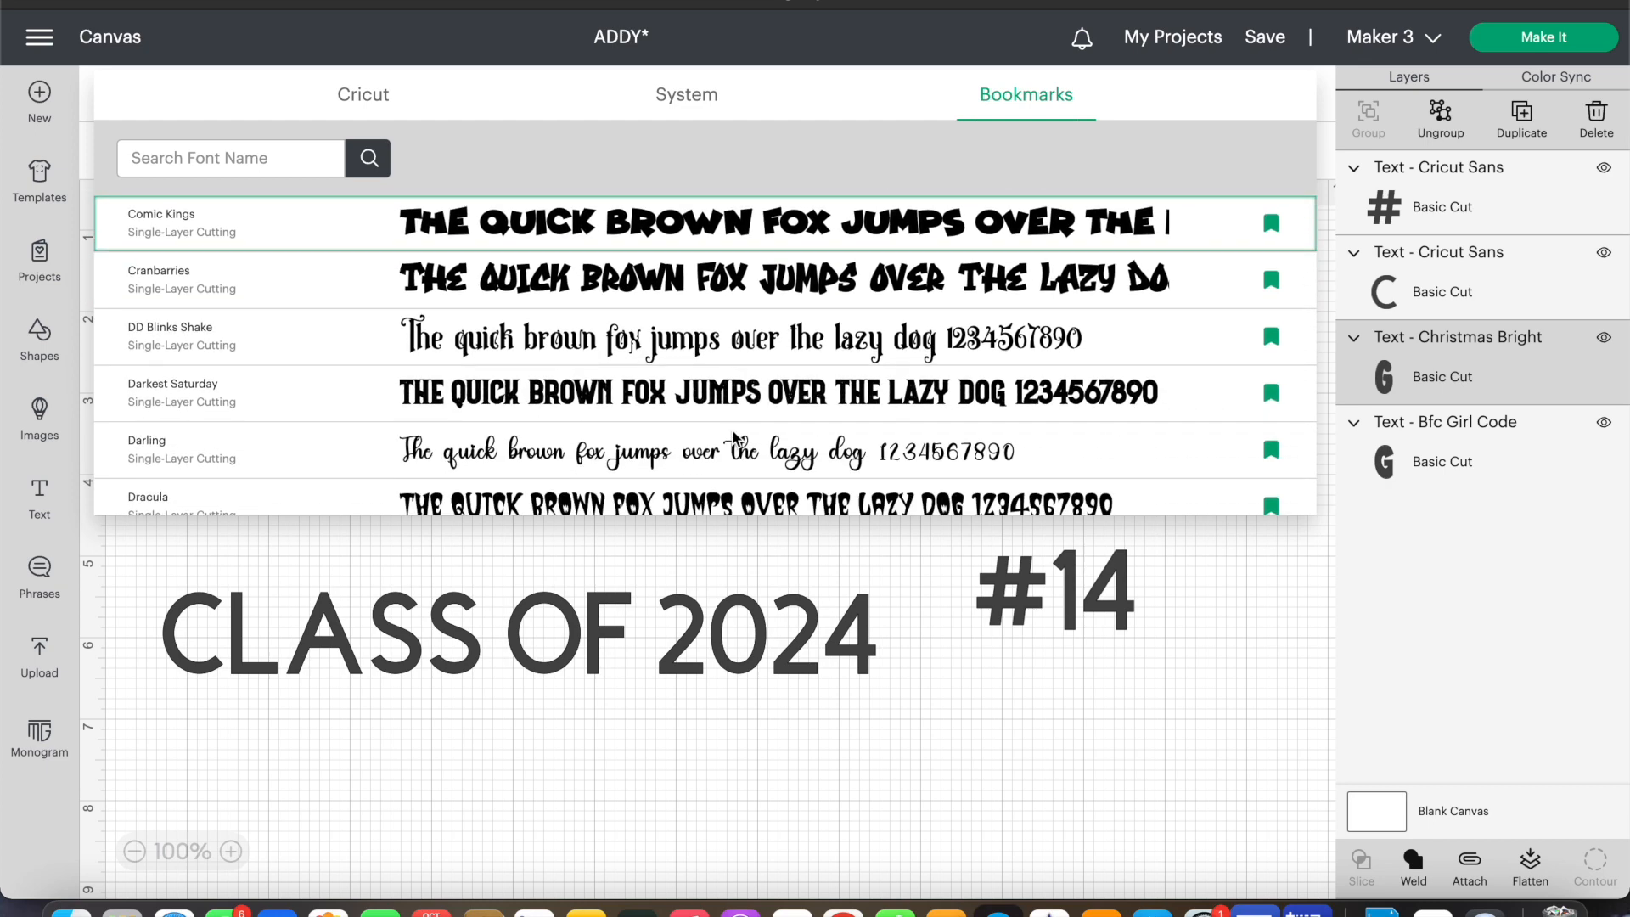
{"action": "left_click", "coordinate": [365, 224]}
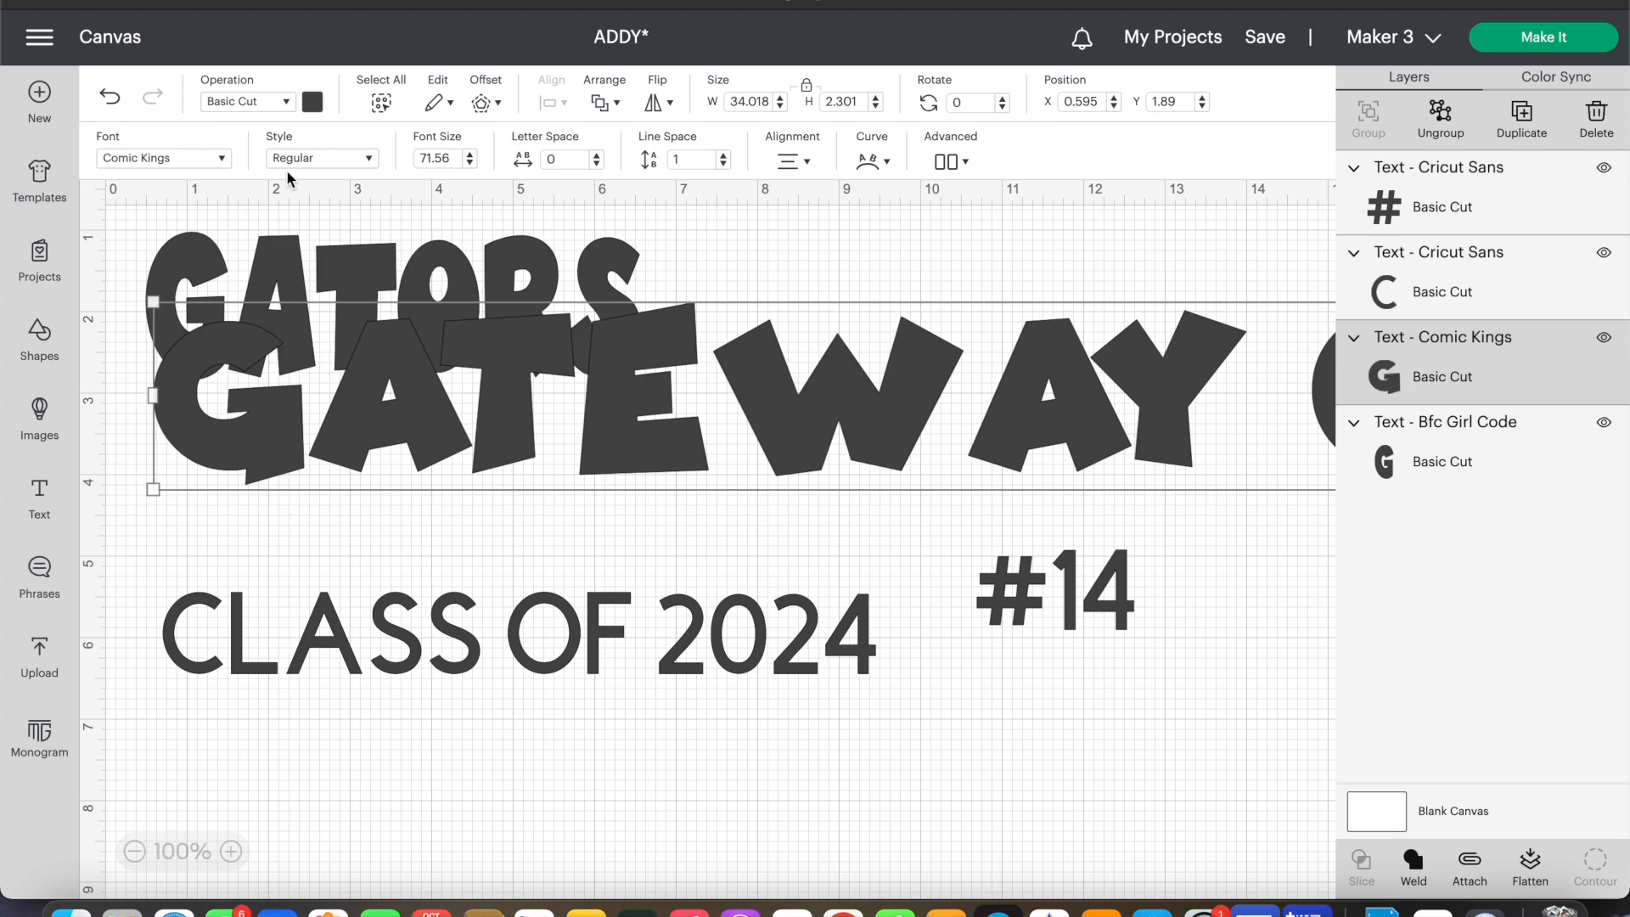
Step: Try the Dream Booker font on GATEWAY COLLEGE PREP, placed below GATORS, and replace it with Farmhouse
{"action": "left_click", "coordinate": [196, 158]}
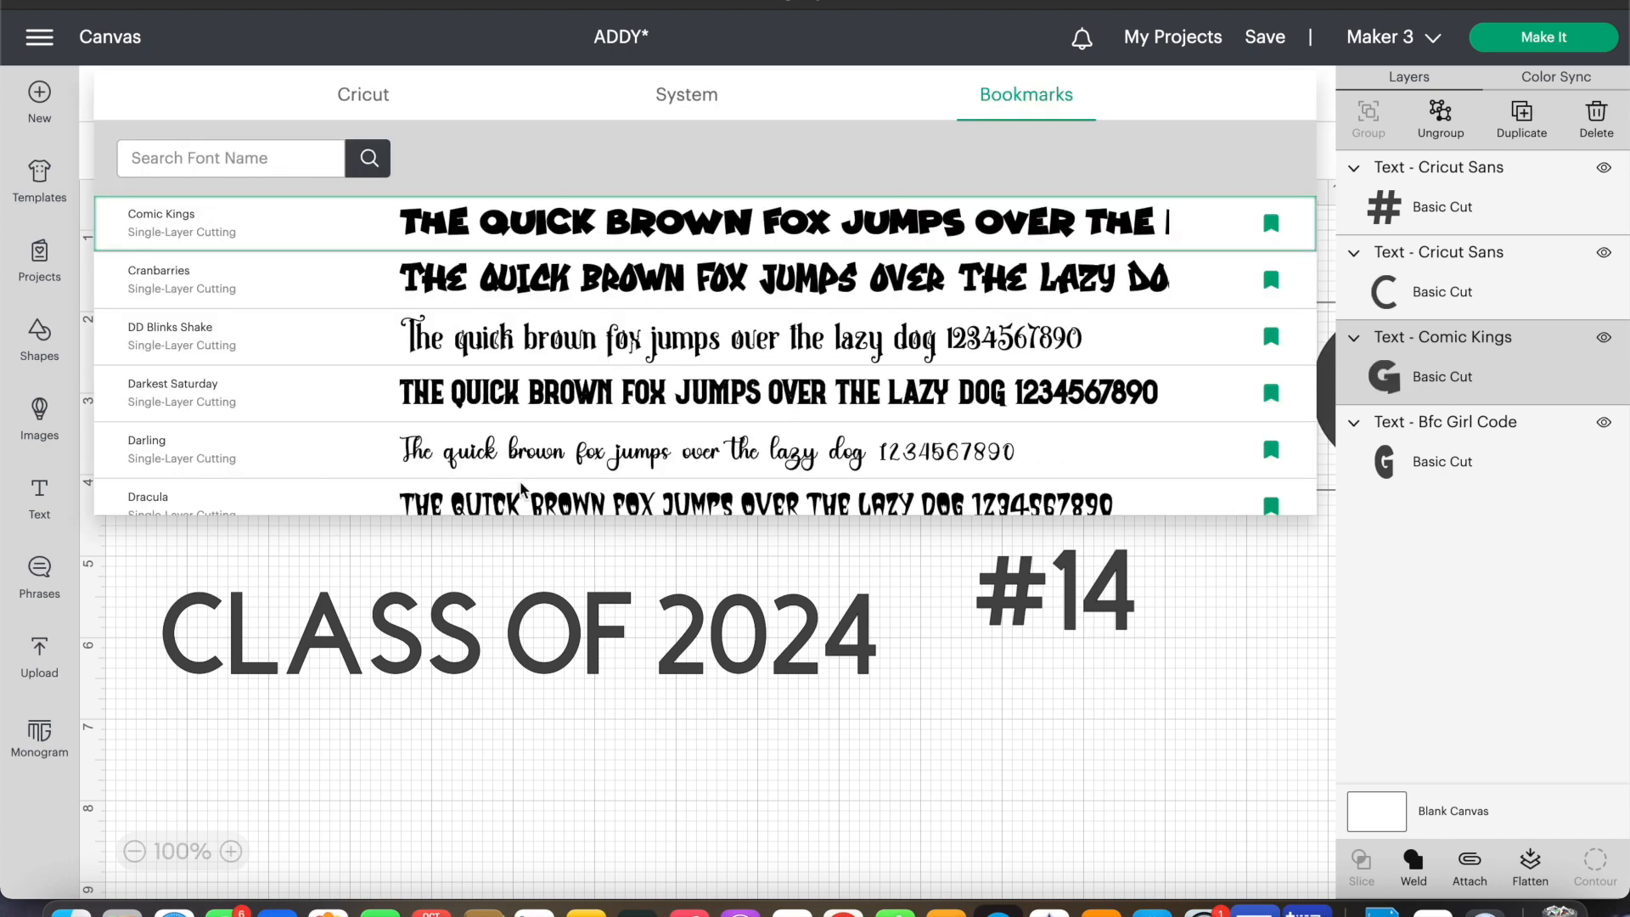
{"action": "scroll", "coordinate": [521, 490], "scroll_direction": "down", "scroll_amount": 5}
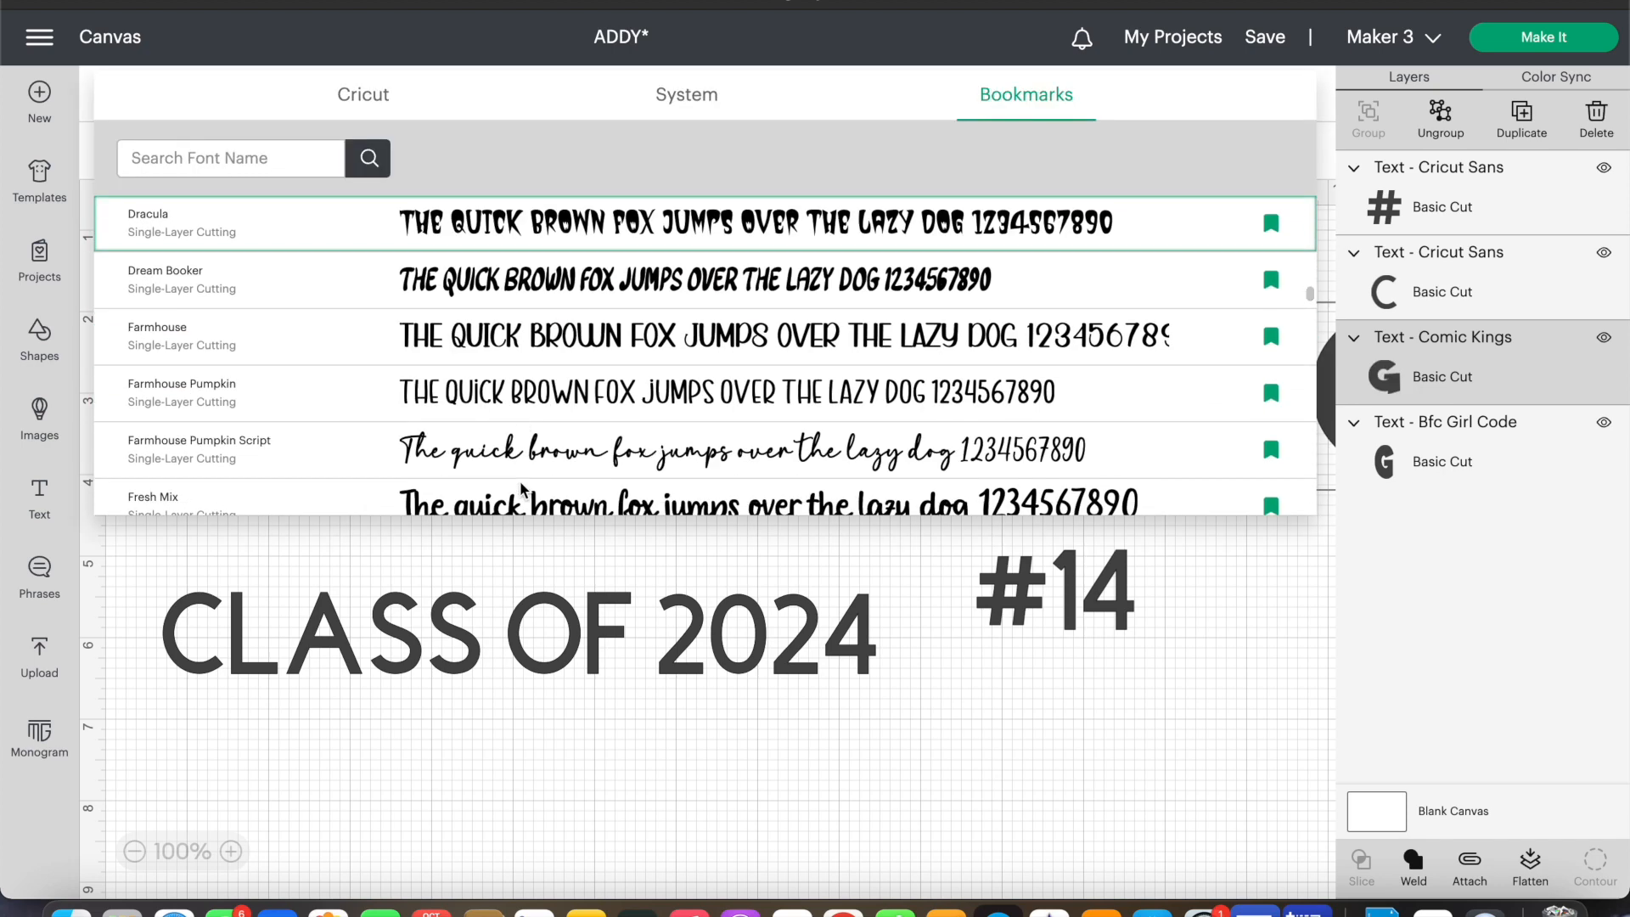
{"action": "left_click", "coordinate": [441, 288]}
{"action": "left_click_drag", "start_coordinate": [494, 353], "coordinate": [486, 420]}
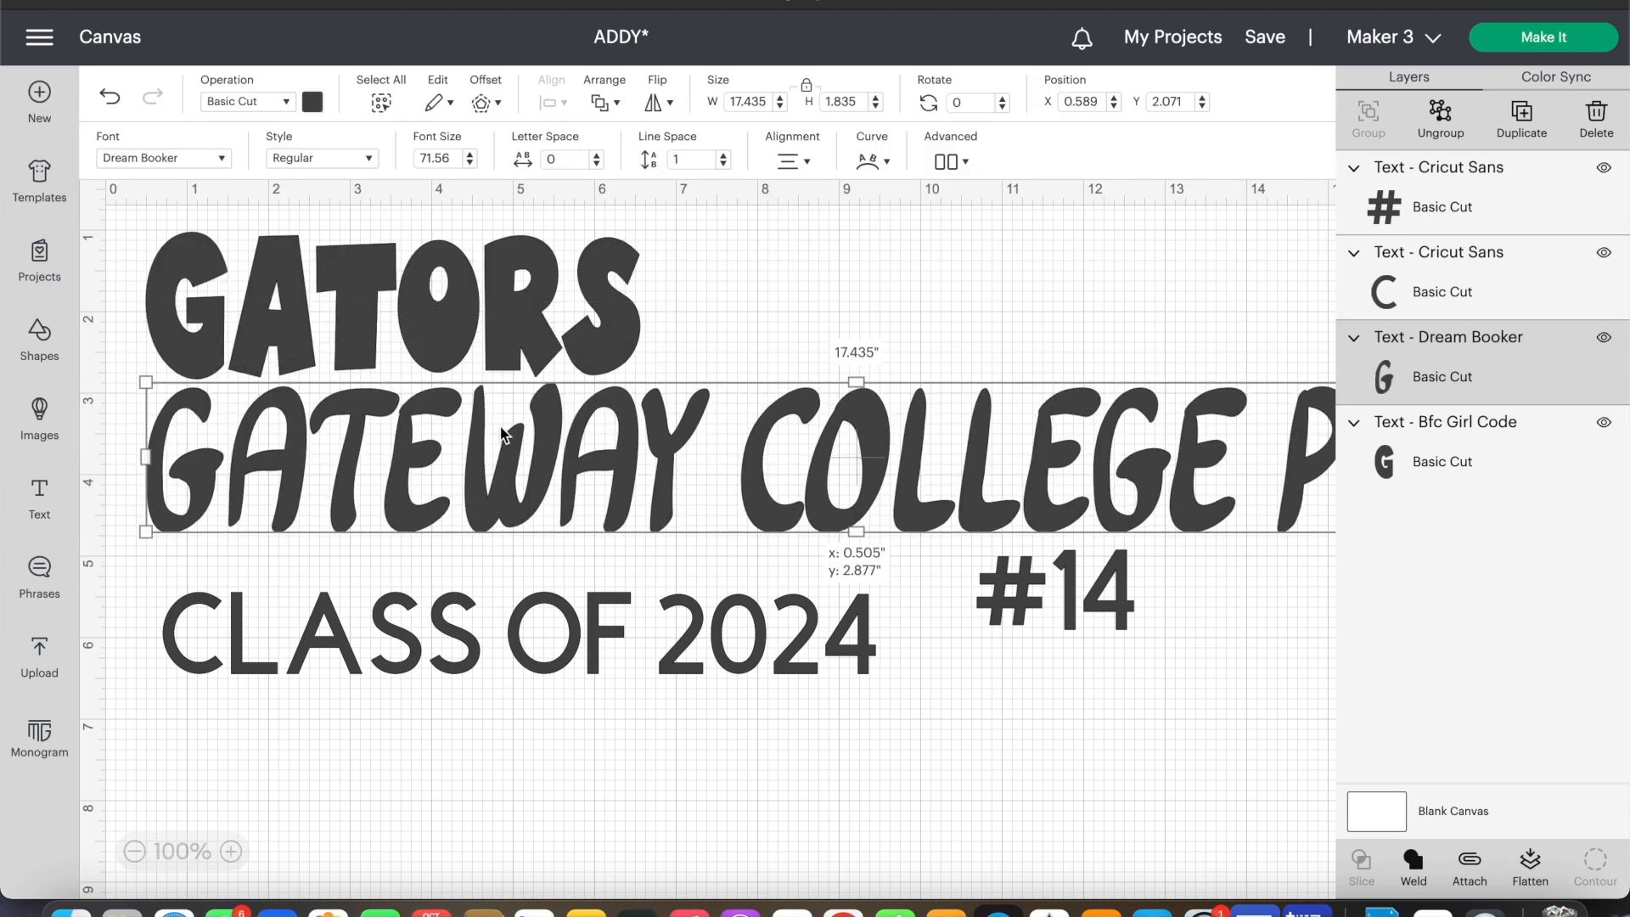
{"action": "left_click", "coordinate": [177, 156]}
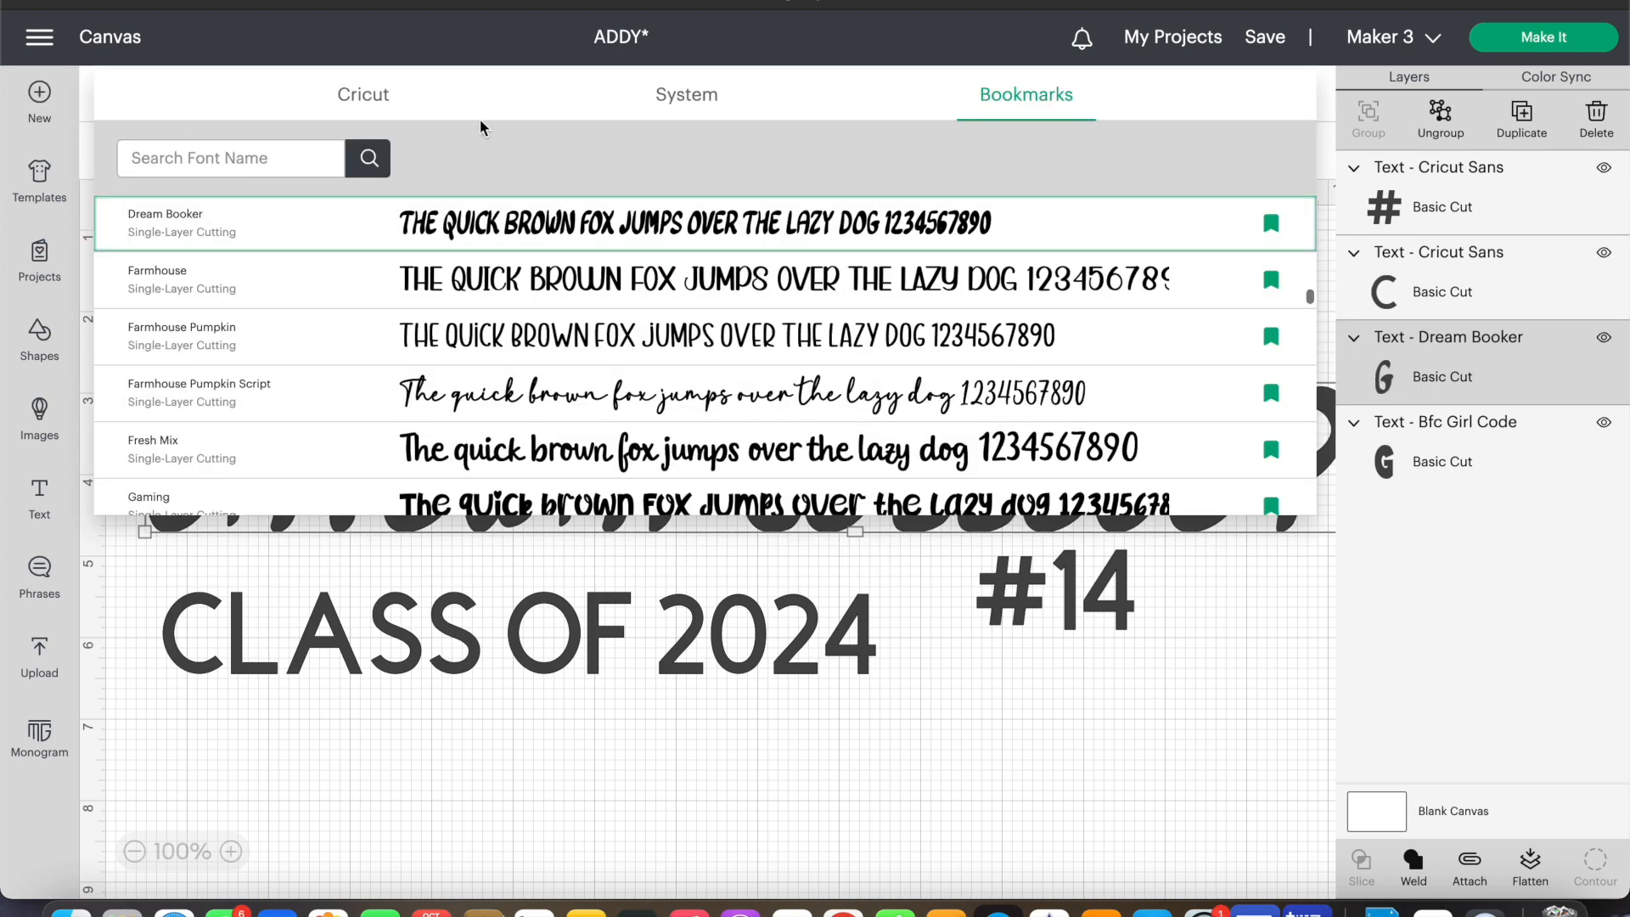
{"action": "left_click", "coordinate": [550, 297]}
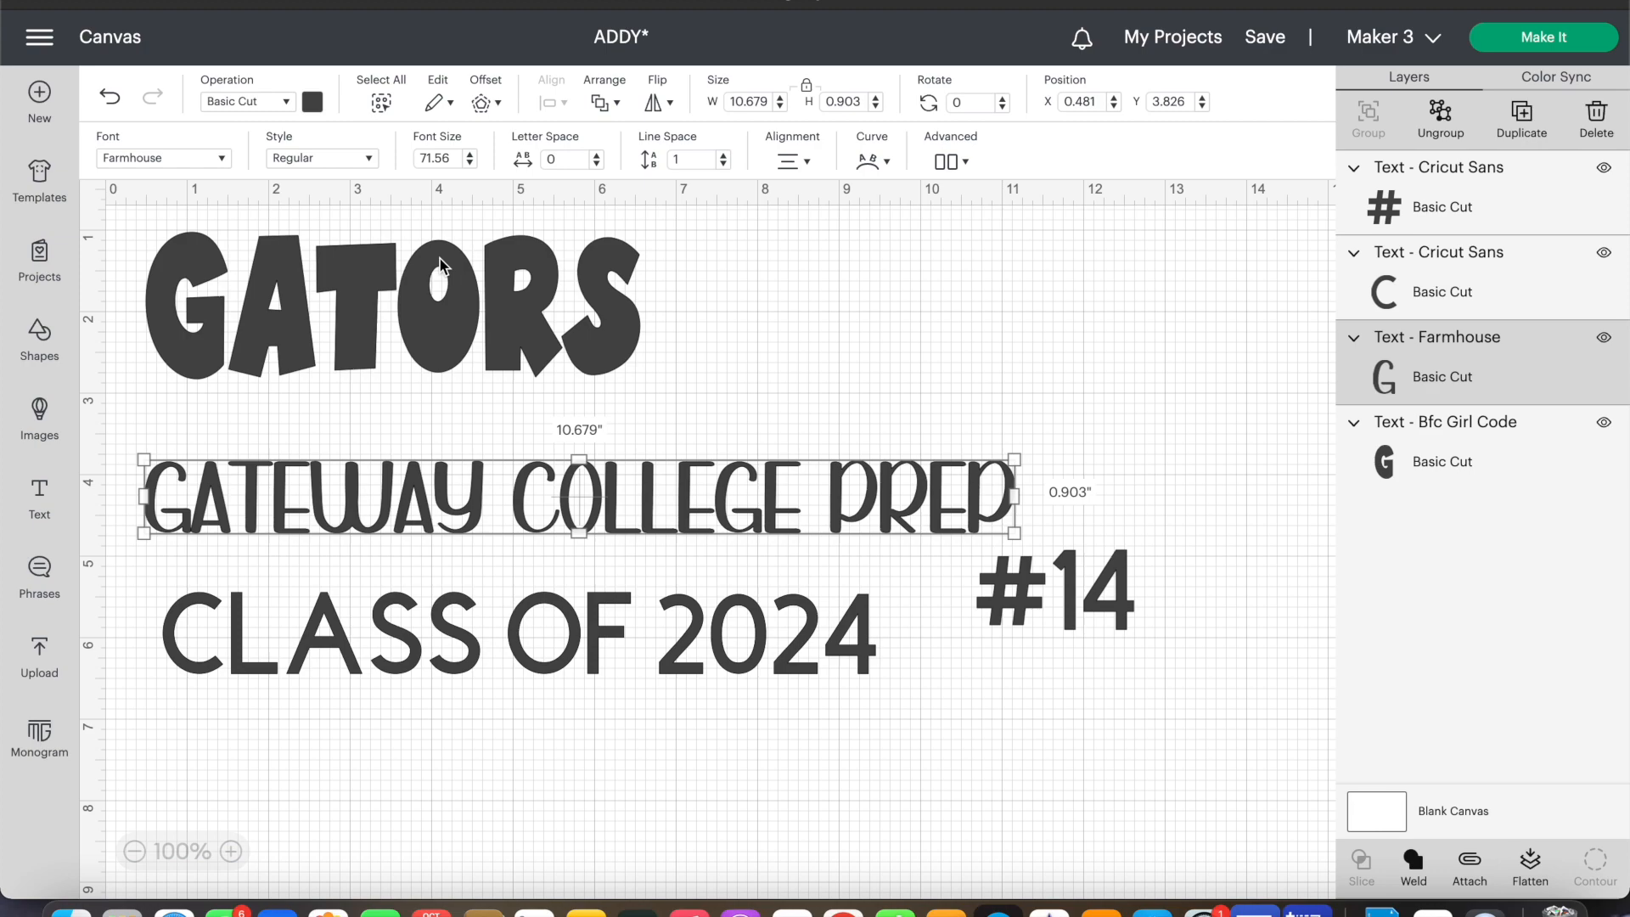
Step: Set GATEWAY COLLEGE PREP in Farmhouse Pumpkin at about 12.5 by 1.2 inches, and move #14 clear below it
{"action": "left_click", "coordinate": [174, 159]}
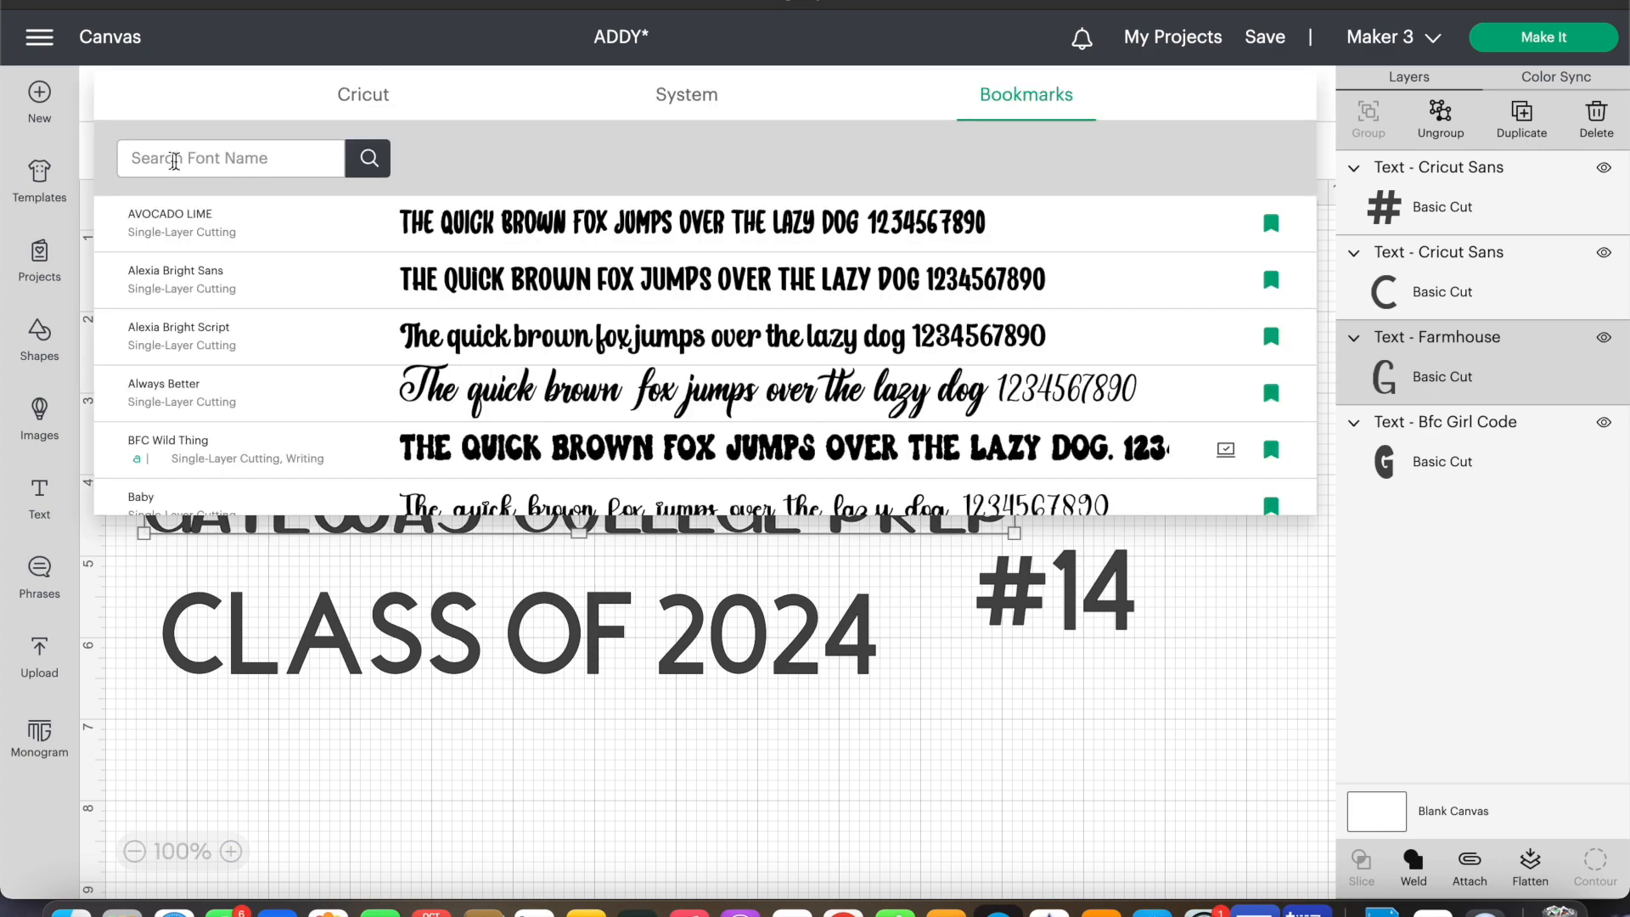
{"action": "left_click", "coordinate": [326, 299]}
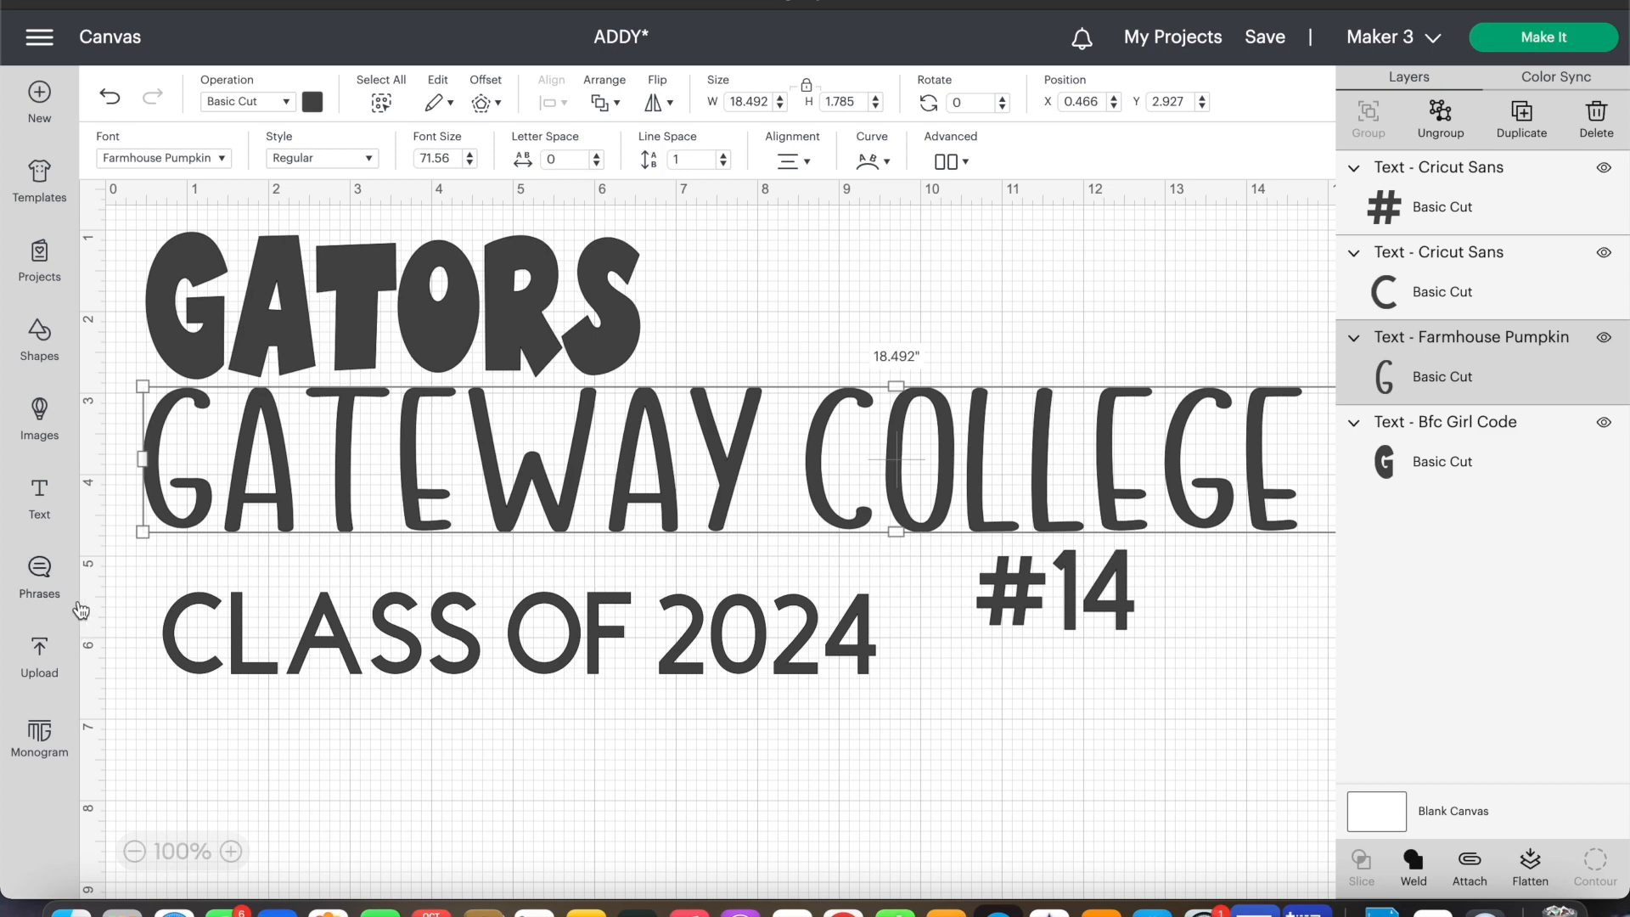
{"action": "left_click_drag", "start_coordinate": [136, 531], "coordinate": [313, 492]}
{"action": "left_click_drag", "start_coordinate": [556, 402], "coordinate": [618, 392]}
{"action": "left_click_drag", "start_coordinate": [874, 428], "coordinate": [368, 475]}
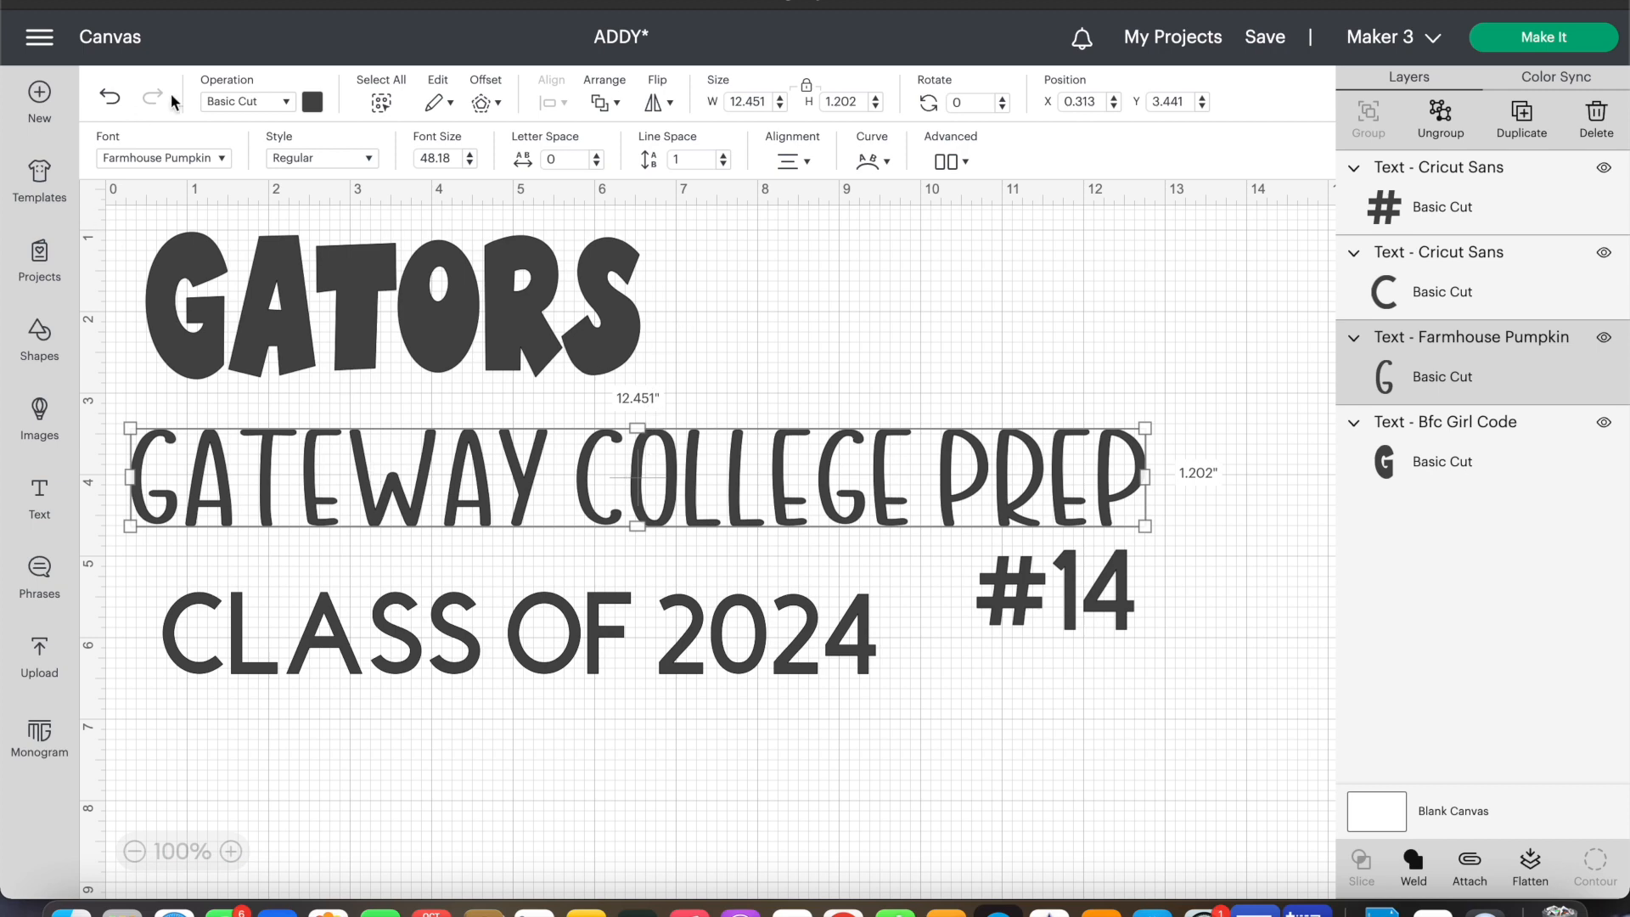
{"action": "left_click_drag", "start_coordinate": [1057, 606], "coordinate": [991, 701]}
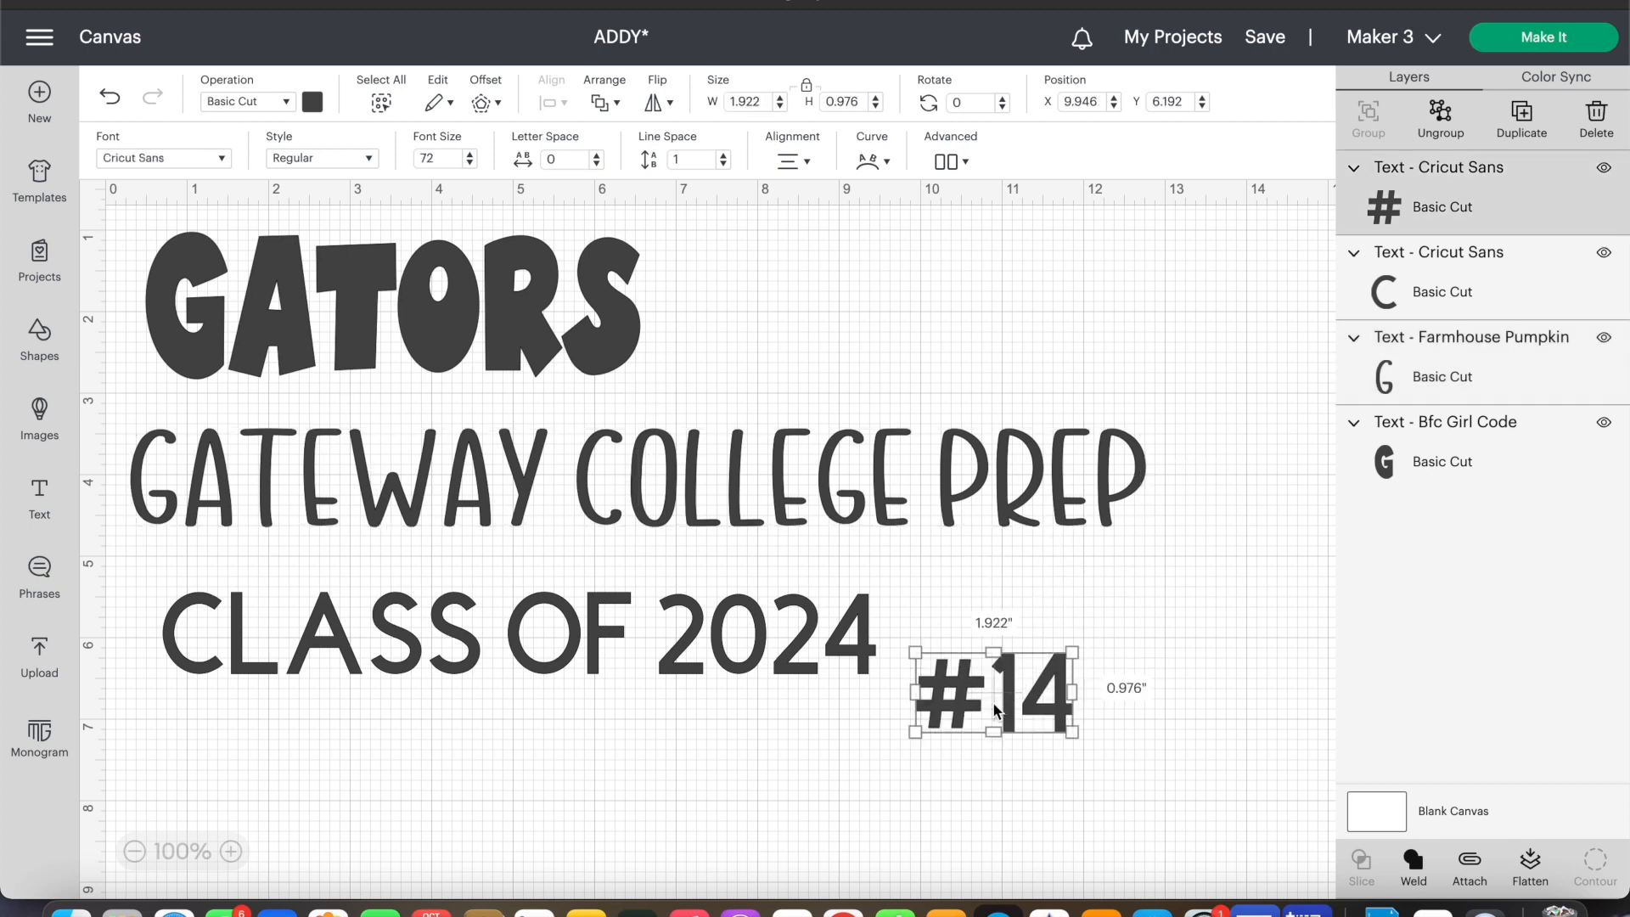
Step: Apply a 0.05-inch offset with rounded corners and welded offsets to GATEWAY COLLEGE PREP
{"action": "left_click", "coordinate": [953, 472]}
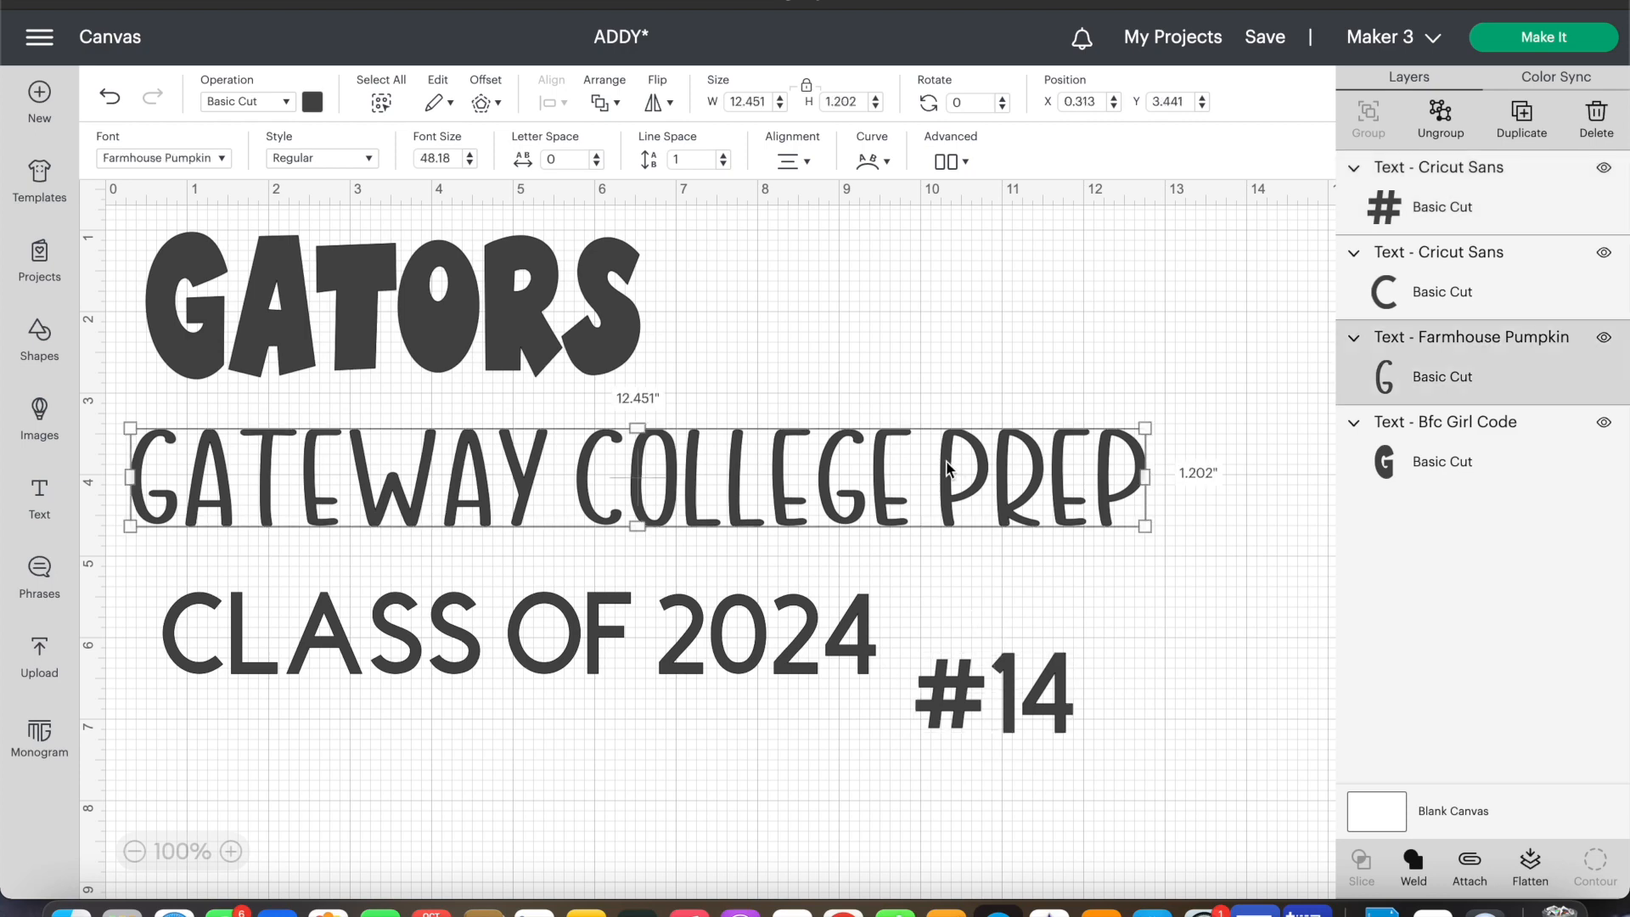
{"action": "left_click", "coordinate": [483, 103]}
{"action": "left_click", "coordinate": [604, 238]}
{"action": "key", "text": "BackSpace"}
{"action": "key", "text": "BackSpace"}
{"action": "key", "text": "BackSpace"}
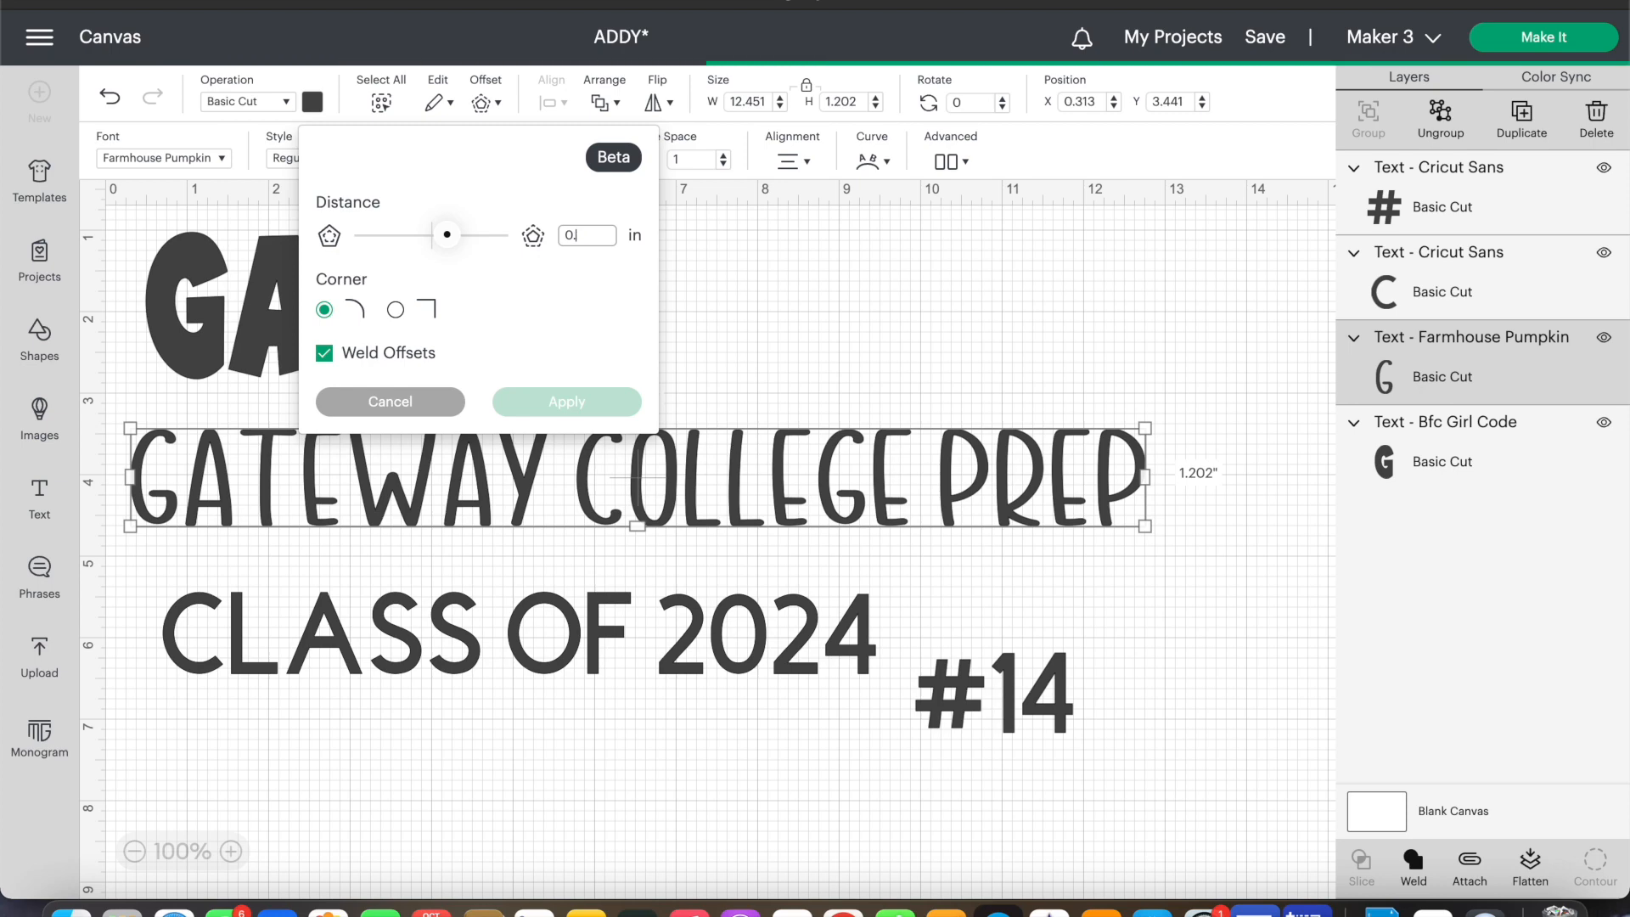
{"action": "type", "text": ".05"}
{"action": "key", "text": "Return"}
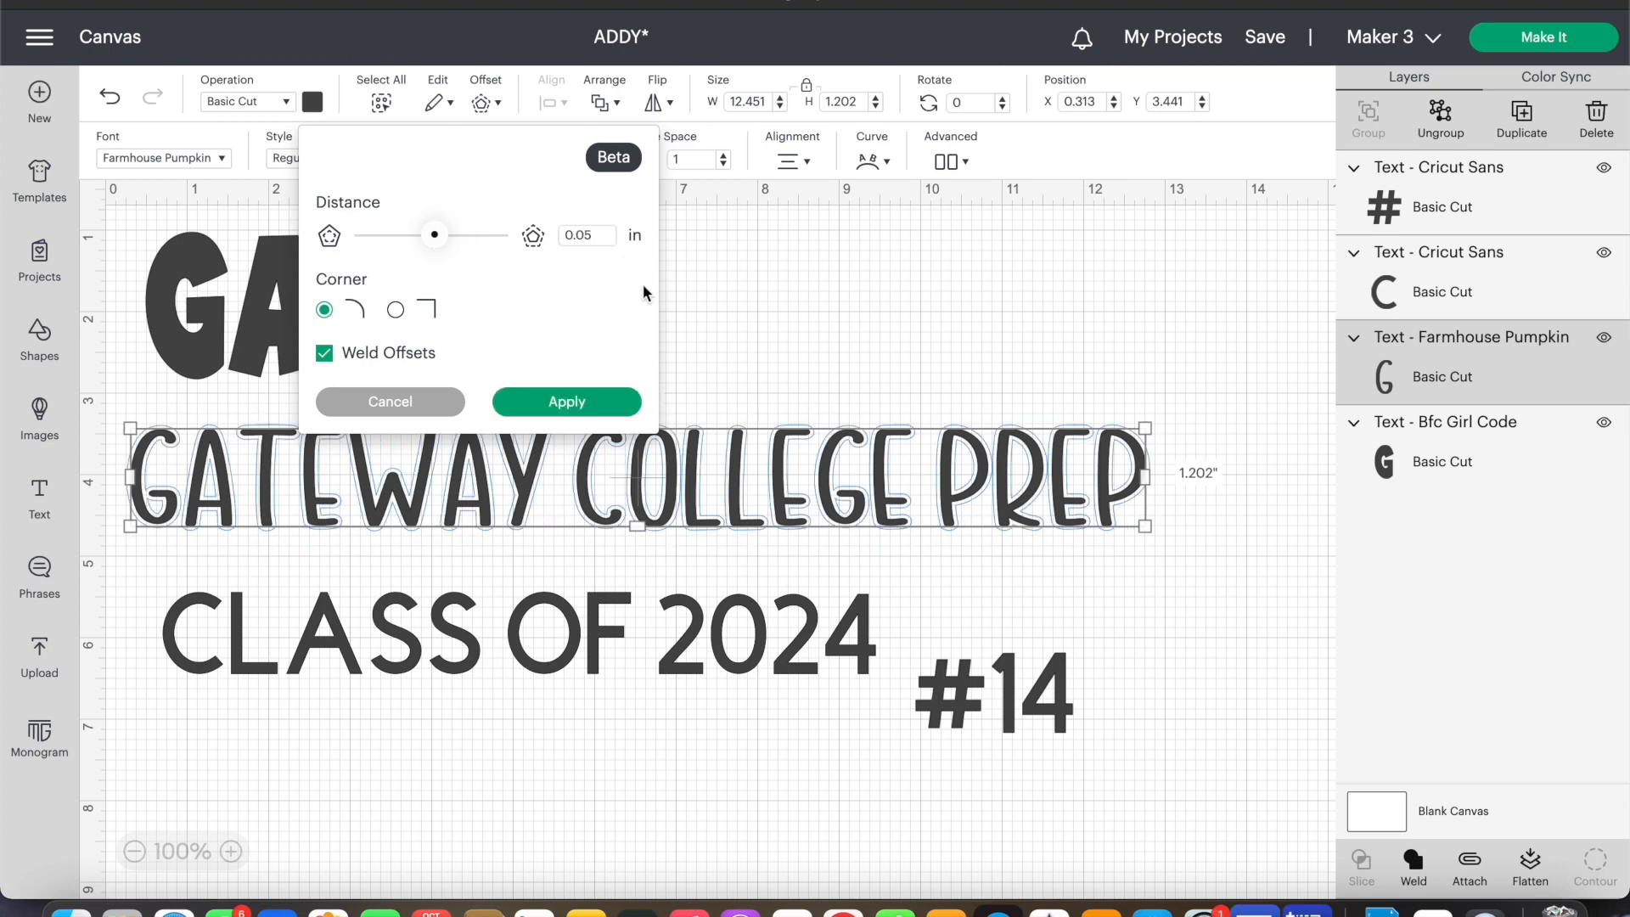
{"action": "left_click", "coordinate": [586, 401]}
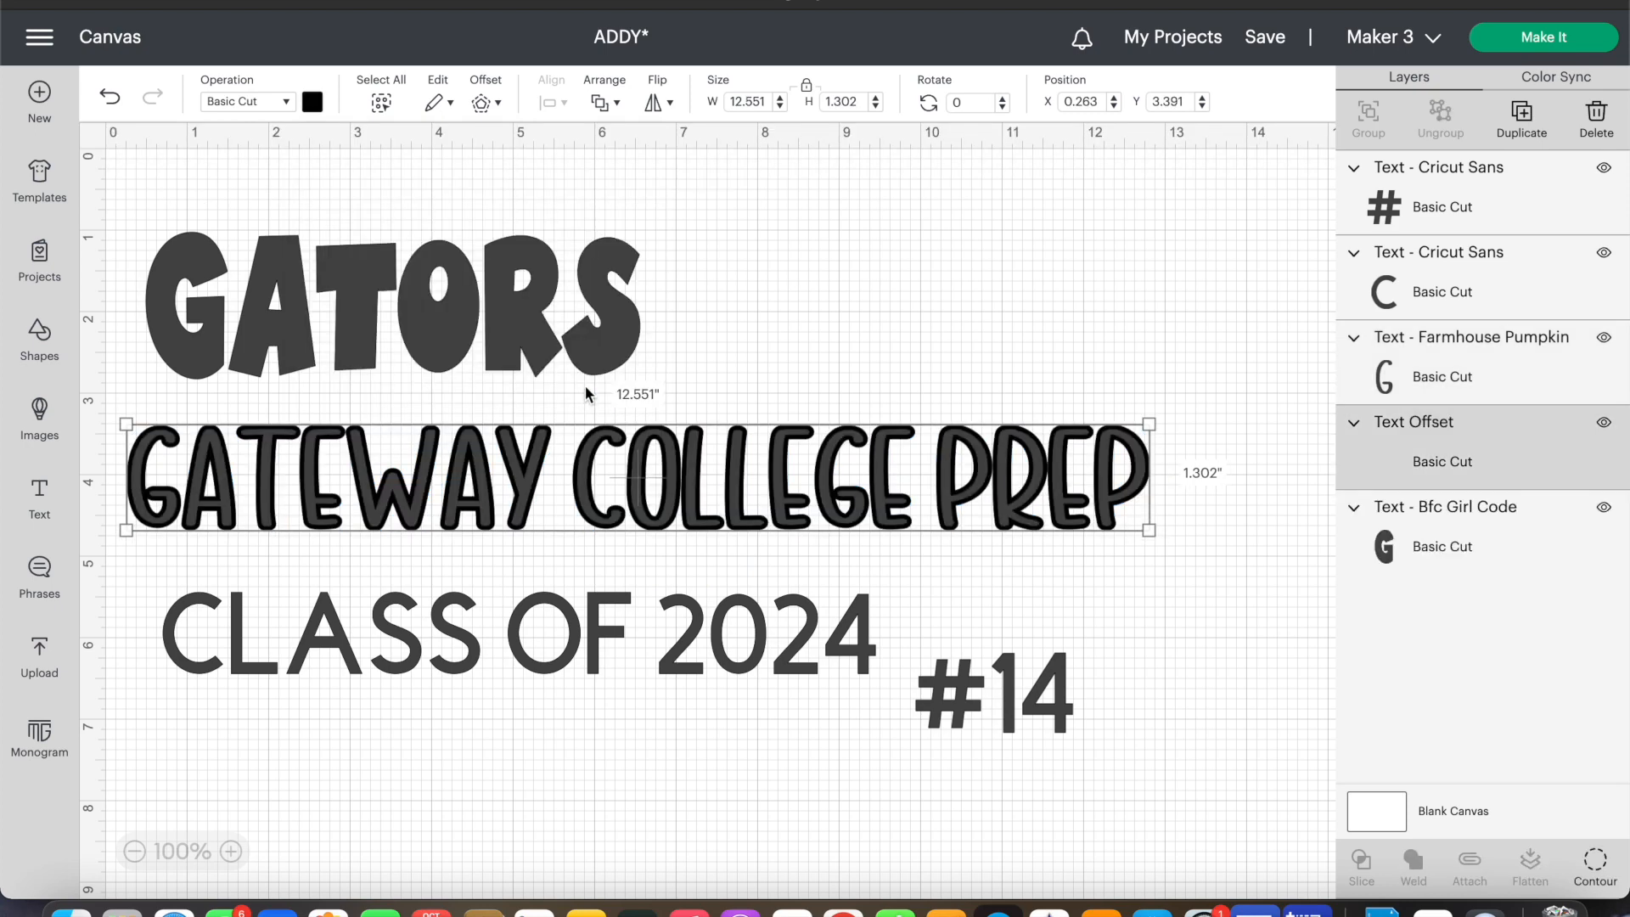
Step: Move the GATEWAY COLLEGE PREP text up off its offset shape and delete the offset
{"action": "left_click_drag", "start_coordinate": [662, 488], "coordinate": [707, 278]}
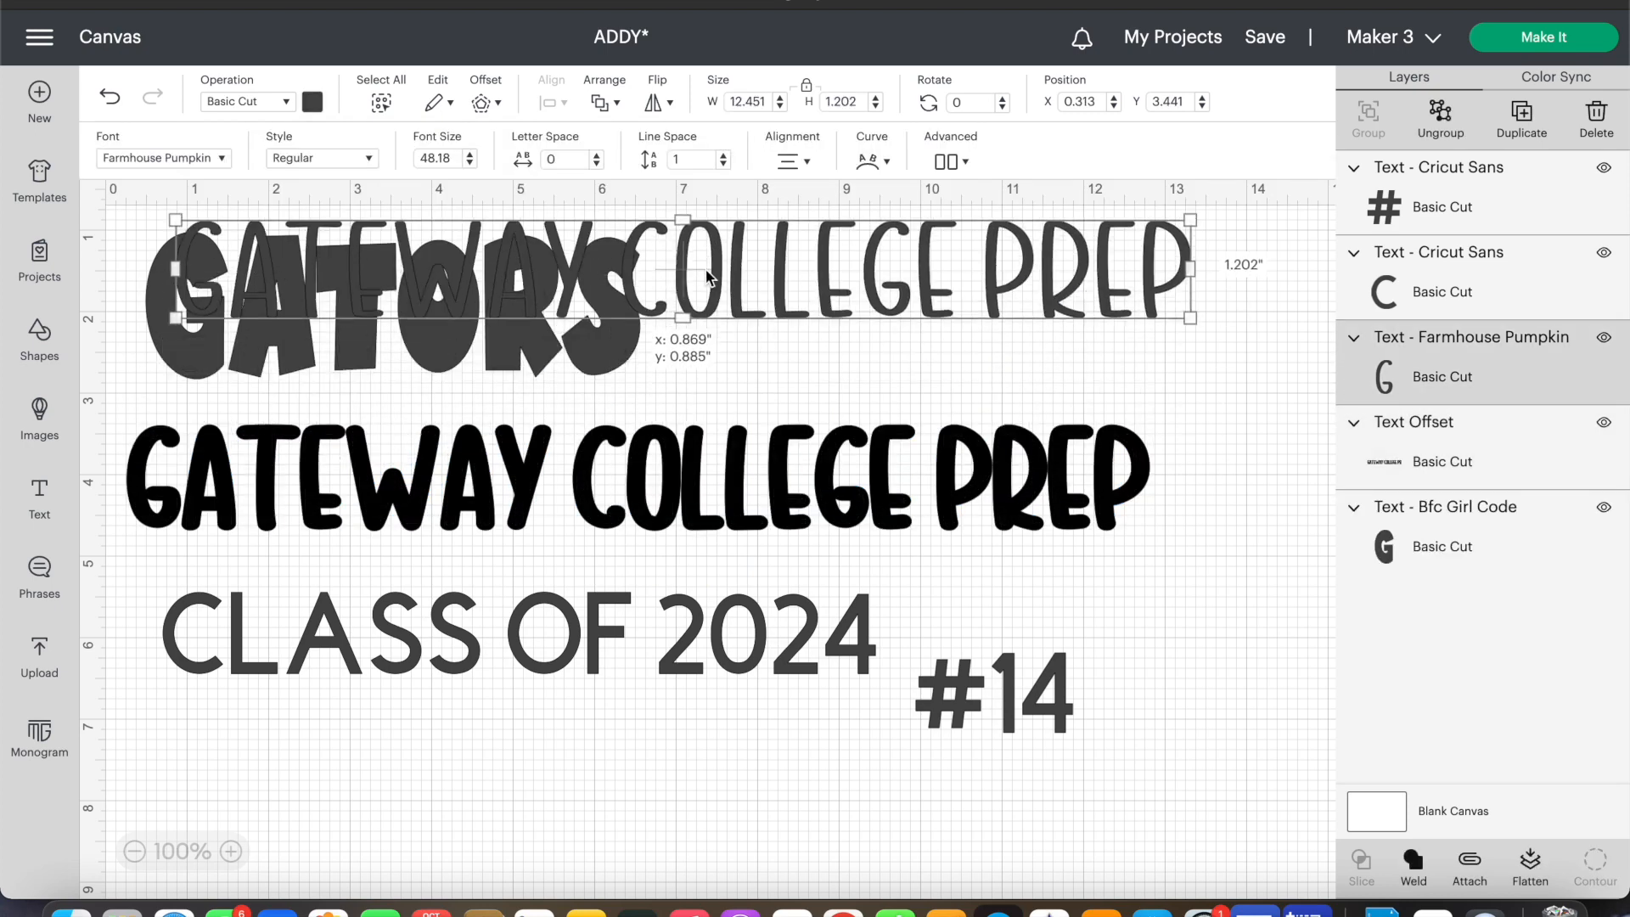
{"action": "left_click_drag", "start_coordinate": [707, 277], "coordinate": [714, 293]}
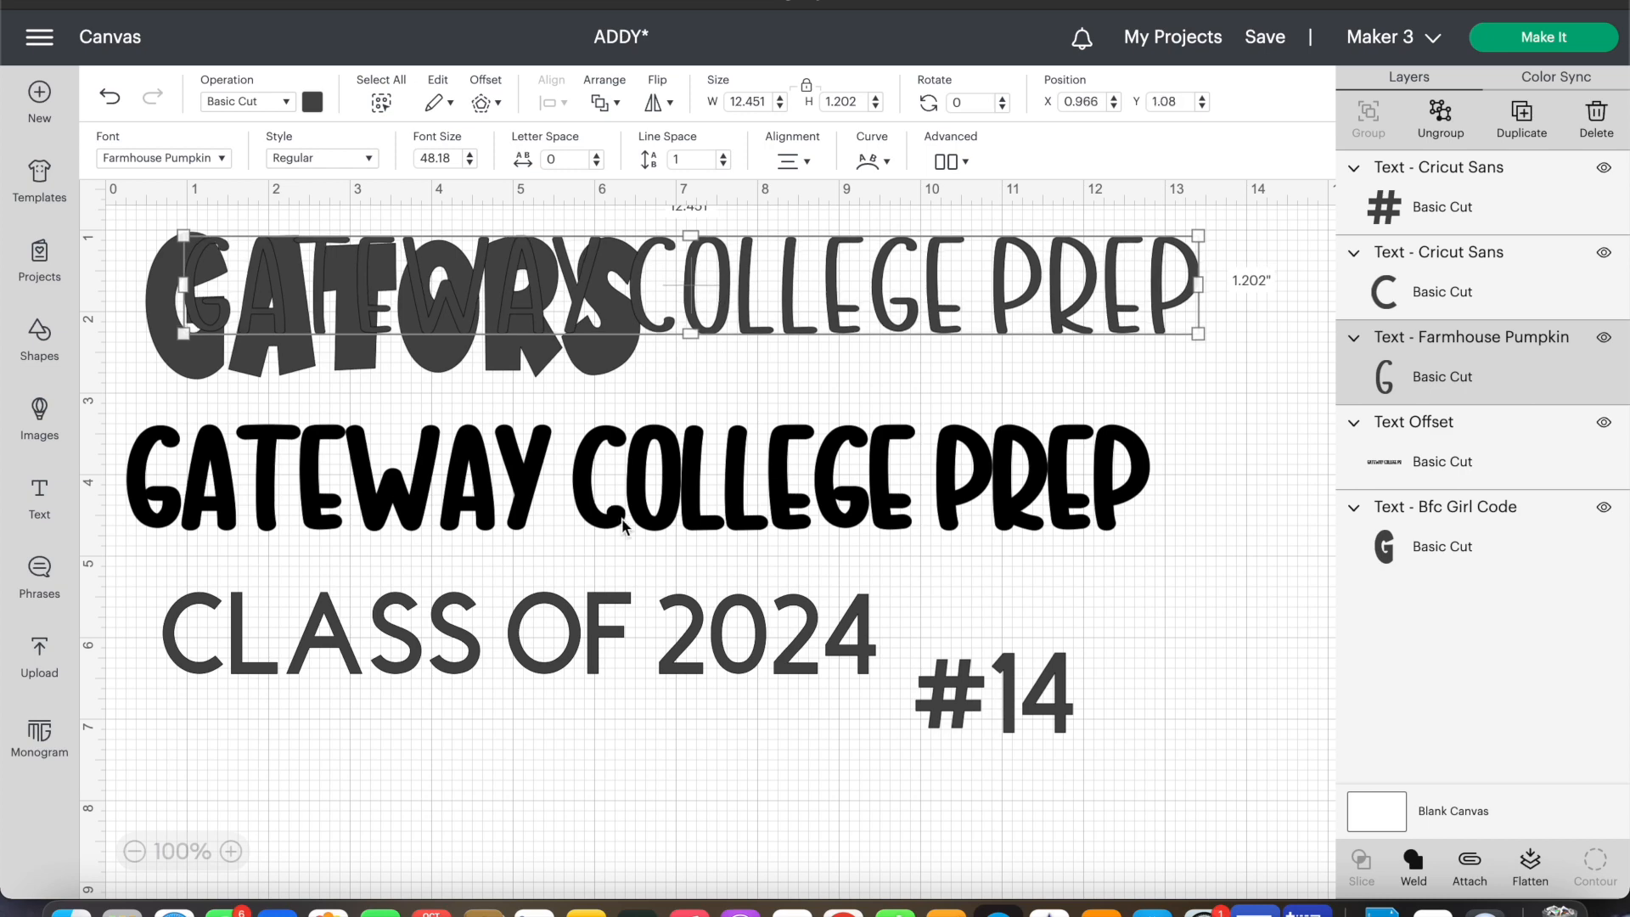
{"action": "left_click", "coordinate": [628, 528]}
{"action": "key", "text": "Delete"}
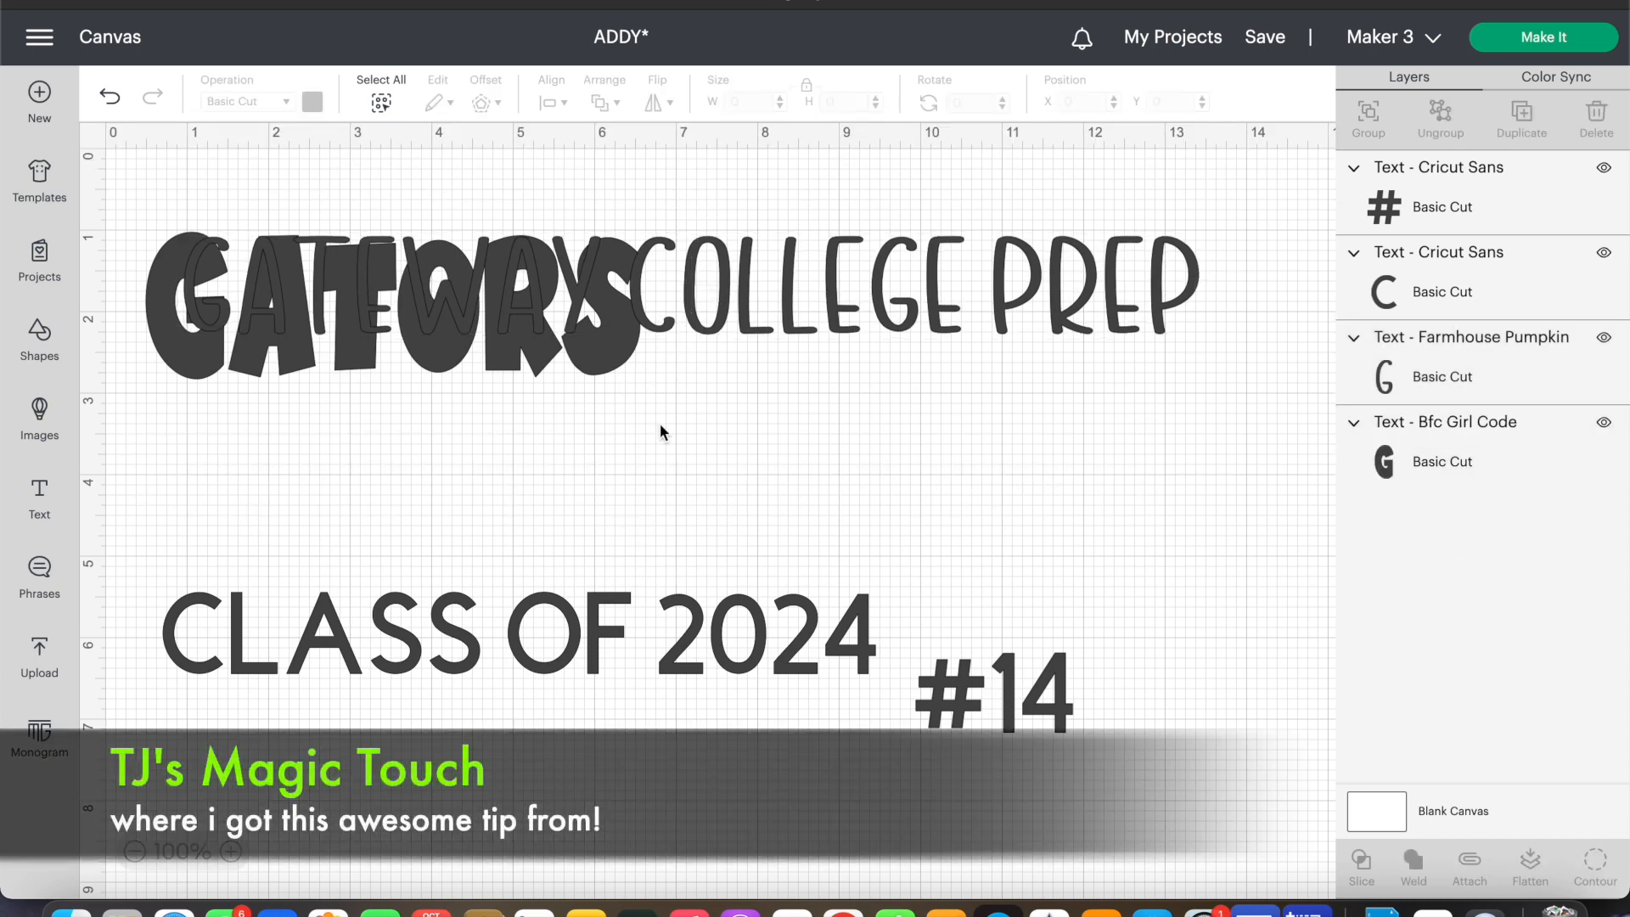
Step: Move GATEWAY COLLEGE PREP back between GATORS and CLASS OF 2024 and shrink it to about 10.5 by 1.0 inches
{"action": "left_click", "coordinate": [798, 259]}
{"action": "left_click_drag", "start_coordinate": [843, 301], "coordinate": [828, 509]}
{"action": "left_click_drag", "start_coordinate": [1184, 442], "coordinate": [1019, 458]}
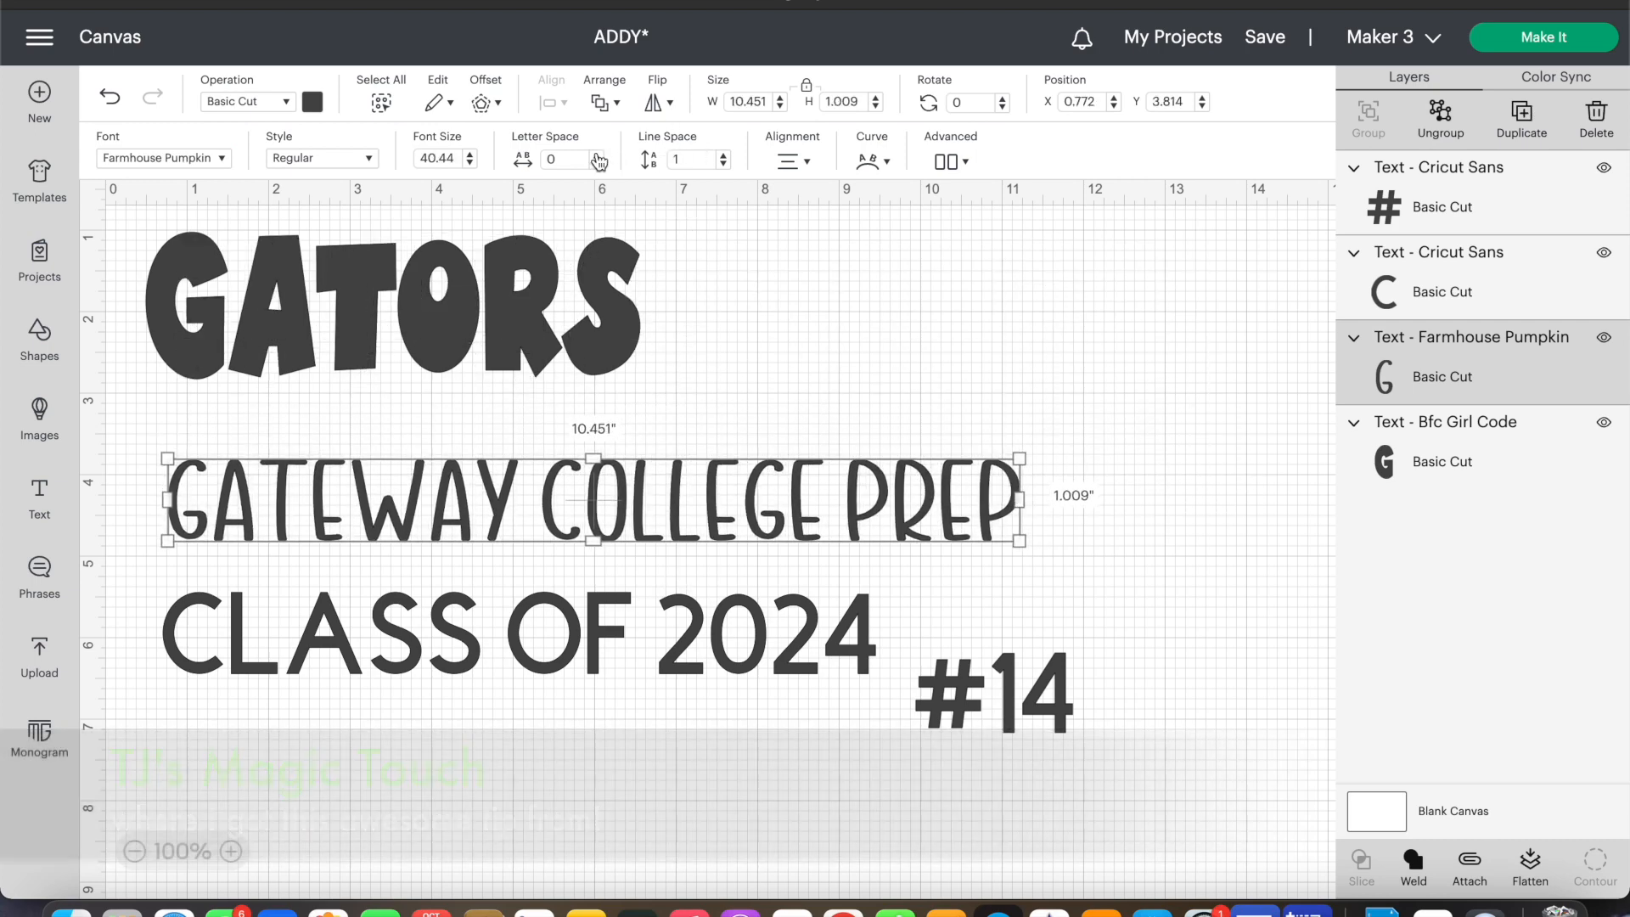
Step: Increase the letter spacing of GATEWAY COLLEGE PREP until the text is about 11.4 inches wide
{"action": "left_click", "coordinate": [598, 159]}
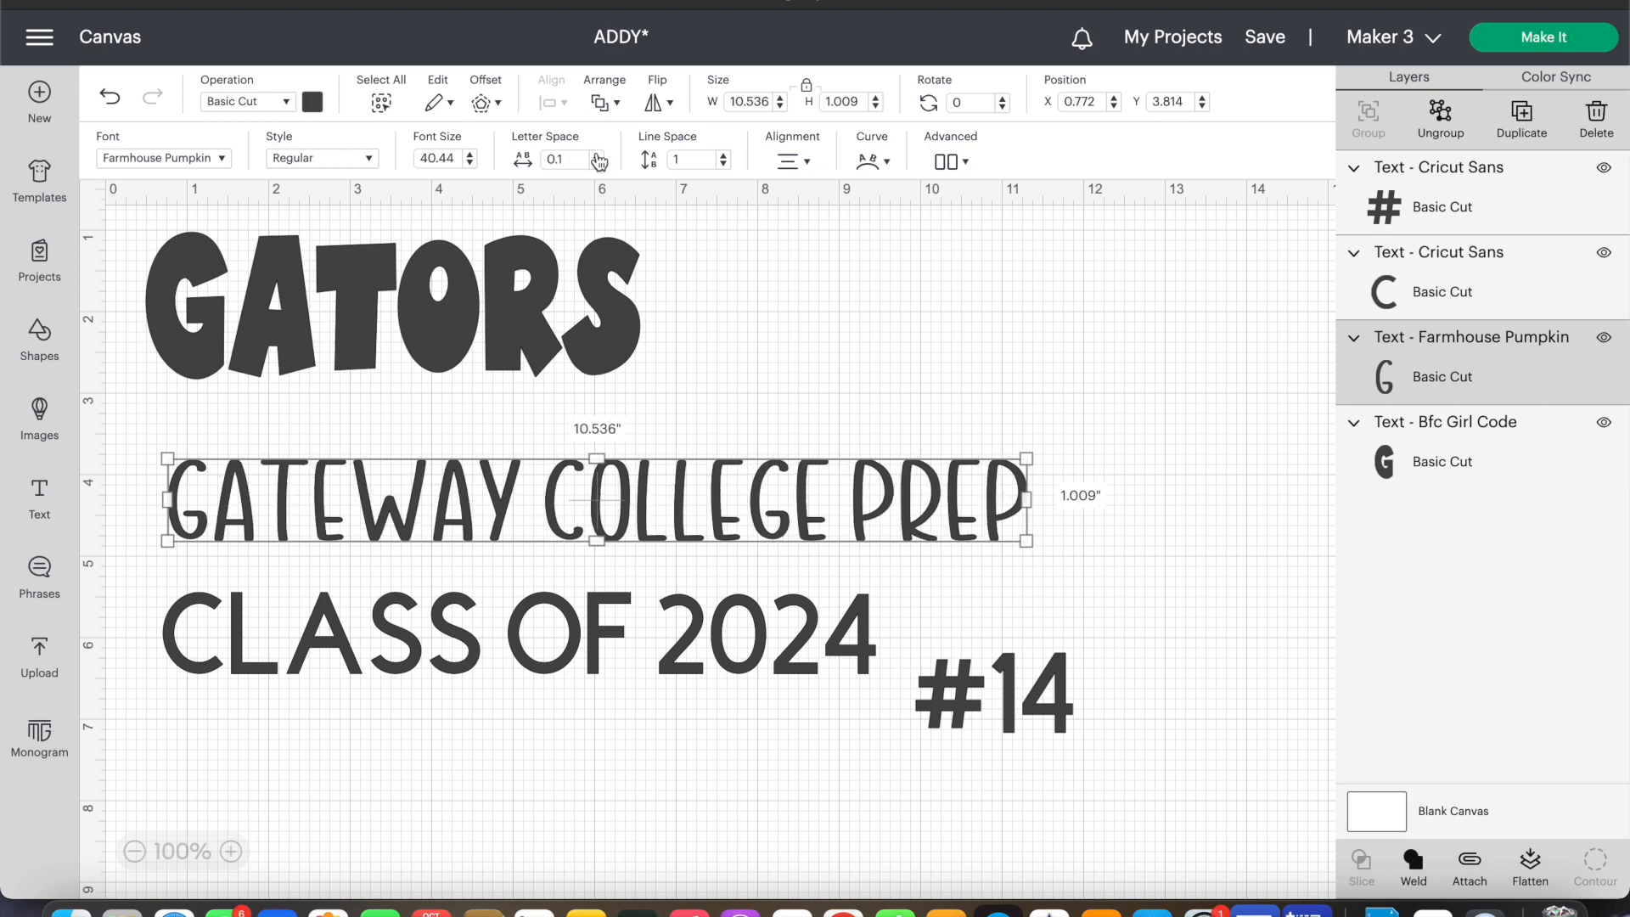
{"action": "left_click", "coordinate": [599, 158]}
{"action": "left_click", "coordinate": [599, 158]}
{"action": "left_click", "coordinate": [599, 158]}
{"action": "left_click", "coordinate": [598, 158]}
{"action": "left_click", "coordinate": [598, 158]}
{"action": "left_click", "coordinate": [598, 158]}
{"action": "left_click", "coordinate": [598, 158]}
{"action": "left_click", "coordinate": [598, 158]}
{"action": "left_click", "coordinate": [598, 158]}
{"action": "left_click", "coordinate": [599, 158]}
Step: Apply a 0.07-inch offset with rounded corners and welded offsets to the GATEWAY COLLEGE PREP text
{"action": "left_click", "coordinate": [488, 104]}
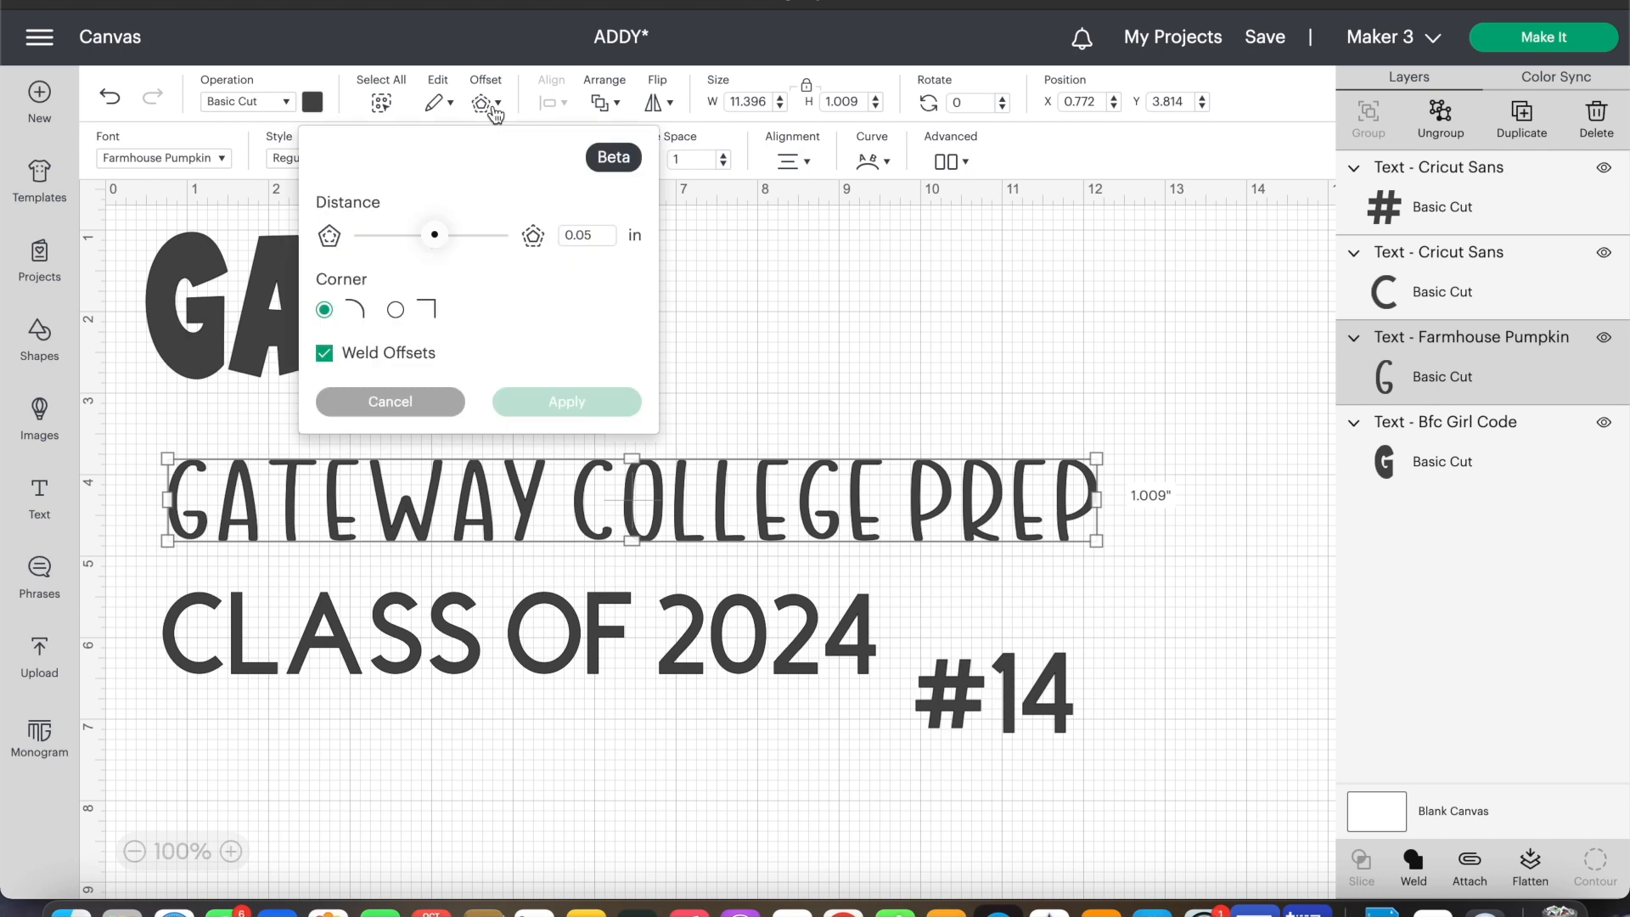
{"action": "left_click", "coordinate": [601, 236]}
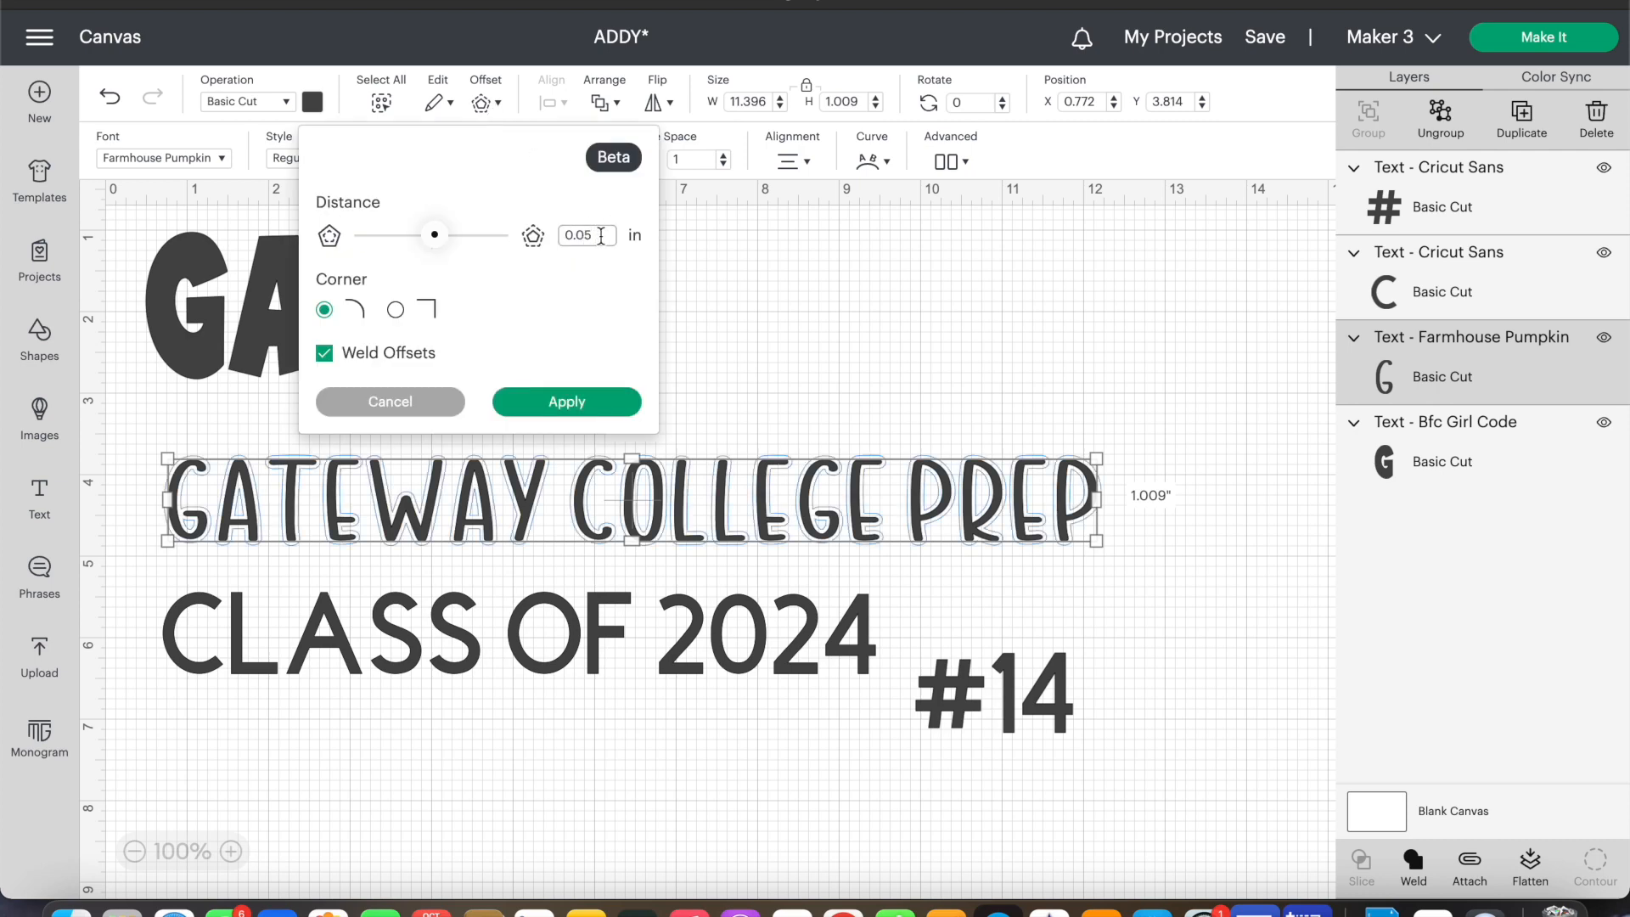
{"action": "key", "text": "Return"}
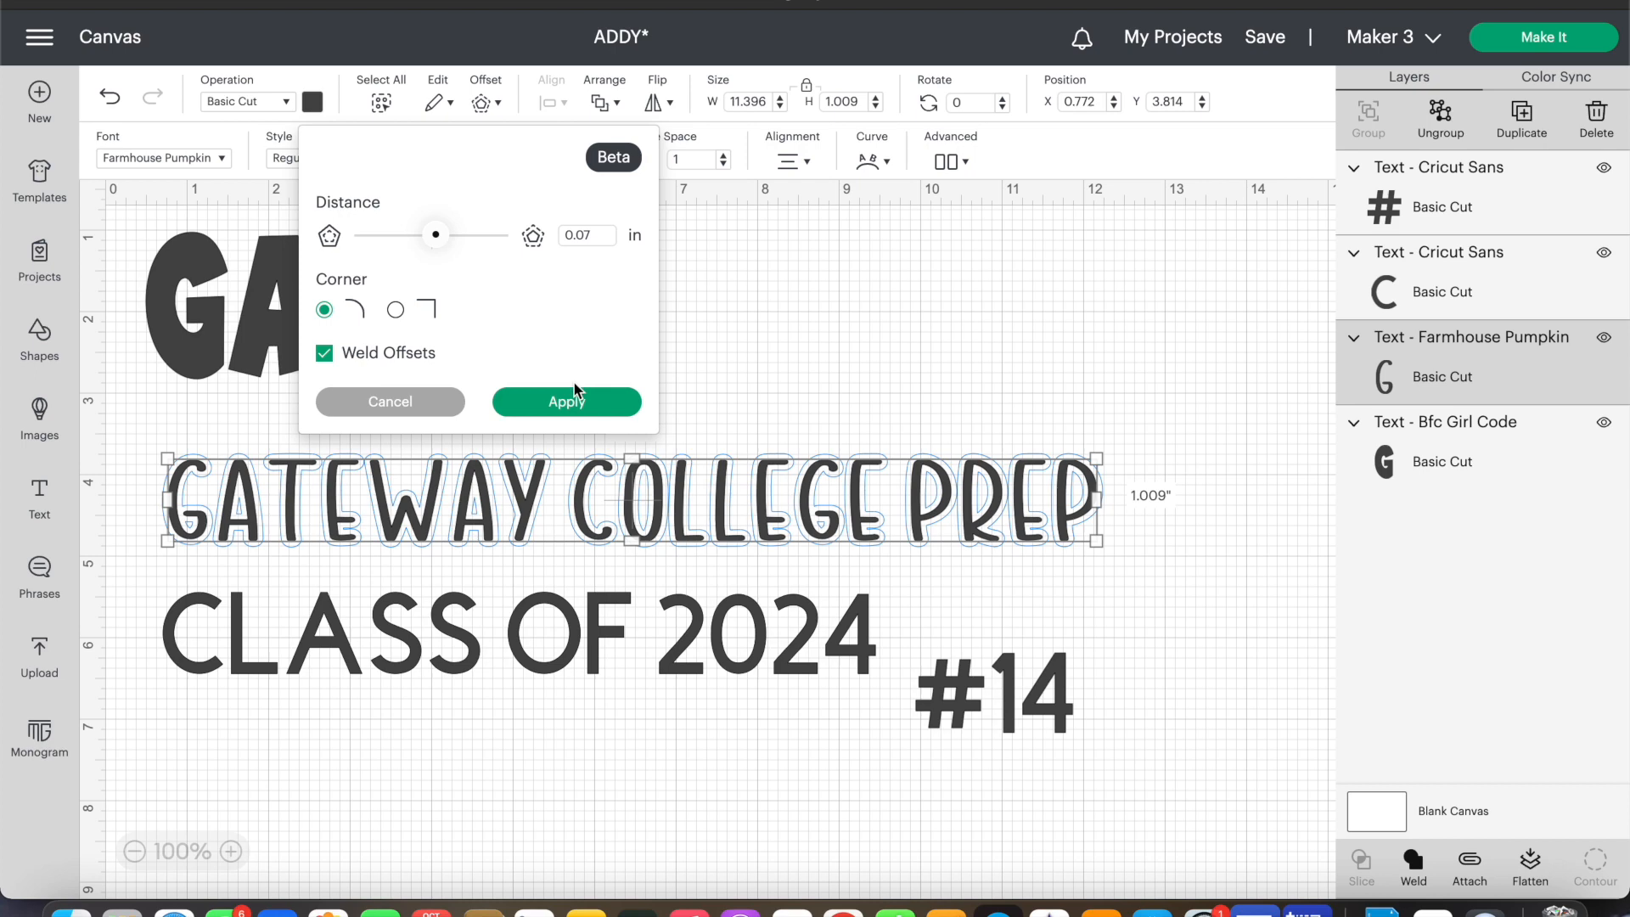
{"action": "left_click", "coordinate": [586, 406]}
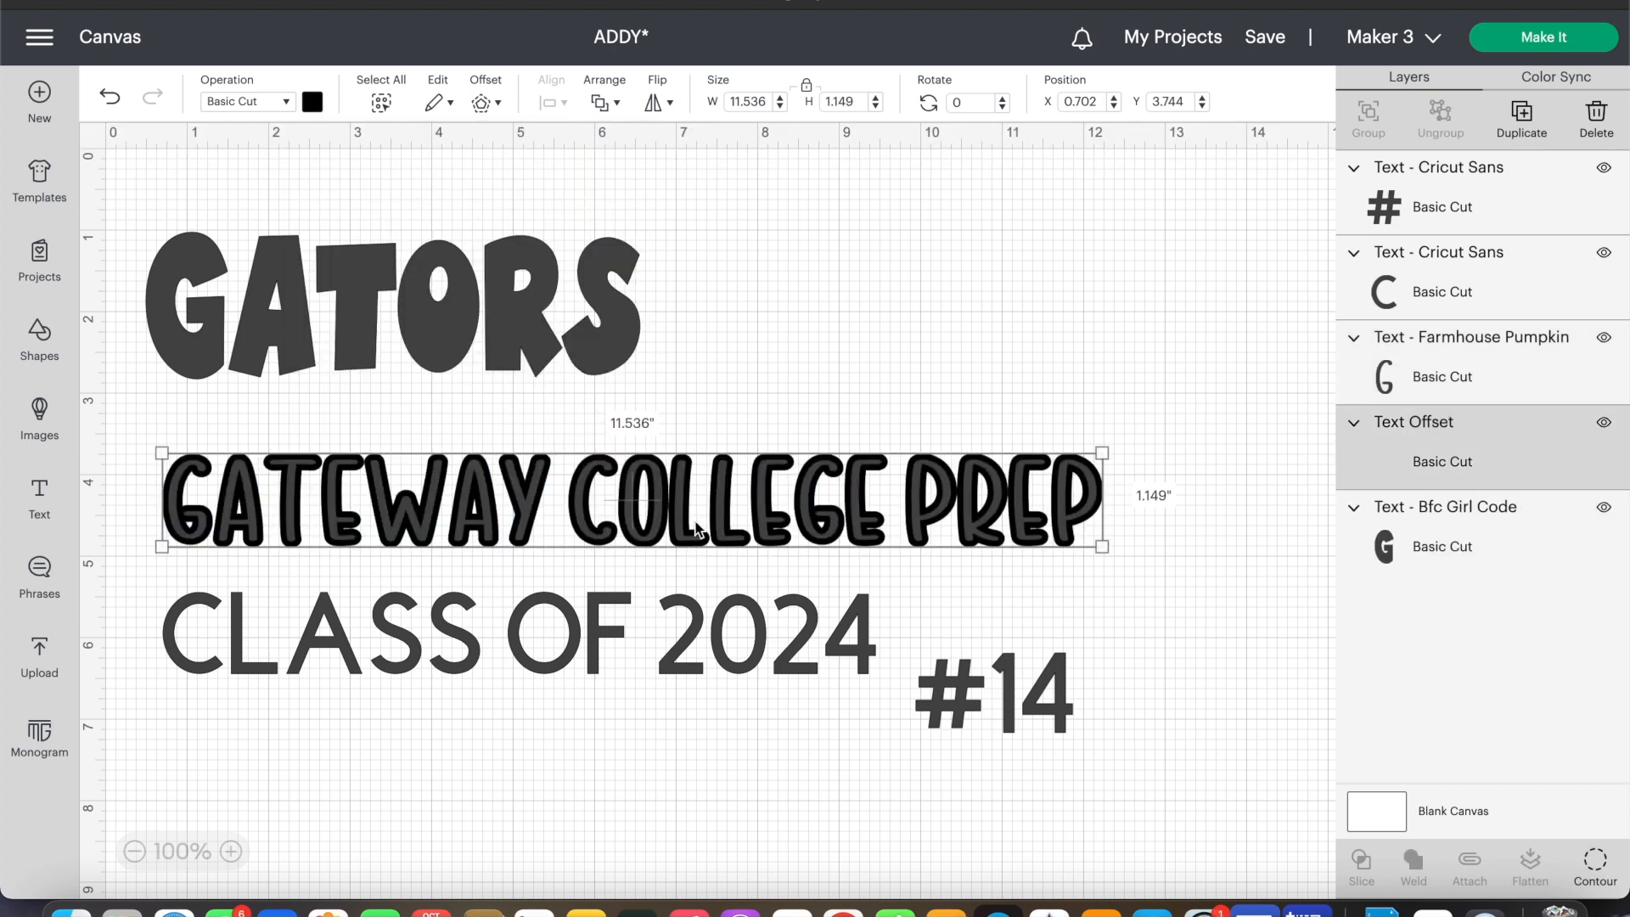
Step: Delete the 0.07-inch offset from beneath GATEWAY COLLEGE PREP and place the text back between GATORS and CLASS OF 2024
{"action": "left_click_drag", "start_coordinate": [689, 522], "coordinate": [690, 333]}
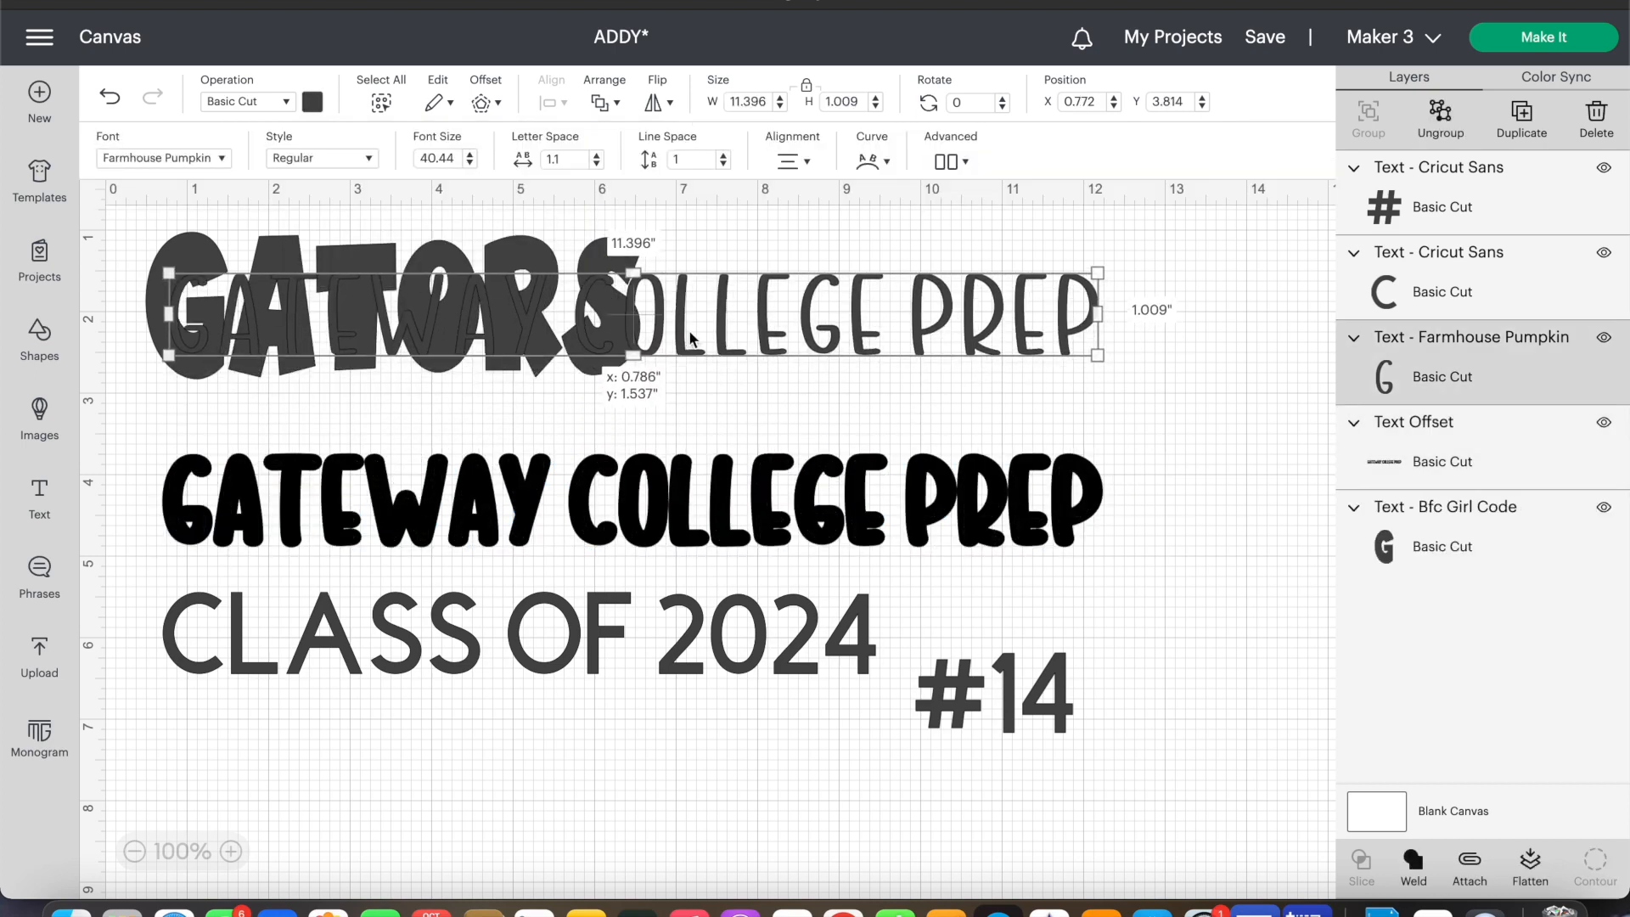
{"action": "left_click_drag", "start_coordinate": [689, 337], "coordinate": [690, 337]}
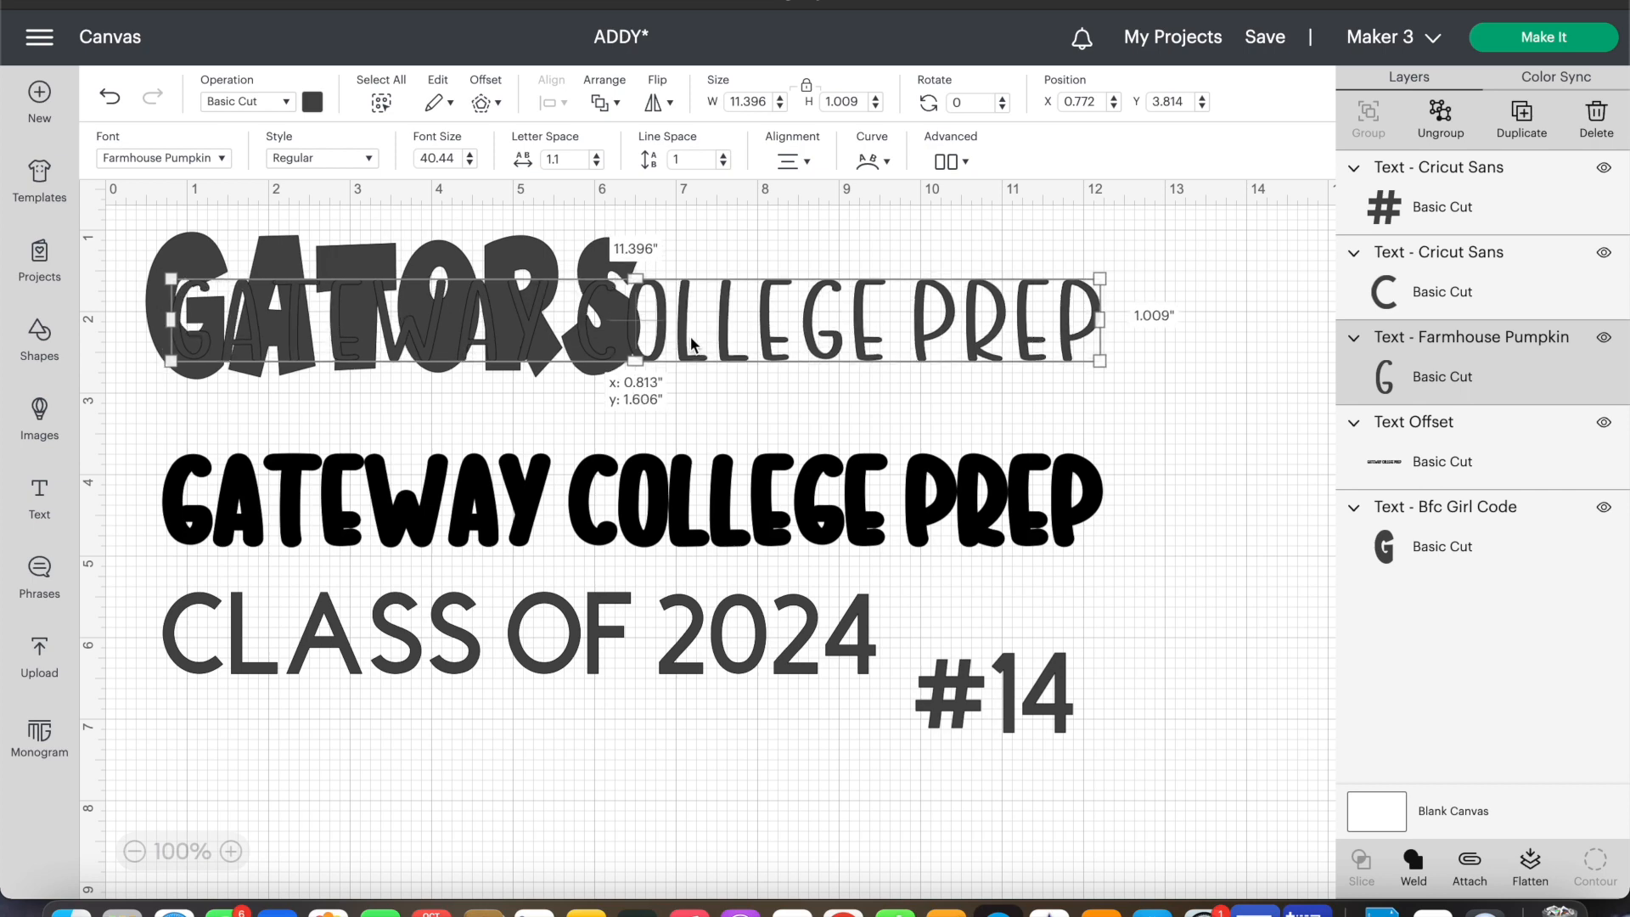
{"action": "left_click", "coordinate": [732, 530]}
{"action": "key", "text": "Delete"}
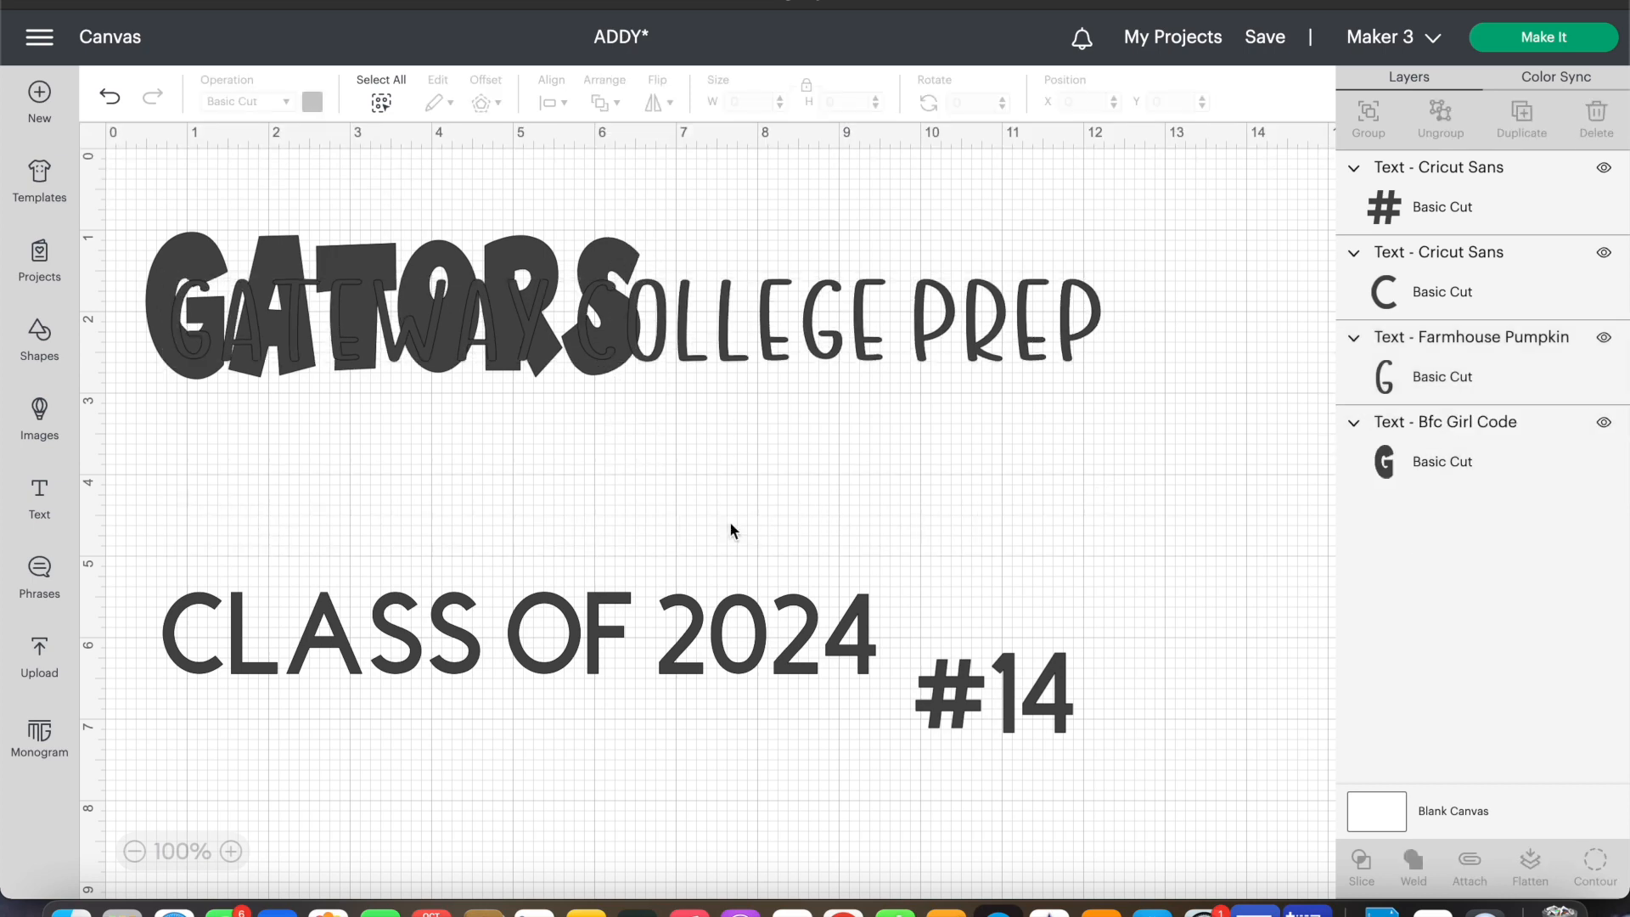
{"action": "left_click_drag", "start_coordinate": [709, 315], "coordinate": [721, 474]}
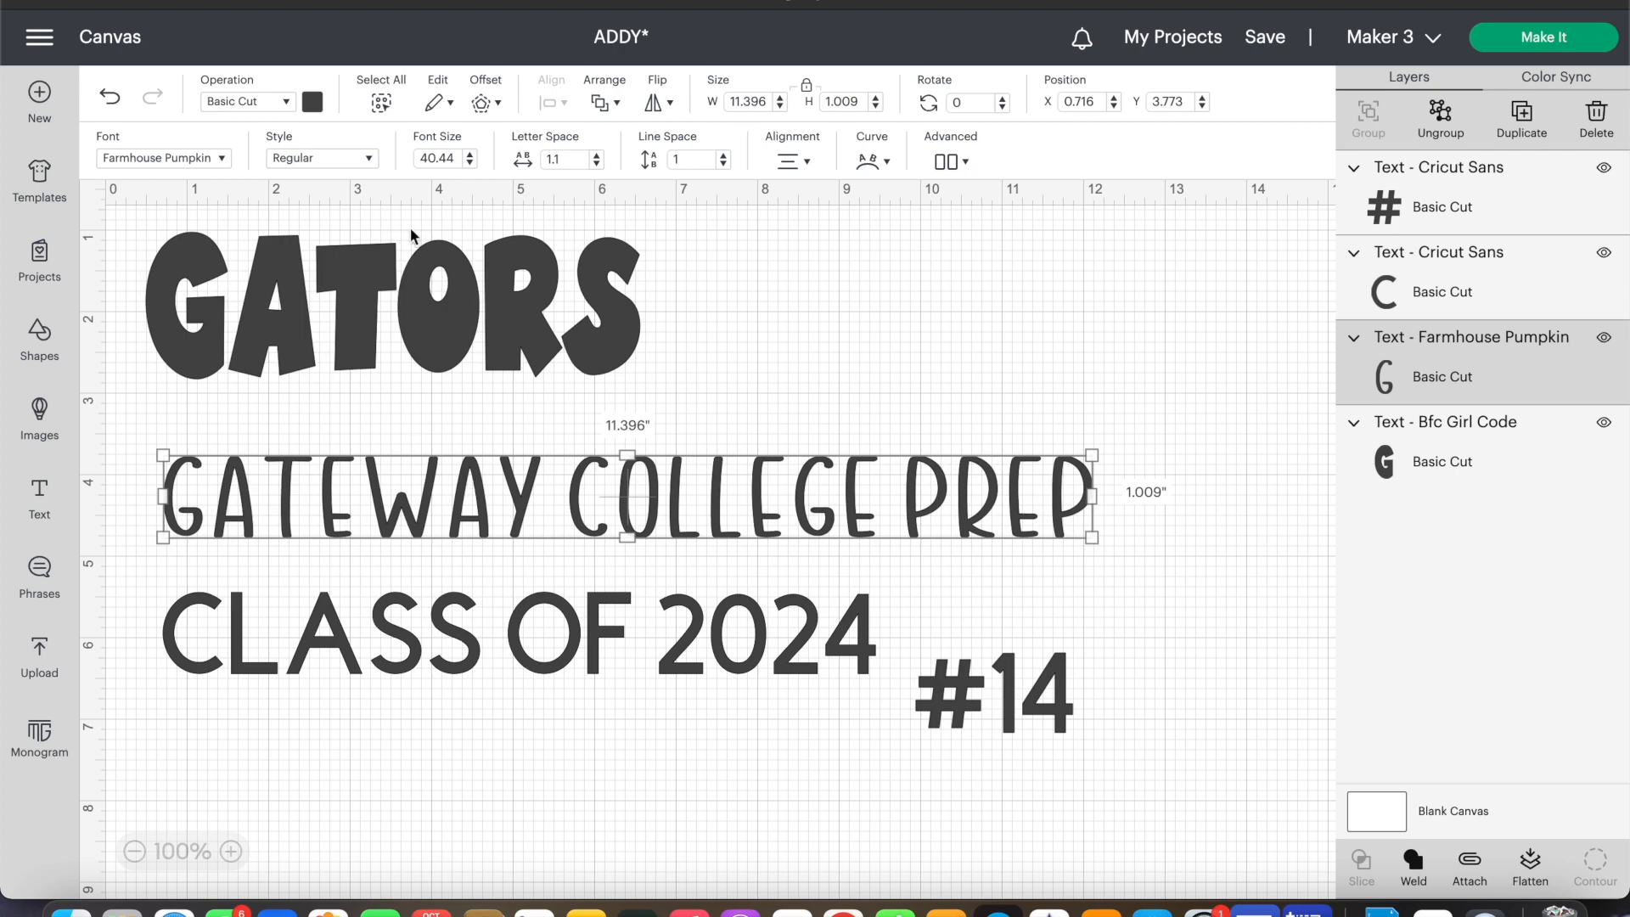
Step: Offset GATEWAY COLLEGE PREP by 0.05 inches, keeping rounded corners and welded offsets
{"action": "left_click", "coordinate": [351, 161]}
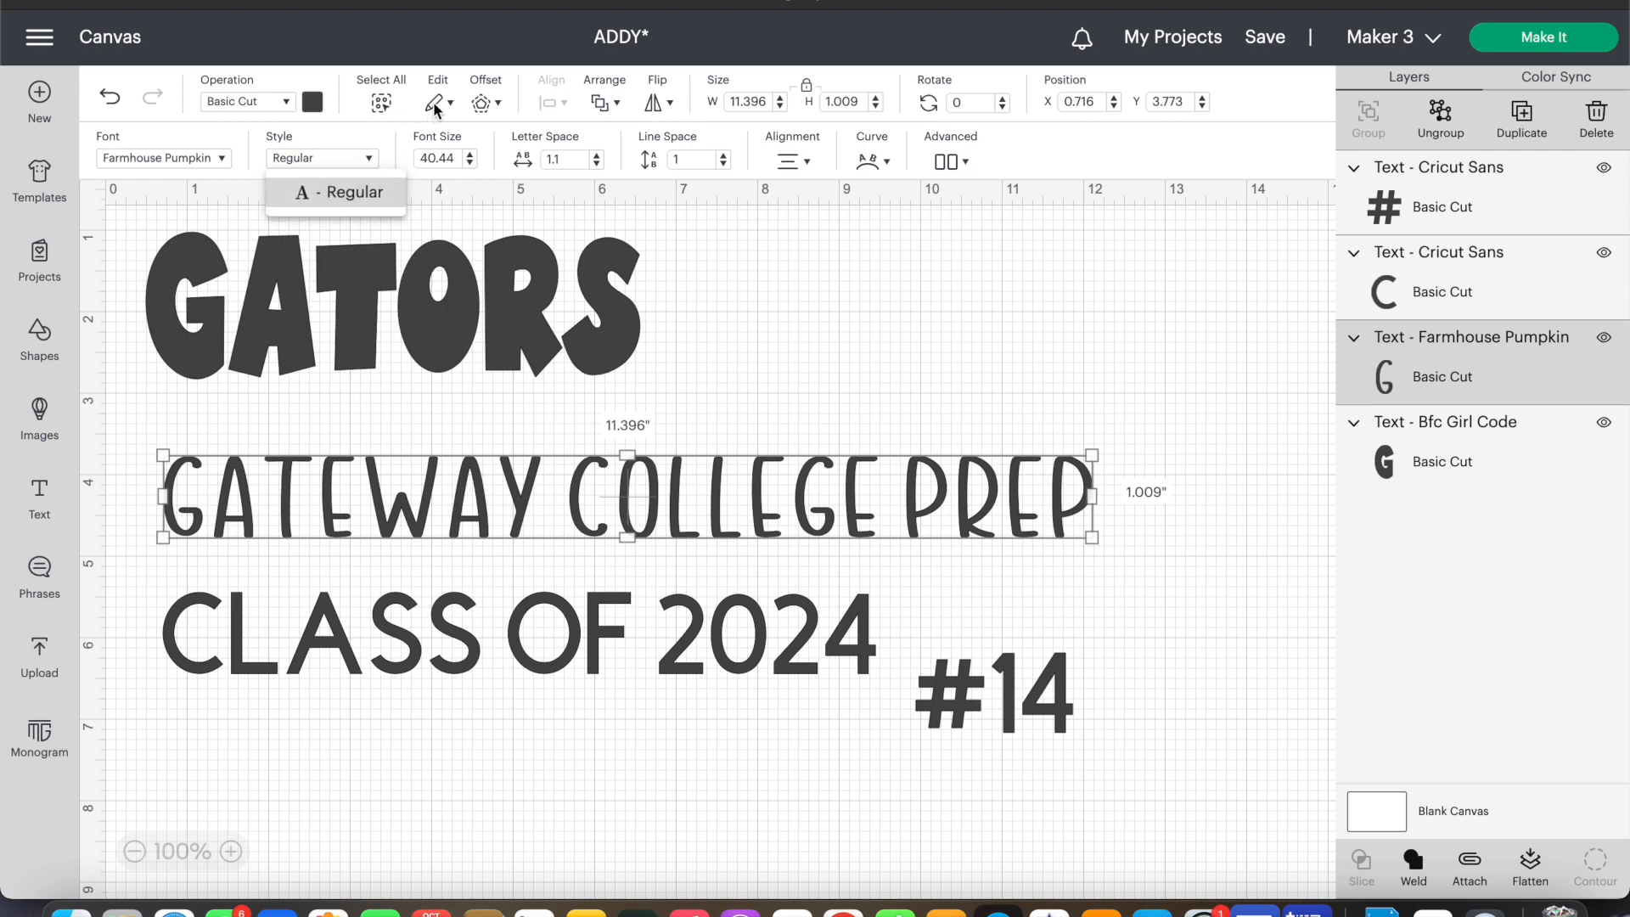
{"action": "left_click", "coordinate": [484, 103]}
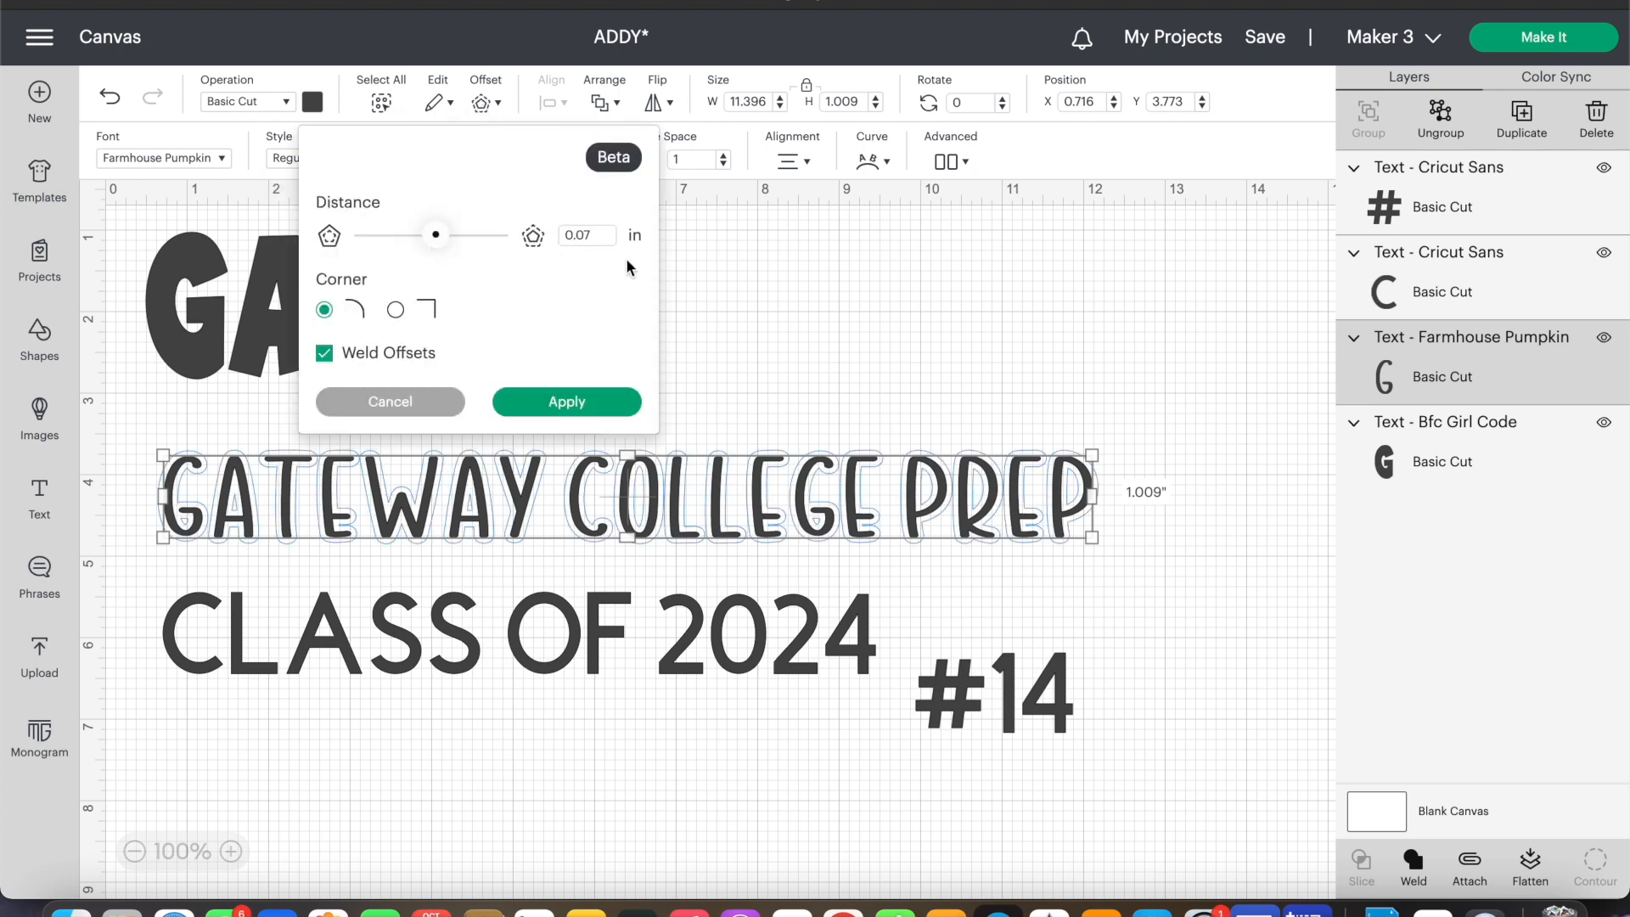
{"action": "key", "text": "Return"}
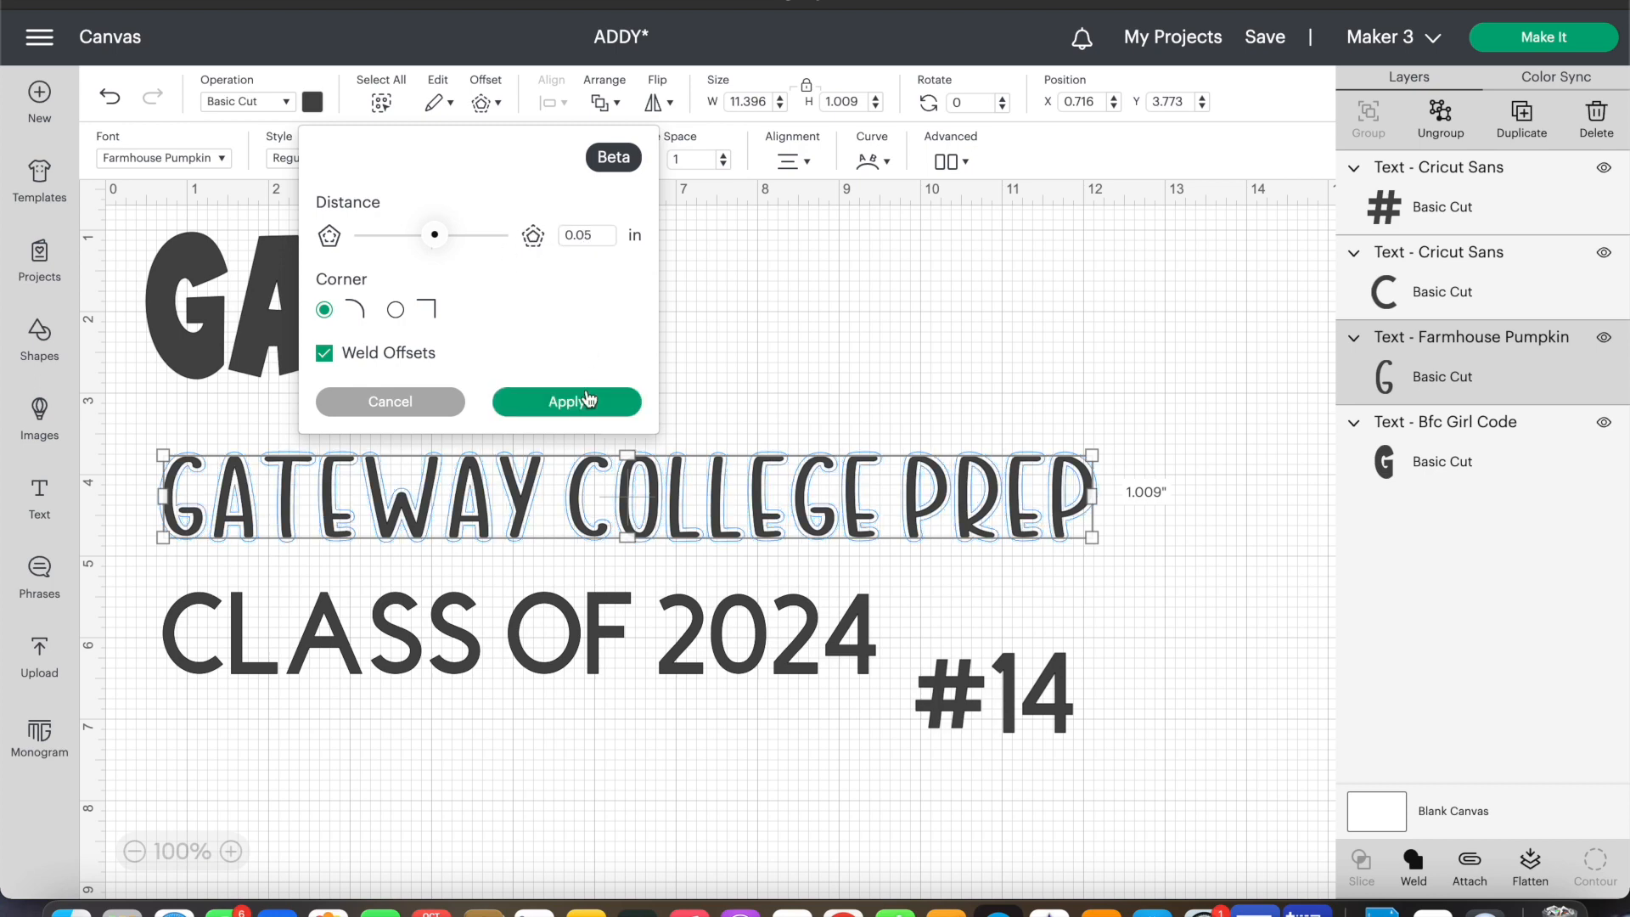
{"action": "left_click", "coordinate": [590, 401]}
Step: Separate the 0.05-inch offset from the GATEWAY COLLEGE PREP text, placing the offset below CLASS OF 2024 and the text back above it
{"action": "left_click_drag", "start_coordinate": [697, 497], "coordinate": [828, 341]}
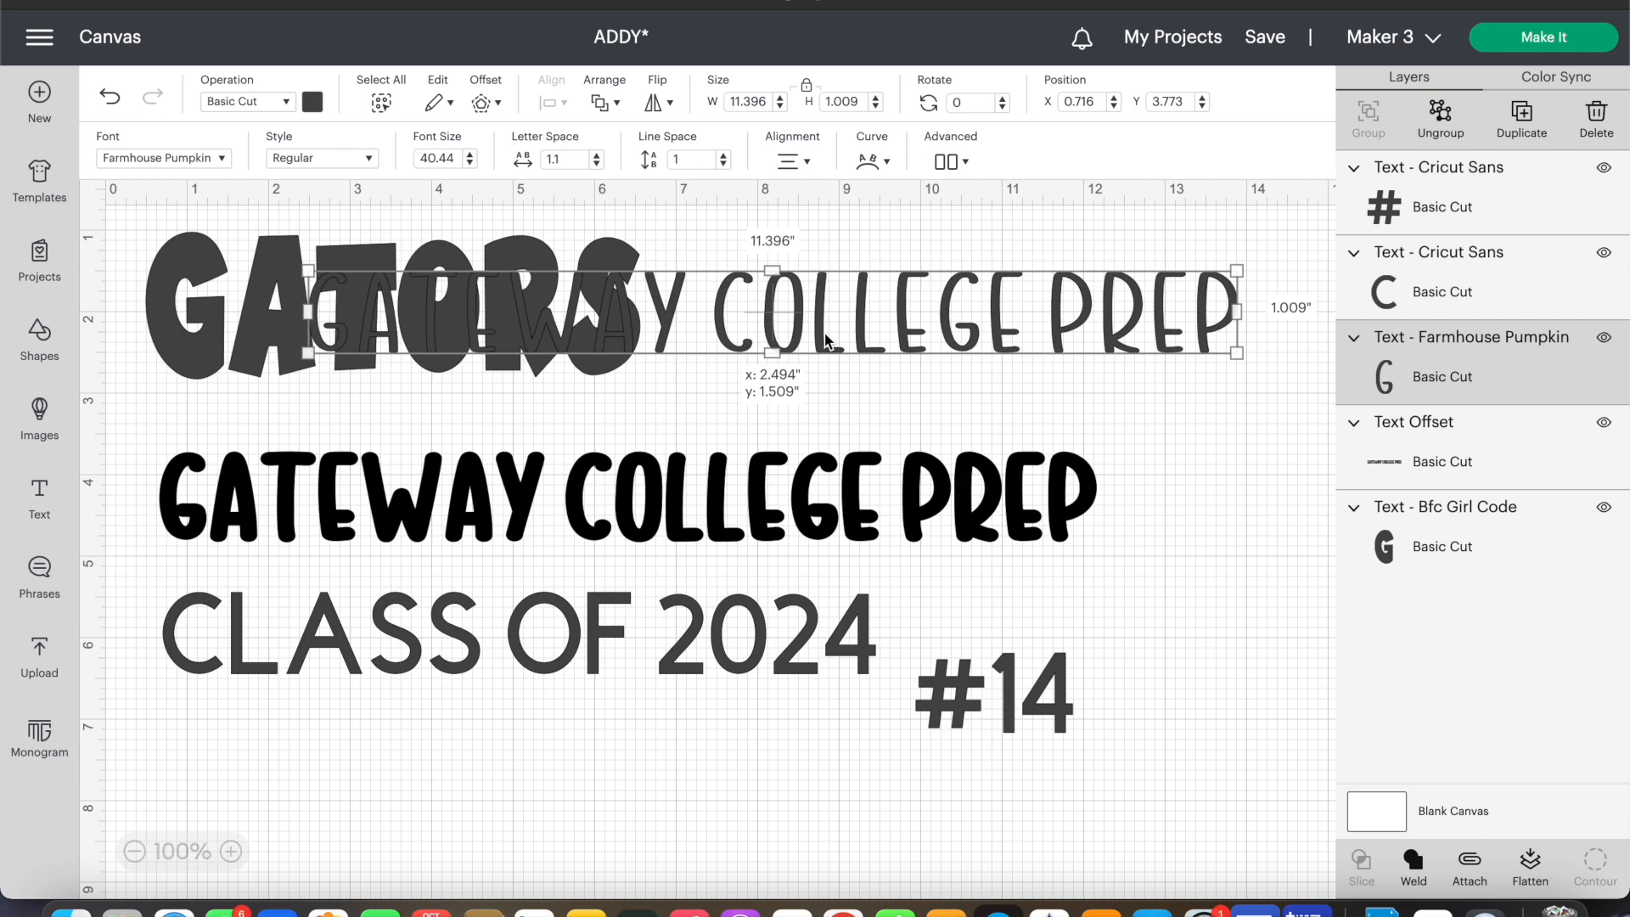
{"action": "left_click_drag", "start_coordinate": [828, 341], "coordinate": [779, 377]}
{"action": "left_click_drag", "start_coordinate": [752, 541], "coordinate": [730, 788]}
{"action": "left_click_drag", "start_coordinate": [926, 380], "coordinate": [820, 519]}
Step: Apply a 0.03-inch rounded, welded offset to GATEWAY COLLEGE PREP and move the original text up over GATORS
{"action": "left_click", "coordinate": [481, 102]}
{"action": "left_click", "coordinate": [606, 236]}
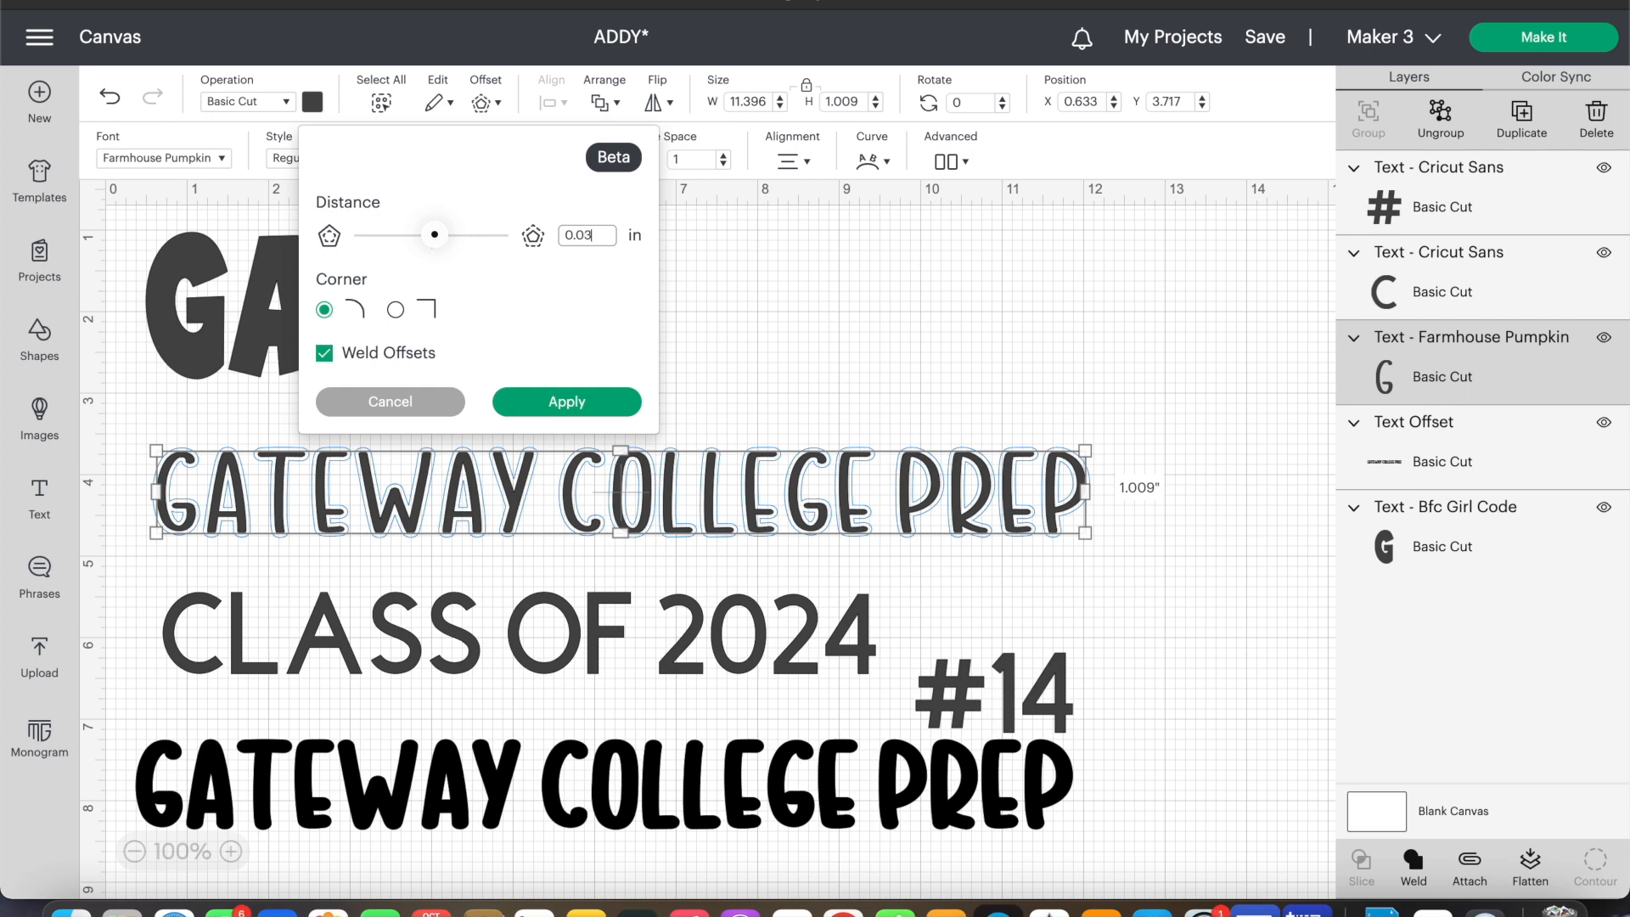
{"action": "left_click", "coordinate": [552, 404]}
{"action": "left_click_drag", "start_coordinate": [643, 509], "coordinate": [735, 331]}
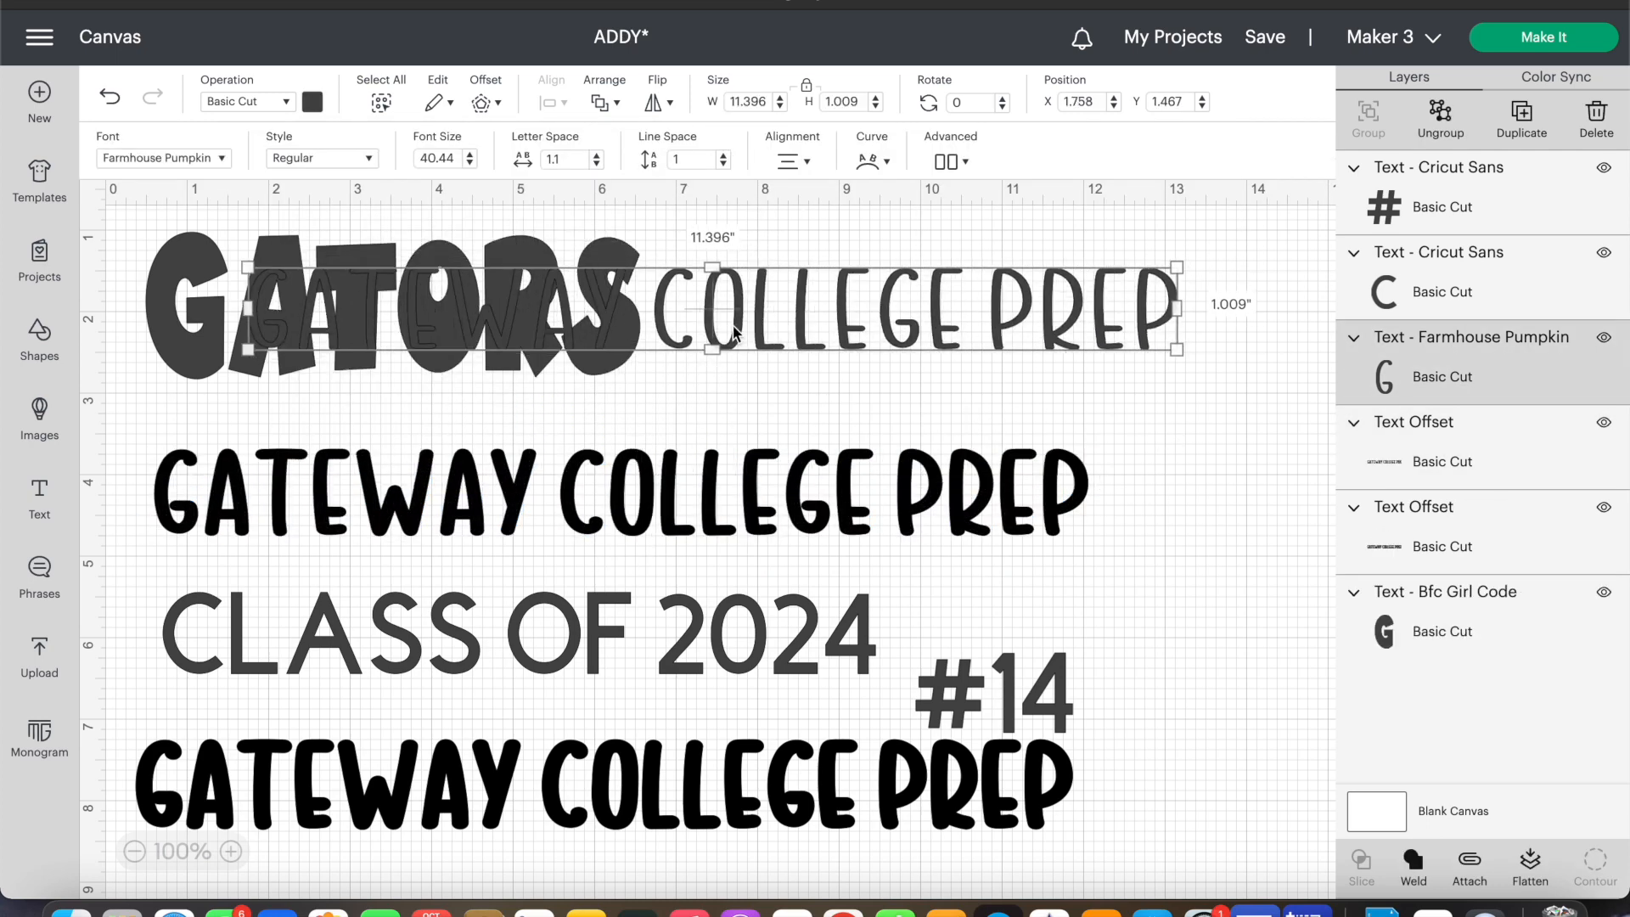
Step: Delete the thicker 0.05-inch offset and move the original GATEWAY COLLEGE PREP text below CLASS OF 2024
{"action": "left_click", "coordinate": [759, 816]}
{"action": "key", "text": "Delete"}
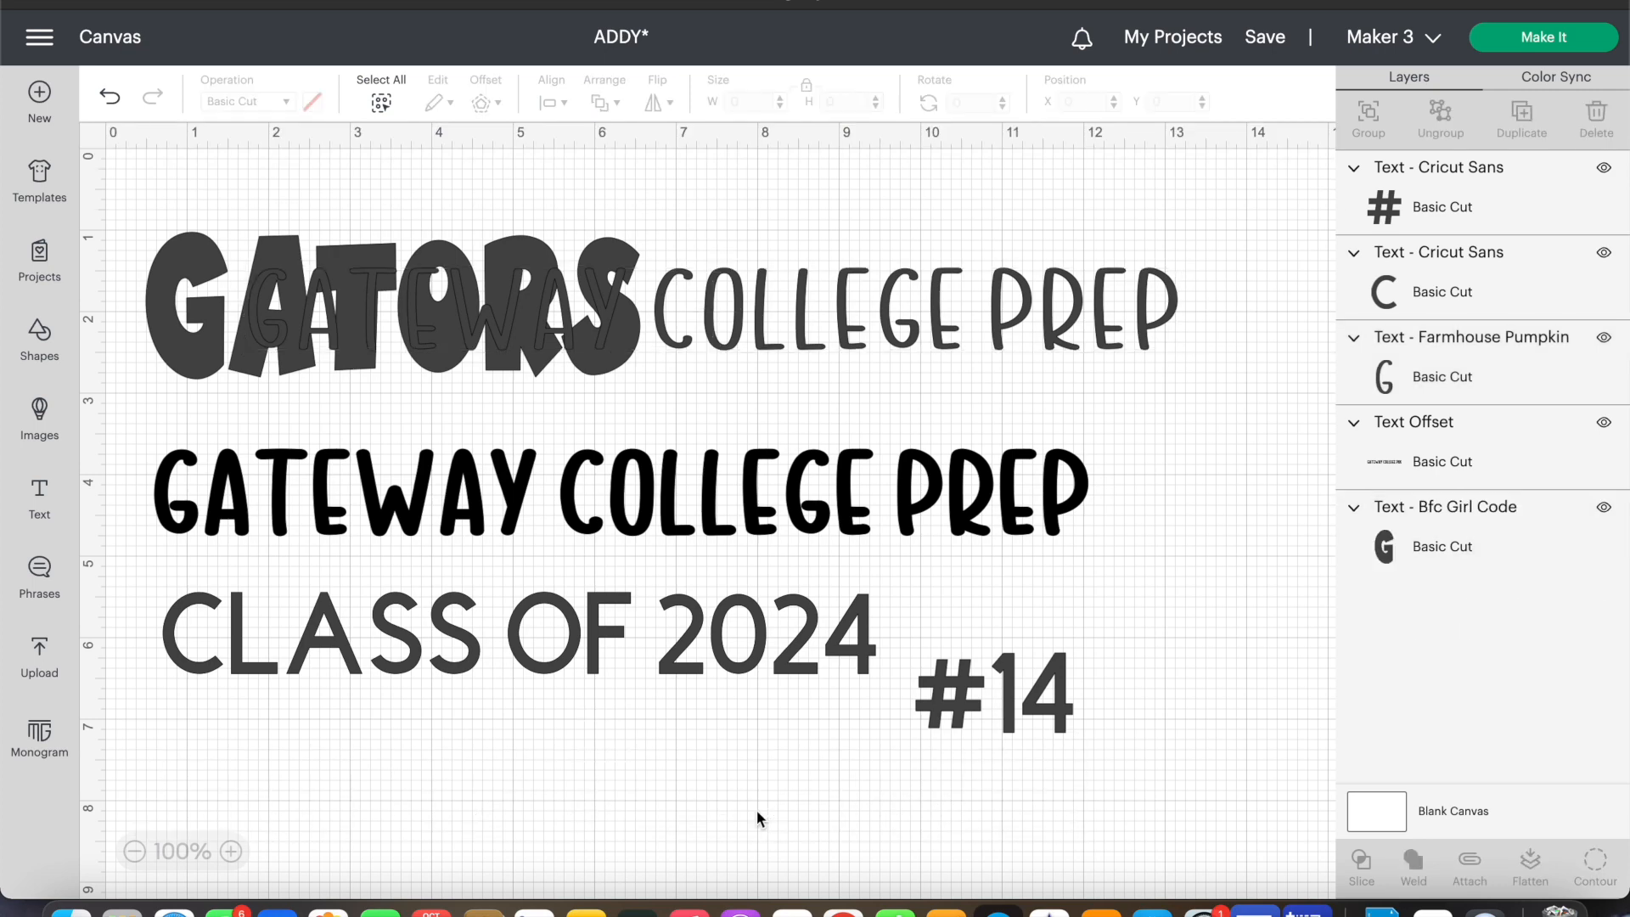
{"action": "left_click_drag", "start_coordinate": [940, 318], "coordinate": [889, 805]}
Step: Recolor the GATEWAY COLLEGE PREP offset to the dark gray material color used by the other text
{"action": "left_click", "coordinate": [870, 532]}
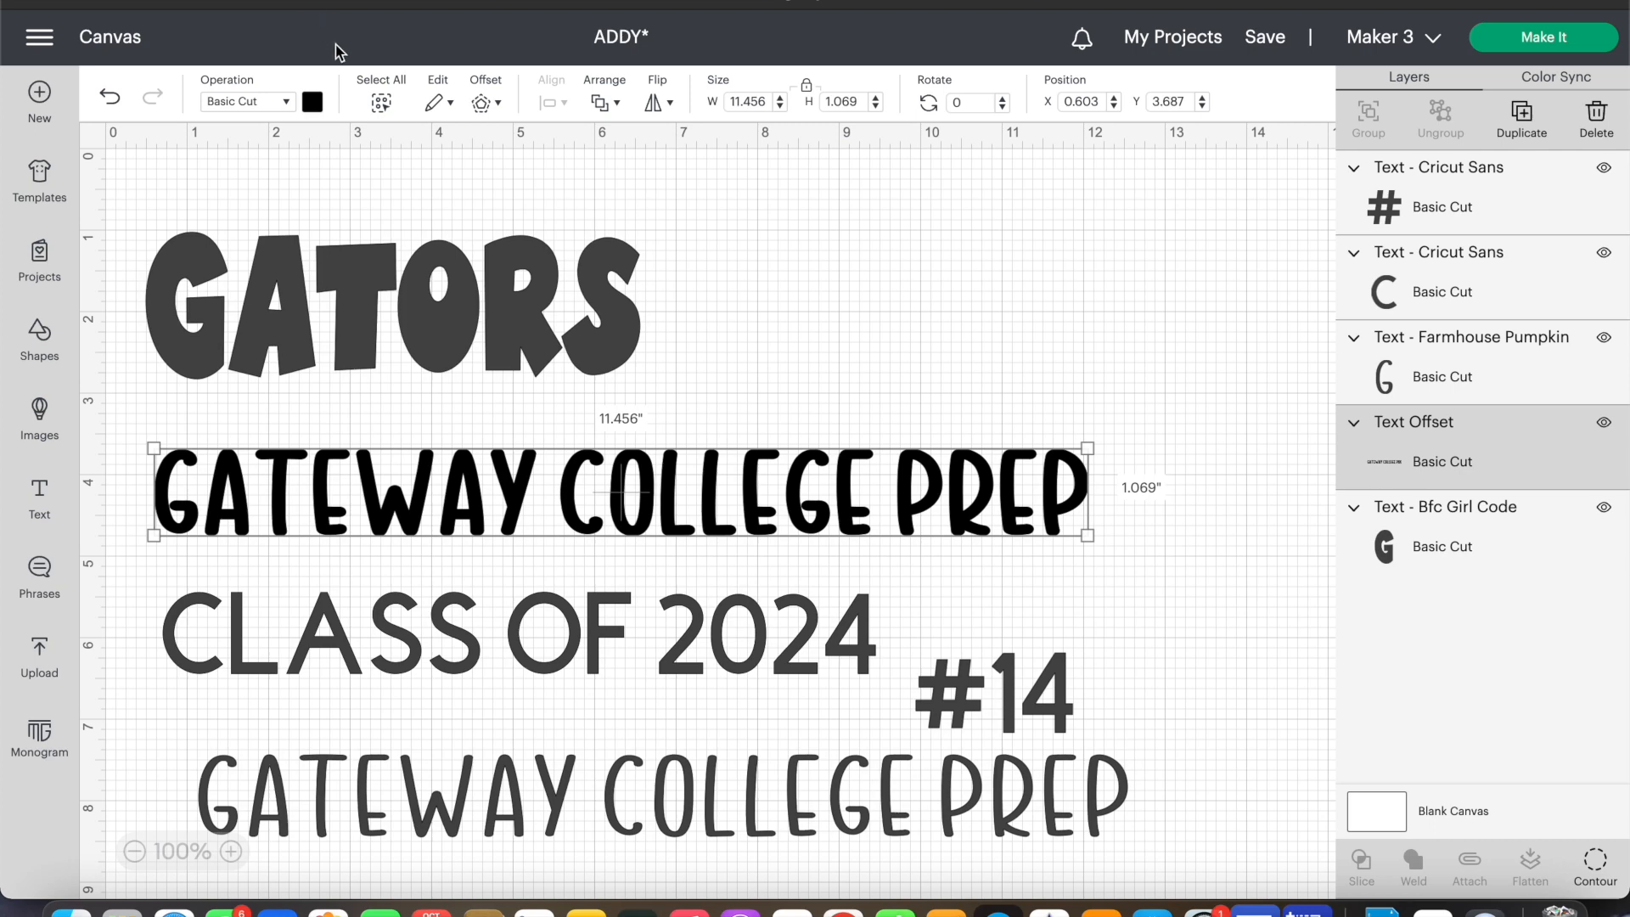
{"action": "left_click", "coordinate": [312, 102]}
{"action": "left_click", "coordinate": [335, 196]}
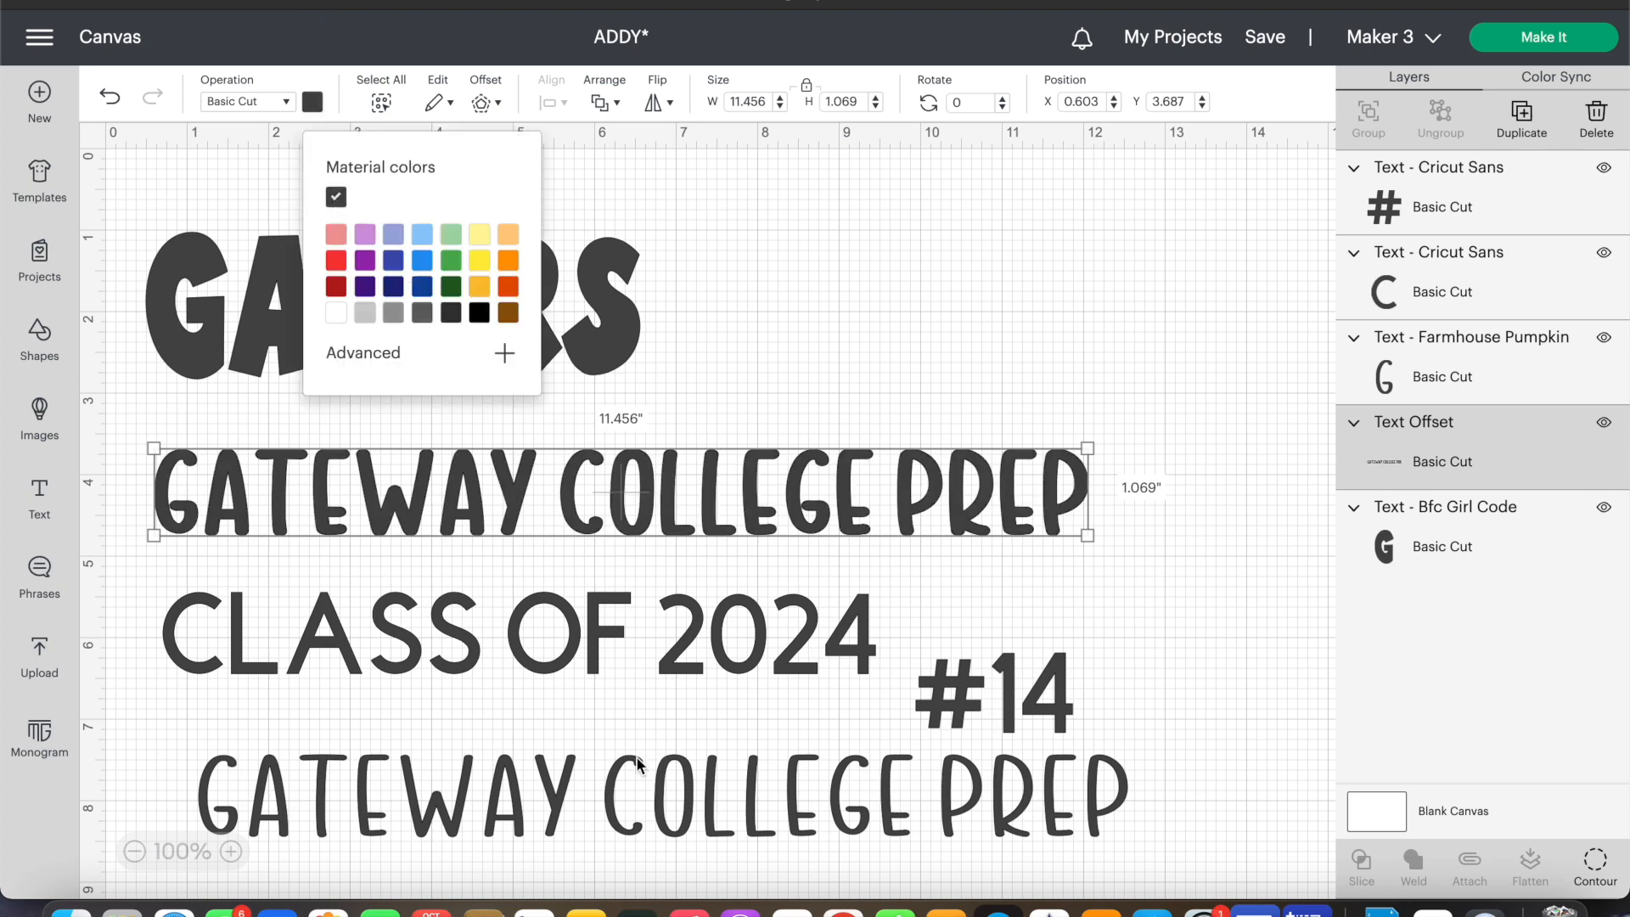
Step: Change the font of the lower GATEWAY COLLEGE PREP text to the bookmarked font halloween day's
{"action": "left_click", "coordinate": [609, 801]}
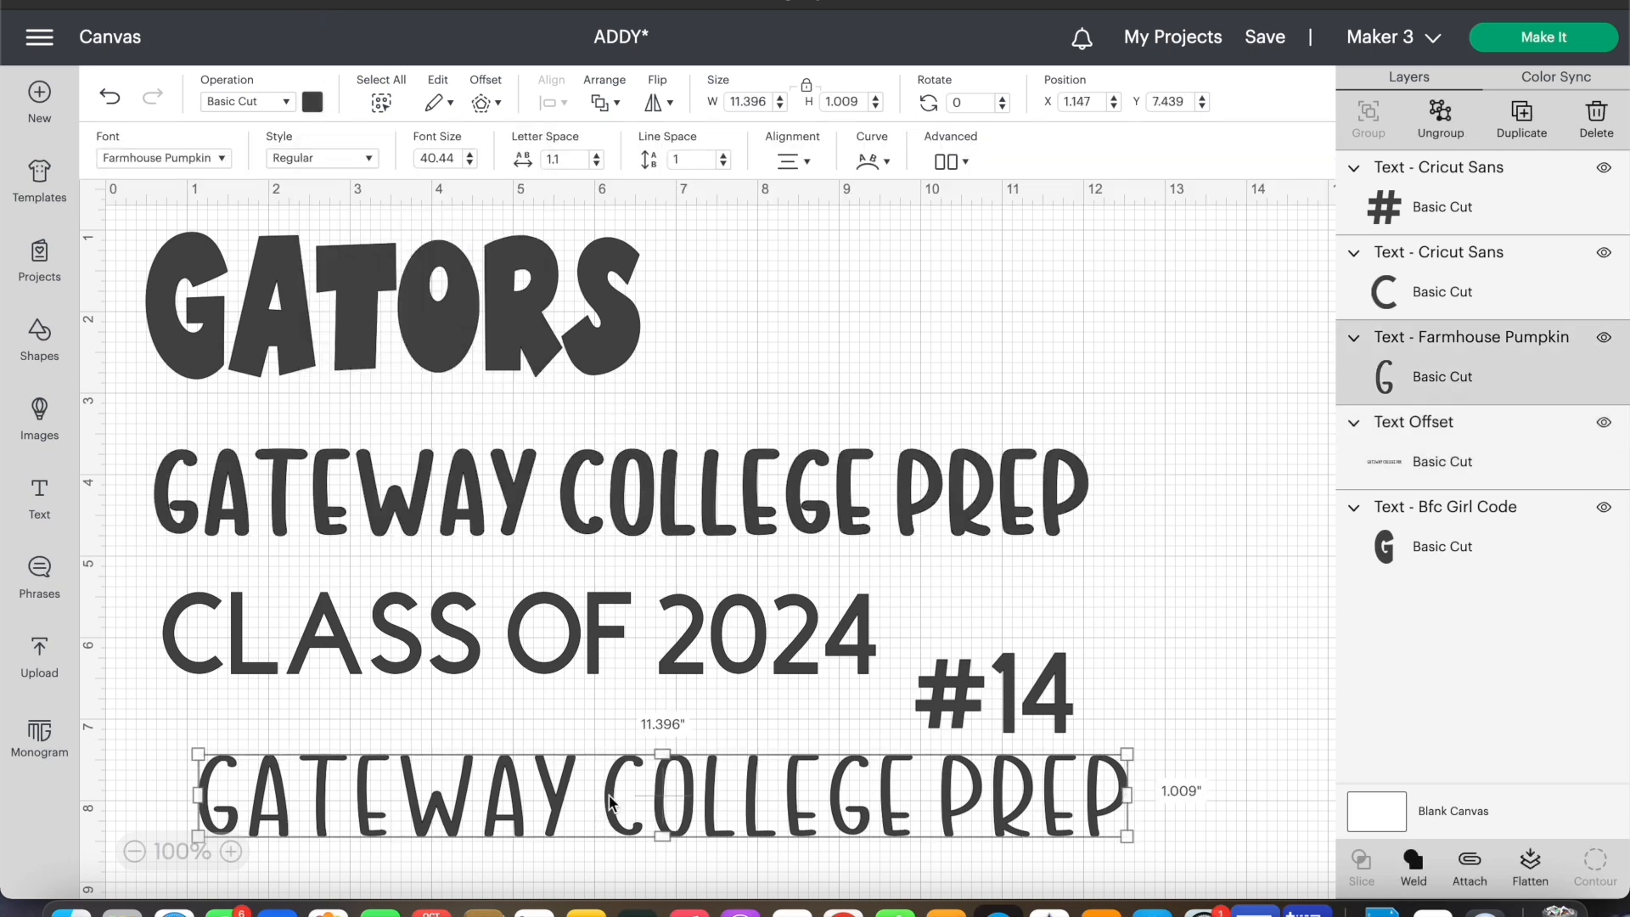
{"action": "left_click", "coordinate": [175, 159]}
{"action": "left_click", "coordinate": [1018, 95]}
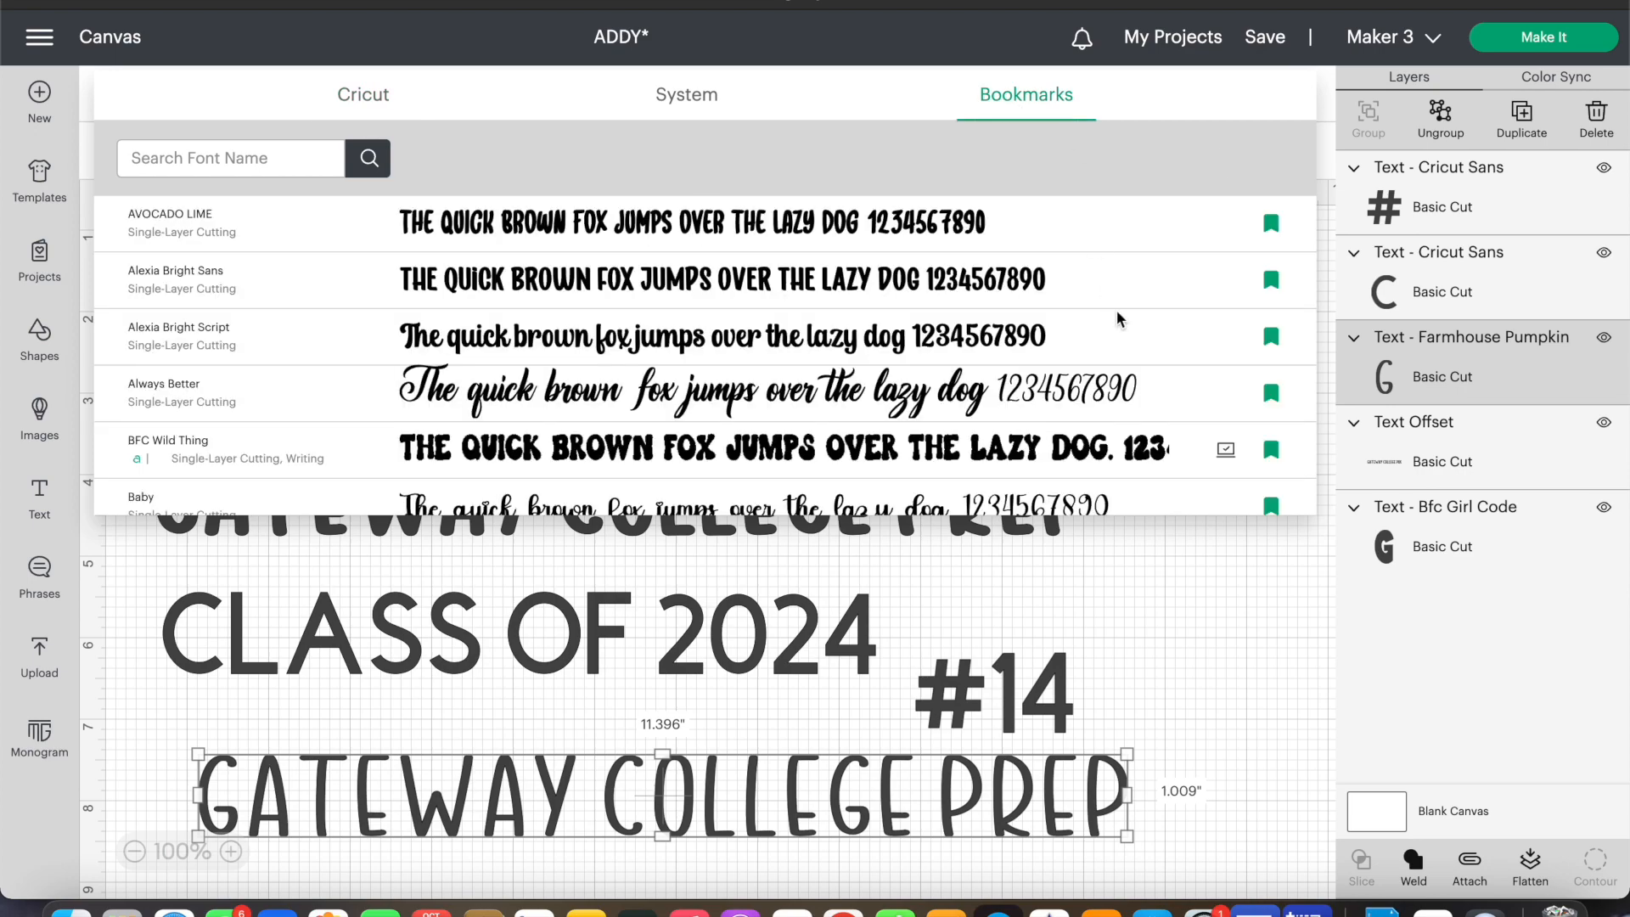
{"action": "scroll", "coordinate": [1139, 337], "scroll_direction": "down", "scroll_amount": 10}
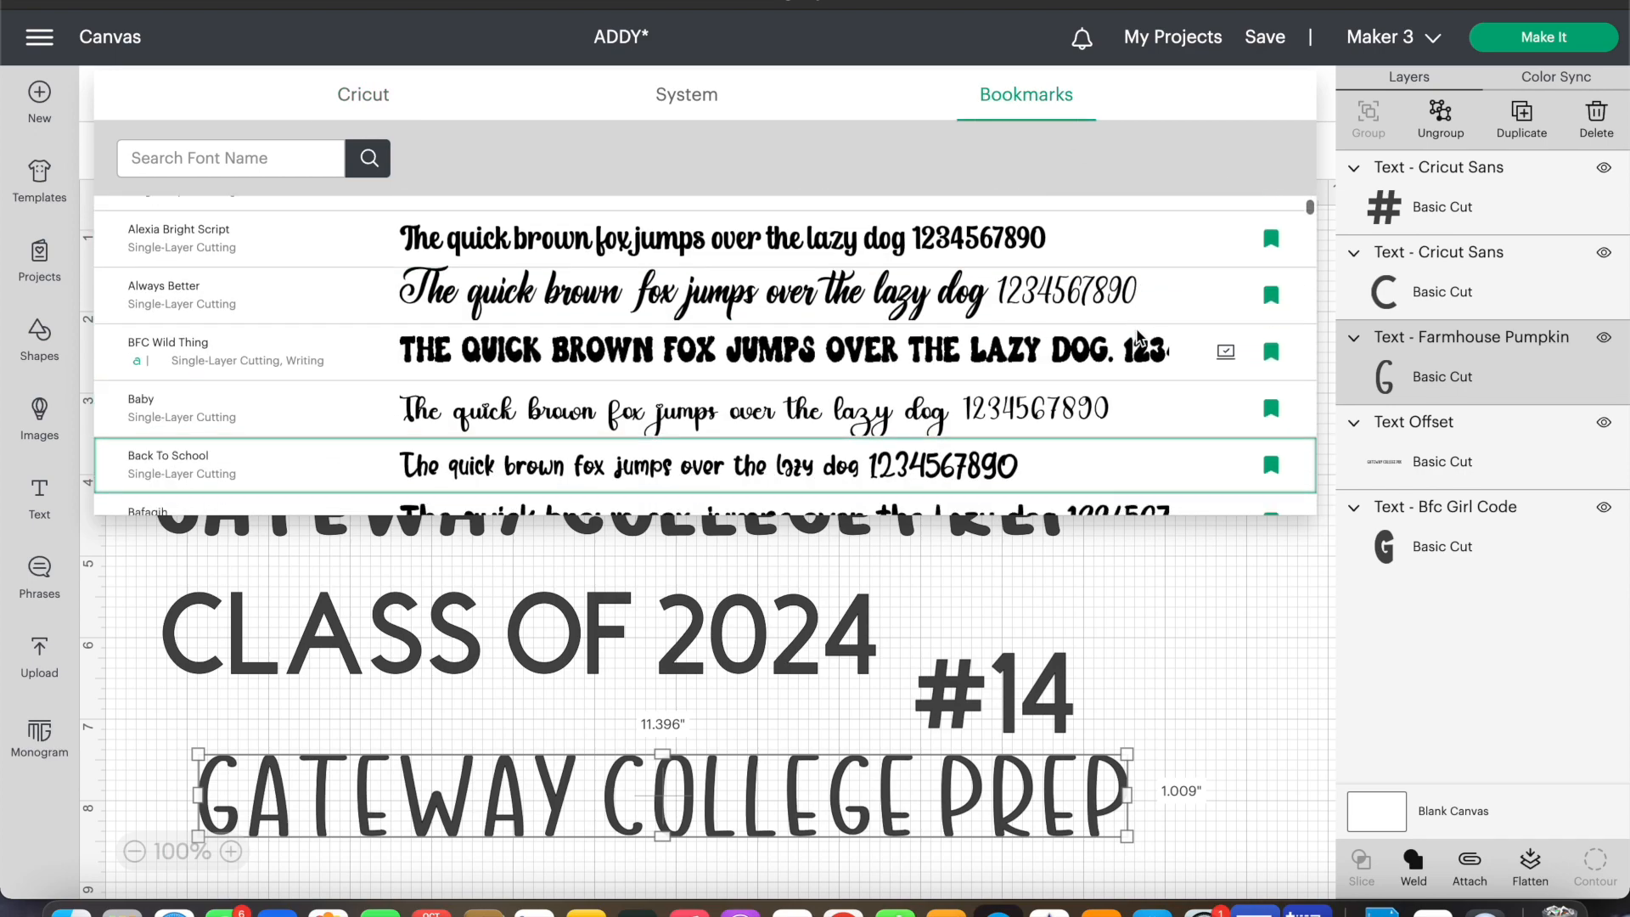
{"action": "scroll", "coordinate": [1138, 327], "scroll_direction": "down", "scroll_amount": 3}
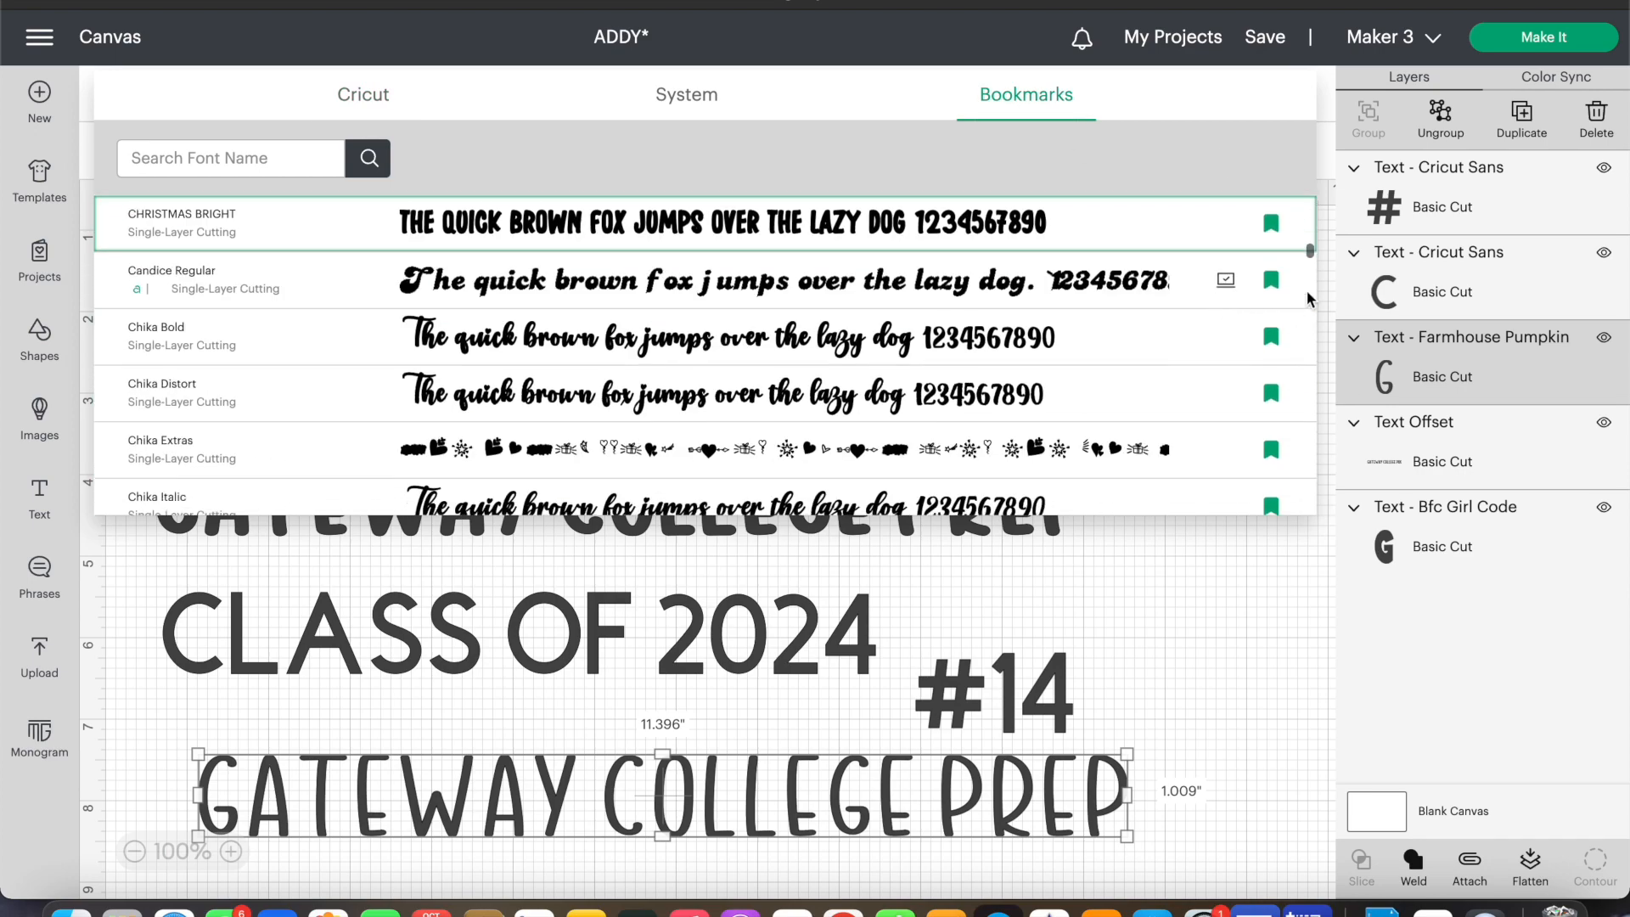
{"action": "left_click_drag", "start_coordinate": [1312, 265], "coordinate": [1313, 544]}
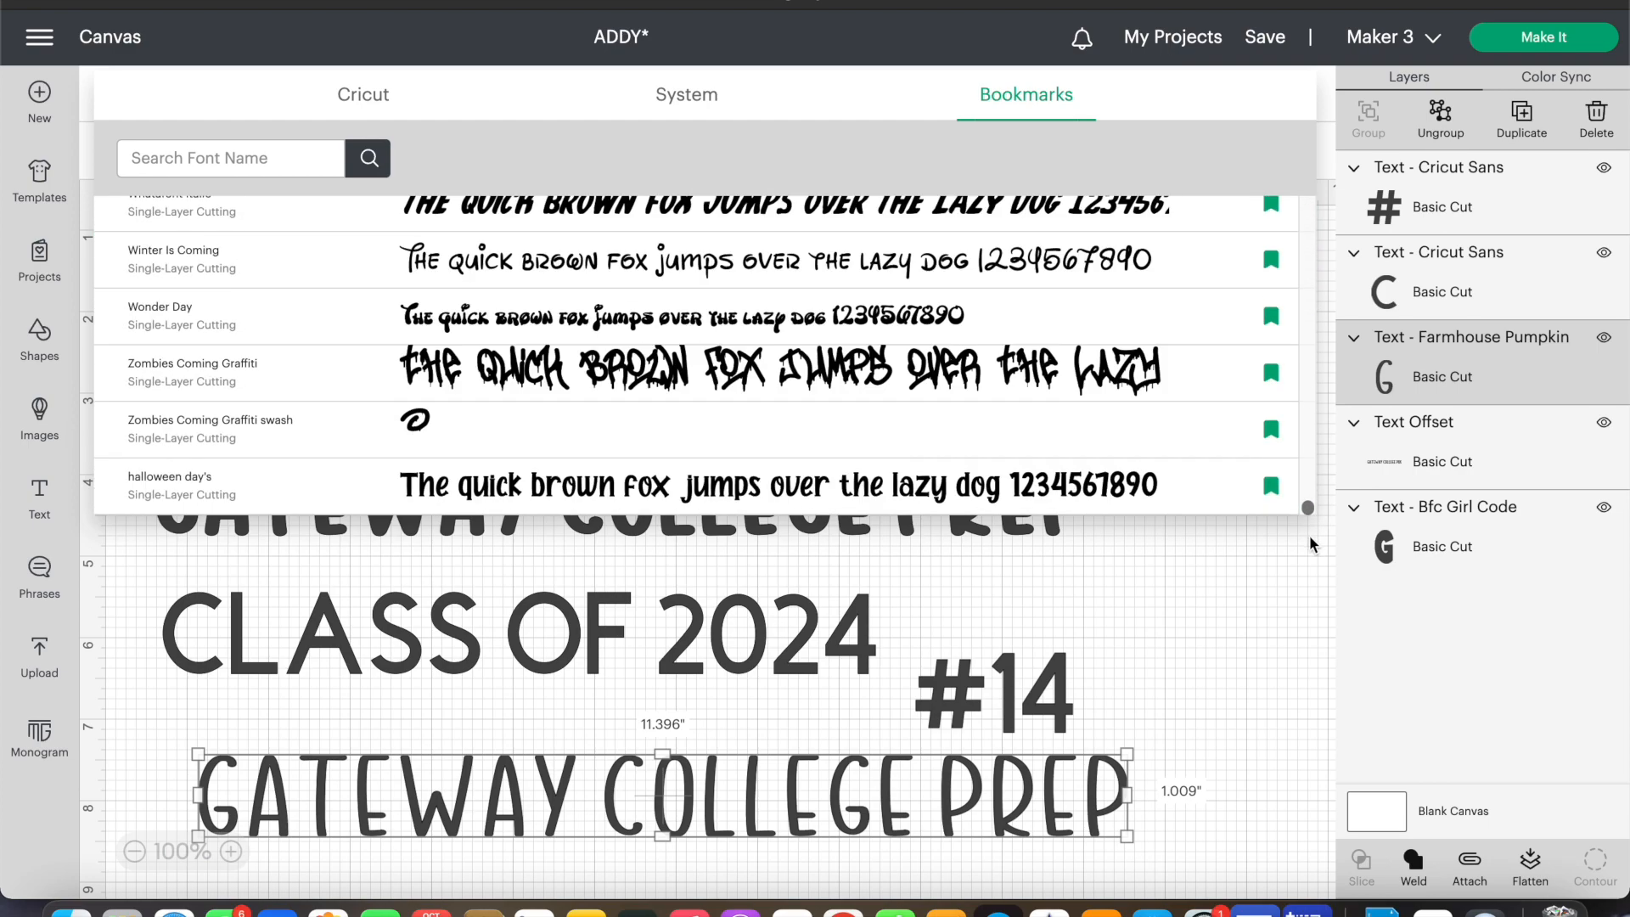
{"action": "left_click", "coordinate": [1093, 507]}
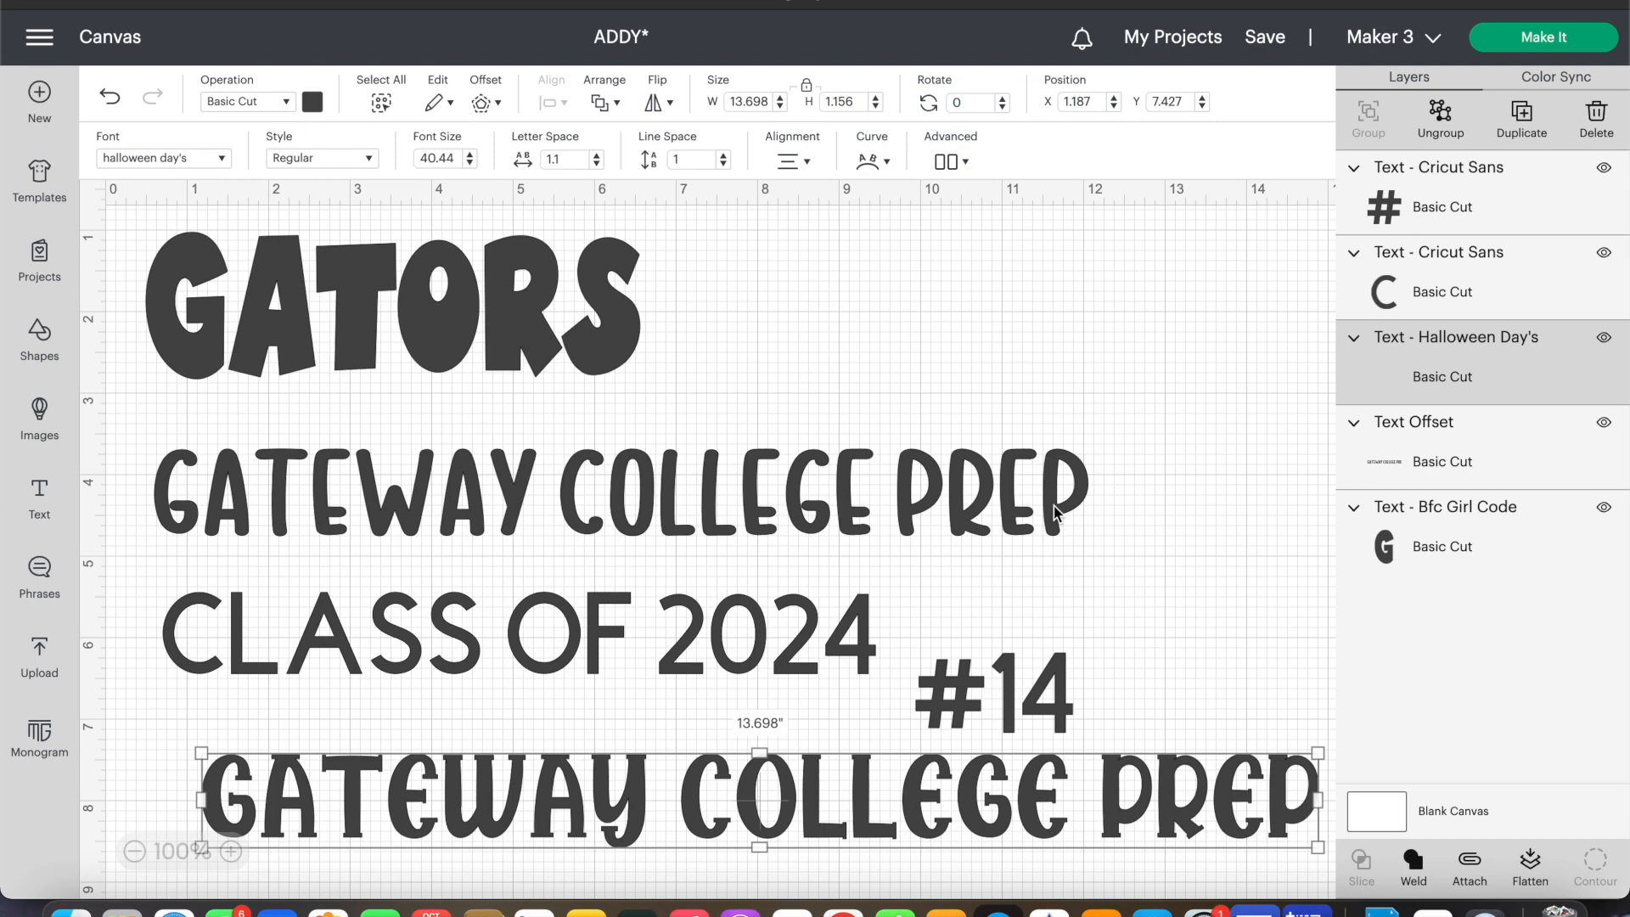
Step: Change the lower GATEWAY COLLEGE PREP text to the bookmarked font The Skylar
{"action": "left_click", "coordinate": [206, 158]}
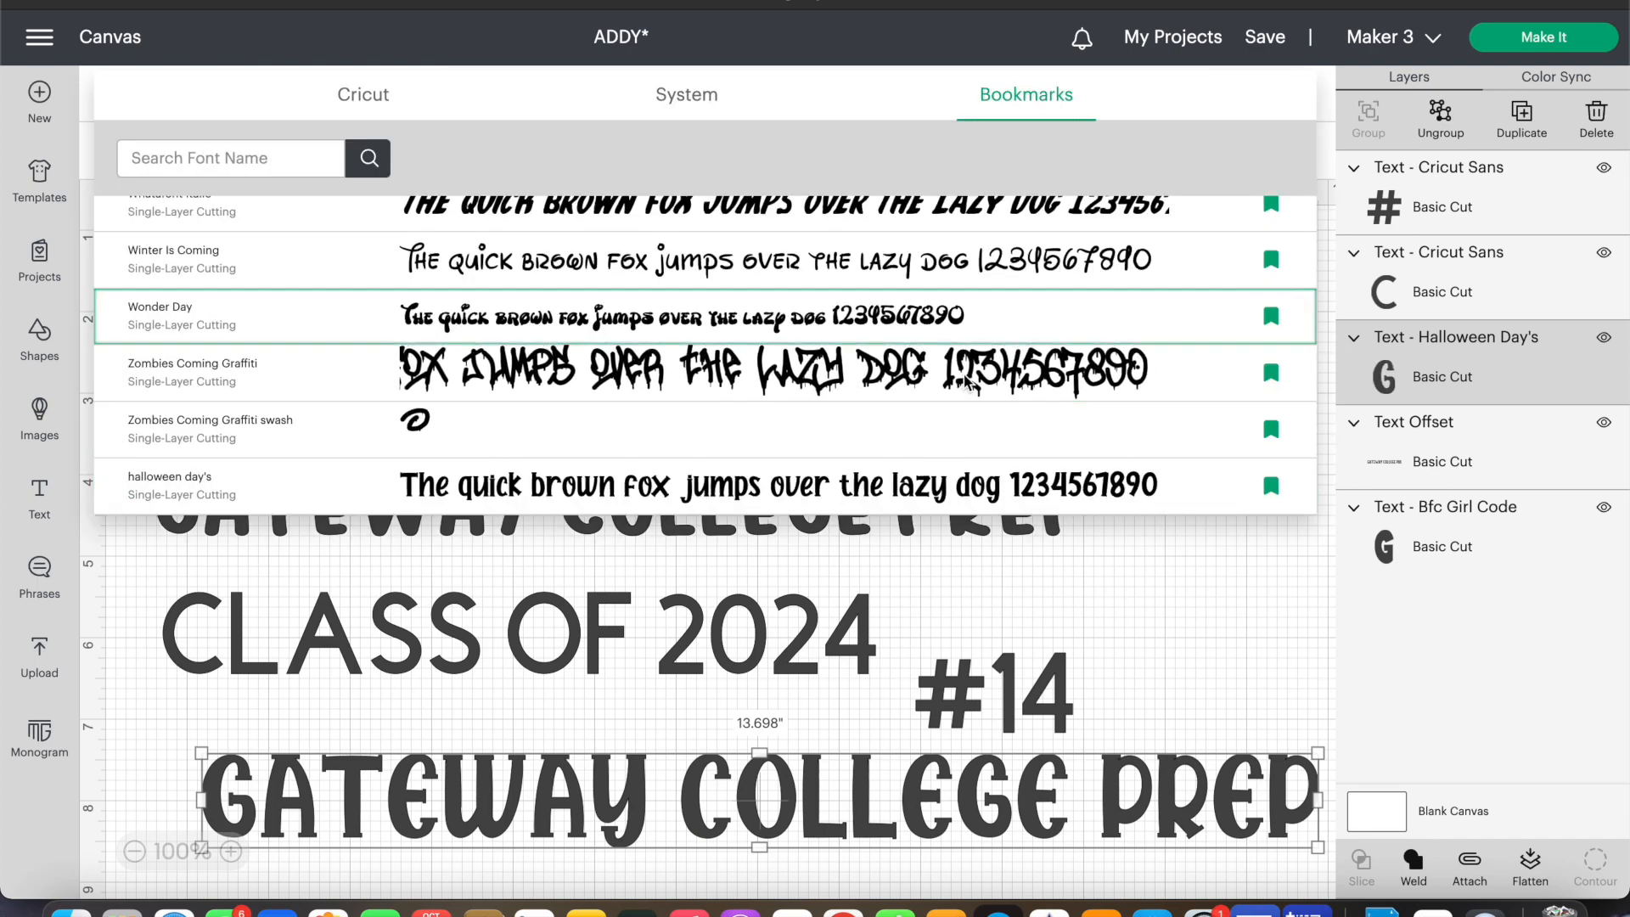
{"action": "scroll", "coordinate": [967, 383], "scroll_direction": "up", "scroll_amount": 1}
{"action": "scroll", "coordinate": [967, 383], "scroll_direction": "up", "scroll_amount": 3}
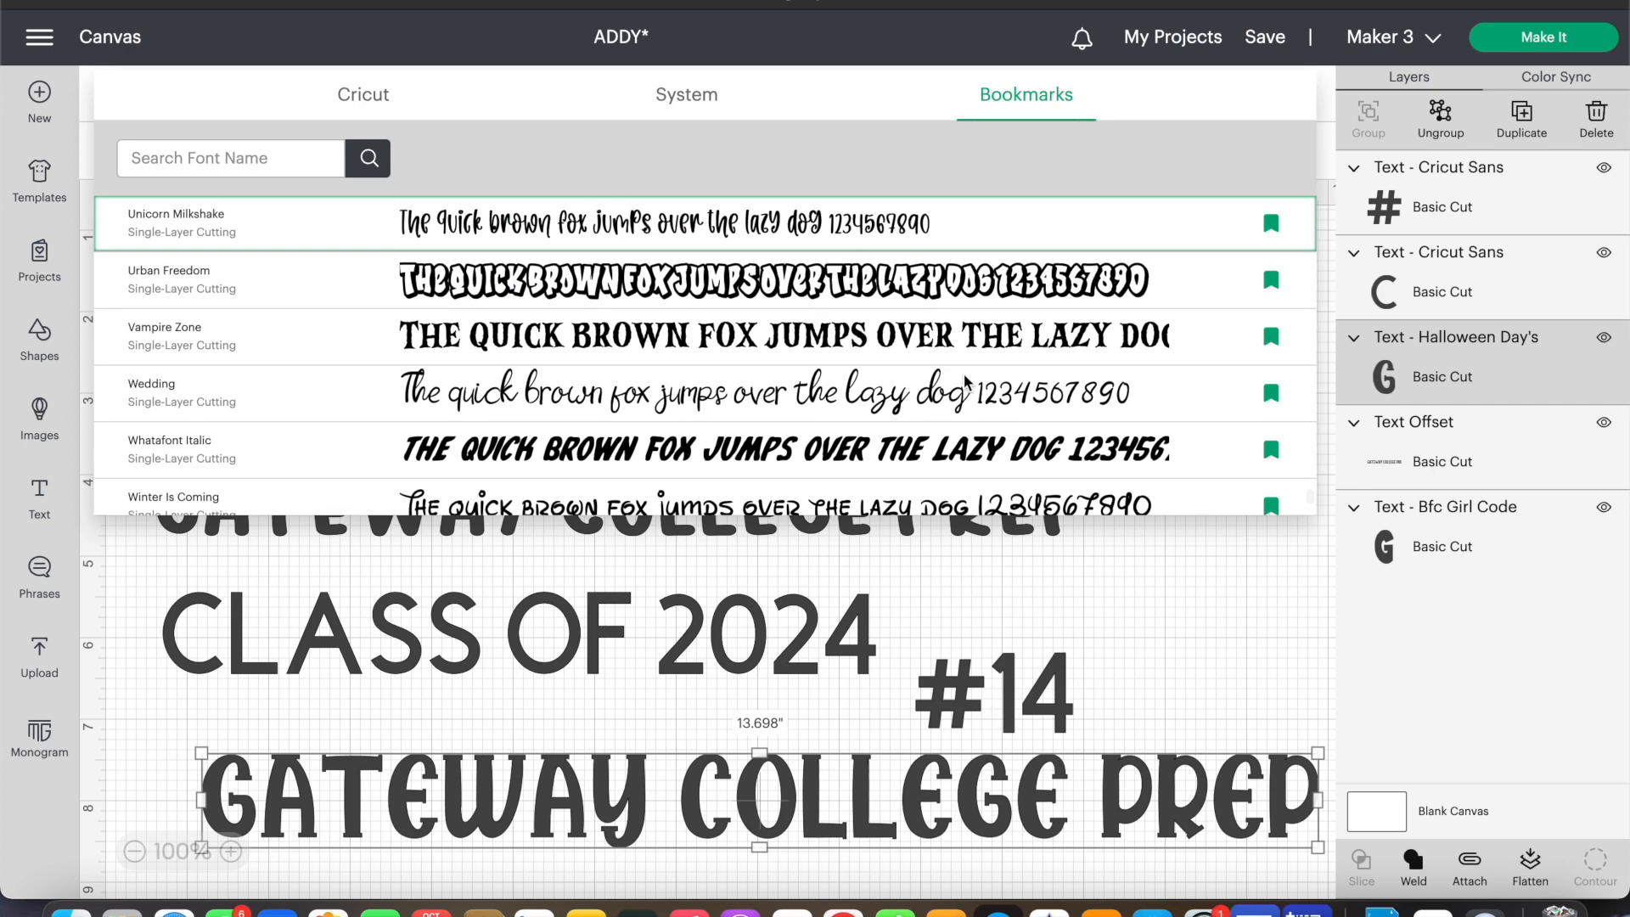
{"action": "scroll", "coordinate": [967, 382], "scroll_direction": "up", "scroll_amount": 3}
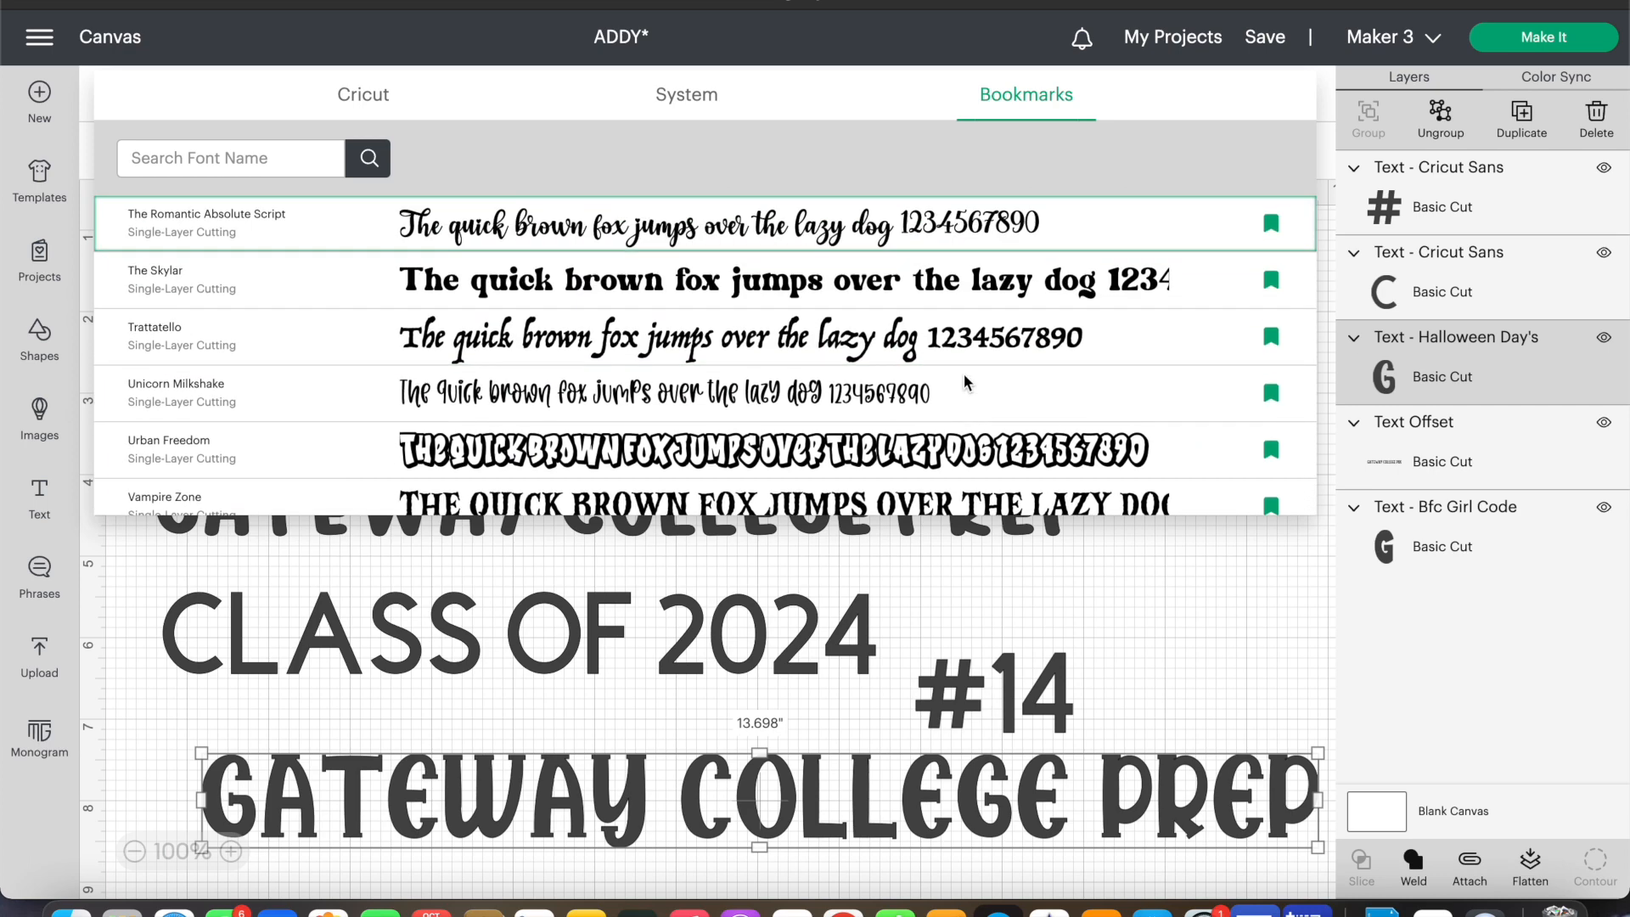
{"action": "left_click", "coordinate": [932, 283]}
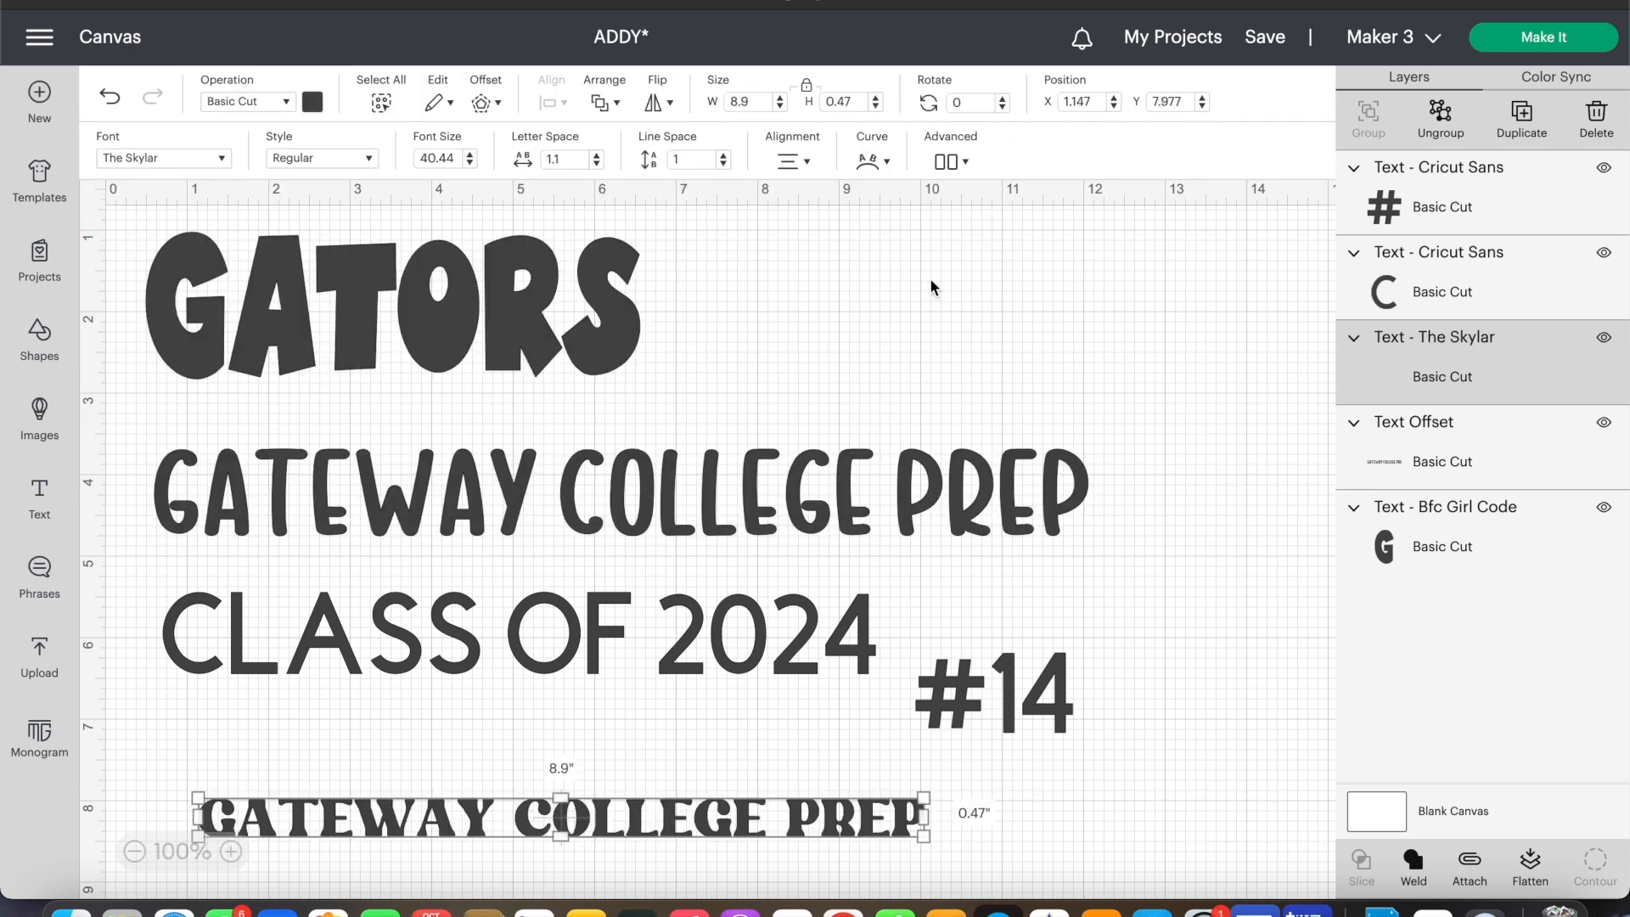
Step: Switch the lower GATEWAY COLLEGE PREP text to the bookmarked font The Abstrack
{"action": "left_click", "coordinate": [161, 156]}
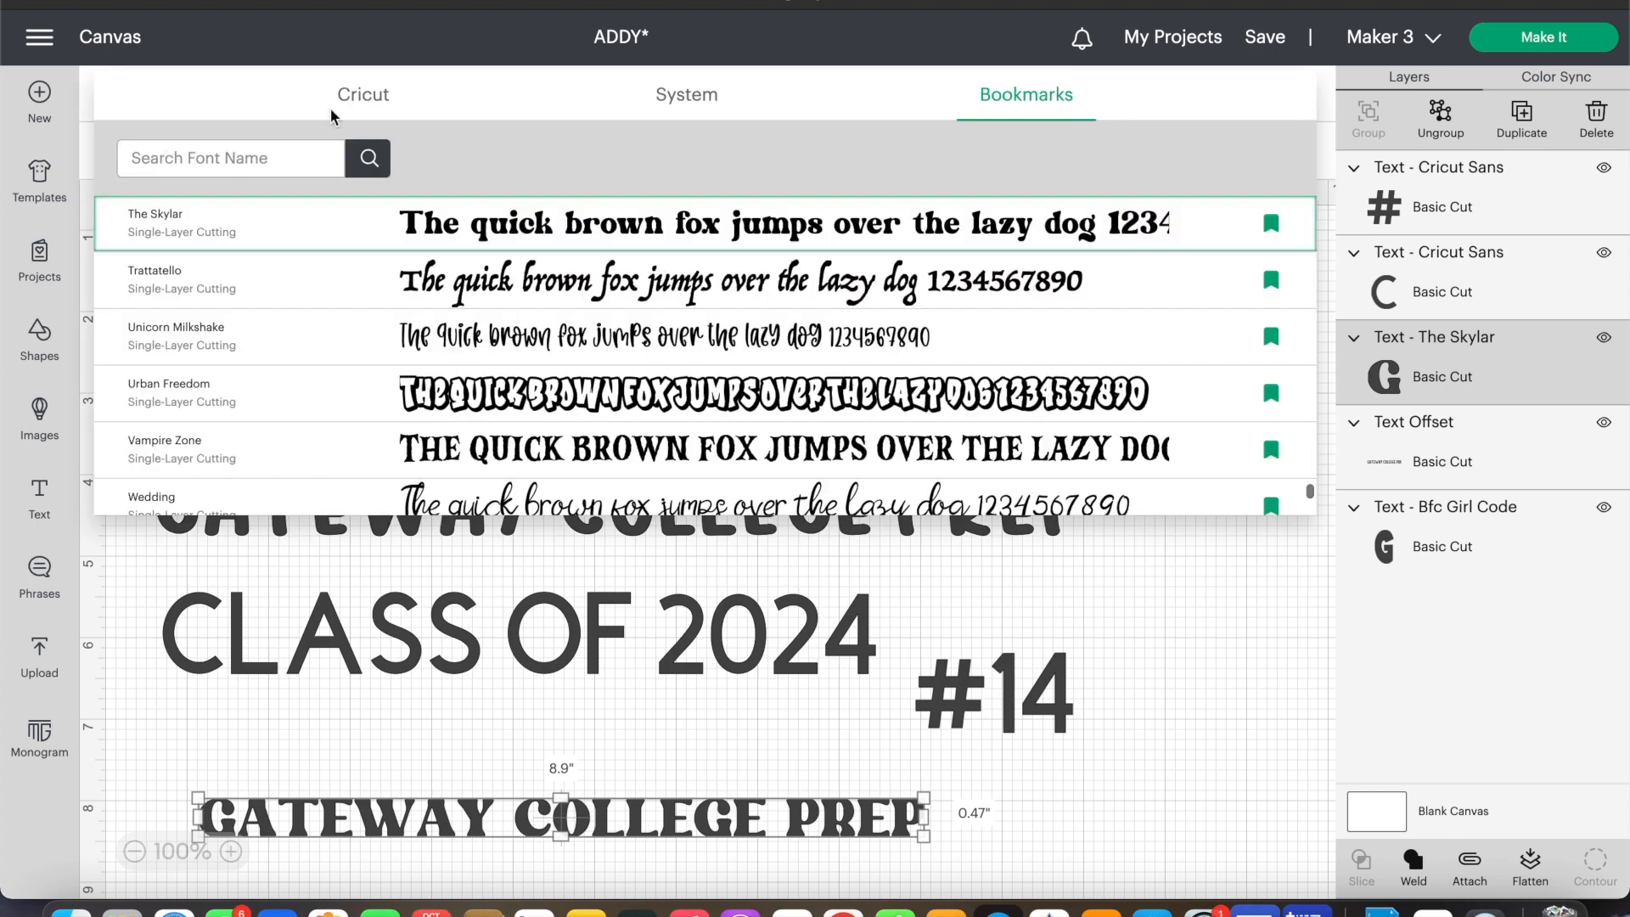
{"action": "scroll", "coordinate": [723, 347], "scroll_direction": "up", "scroll_amount": 5}
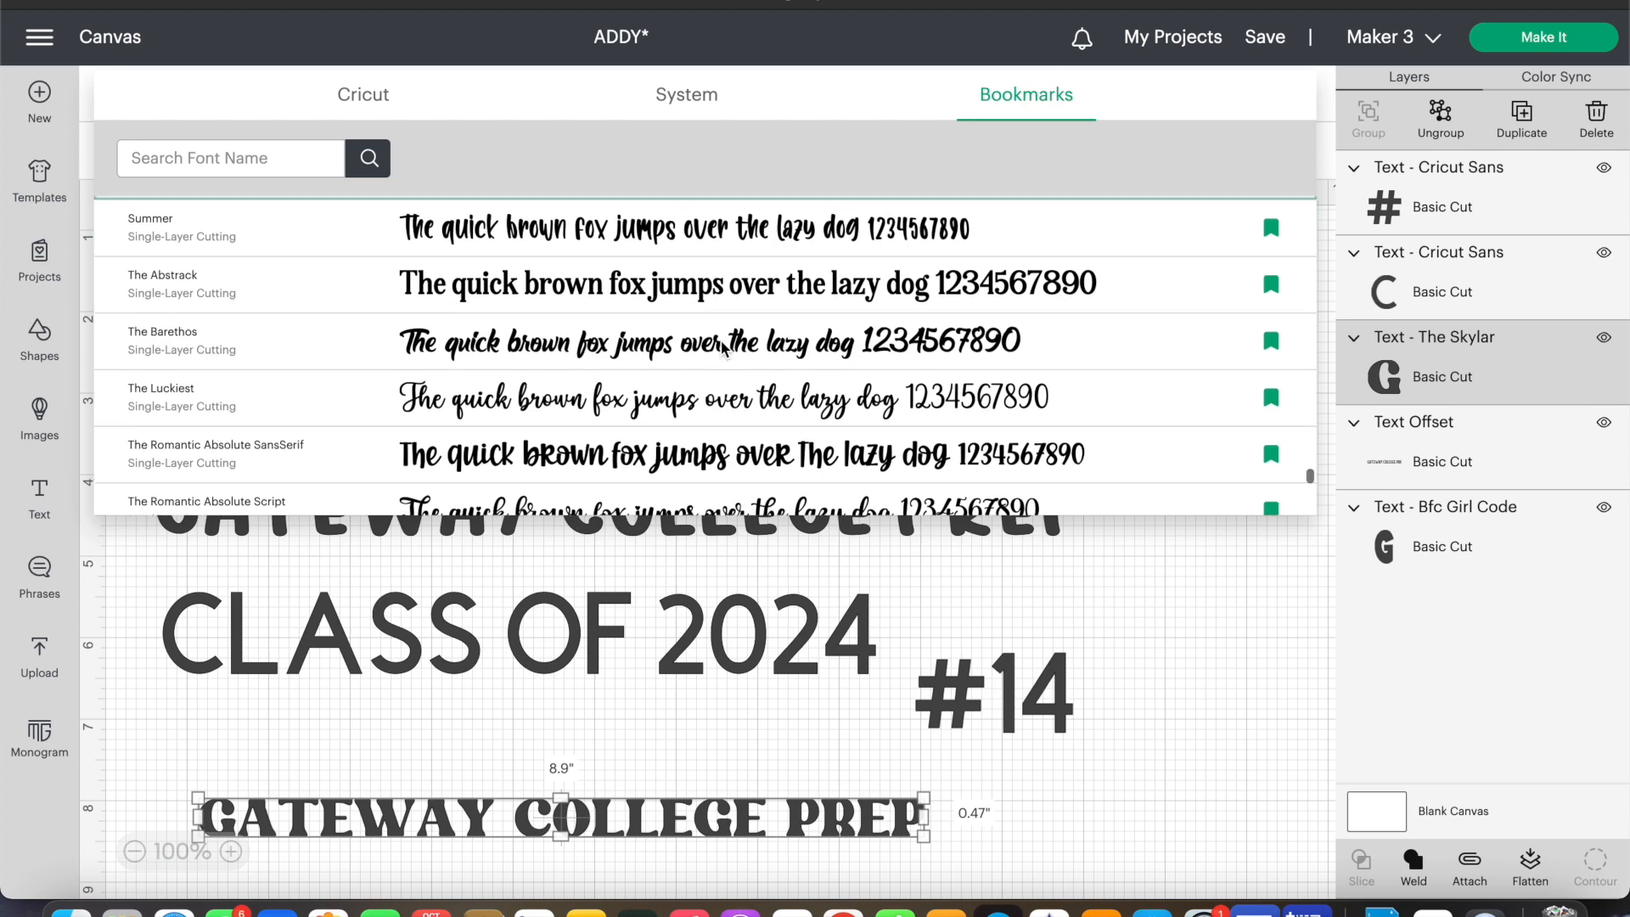
{"action": "scroll", "coordinate": [722, 348], "scroll_direction": "up", "scroll_amount": 1}
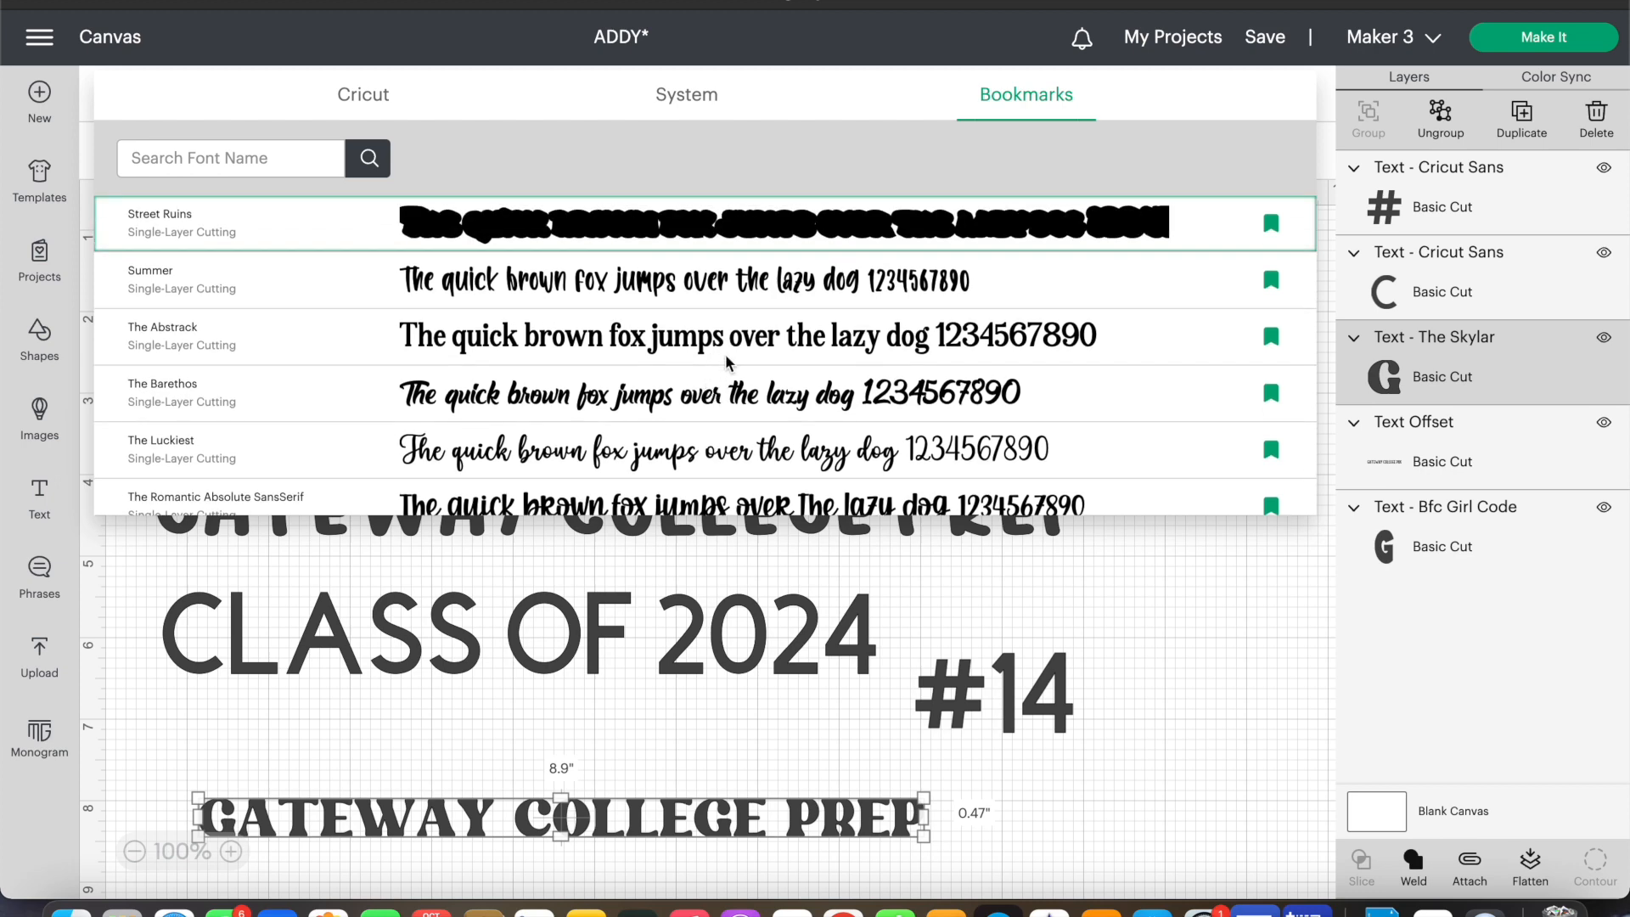
{"action": "left_click", "coordinate": [724, 348]}
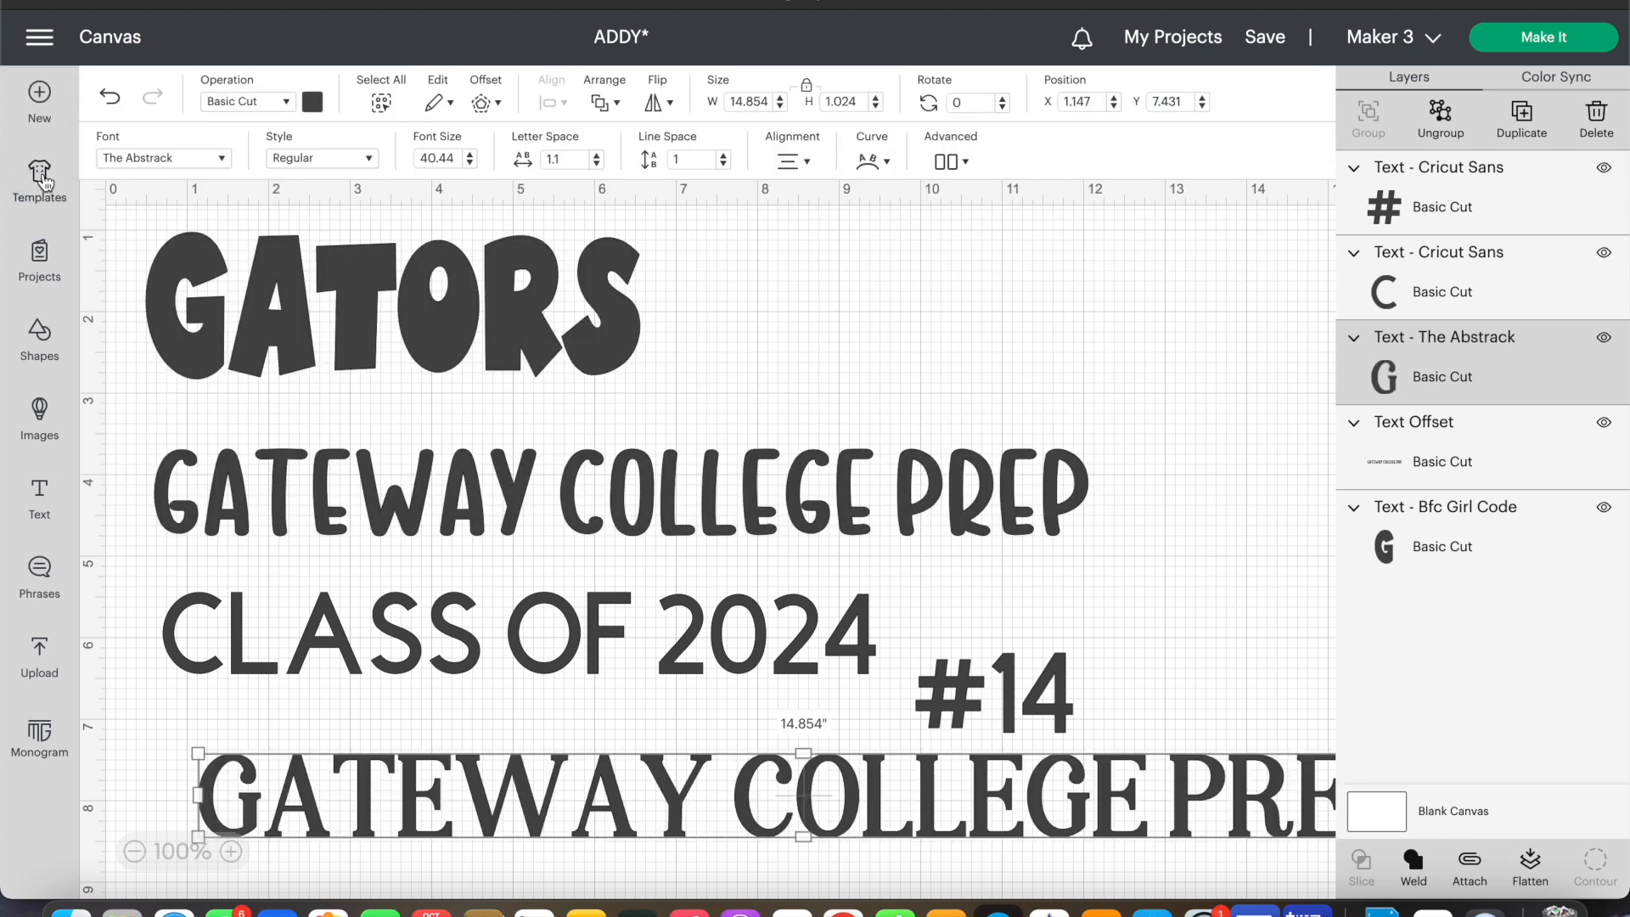
Step: Set the lower GATEWAY COLLEGE PREP text in the Summer font and enlarge it to about 8.9 by 1.0 inches
{"action": "left_click", "coordinate": [158, 158]}
{"action": "key", "text": "Up"}
{"action": "key", "text": "Up"}
{"action": "key", "text": "Up"}
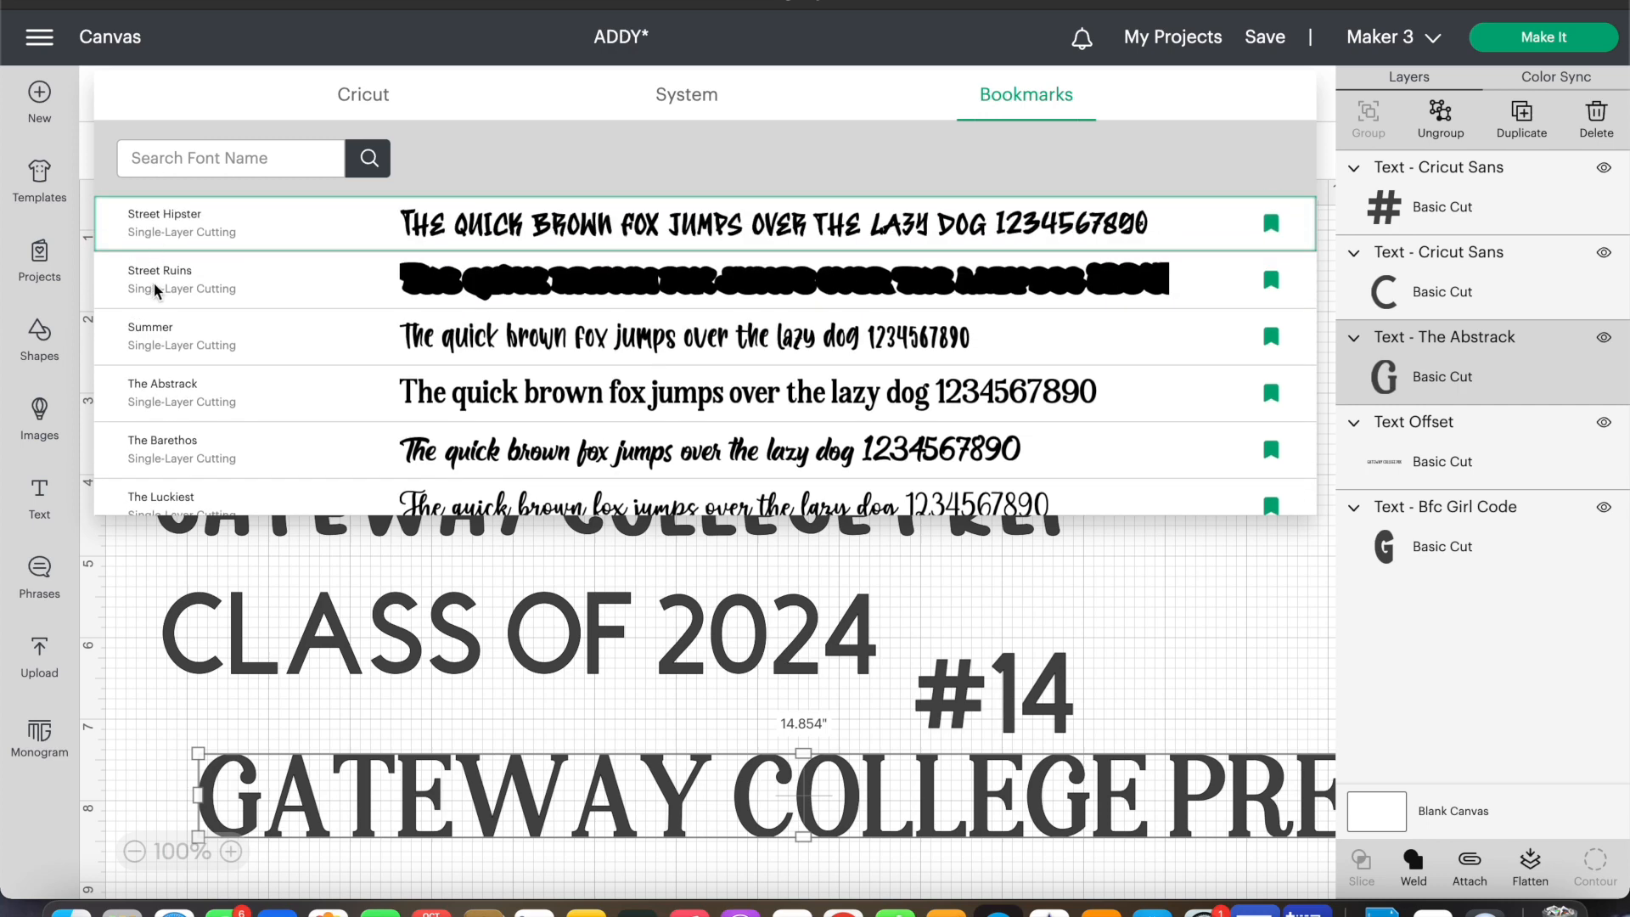
{"action": "left_click", "coordinate": [312, 341]}
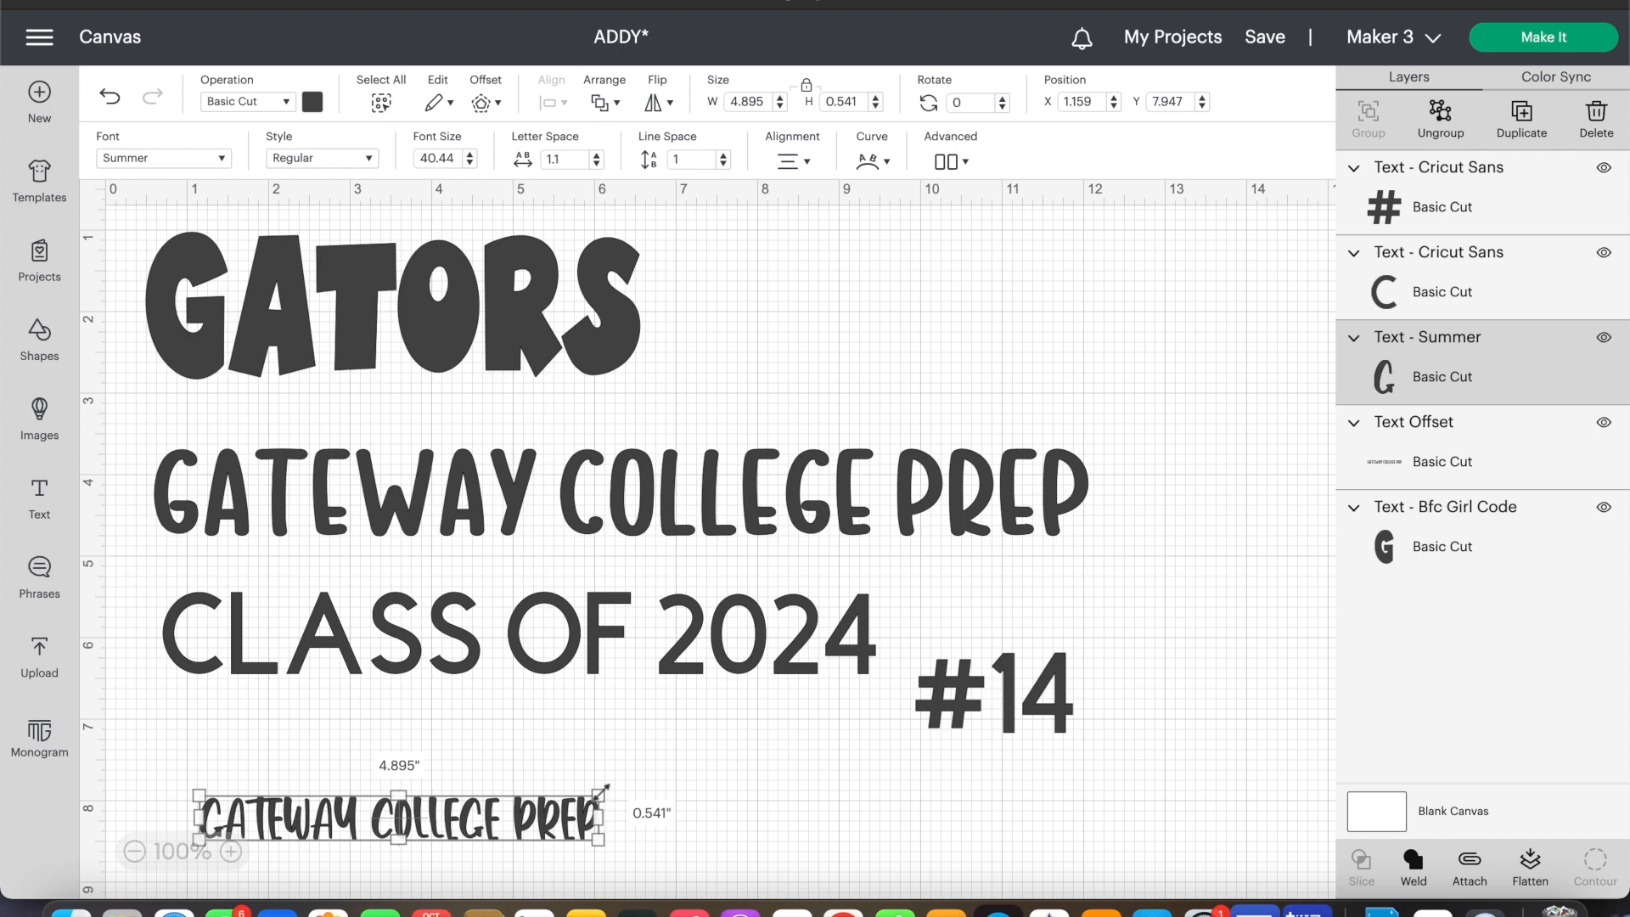
{"action": "left_click_drag", "start_coordinate": [601, 792], "coordinate": [925, 759]}
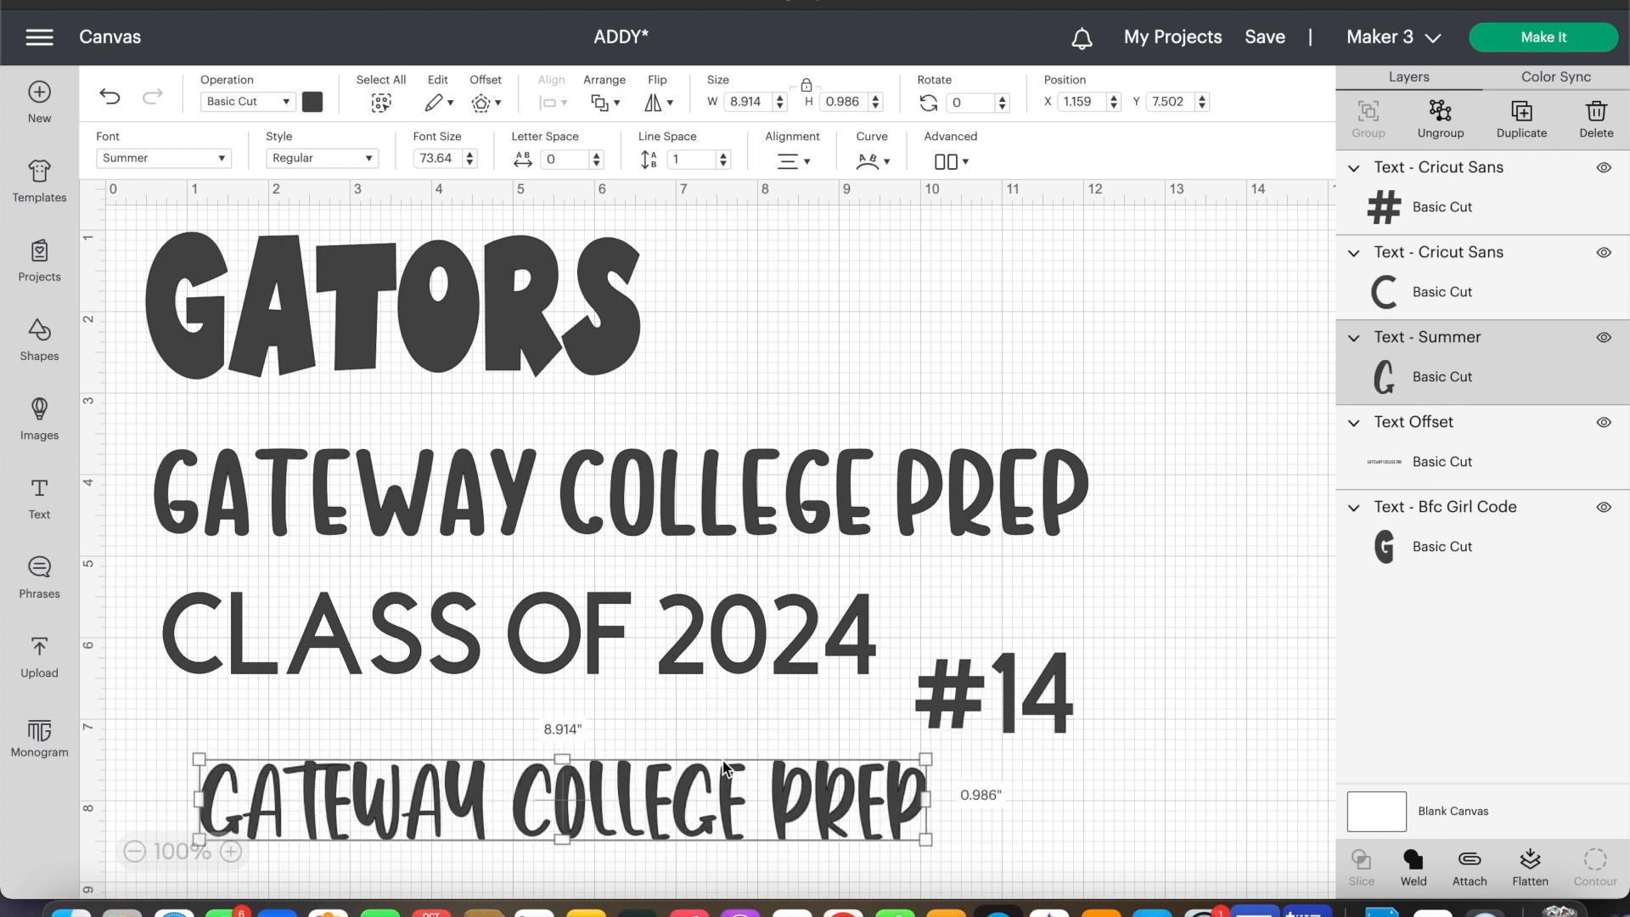
Step: Change the lower GATEWAY COLLEGE PREP text to the bookmarked font Springkles
{"action": "left_click", "coordinate": [140, 160]}
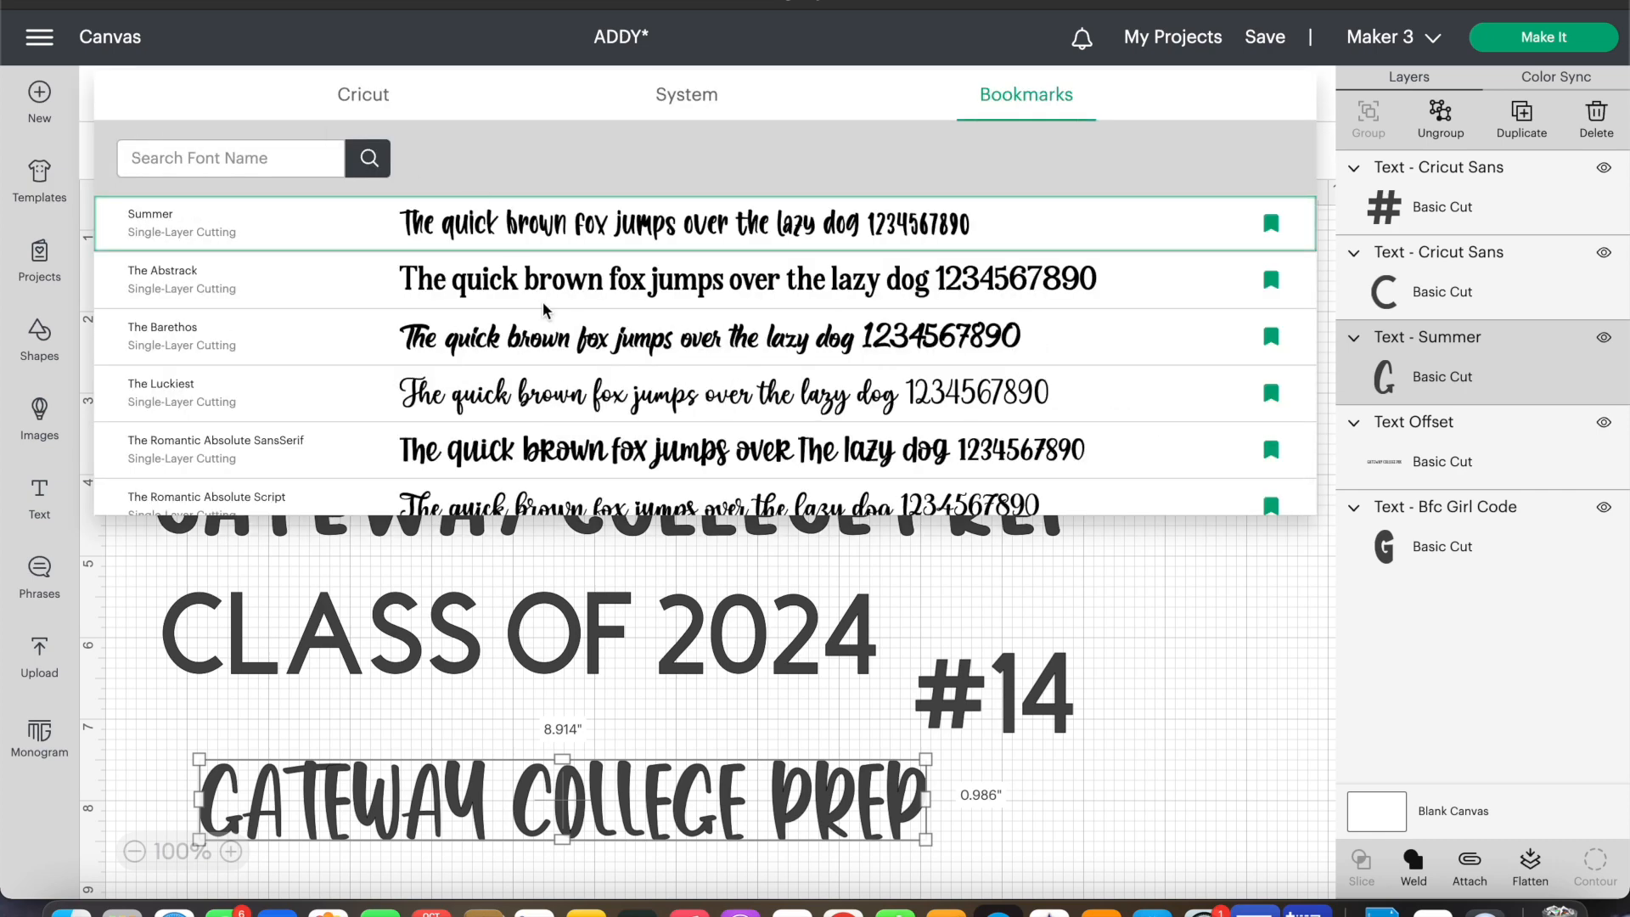
{"action": "scroll", "coordinate": [545, 309], "scroll_direction": "up", "scroll_amount": 5}
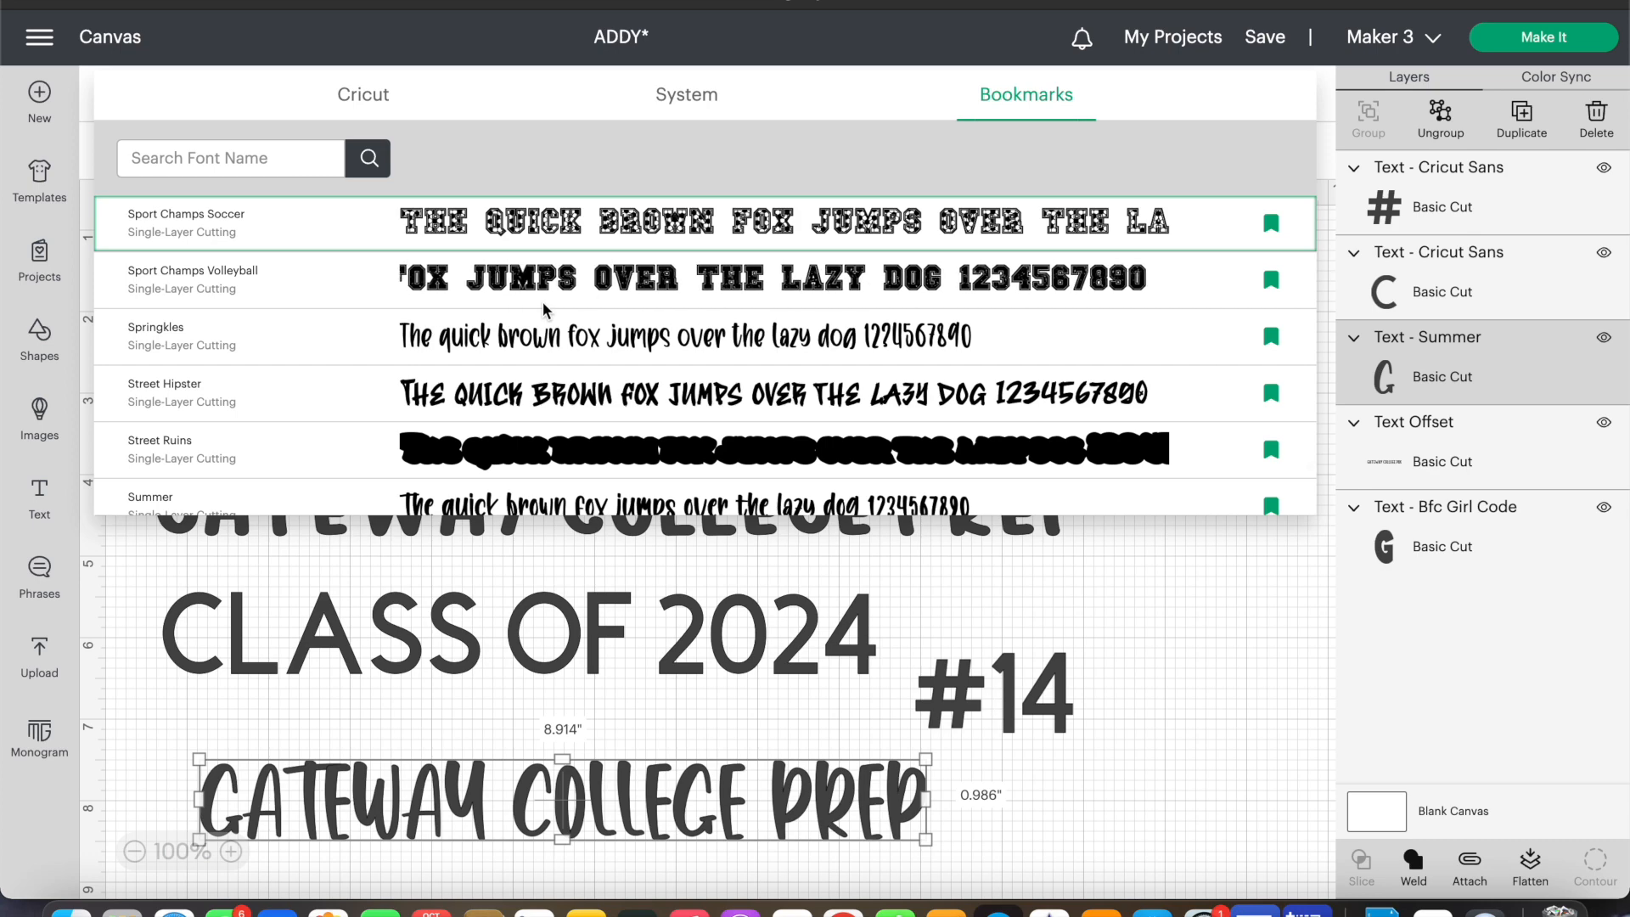
{"action": "left_click", "coordinate": [550, 346]}
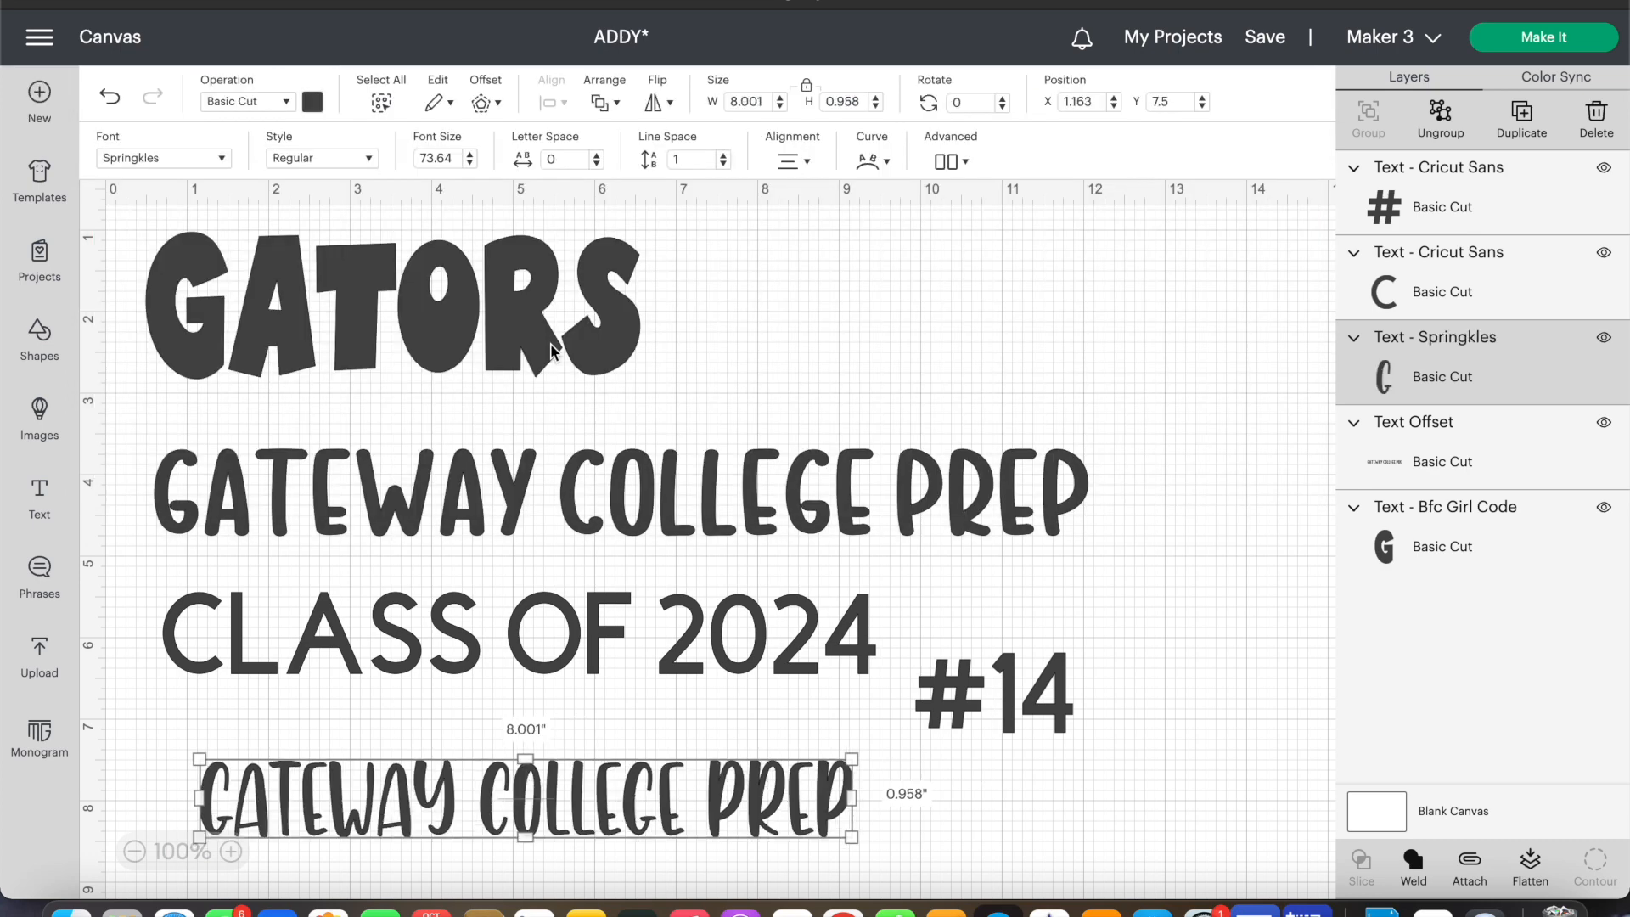
Step: Browse the bookmarked fonts for further alternatives for the lower GATEWAY COLLEGE PREP text, keeping Springkles
{"action": "left_click", "coordinate": [194, 161]}
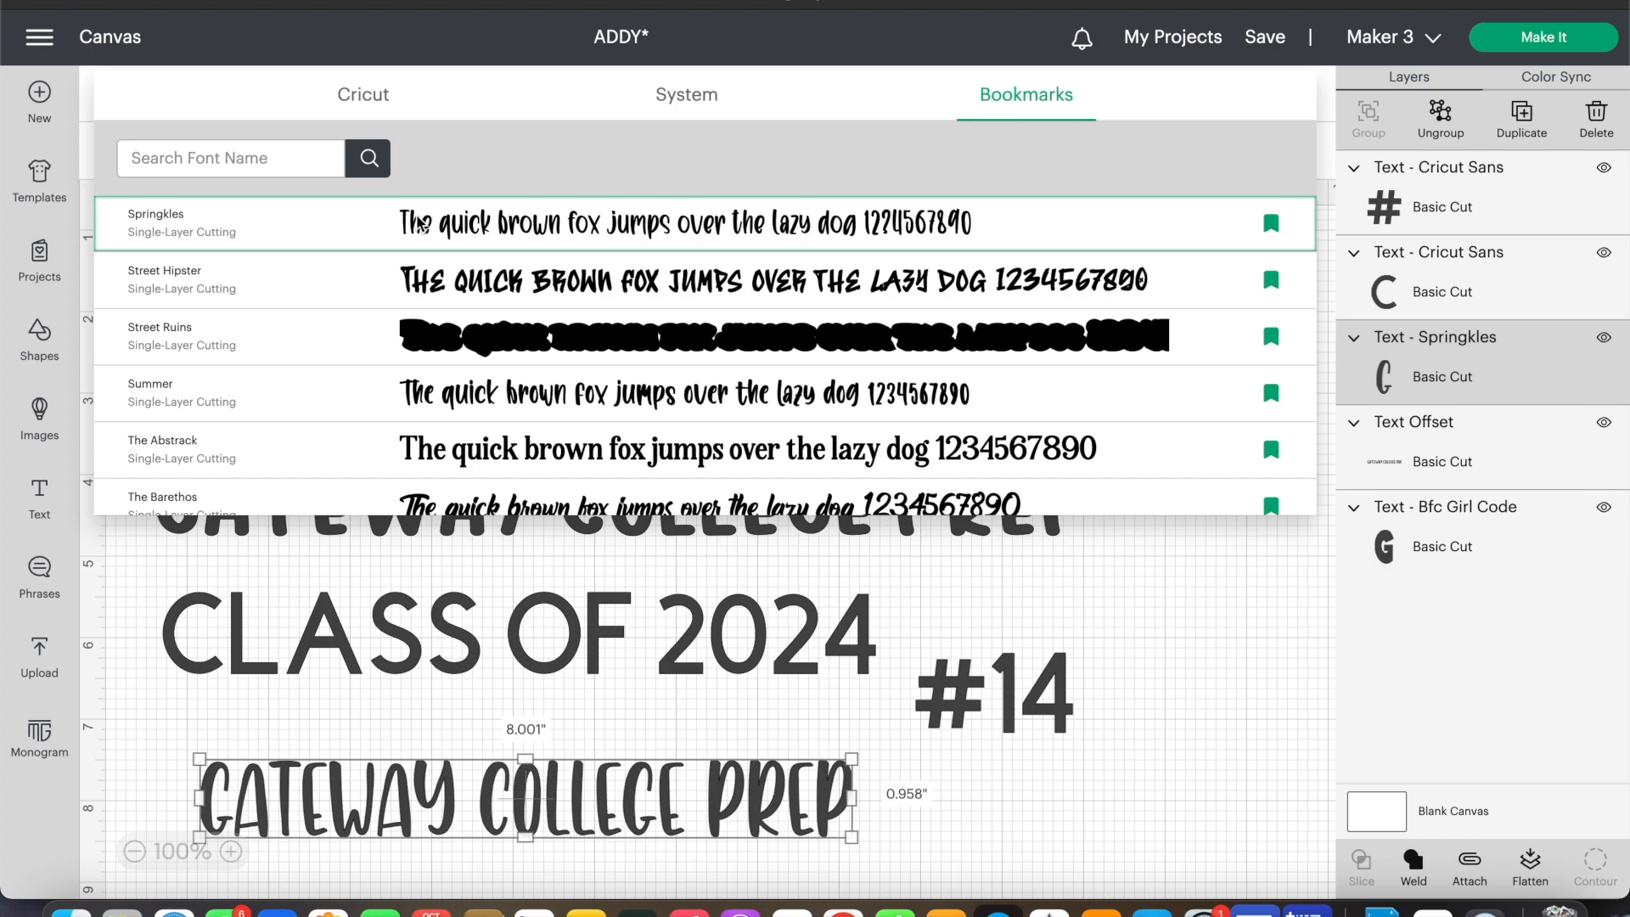
{"action": "scroll", "coordinate": [419, 222], "scroll_direction": "up", "scroll_amount": 5}
{"action": "scroll", "coordinate": [419, 223], "scroll_direction": "up", "scroll_amount": 5}
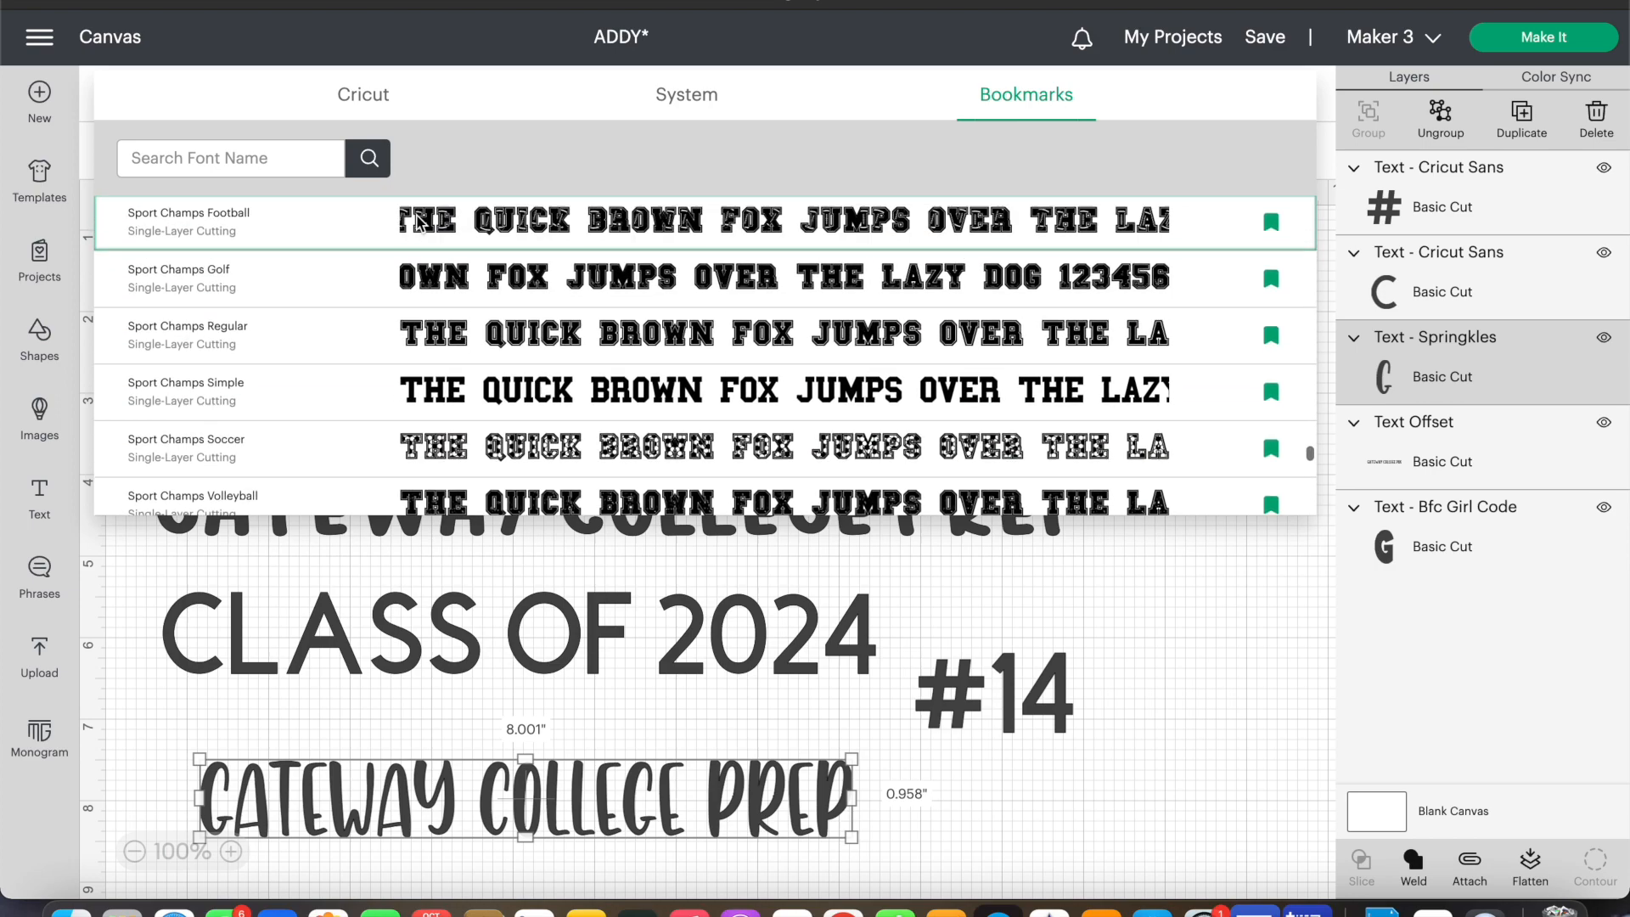
{"action": "scroll", "coordinate": [419, 223], "scroll_direction": "up", "scroll_amount": 5}
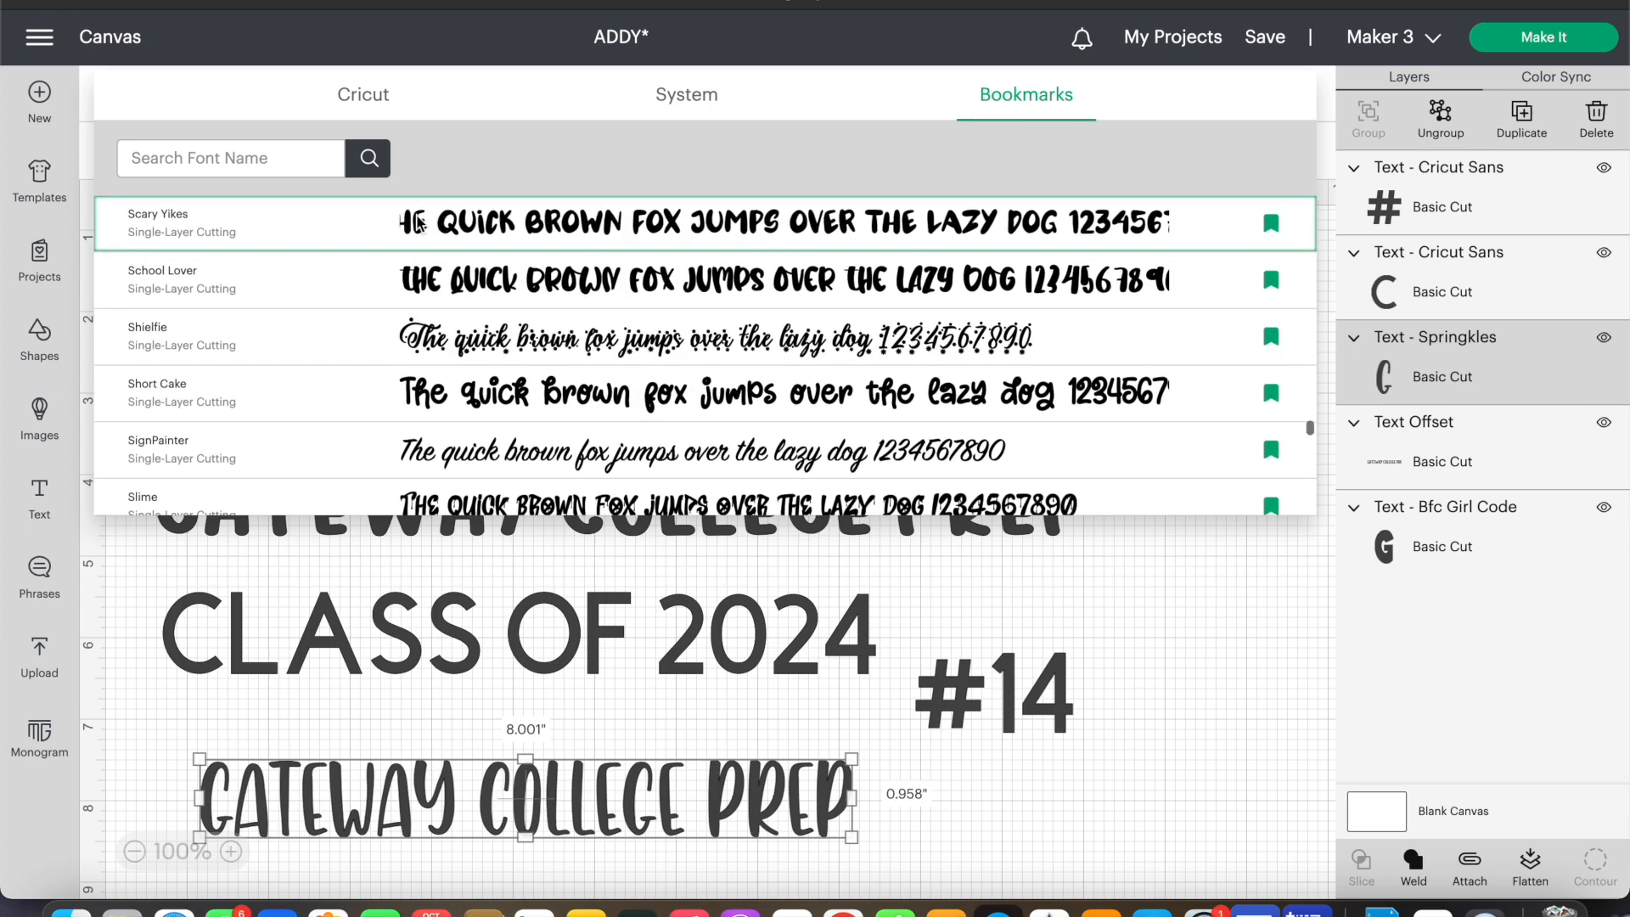
{"action": "scroll", "coordinate": [420, 223], "scroll_direction": "down", "scroll_amount": 1}
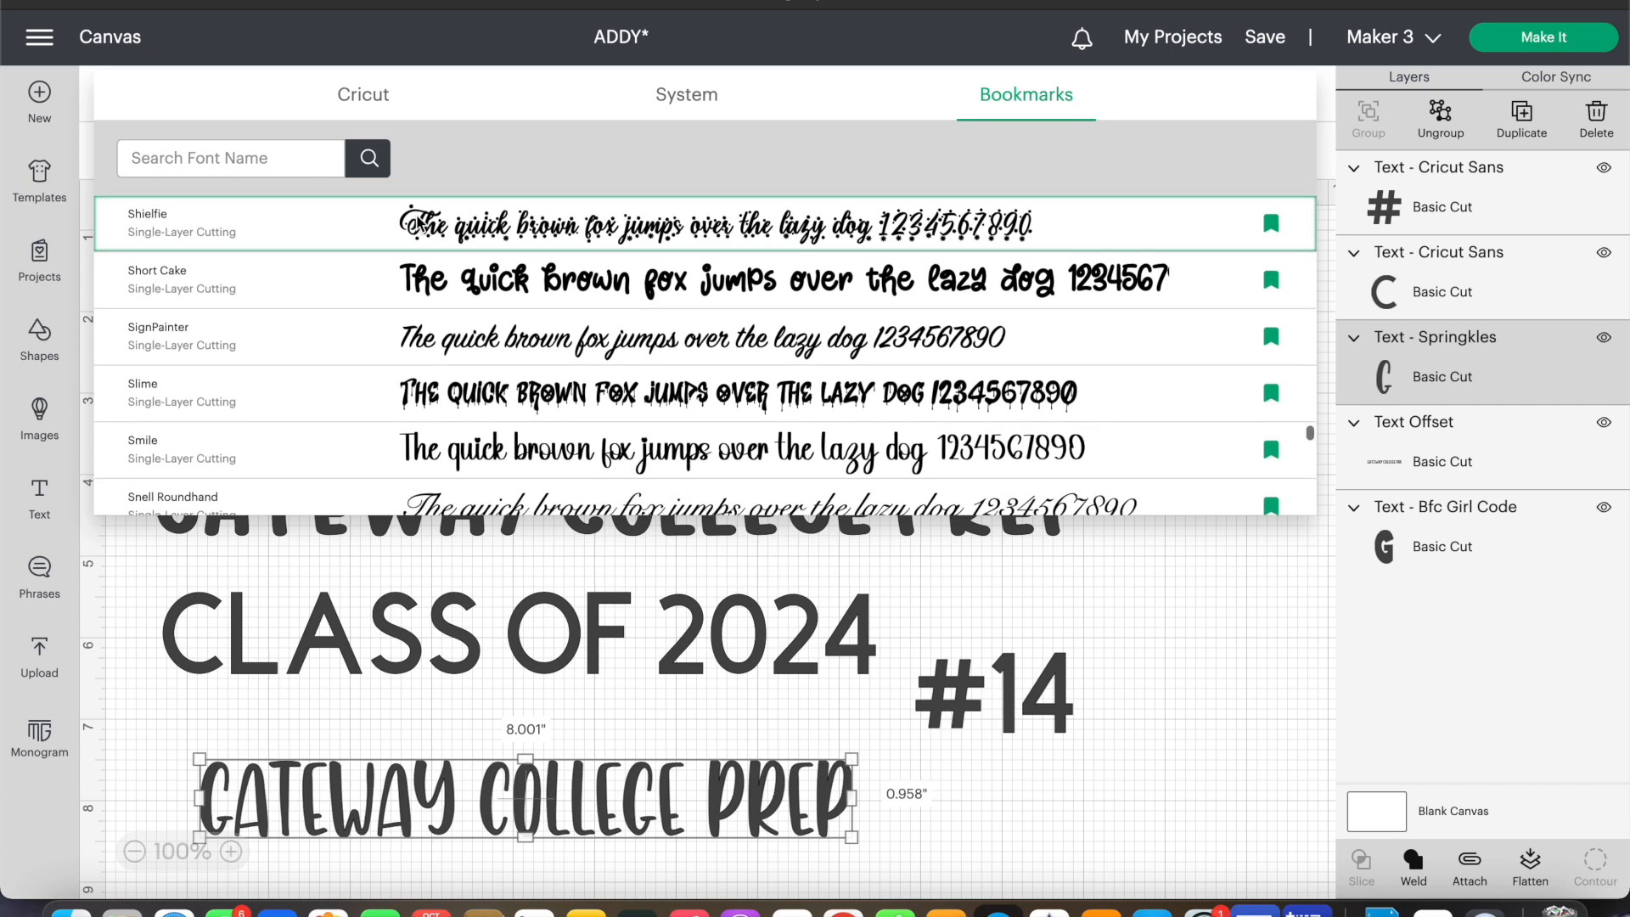
{"action": "scroll", "coordinate": [419, 222], "scroll_direction": "up", "scroll_amount": 5}
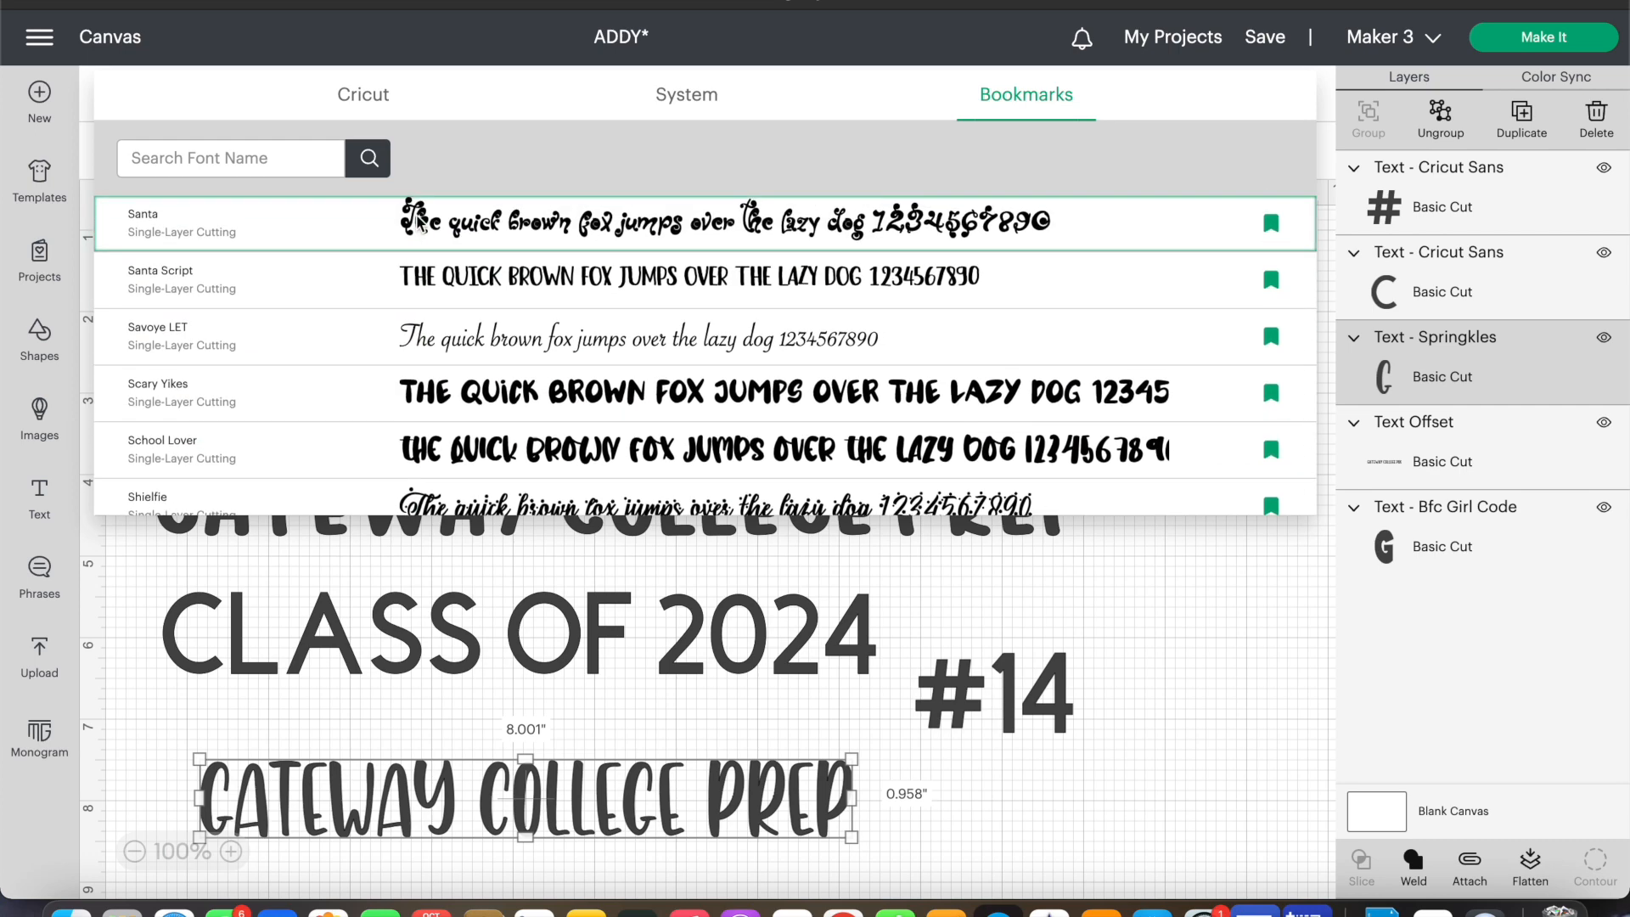
{"action": "scroll", "coordinate": [419, 222], "scroll_direction": "up", "scroll_amount": 4}
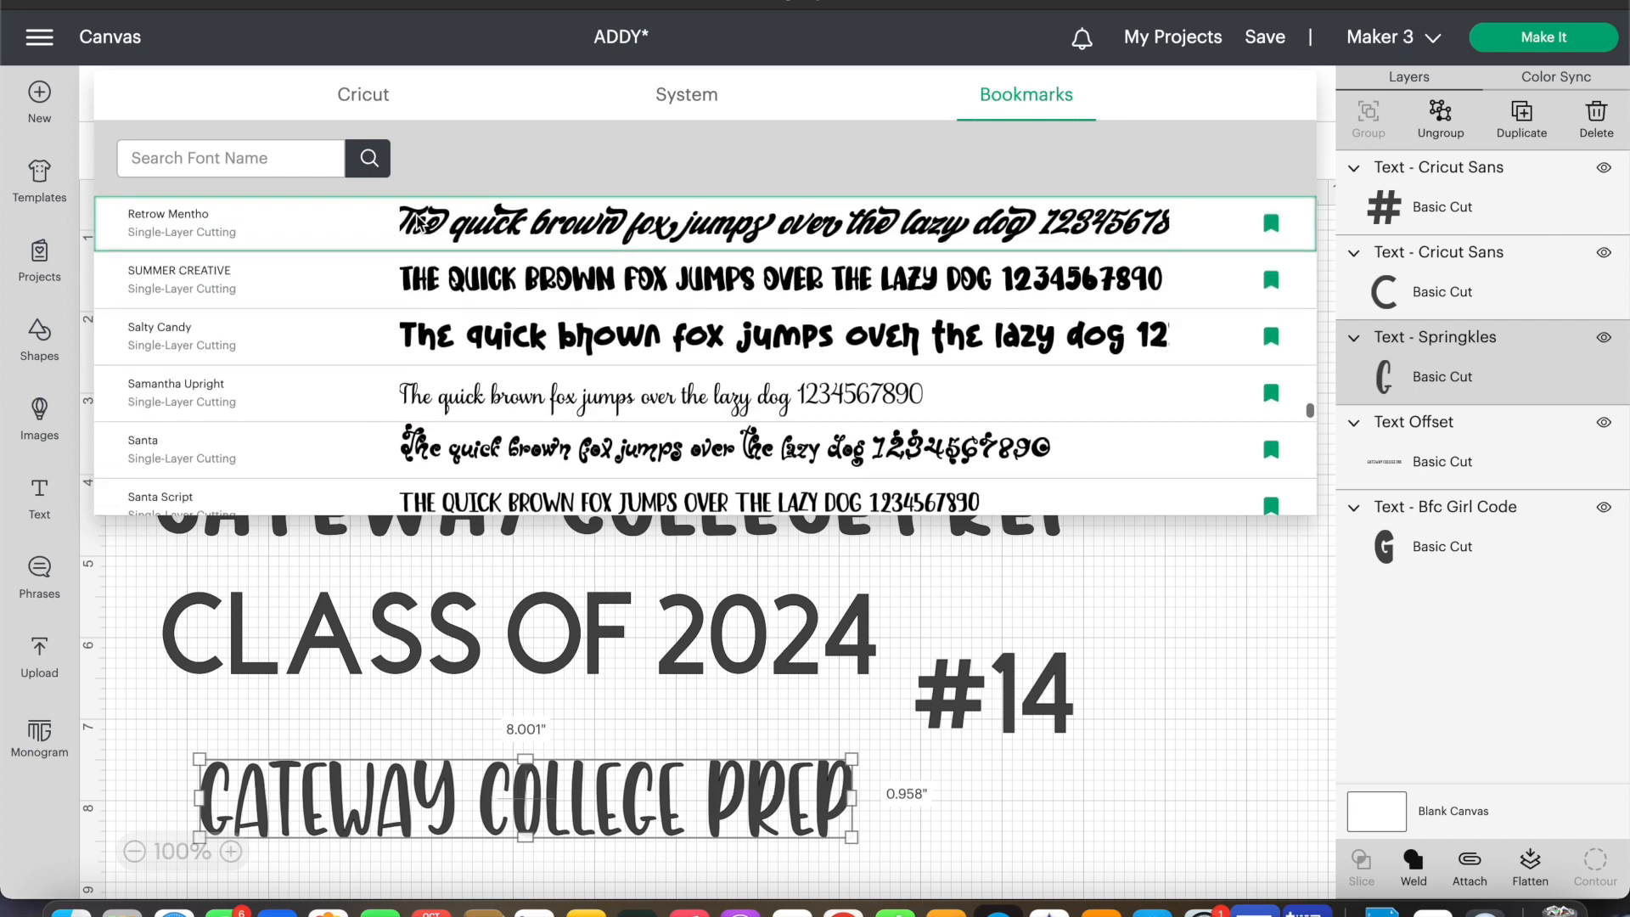
{"action": "scroll", "coordinate": [419, 222], "scroll_direction": "up", "scroll_amount": 2}
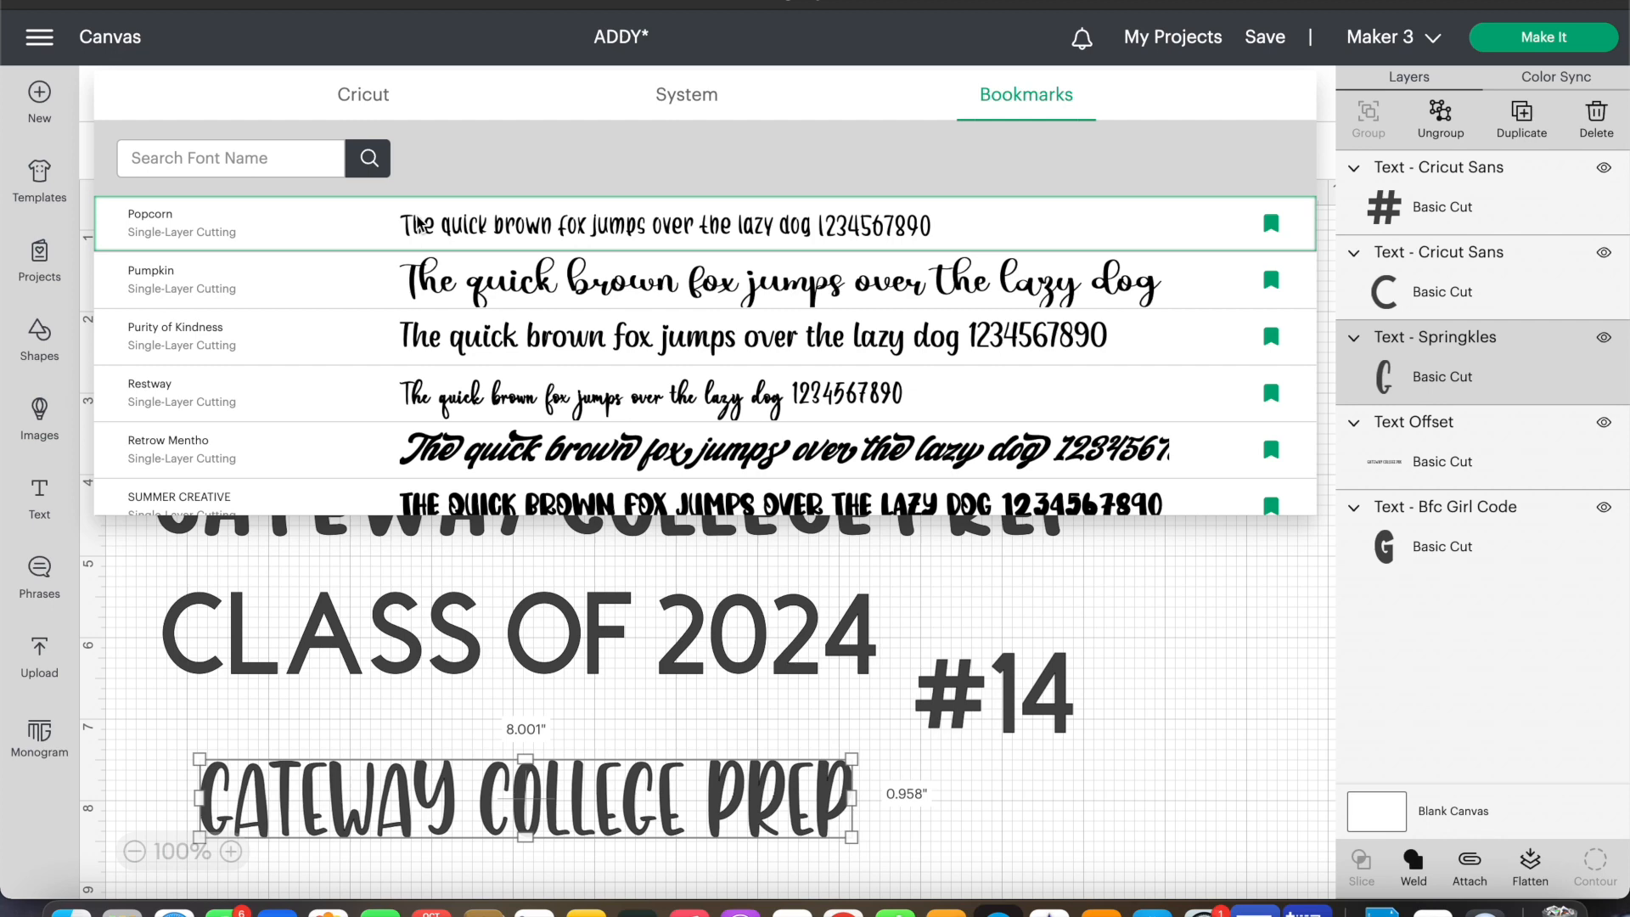
{"action": "scroll", "coordinate": [419, 223], "scroll_direction": "up", "scroll_amount": 10}
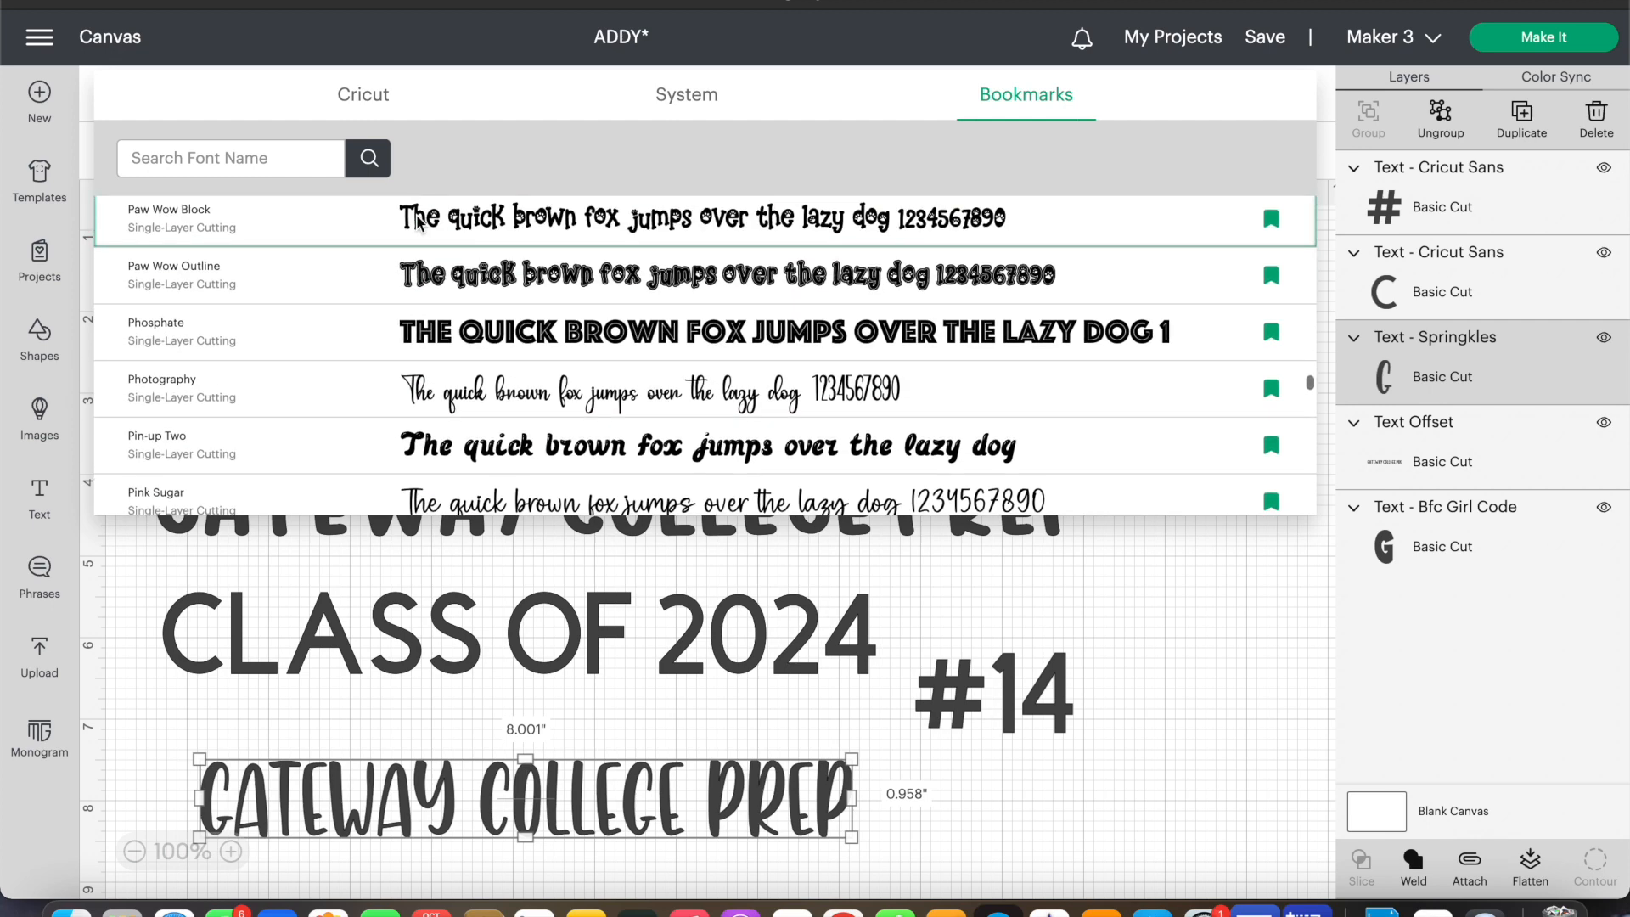
{"action": "scroll", "coordinate": [419, 222], "scroll_direction": "up", "scroll_amount": 3}
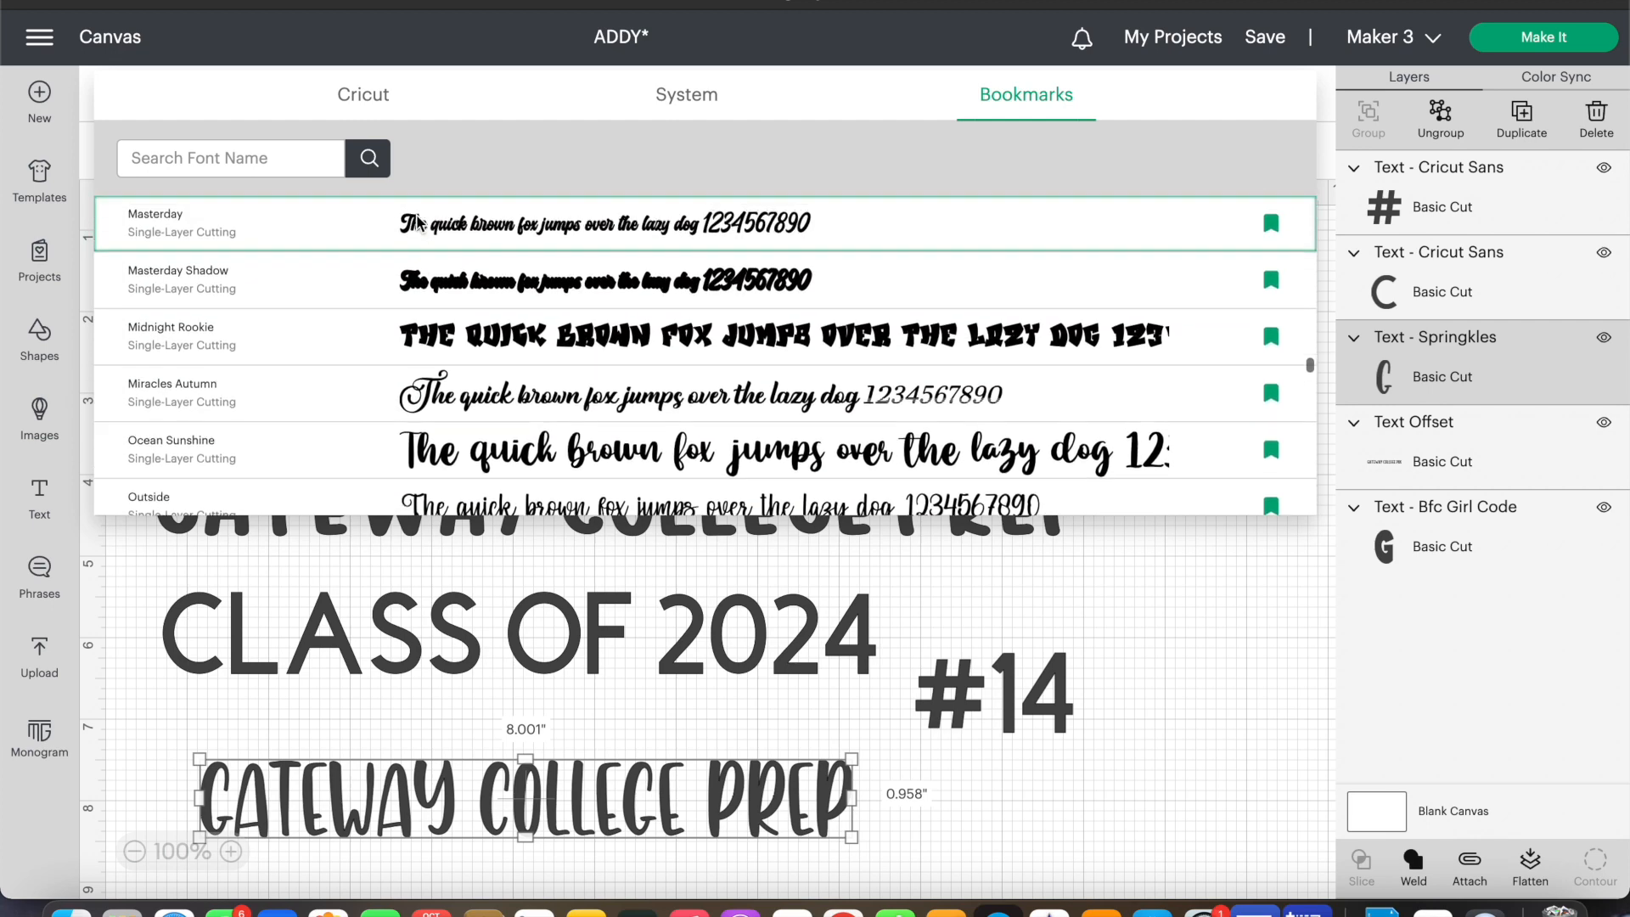
{"action": "scroll", "coordinate": [419, 223], "scroll_direction": "up", "scroll_amount": 5}
{"action": "scroll", "coordinate": [420, 222], "scroll_direction": "up", "scroll_amount": 3}
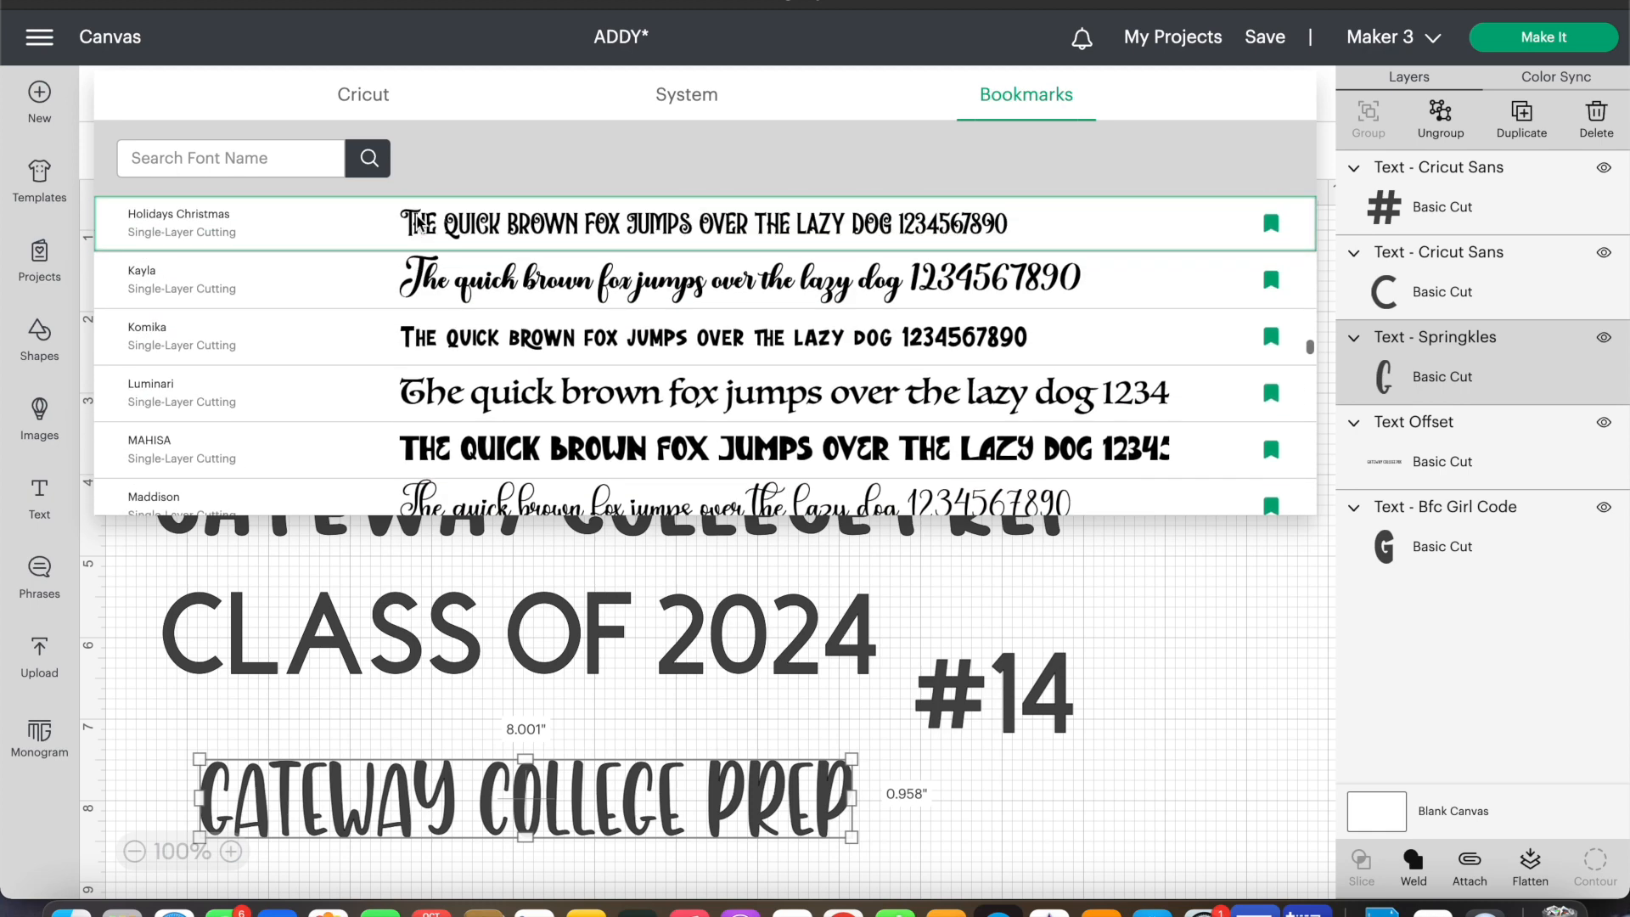
{"action": "scroll", "coordinate": [419, 222], "scroll_direction": "up", "scroll_amount": 5}
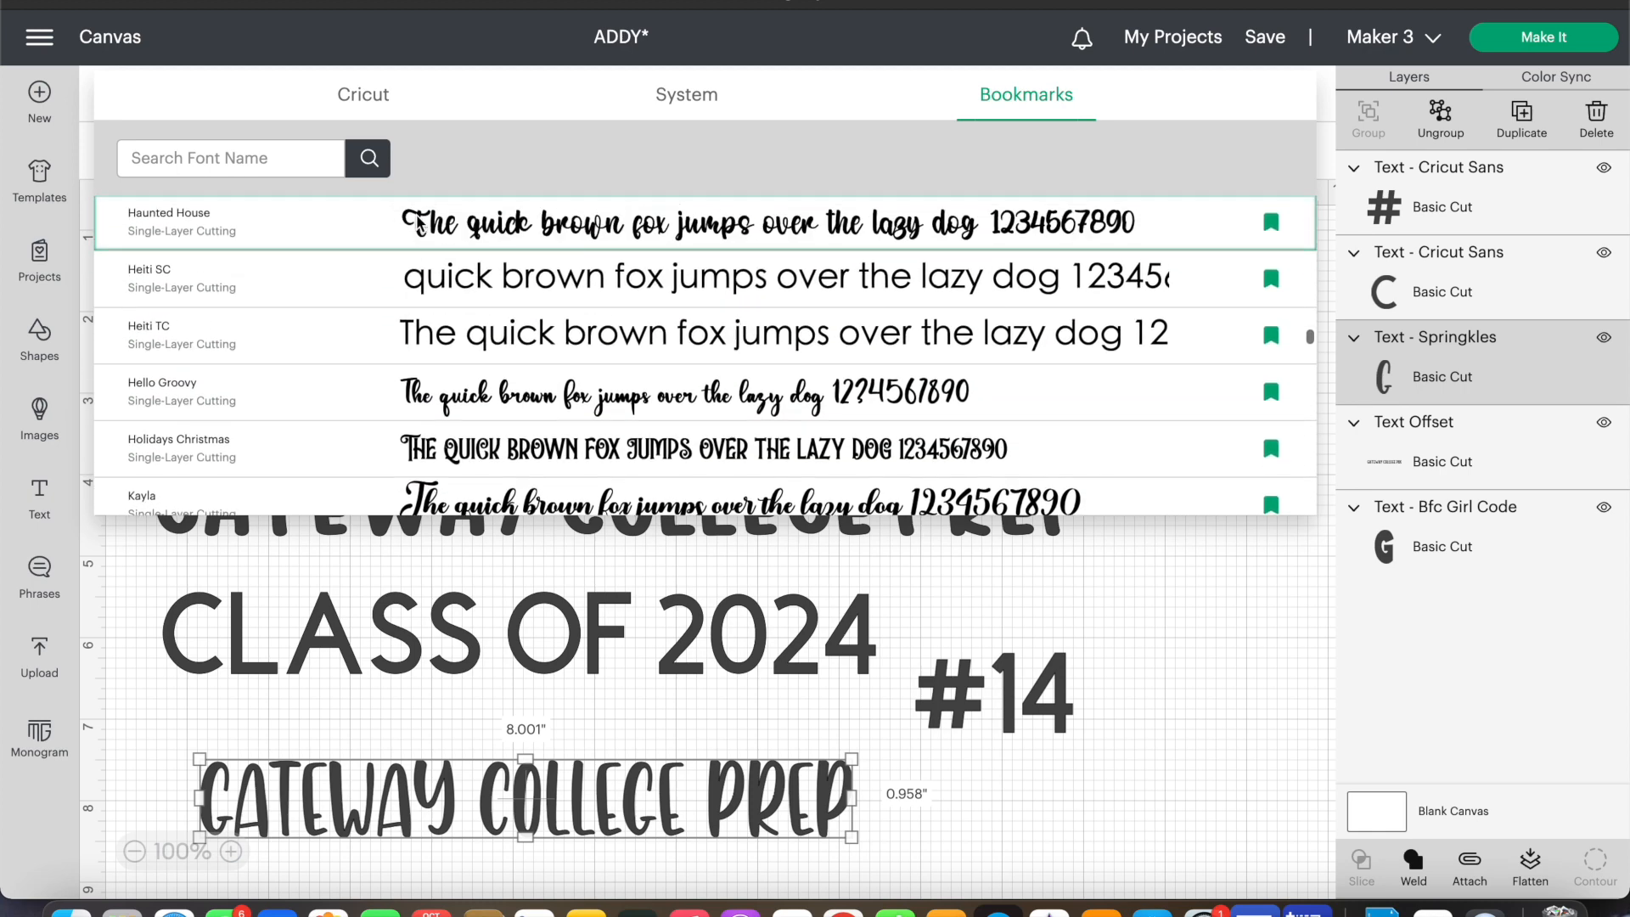
{"action": "scroll", "coordinate": [420, 222], "scroll_direction": "up", "scroll_amount": 5}
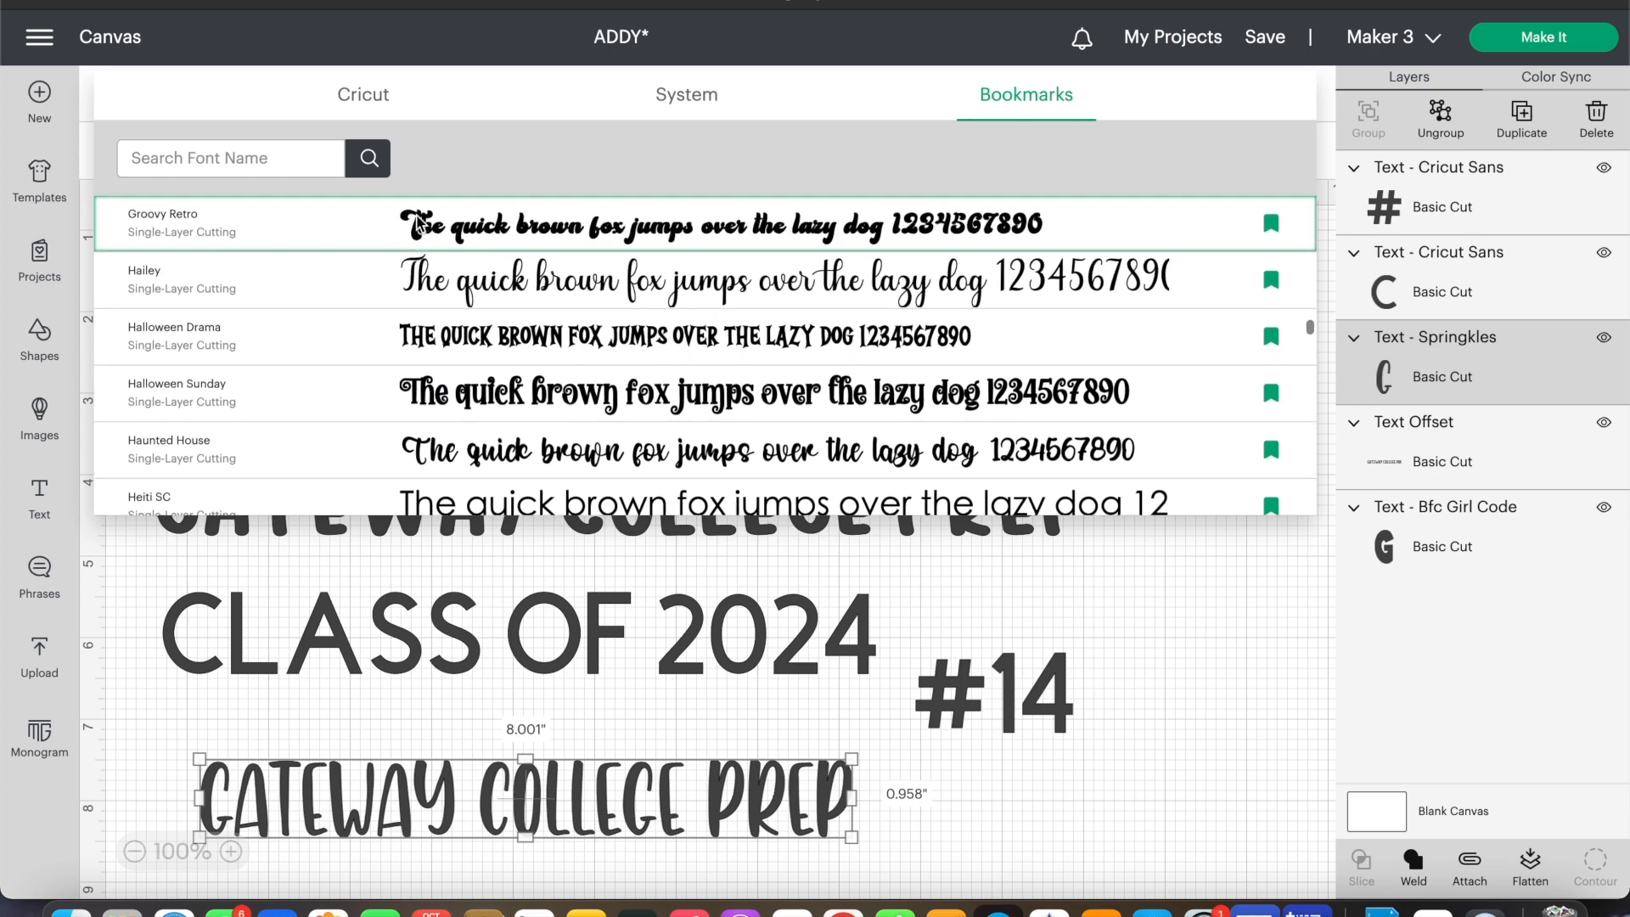
{"action": "scroll", "coordinate": [417, 223], "scroll_direction": "up", "scroll_amount": 1}
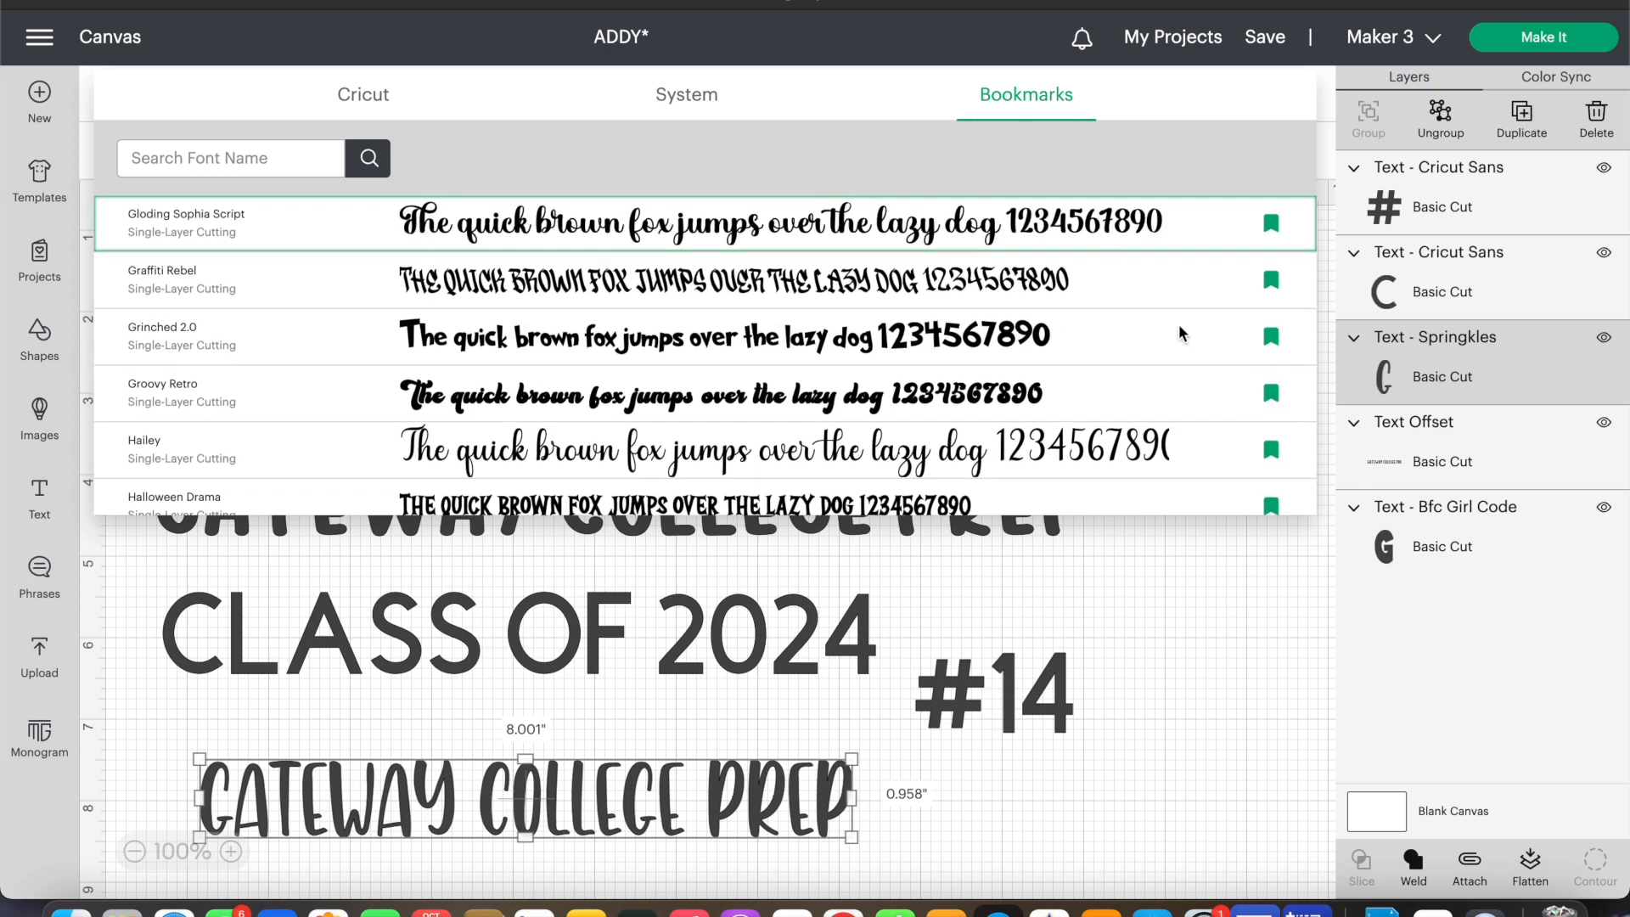
{"action": "left_click", "coordinate": [1148, 752]}
Step: Delete the old GATEWAY COLLEGE PREP offset and move CLASS OF 2024 down below #14
{"action": "left_click", "coordinate": [762, 513]}
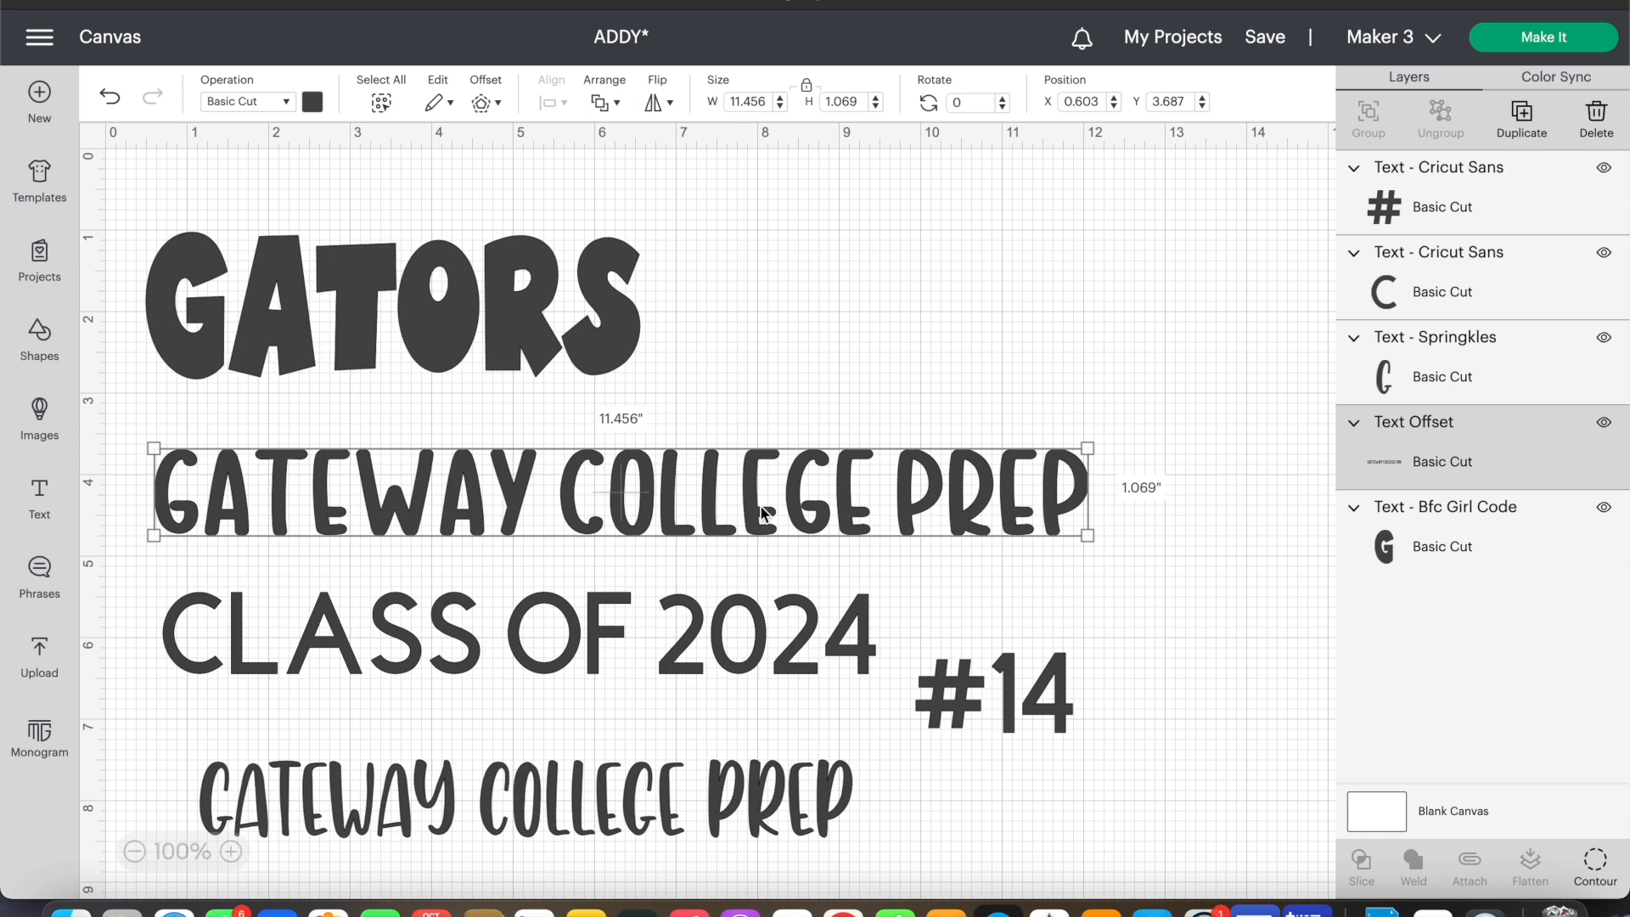
{"action": "key", "text": "Delete"}
{"action": "left_click_drag", "start_coordinate": [552, 788], "coordinate": [589, 596]}
{"action": "left_click_drag", "start_coordinate": [555, 659], "coordinate": [597, 681]}
Step: Place the Springkles GATEWAY COLLEGE PREP text just under GATORS and enlarge it to about 9.97 by 1.19 inches
{"action": "left_click", "coordinate": [623, 606]}
{"action": "left_click_drag", "start_coordinate": [623, 606], "coordinate": [540, 478]}
{"action": "left_click_drag", "start_coordinate": [811, 428], "coordinate": [968, 412]}
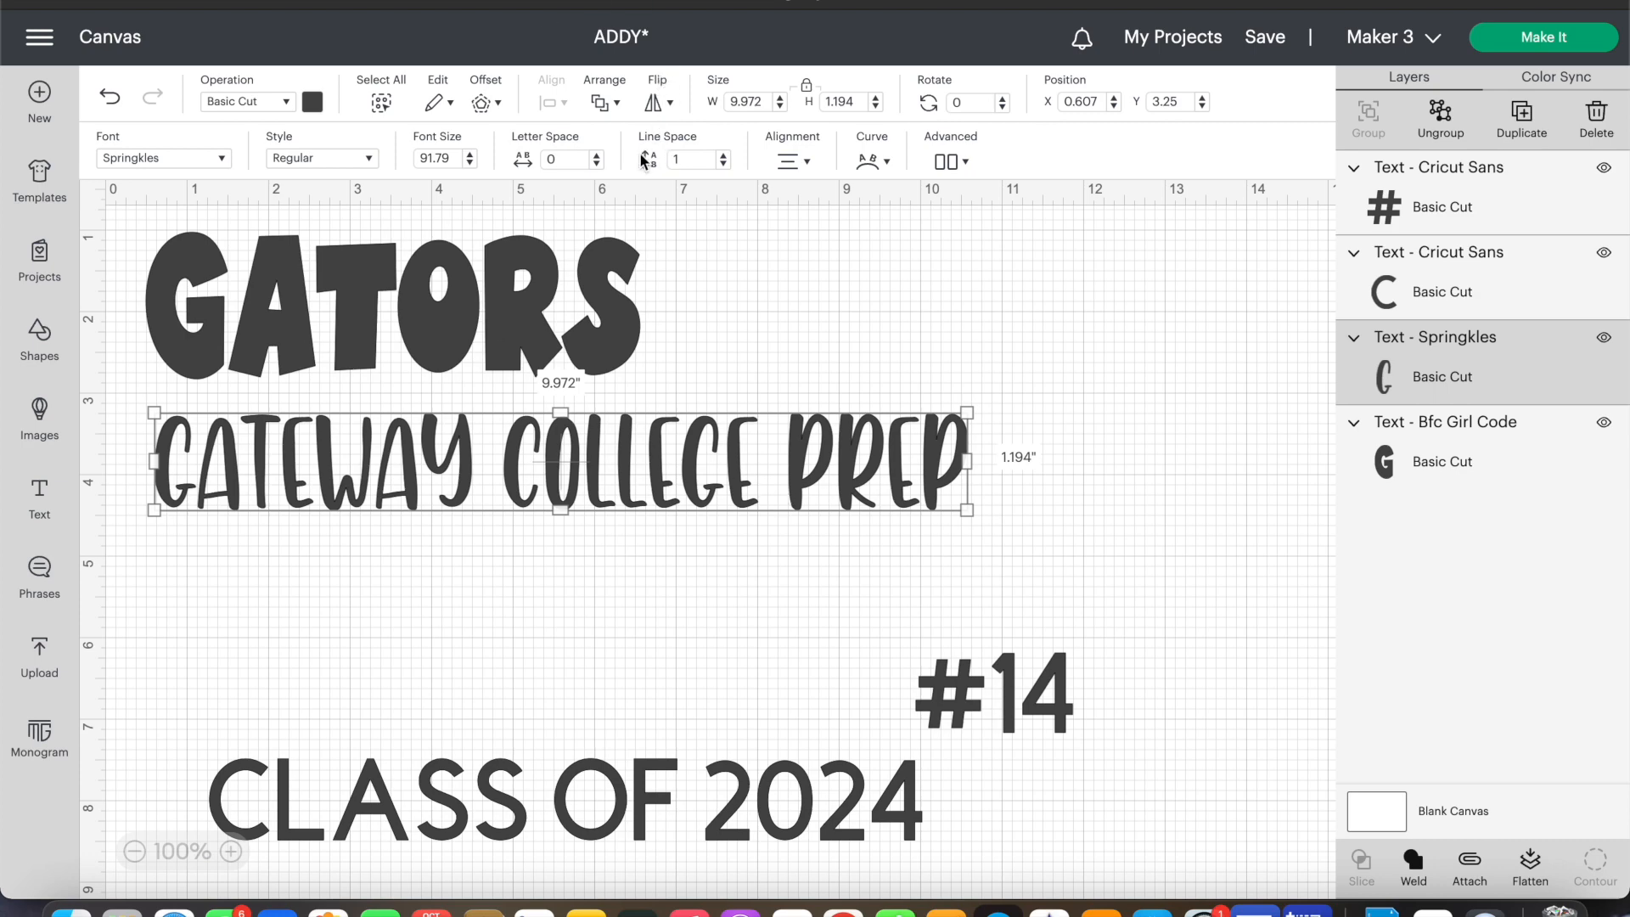
Step: Set the letter spacing of the GATEWAY COLLEGE PREP text to 0.5
{"action": "left_click", "coordinate": [597, 155]}
{"action": "left_click", "coordinate": [597, 155]}
{"action": "left_click", "coordinate": [597, 155]}
{"action": "left_click", "coordinate": [597, 155]}
{"action": "left_click", "coordinate": [597, 155]}
{"action": "left_click", "coordinate": [596, 155]}
{"action": "left_click", "coordinate": [597, 155]}
{"action": "left_click", "coordinate": [597, 156]}
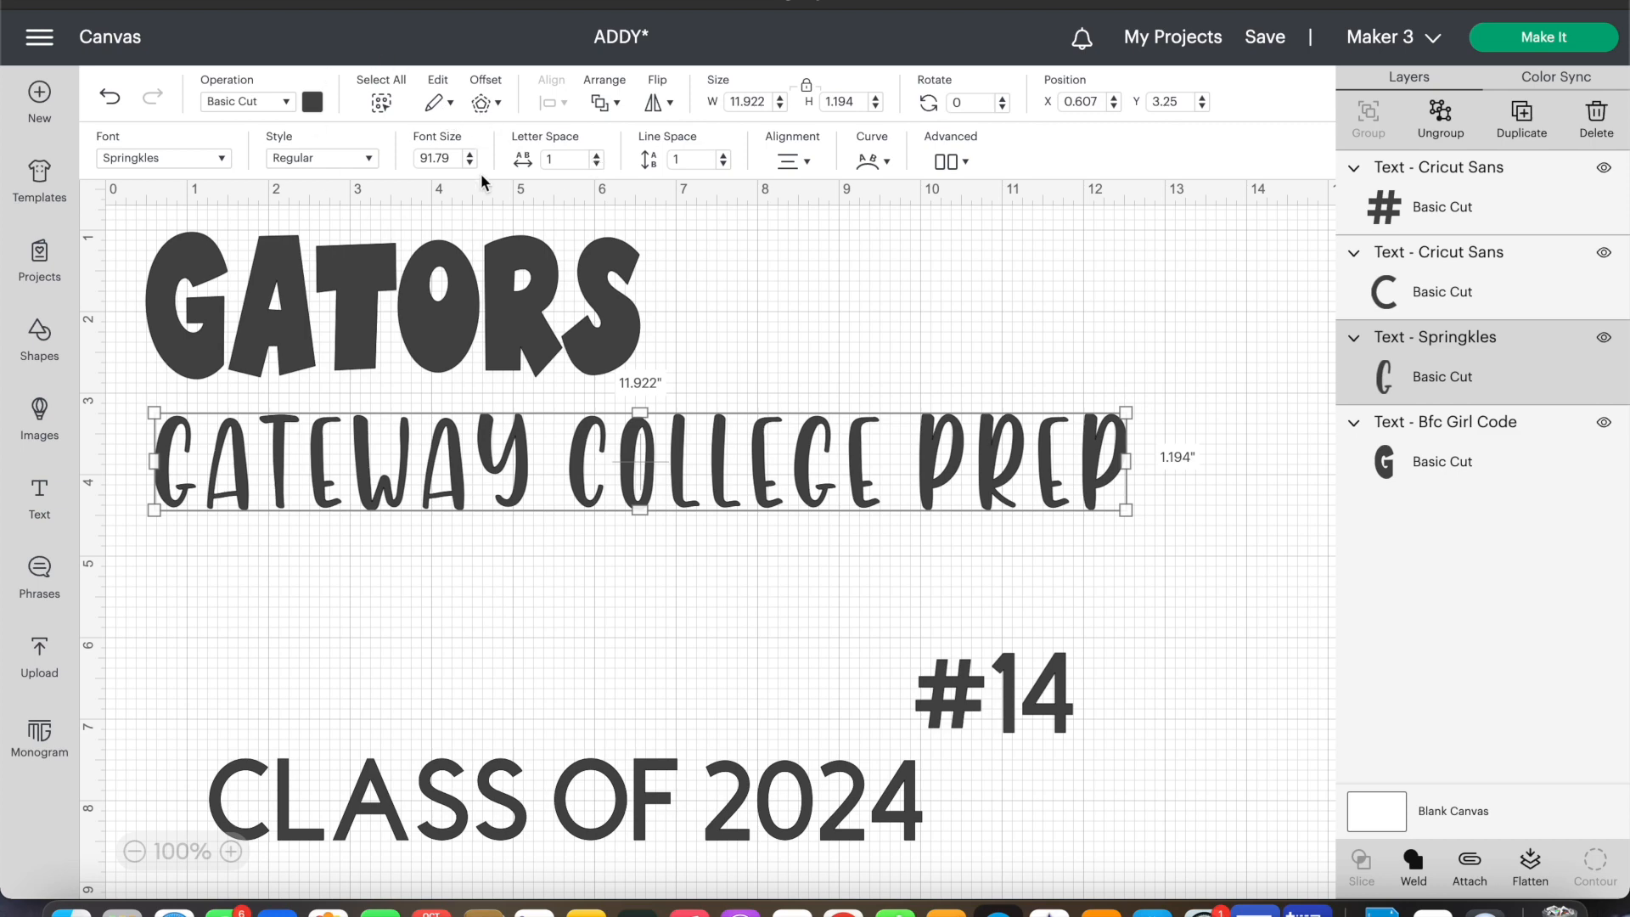
{"action": "left_click", "coordinate": [598, 165]}
{"action": "left_click", "coordinate": [598, 166]}
{"action": "left_click", "coordinate": [598, 166]}
{"action": "left_click", "coordinate": [597, 165]}
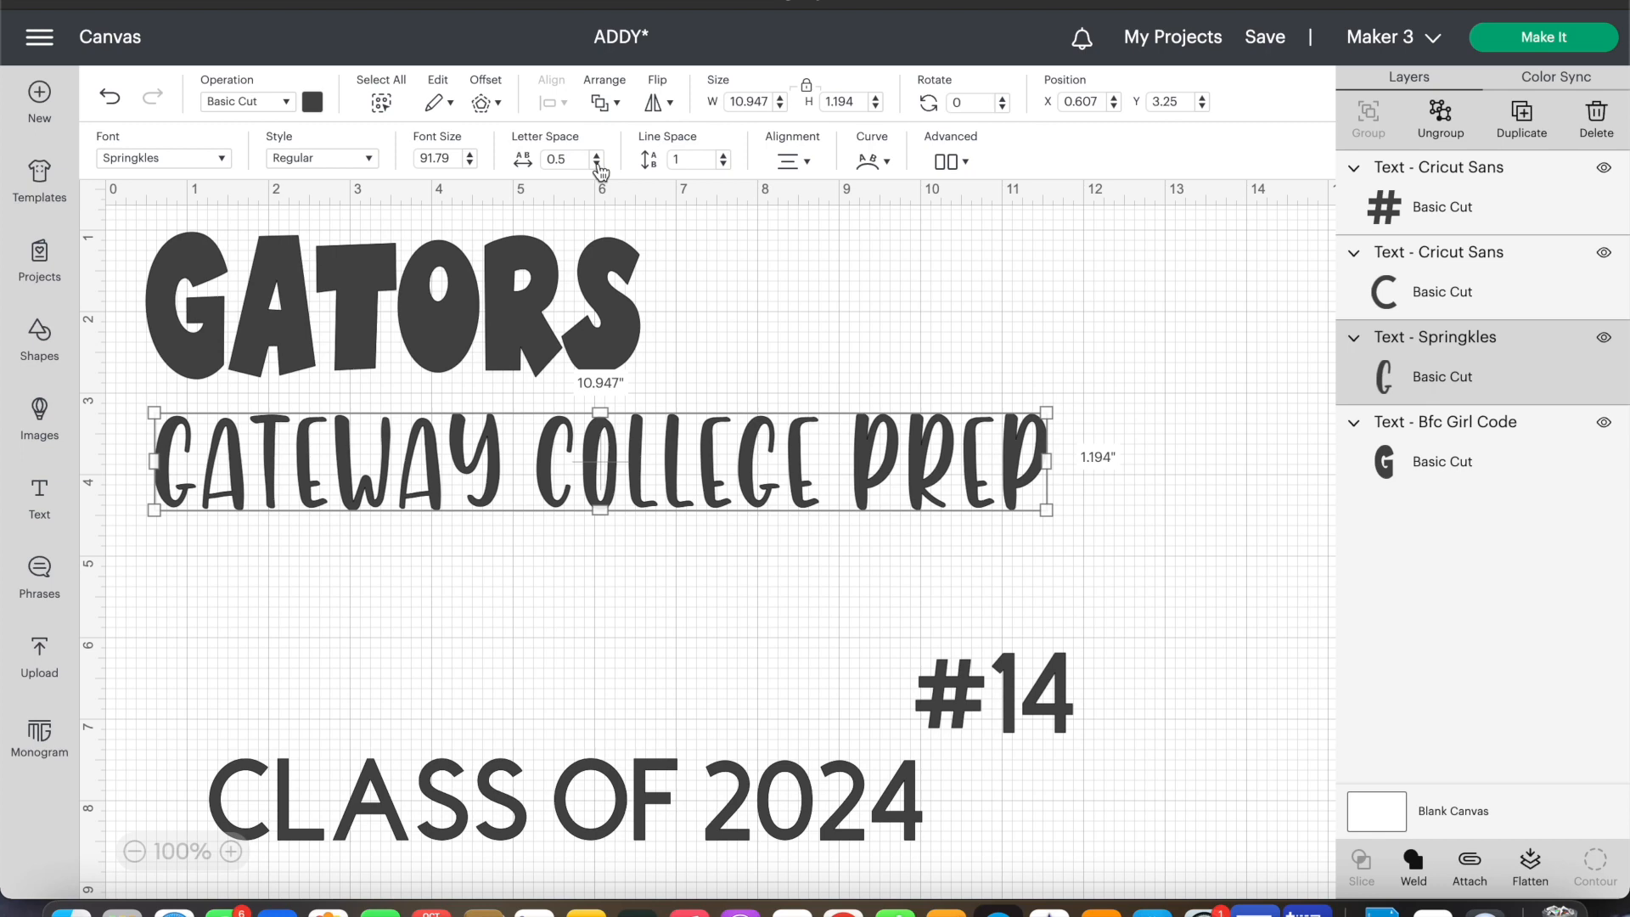
Step: Try a 0.04-inch rounded, welded offset on GATEWAY COLLEGE PREP, move the original text below it, and delete the offset
{"action": "left_click", "coordinate": [483, 104]}
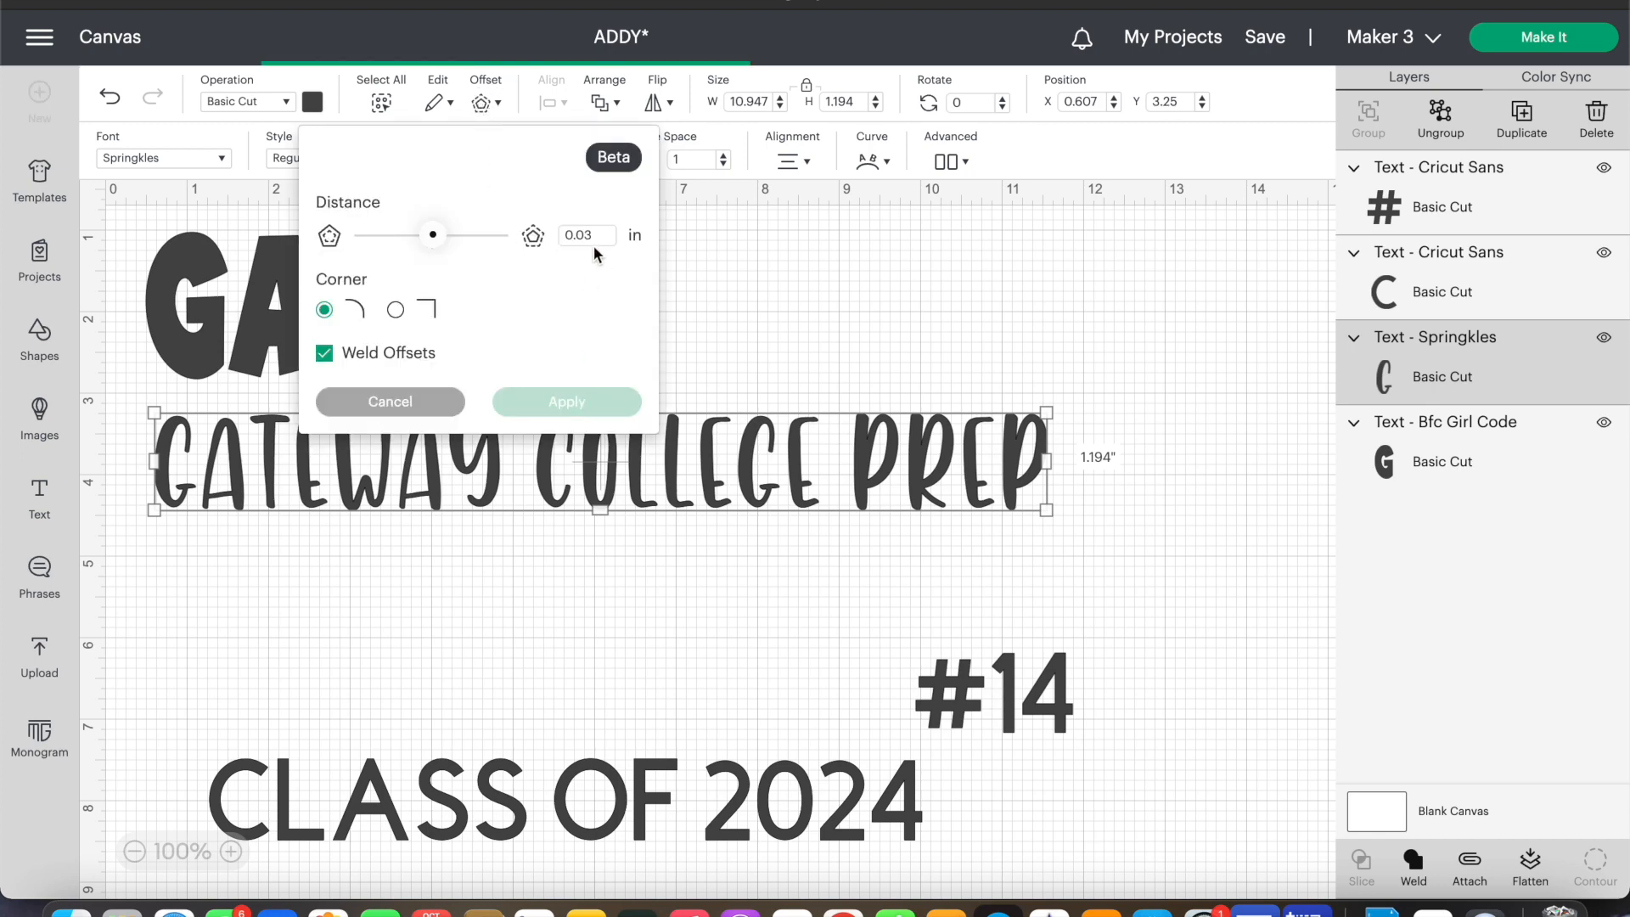
{"action": "left_click", "coordinate": [599, 235]}
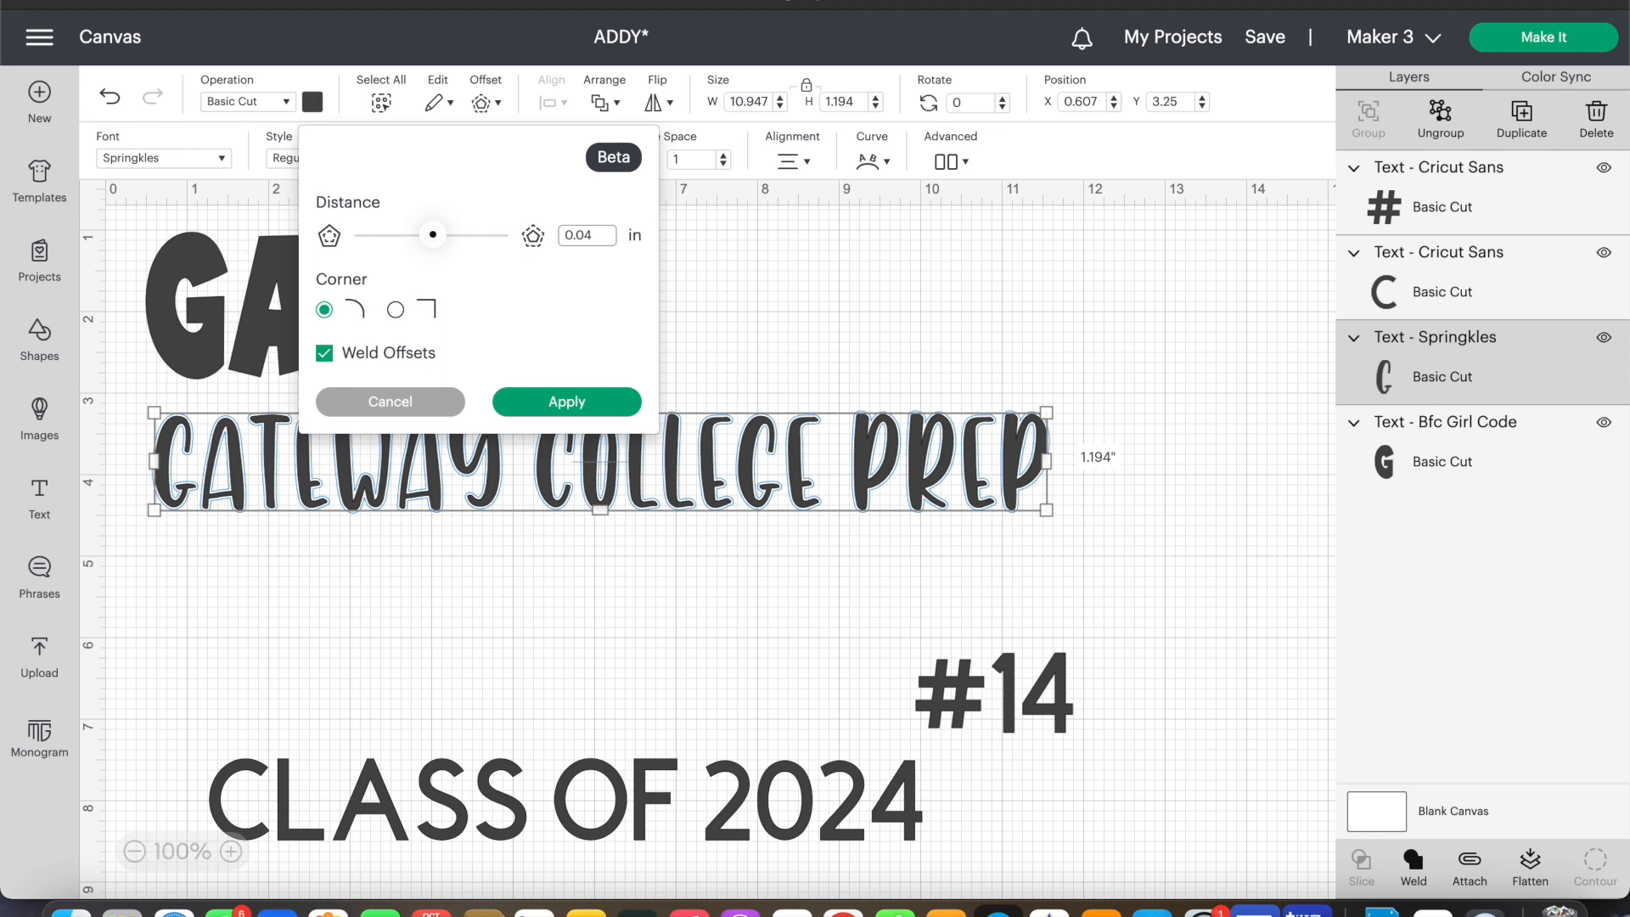
{"action": "left_click", "coordinate": [567, 401]}
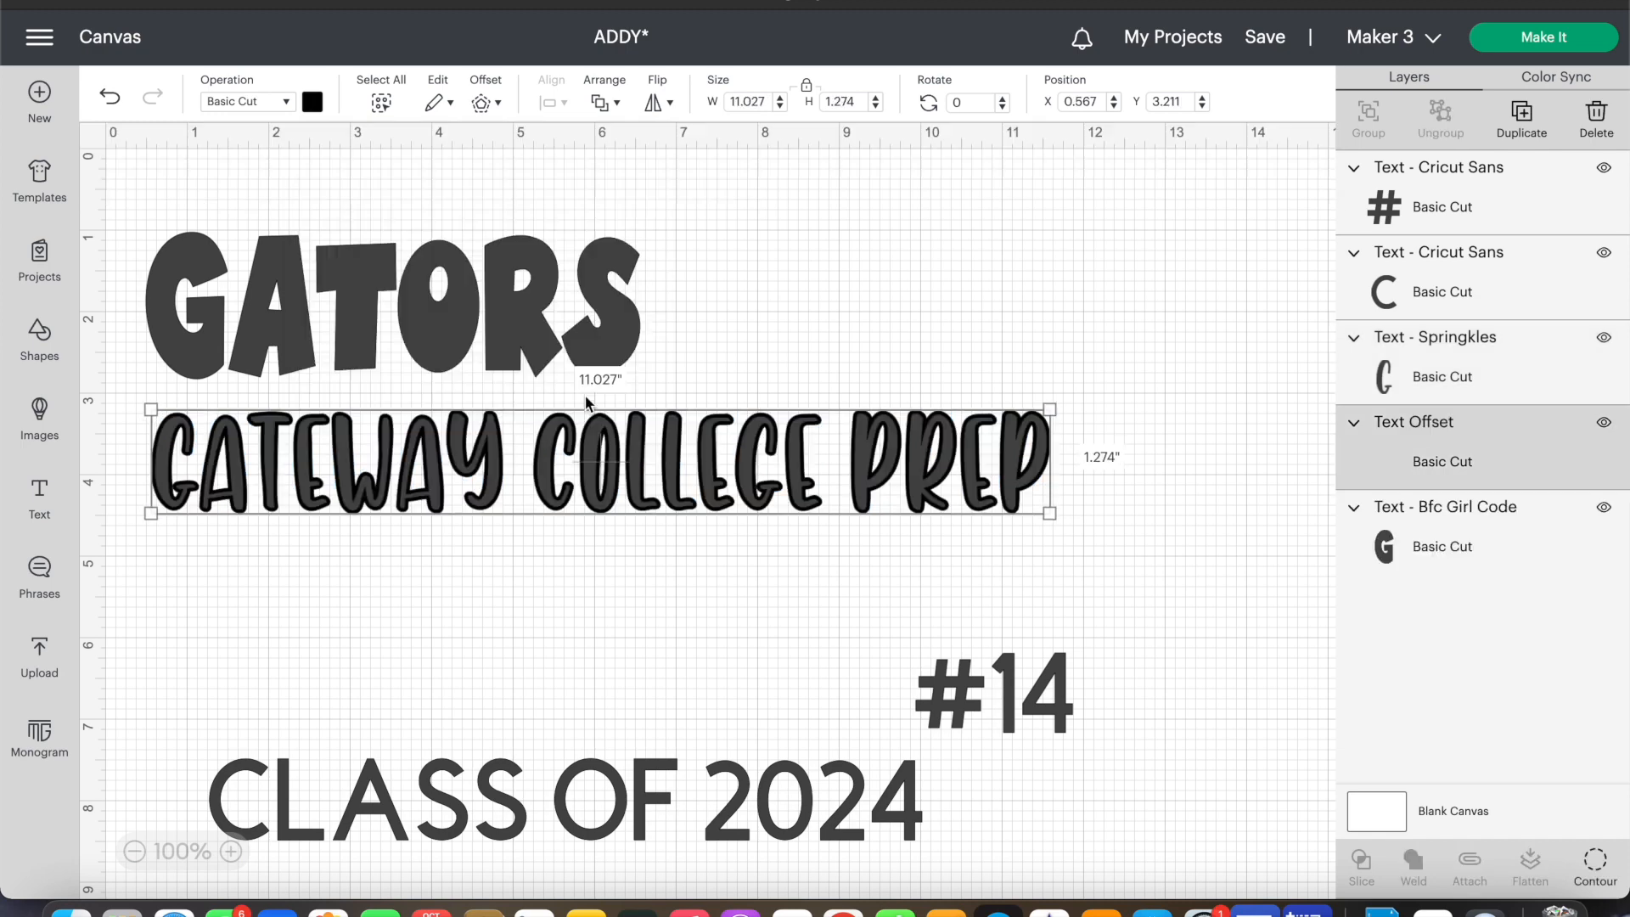
{"action": "left_click_drag", "start_coordinate": [727, 488], "coordinate": [715, 634]}
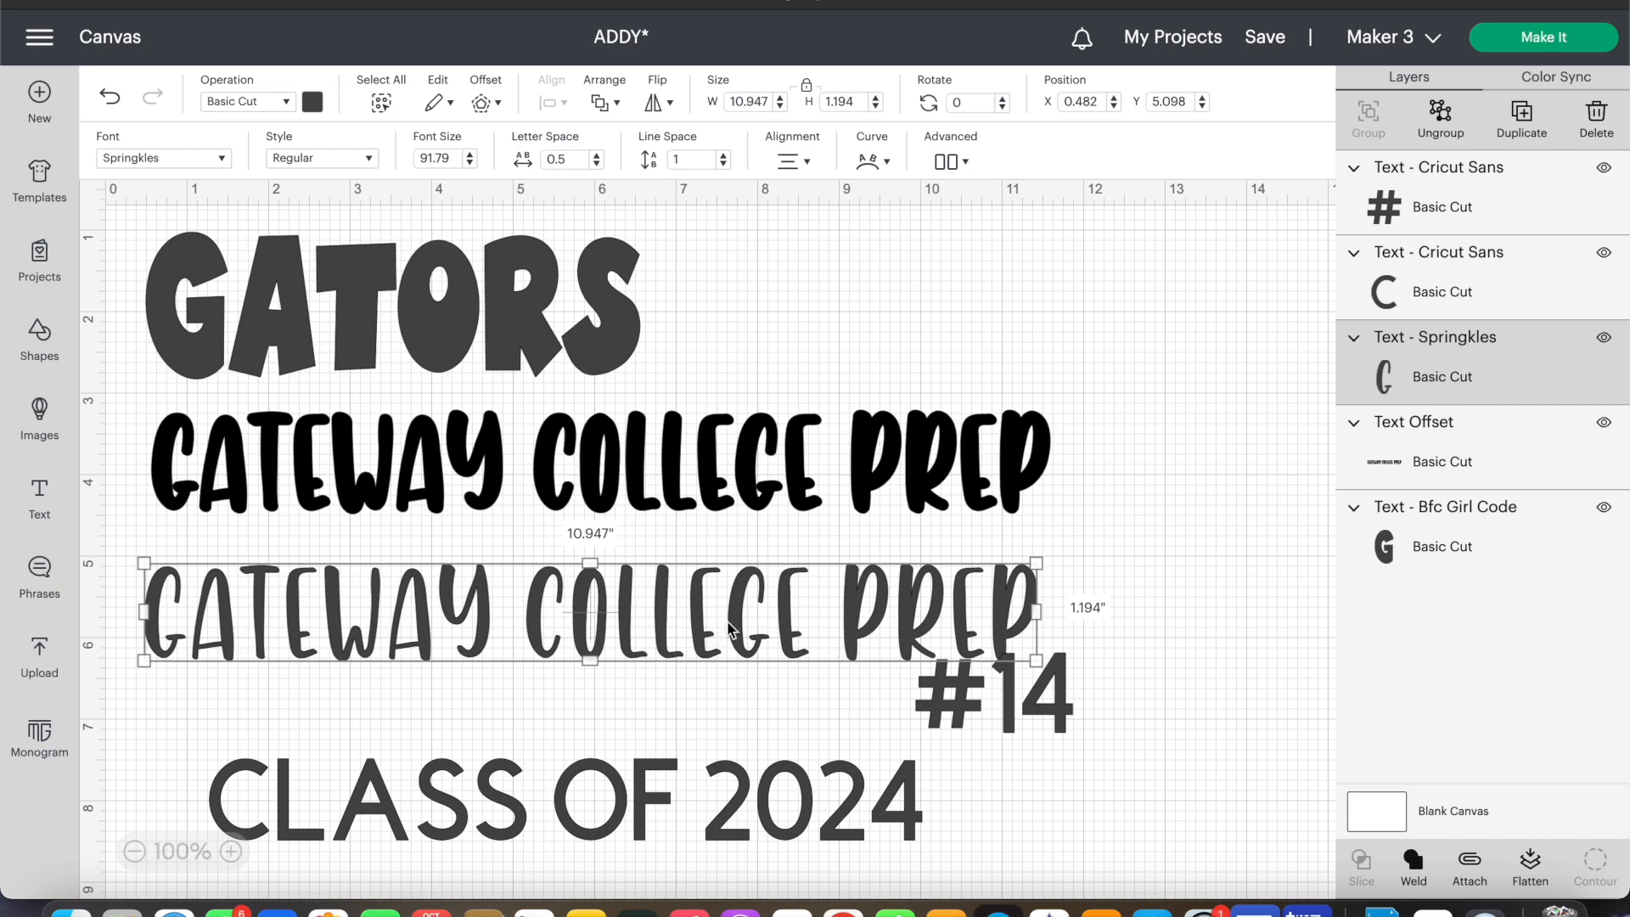
{"action": "left_click", "coordinate": [721, 465]}
{"action": "key", "text": "Delete"}
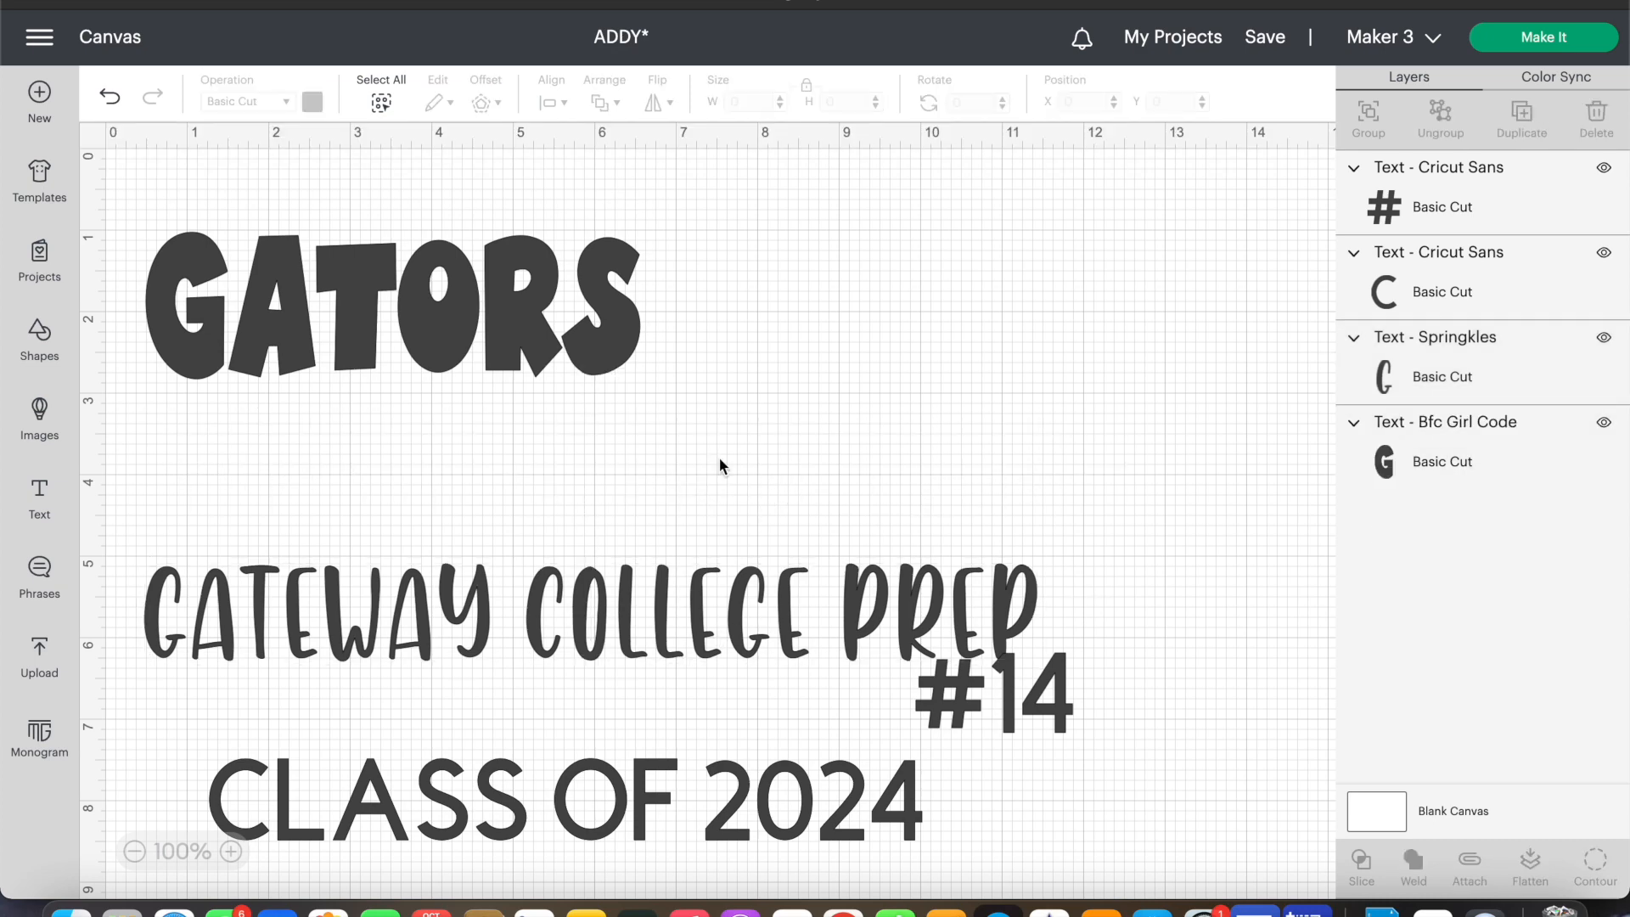
Step: Apply a 0.03-inch rounded, welded offset to GATEWAY COLLEGE PREP and move the original text up off it
{"action": "left_click", "coordinate": [663, 600]}
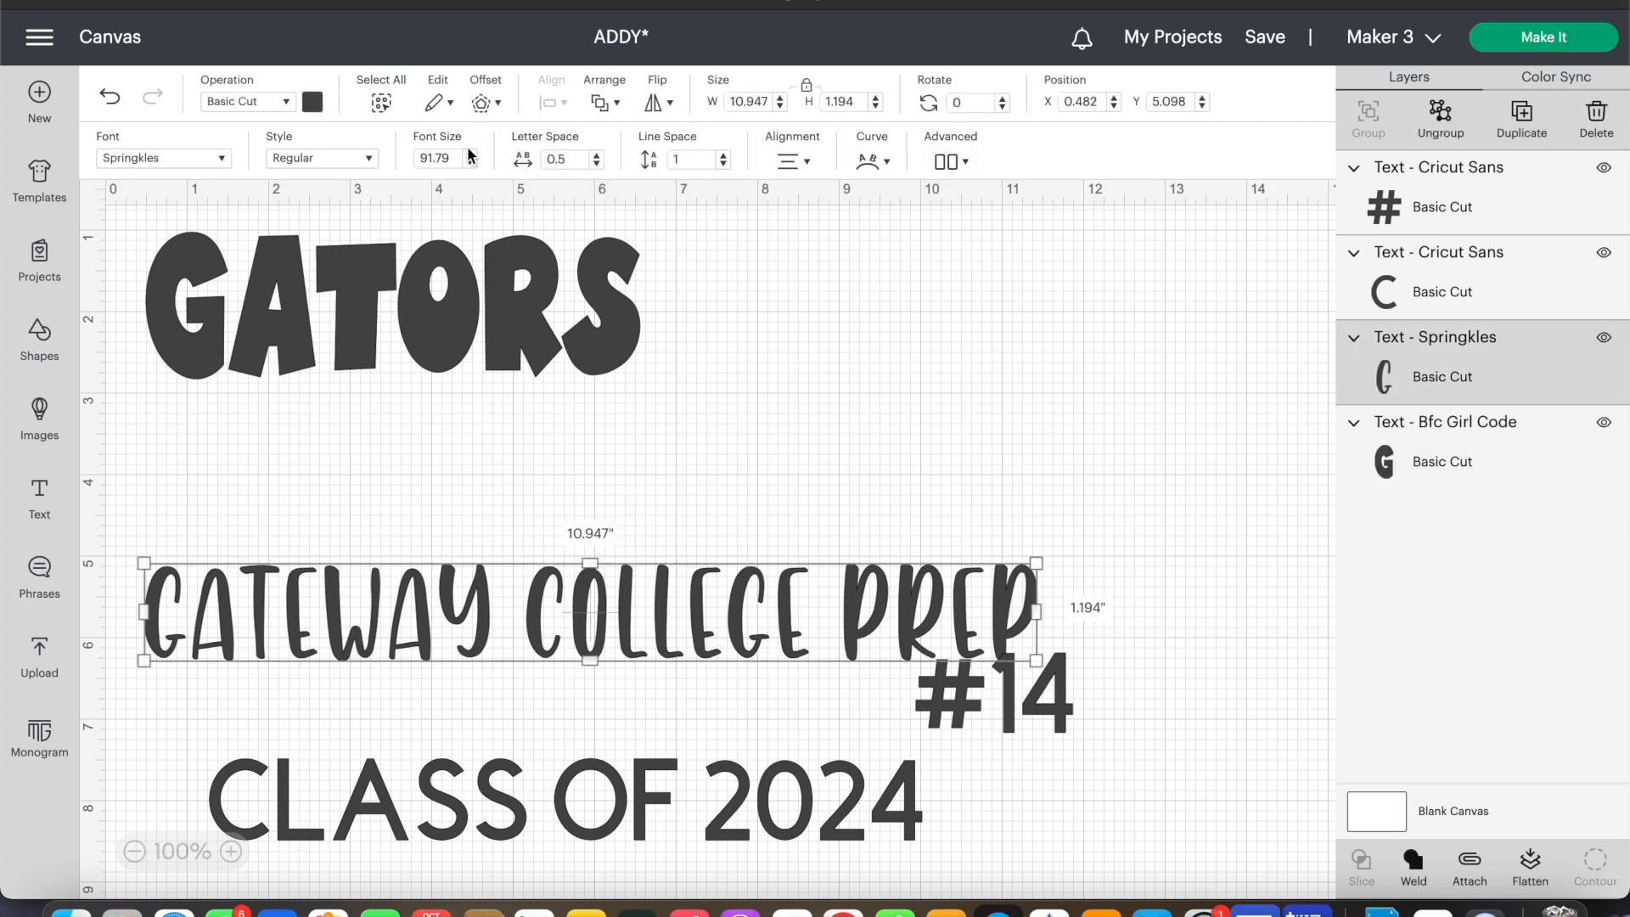
{"action": "left_click", "coordinate": [482, 103]}
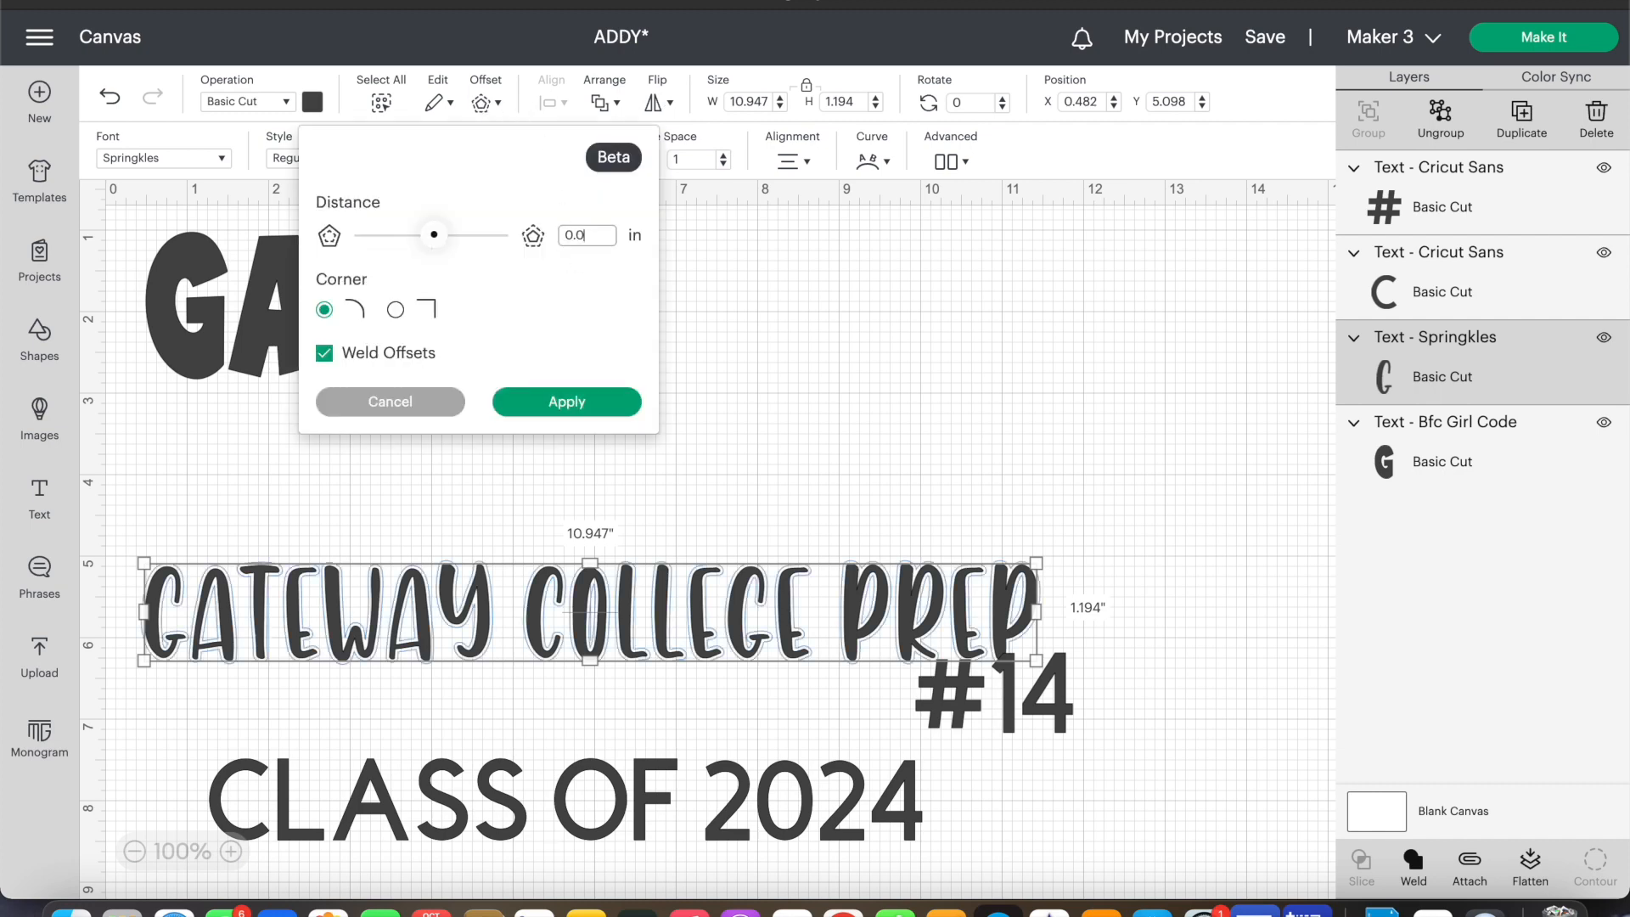
{"action": "key", "text": "Return"}
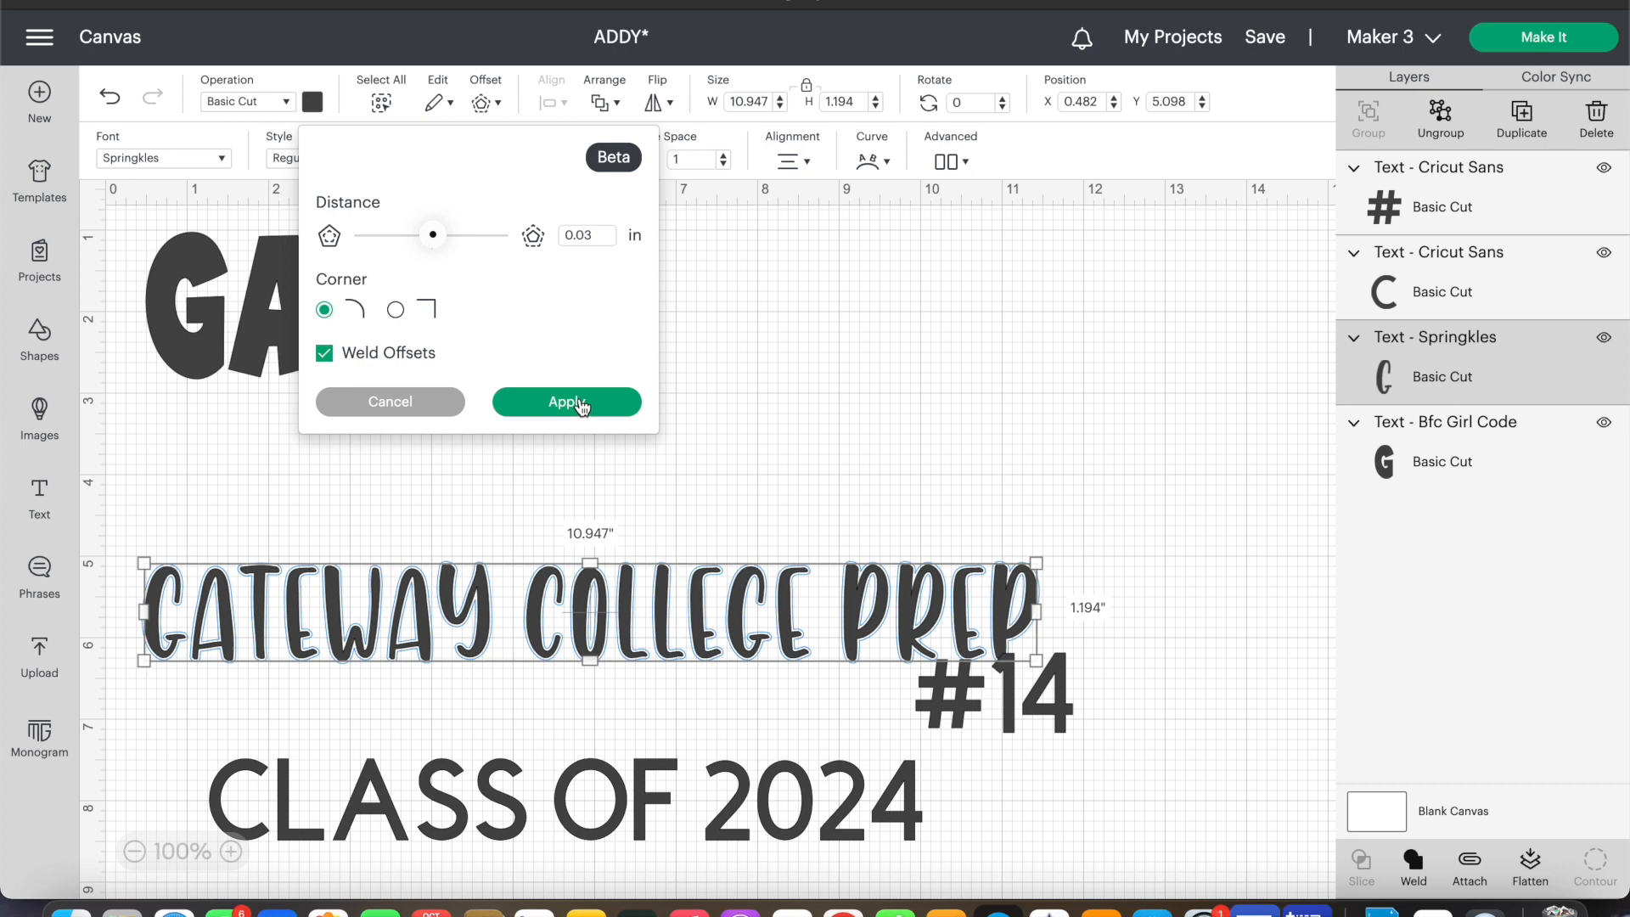
{"action": "left_click", "coordinate": [582, 404]}
{"action": "left_click_drag", "start_coordinate": [670, 650], "coordinate": [696, 414]}
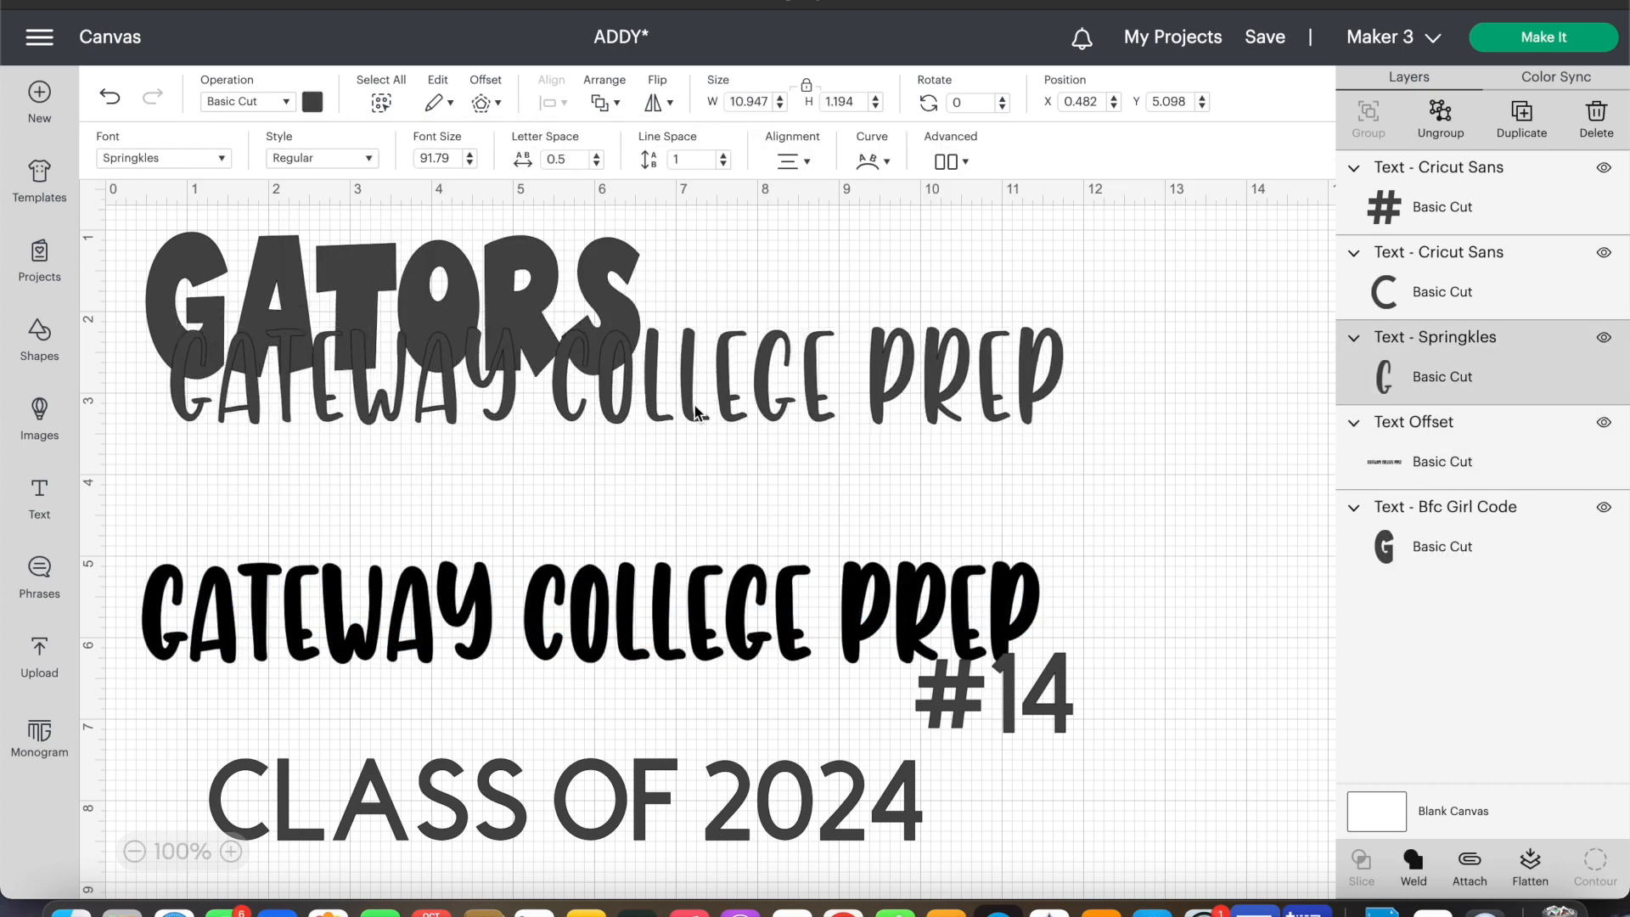
Step: Move the GATEWAY COLLEGE PREP offset up slightly and recolor it in the dark gray of the other text
{"action": "left_click_drag", "start_coordinate": [599, 611], "coordinate": [606, 533]}
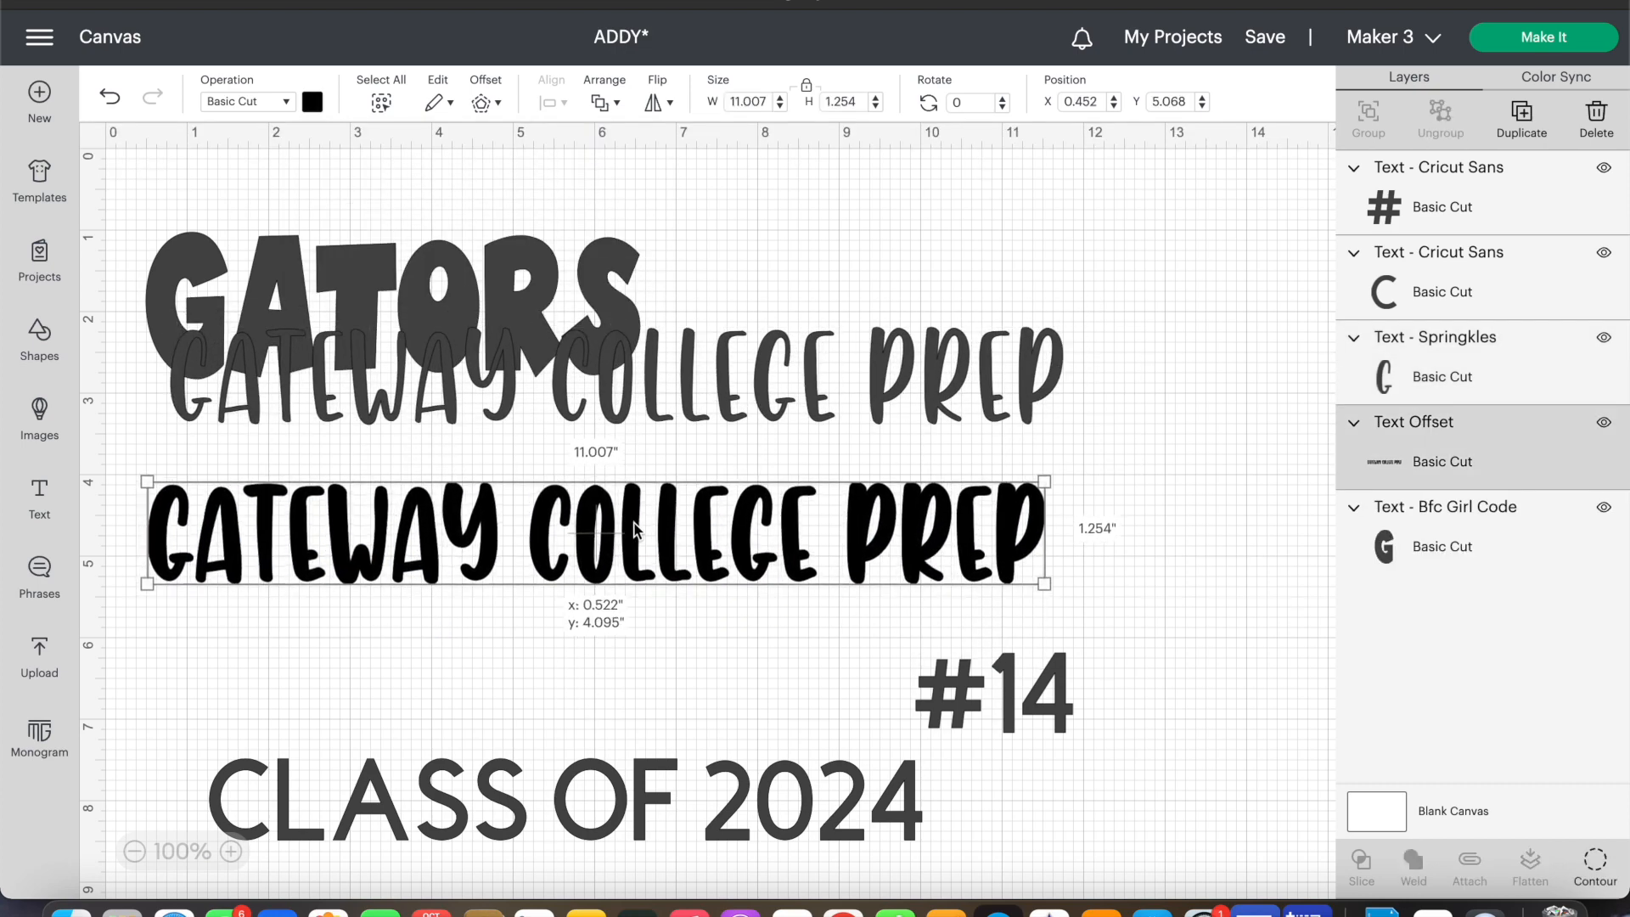
{"action": "left_click", "coordinate": [313, 101]}
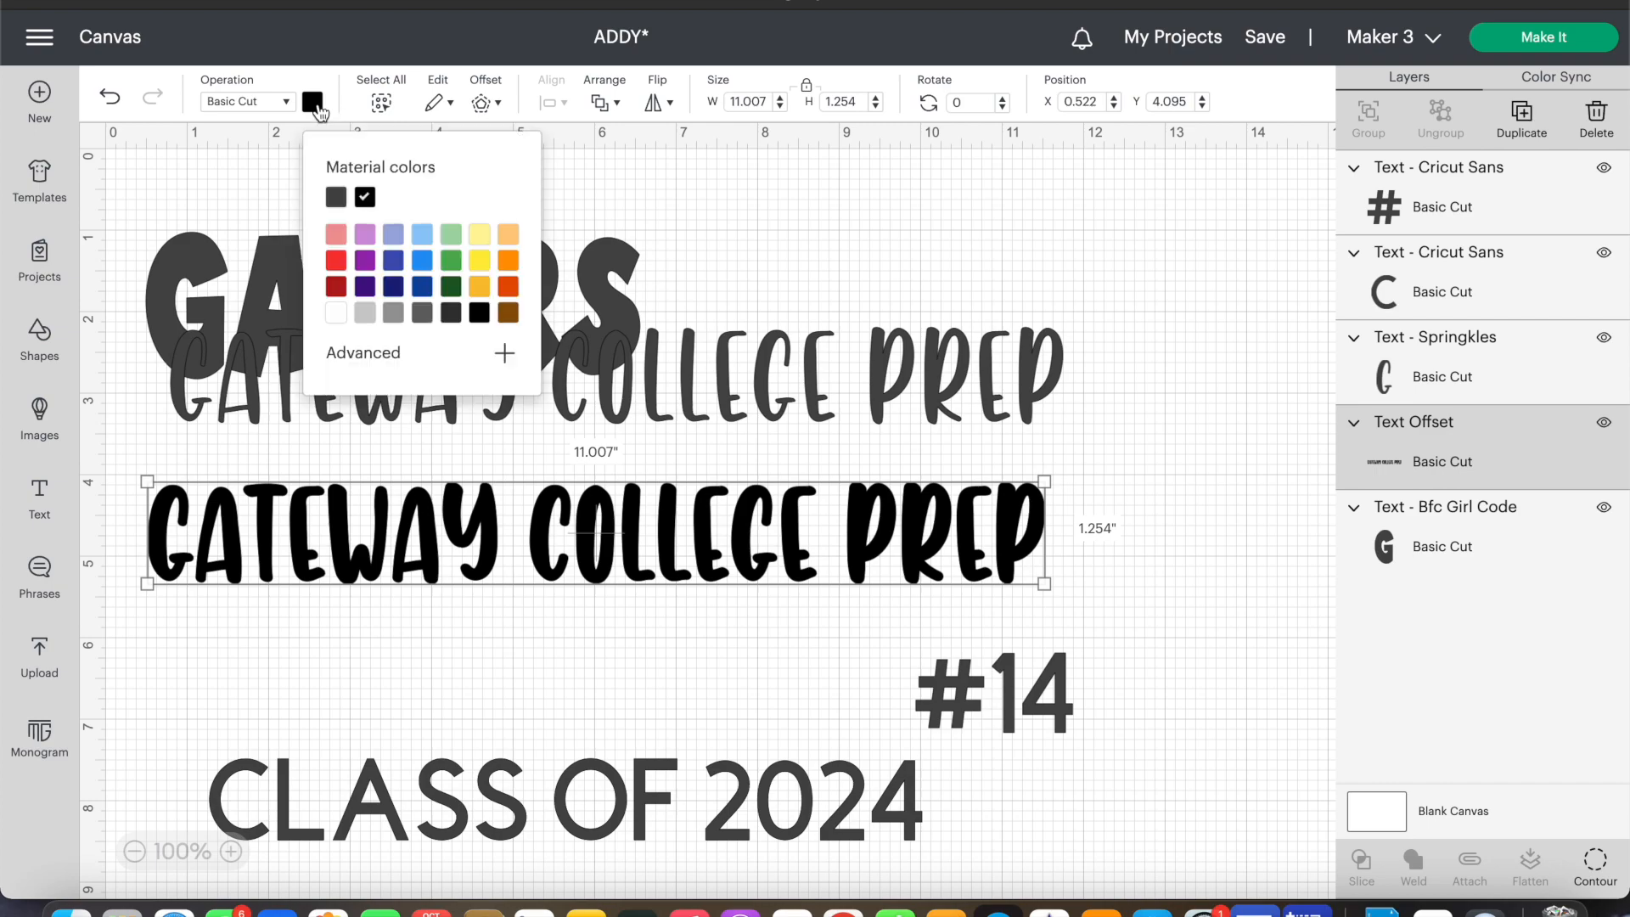
{"action": "left_click", "coordinate": [336, 196]}
Step: Move the thin GATEWAY COLLEGE PREP text to the canvas bottom and stack its offset and CLASS OF 2024 directly under GATORS
{"action": "left_click_drag", "start_coordinate": [704, 397], "coordinate": [782, 832]}
{"action": "left_click_drag", "start_coordinate": [805, 758], "coordinate": [749, 622]}
{"action": "left_click_drag", "start_coordinate": [740, 827], "coordinate": [613, 830]}
{"action": "left_click_drag", "start_coordinate": [697, 565], "coordinate": [687, 474]}
{"action": "left_click_drag", "start_coordinate": [711, 702], "coordinate": [603, 578]}
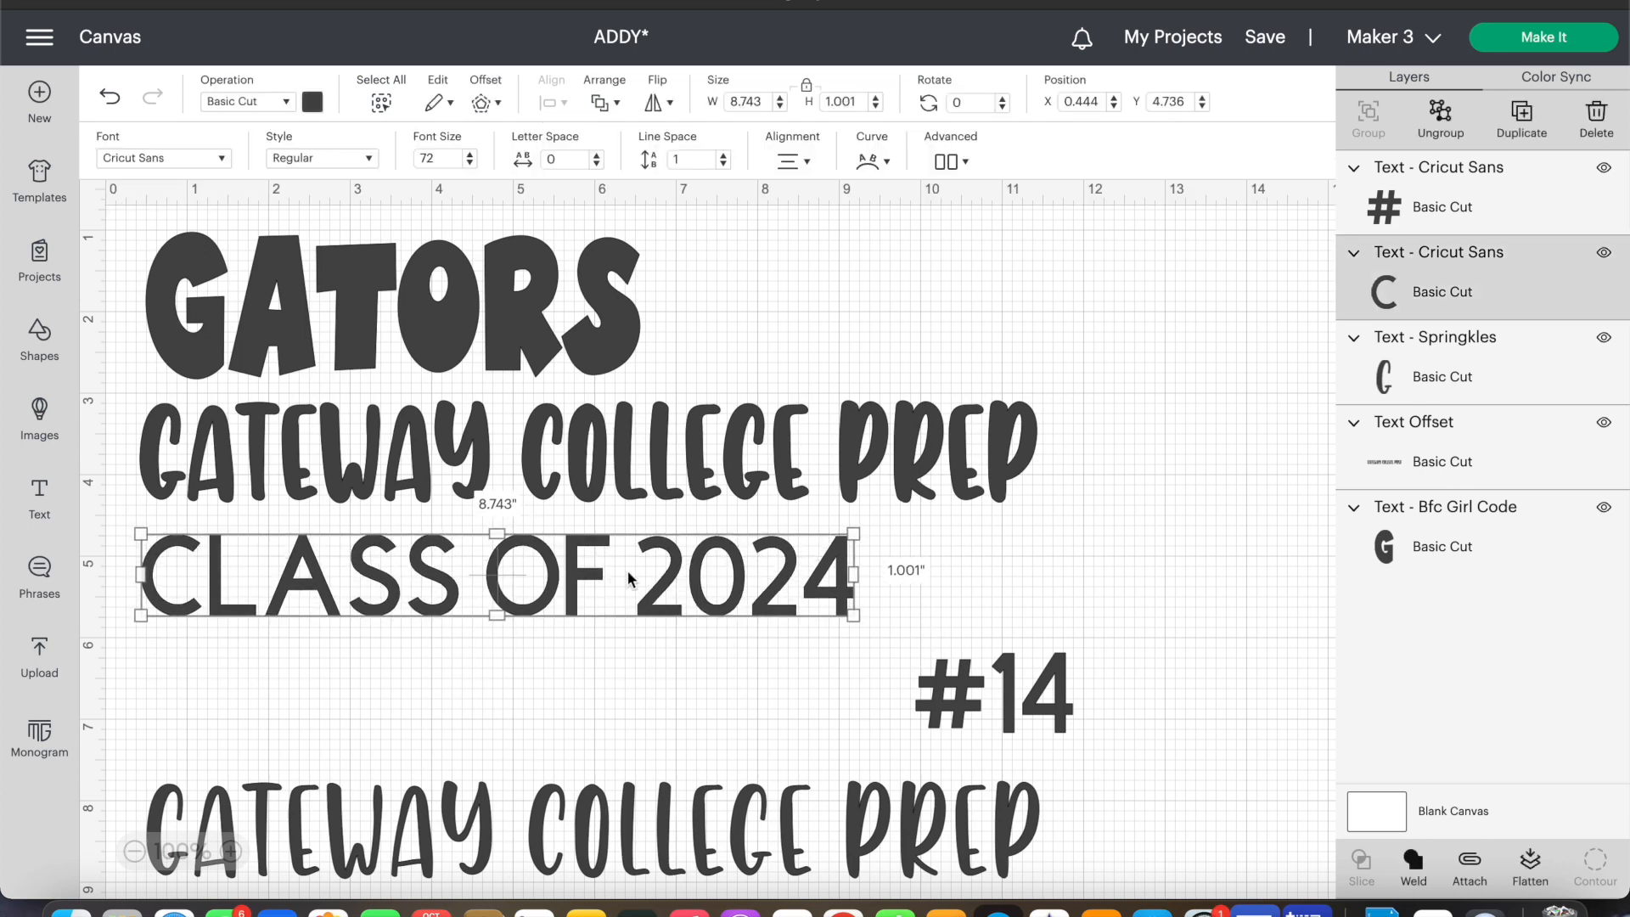
Step: Change the CLASS OF 2024 text to the bookmarked font Alexia Bright Script
{"action": "left_click", "coordinate": [216, 158]}
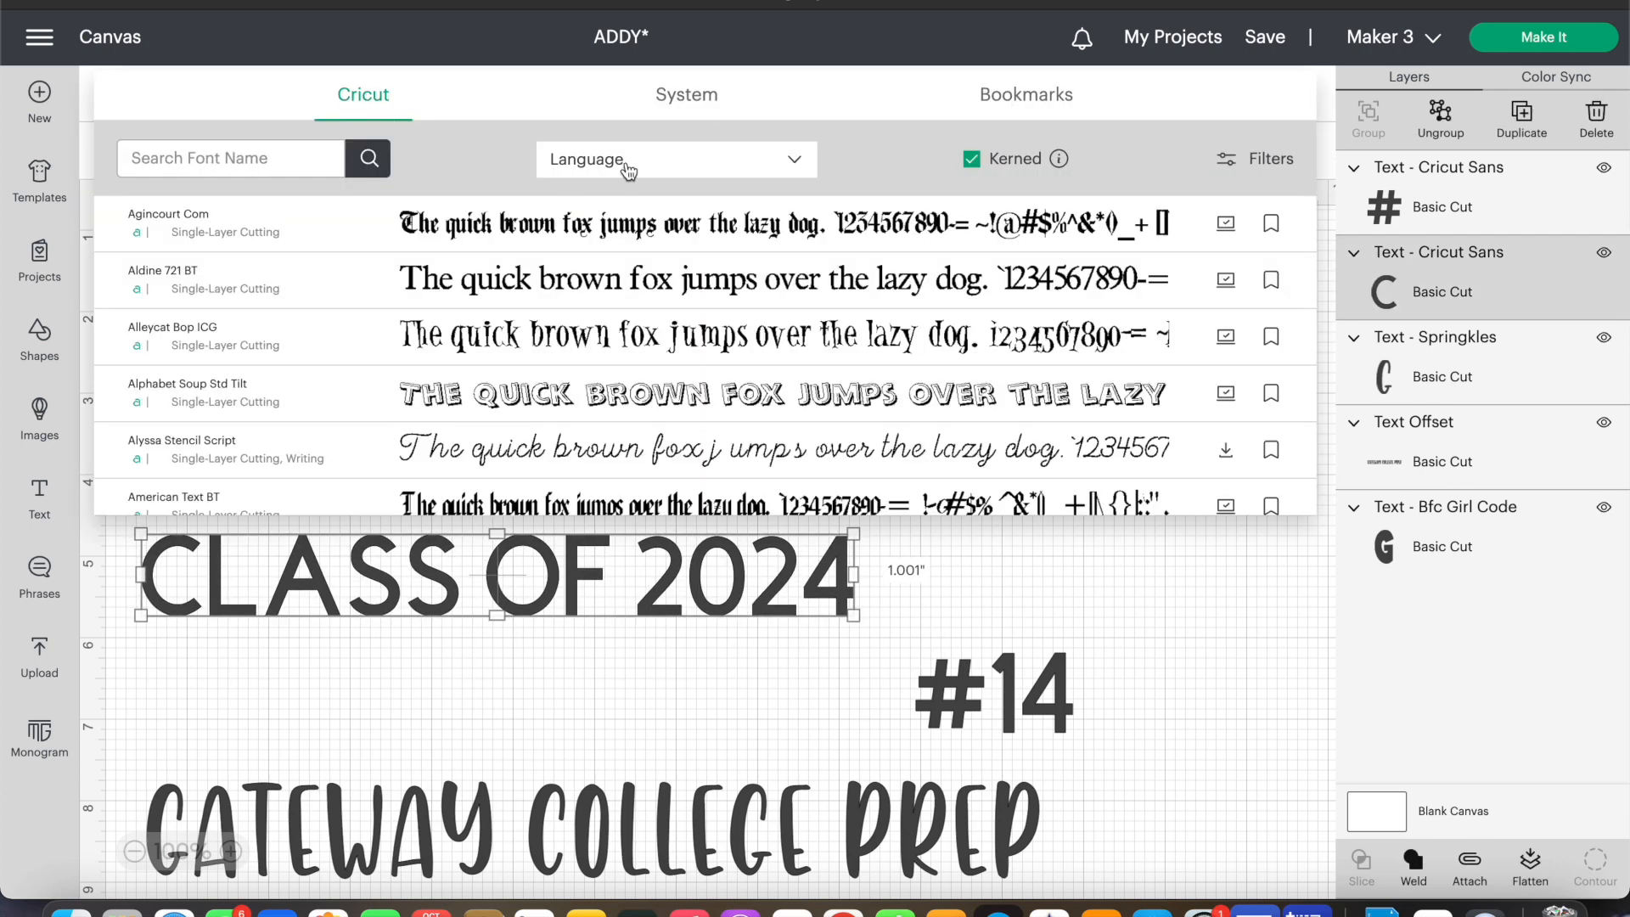
{"action": "left_click", "coordinate": [1015, 98]}
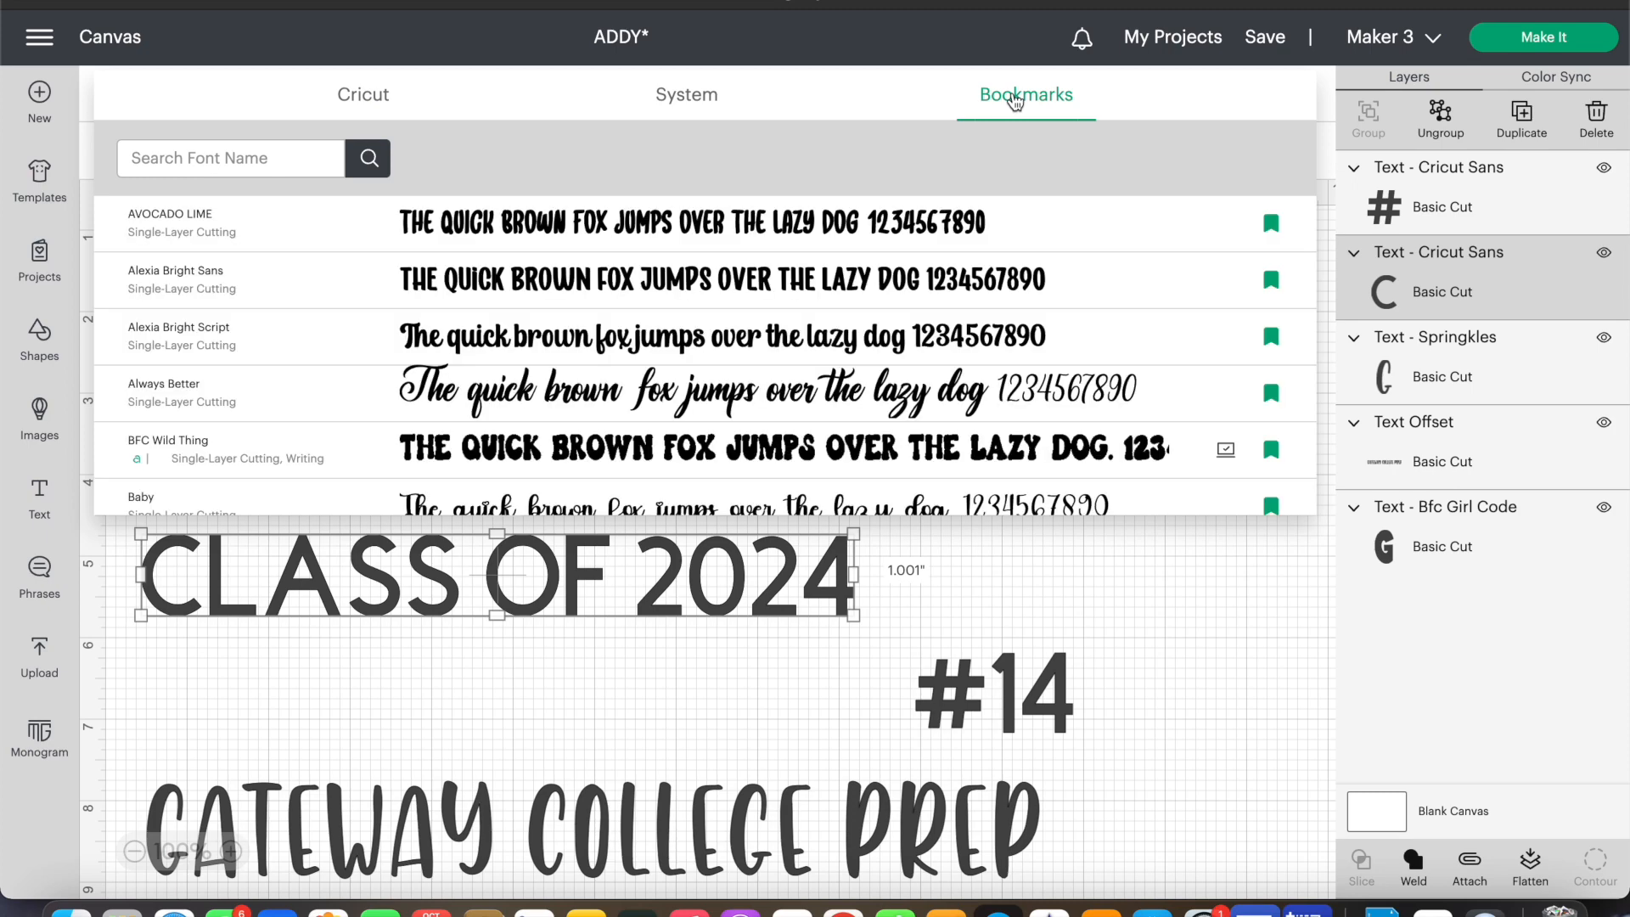
{"action": "left_click", "coordinate": [828, 336]}
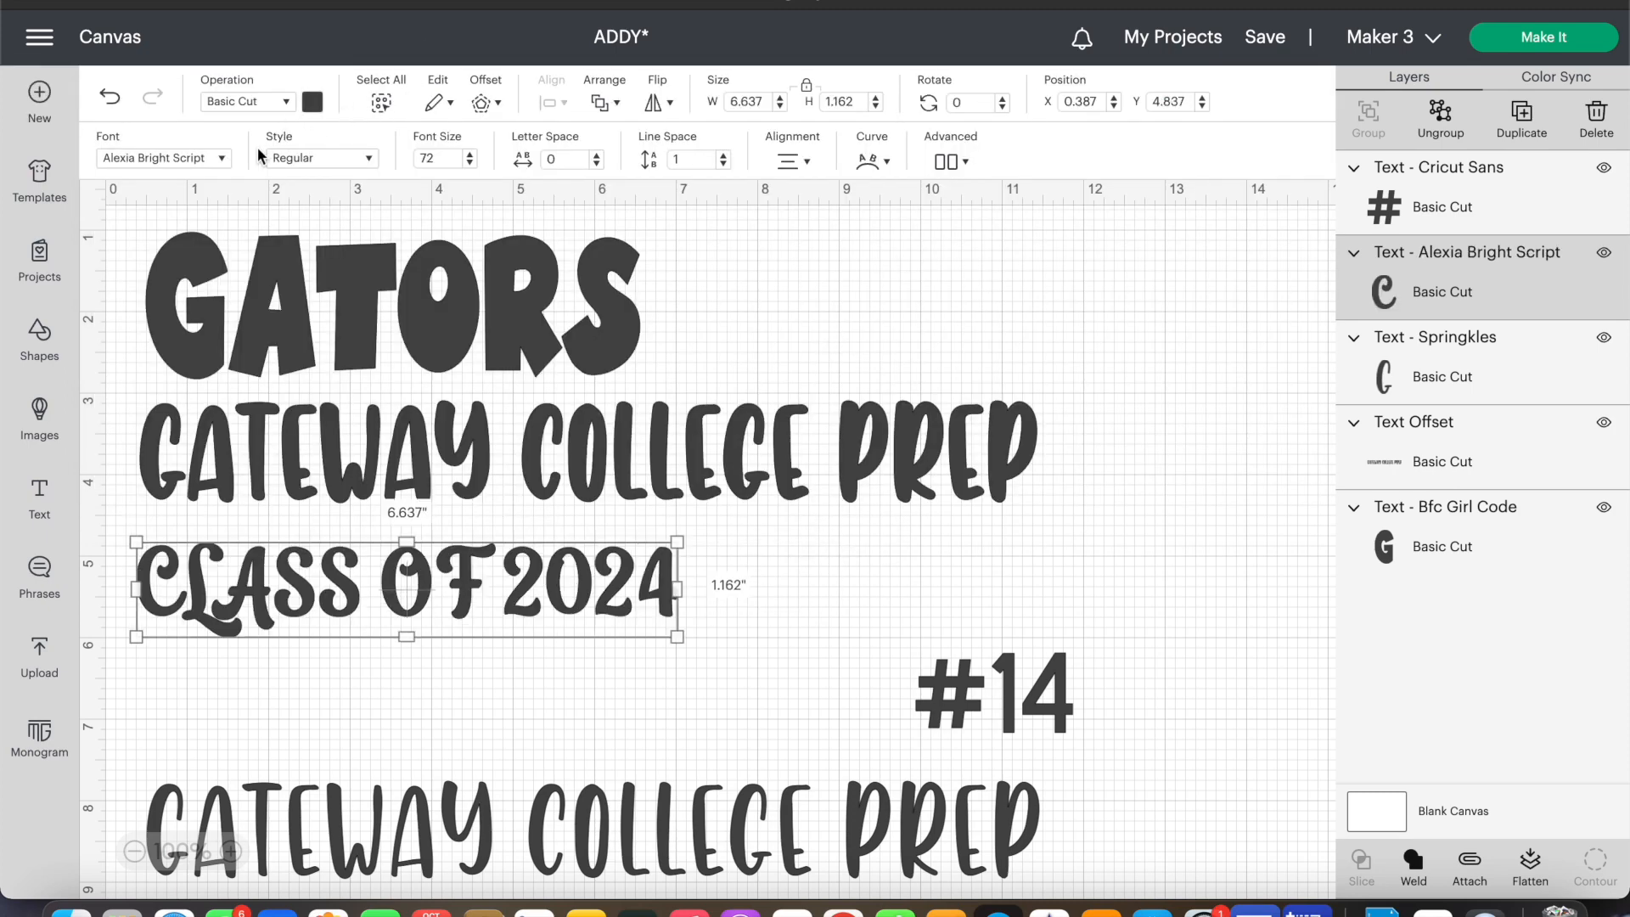
Step: Change the CLASS OF 2024 text to the bookmarked font Back To School
{"action": "left_click", "coordinate": [193, 158]}
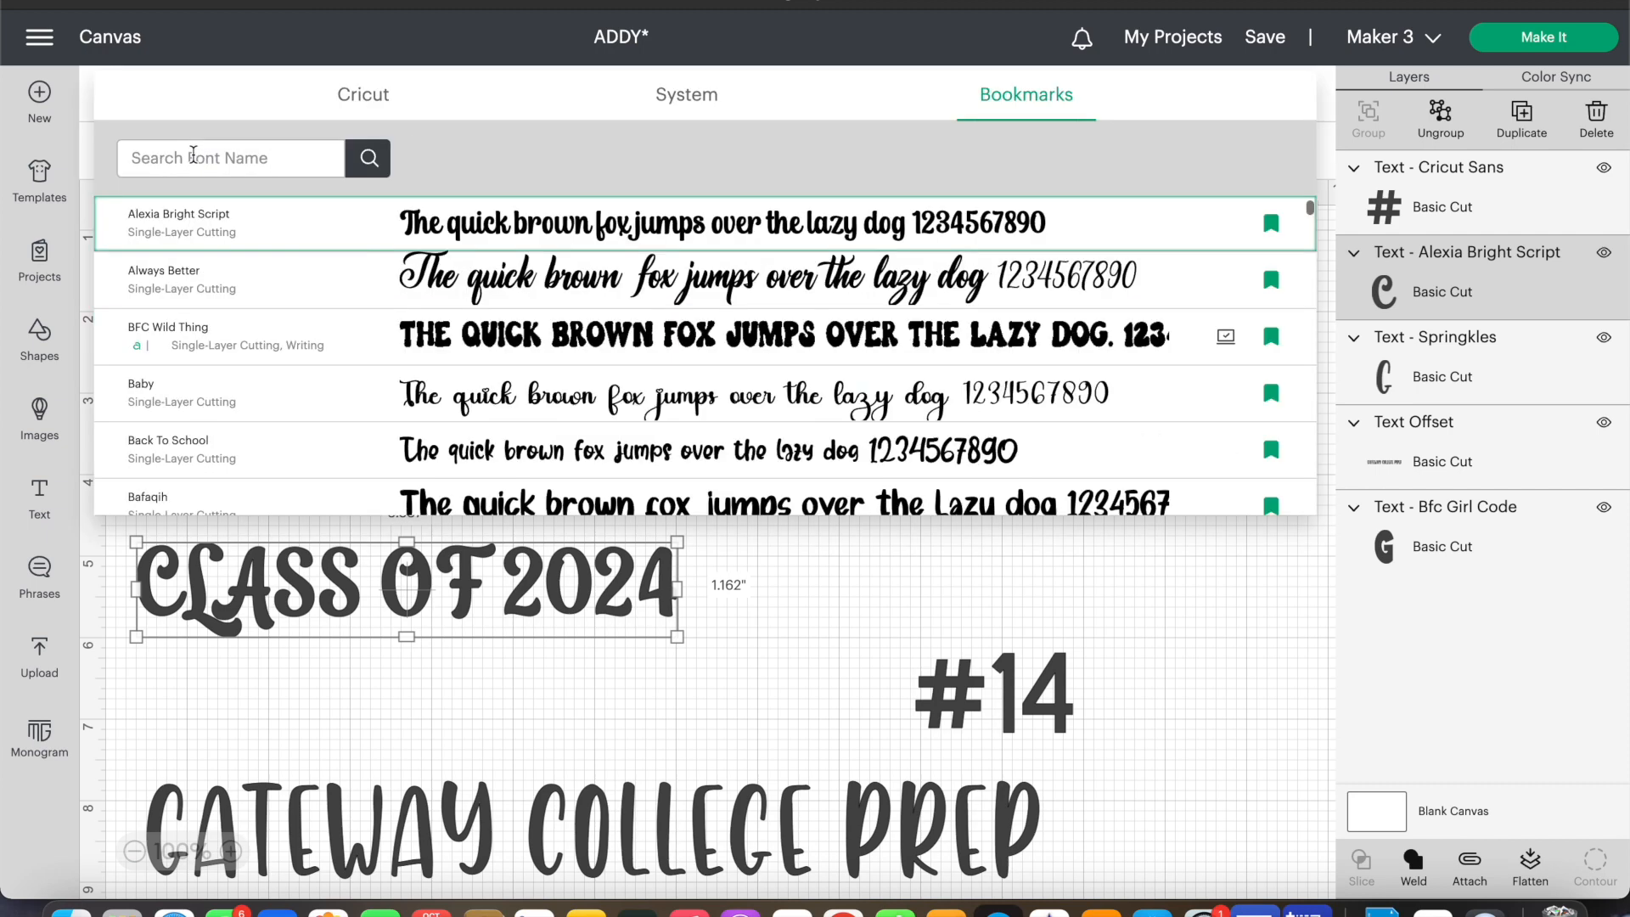
{"action": "left_click", "coordinate": [605, 458]}
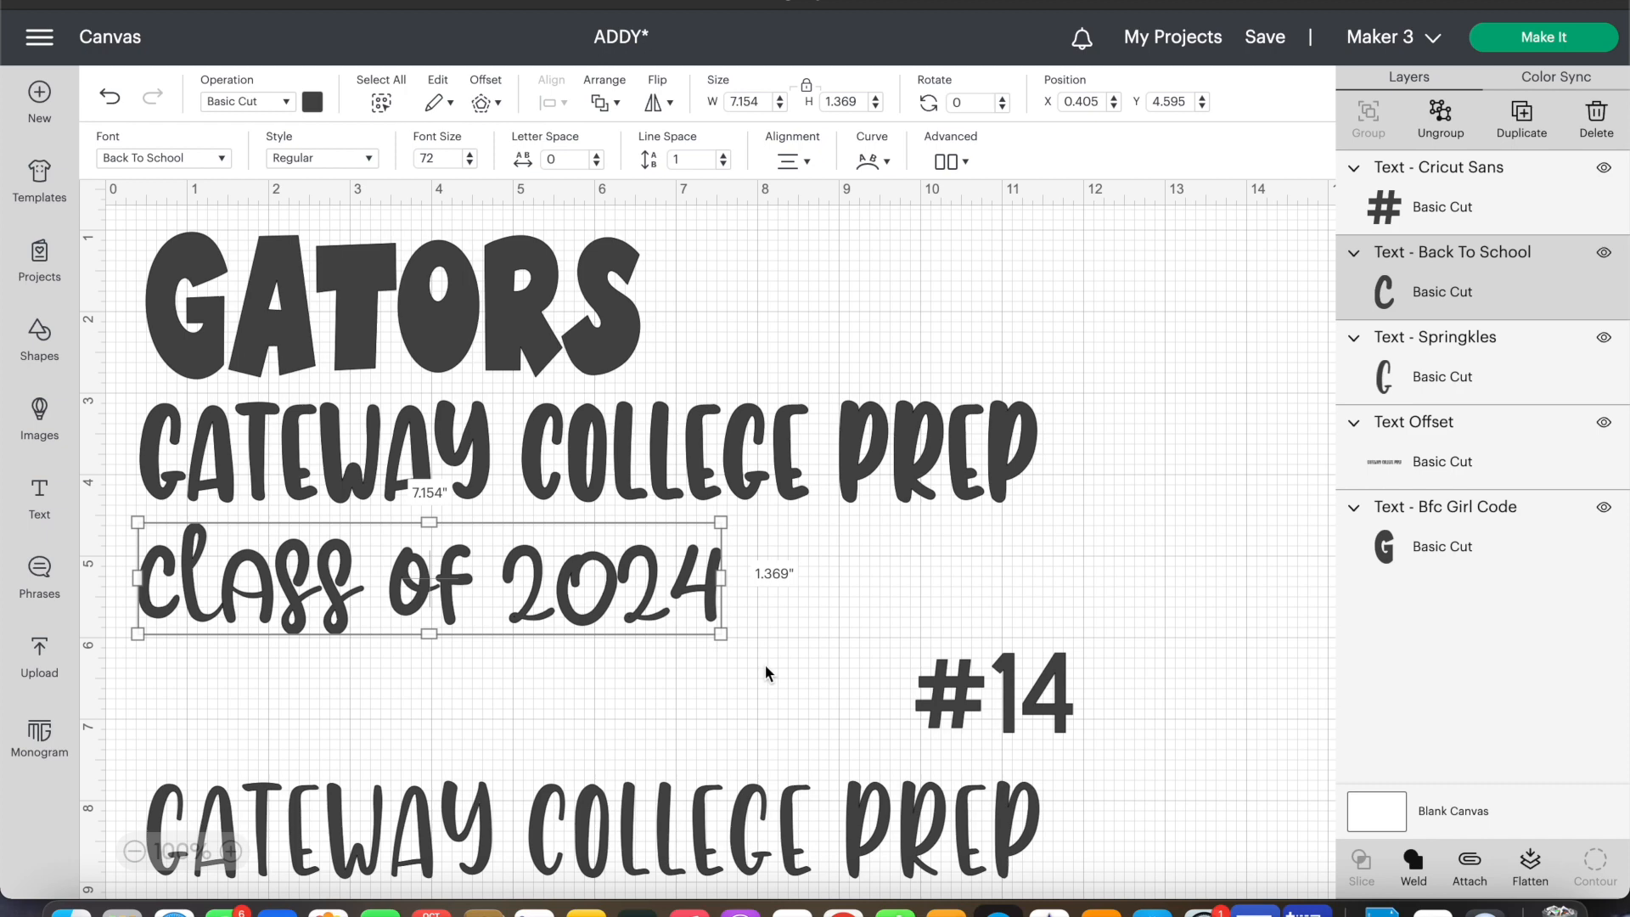
Step: Change the #14 text to the bookmarked font BFC Wild Thing
{"action": "left_click", "coordinate": [1000, 710]}
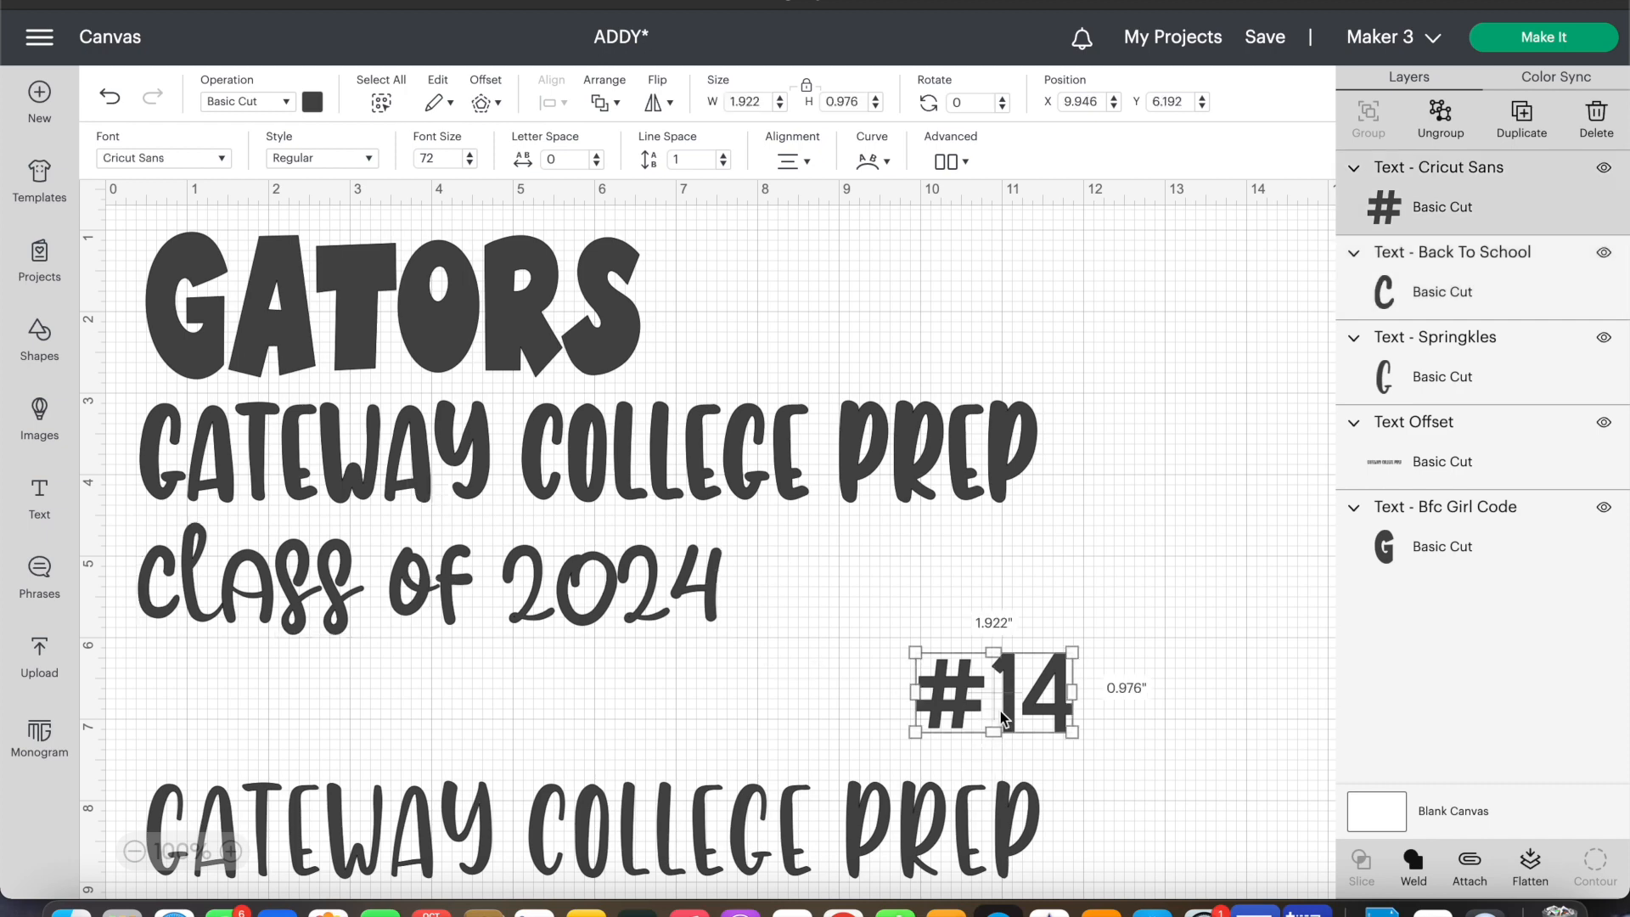
{"action": "left_click", "coordinate": [217, 157]}
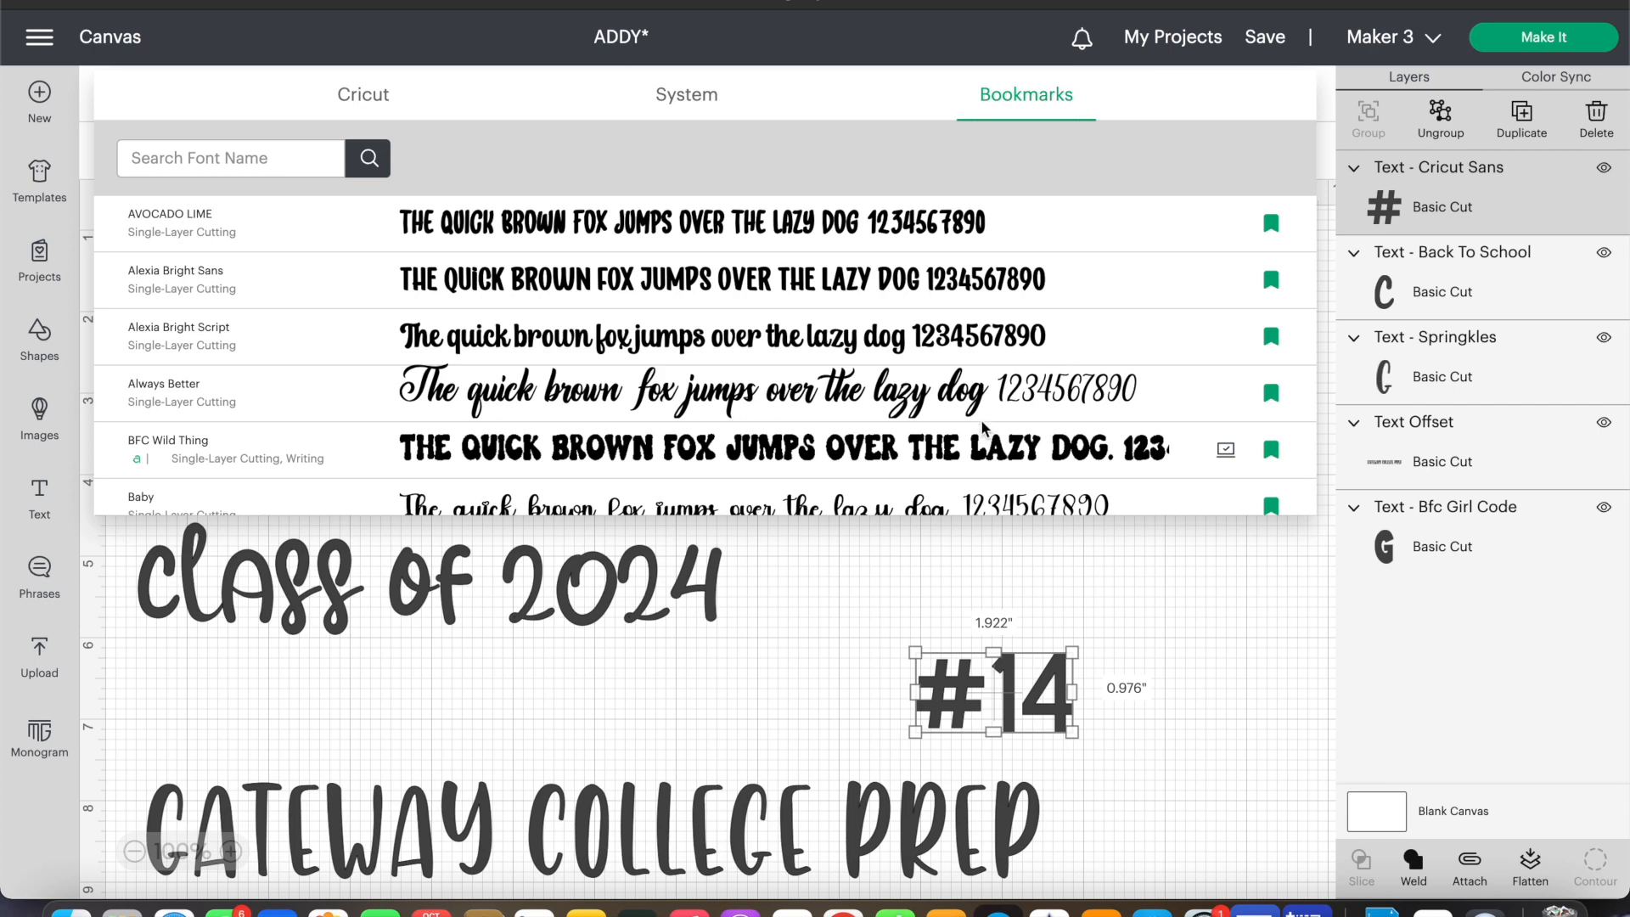
{"action": "left_click", "coordinate": [984, 450]}
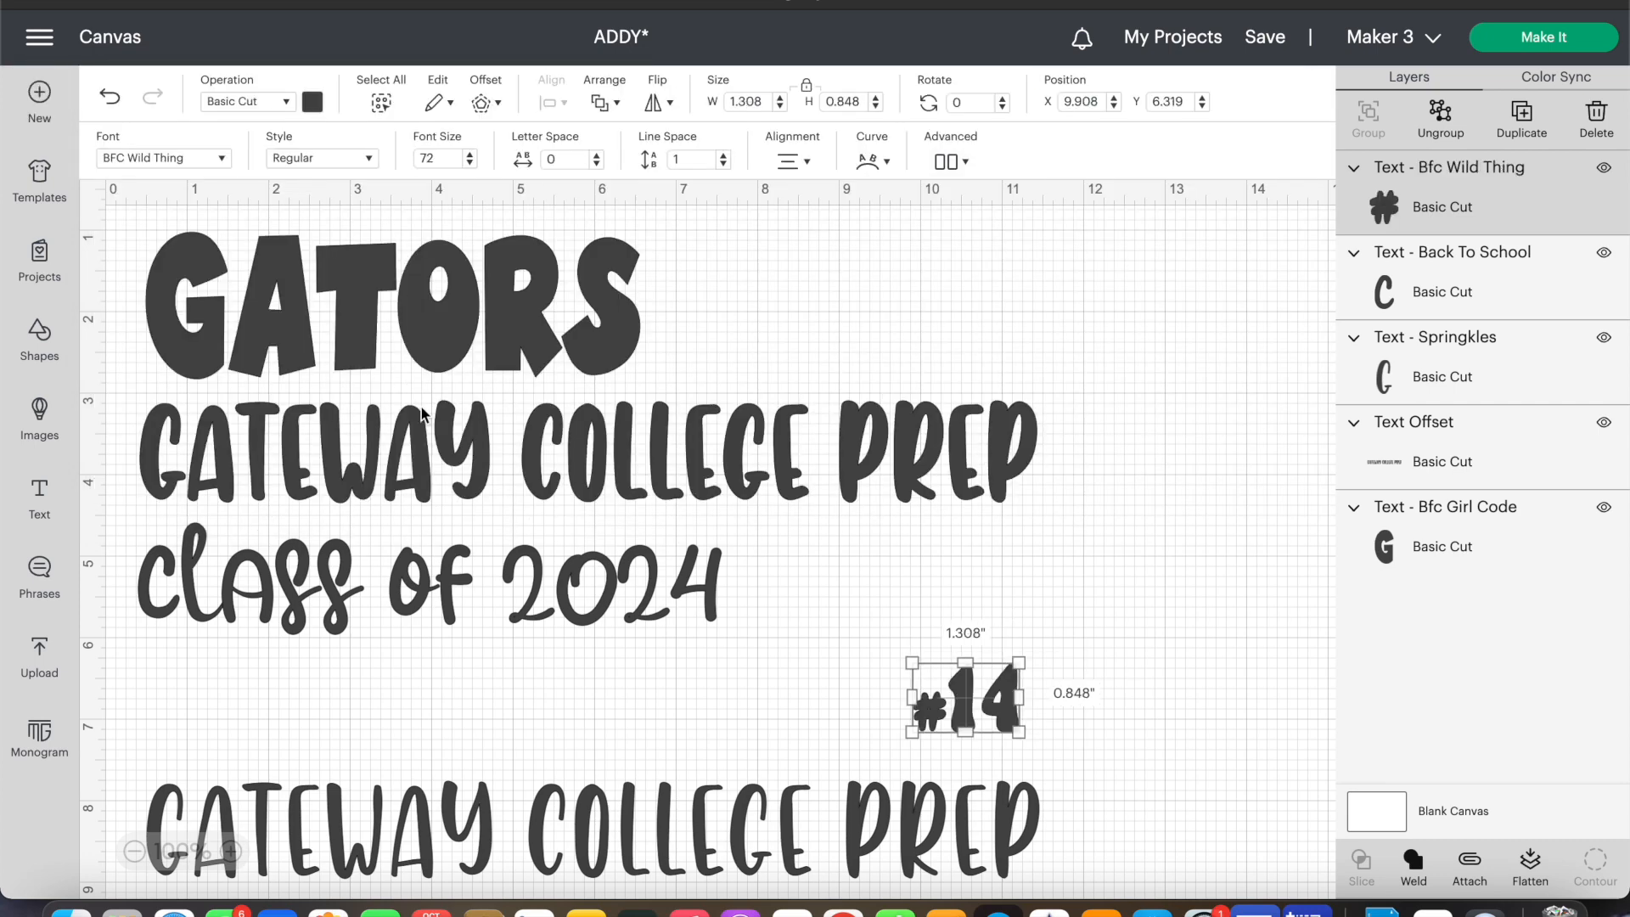
Step: Enlarge #14 to about 2.04 × 1.32 inches and move it closer to the CLASS OF 2024 text
{"action": "left_click_drag", "start_coordinate": [1021, 659], "coordinate": [1079, 624]}
{"action": "left_click", "coordinate": [1088, 540]}
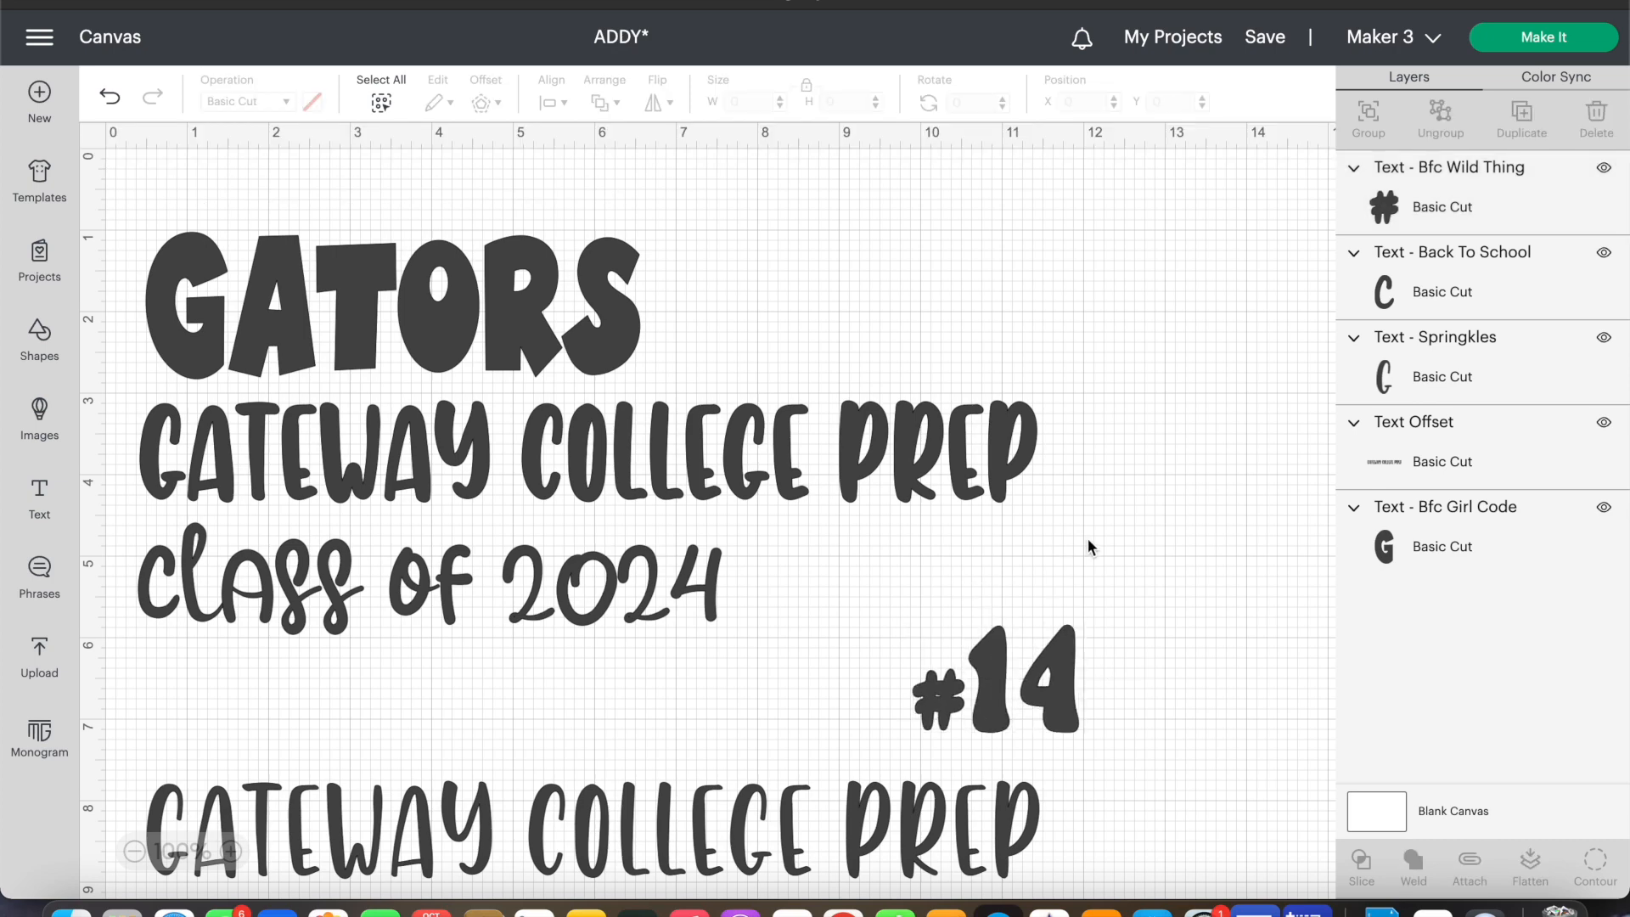
{"action": "left_click_drag", "start_coordinate": [1020, 696], "coordinate": [893, 679]}
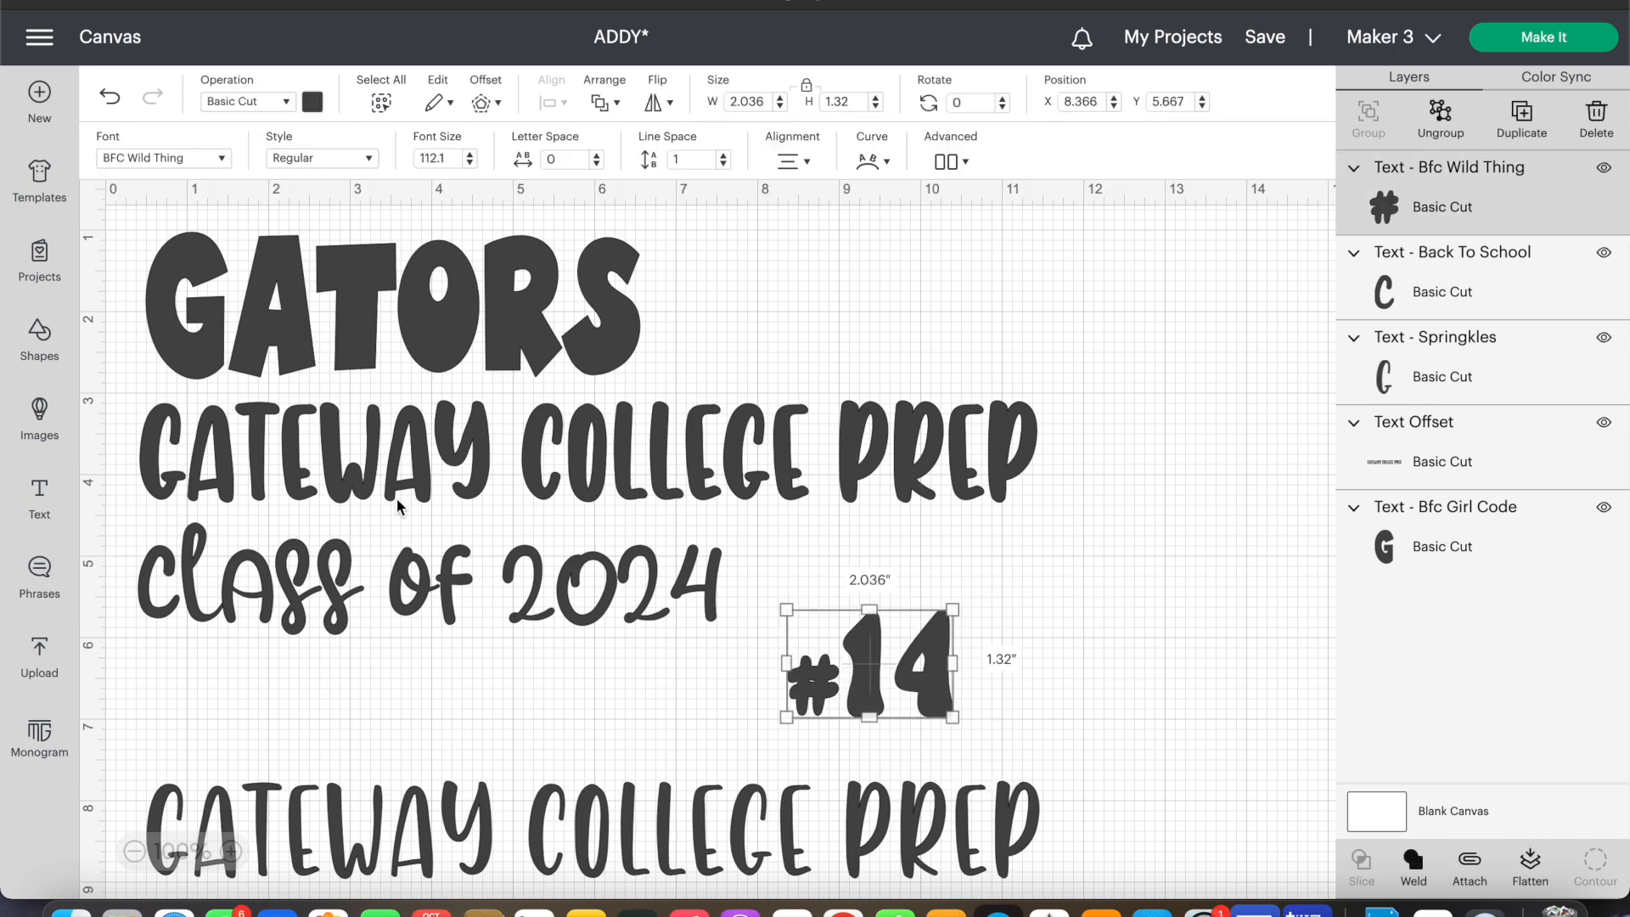
Step: Try the Cricut font BFC Winter Wishes on the #14 text
{"action": "left_click", "coordinate": [202, 160]}
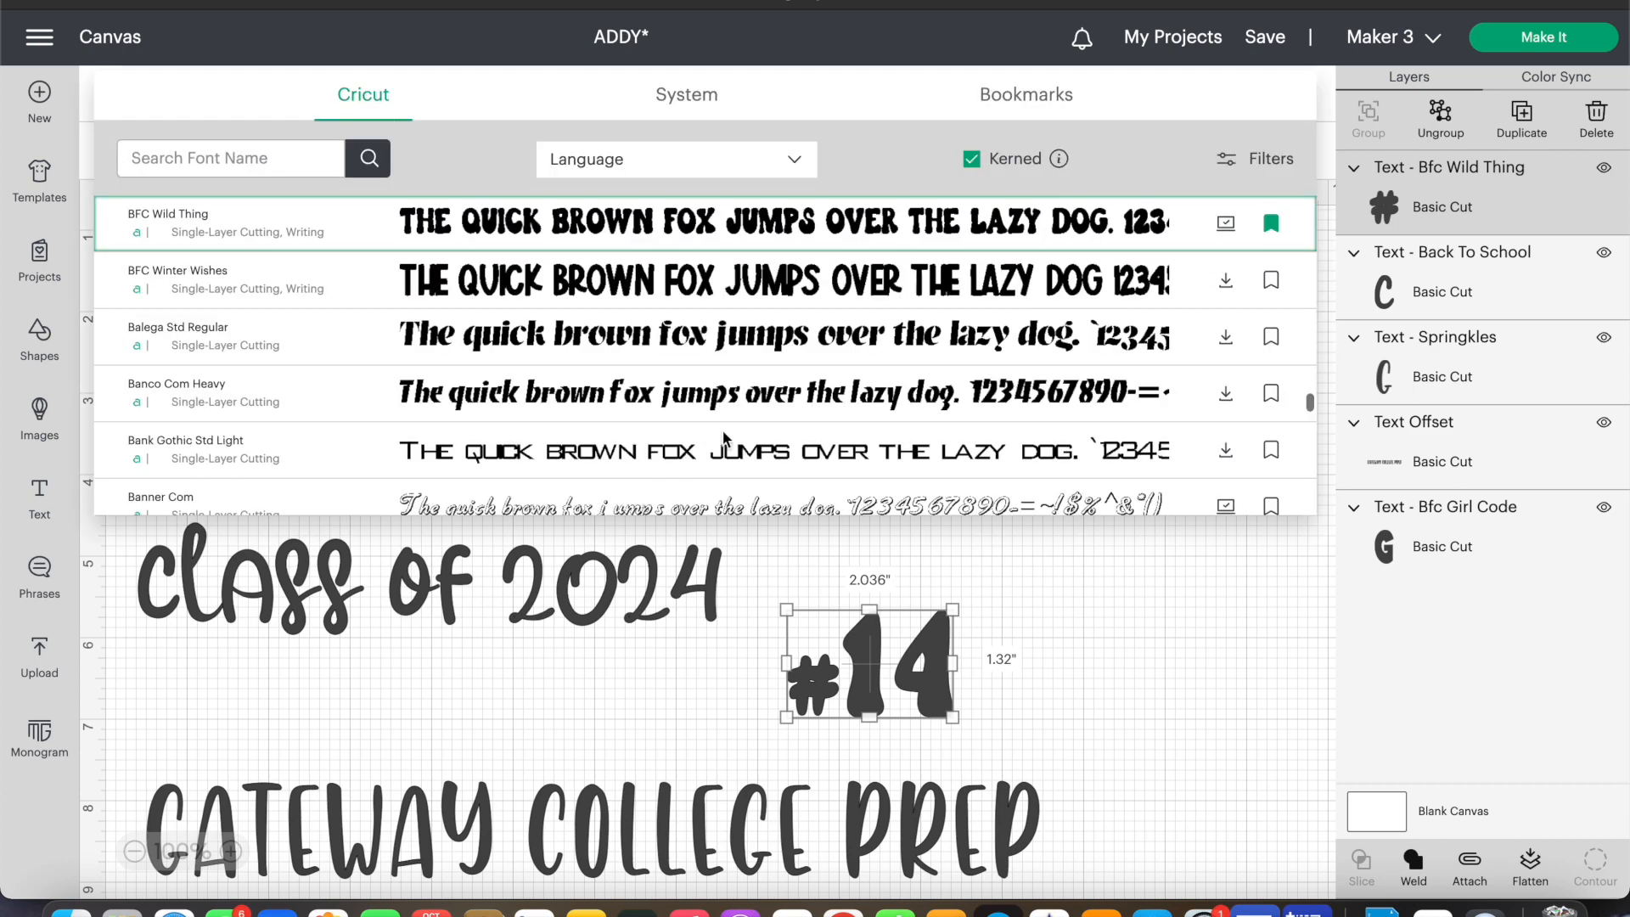
{"action": "left_click", "coordinate": [680, 281]}
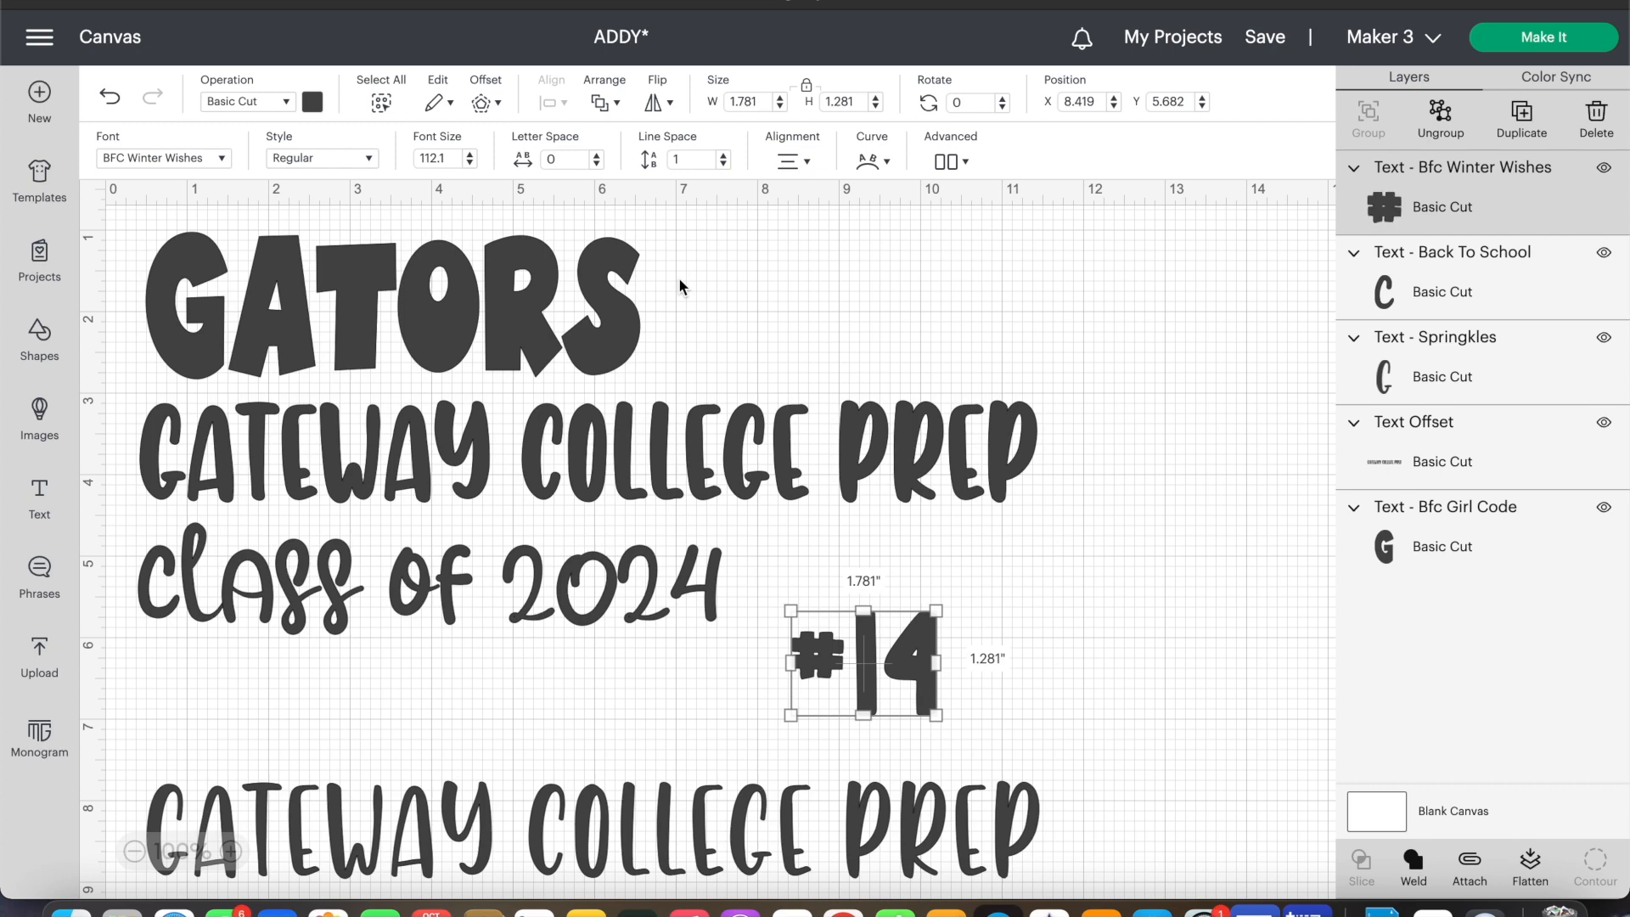
{"action": "left_click", "coordinate": [1036, 703]}
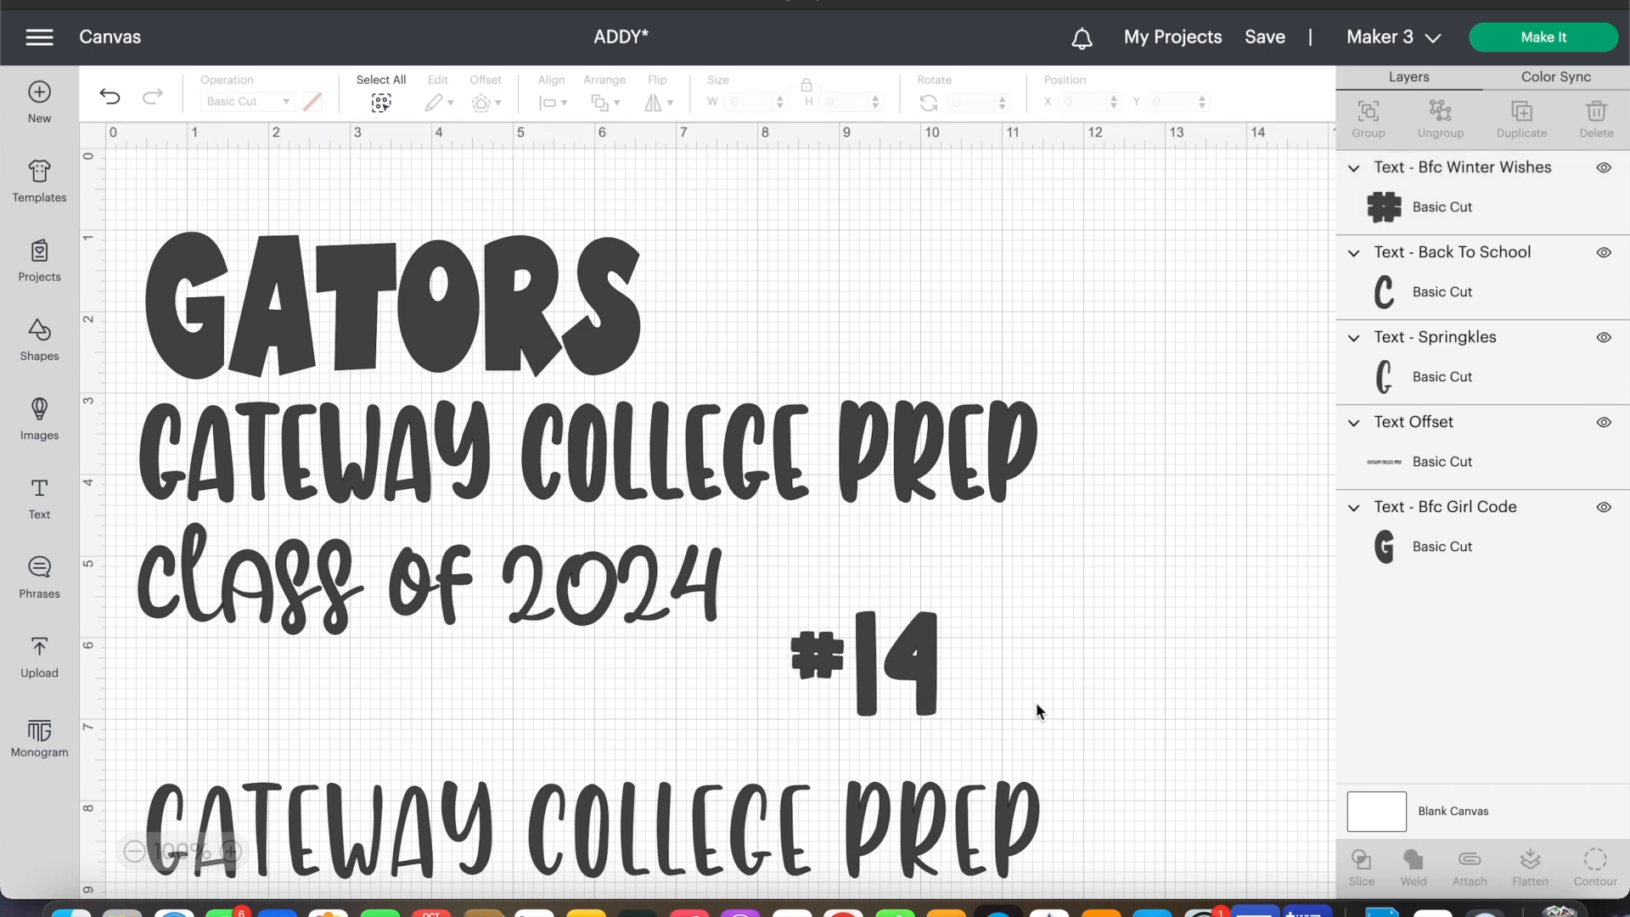
Step: Change the #14 text to the Cricut font Beefcakes
{"action": "left_click", "coordinate": [915, 691]}
{"action": "left_click", "coordinate": [219, 163]}
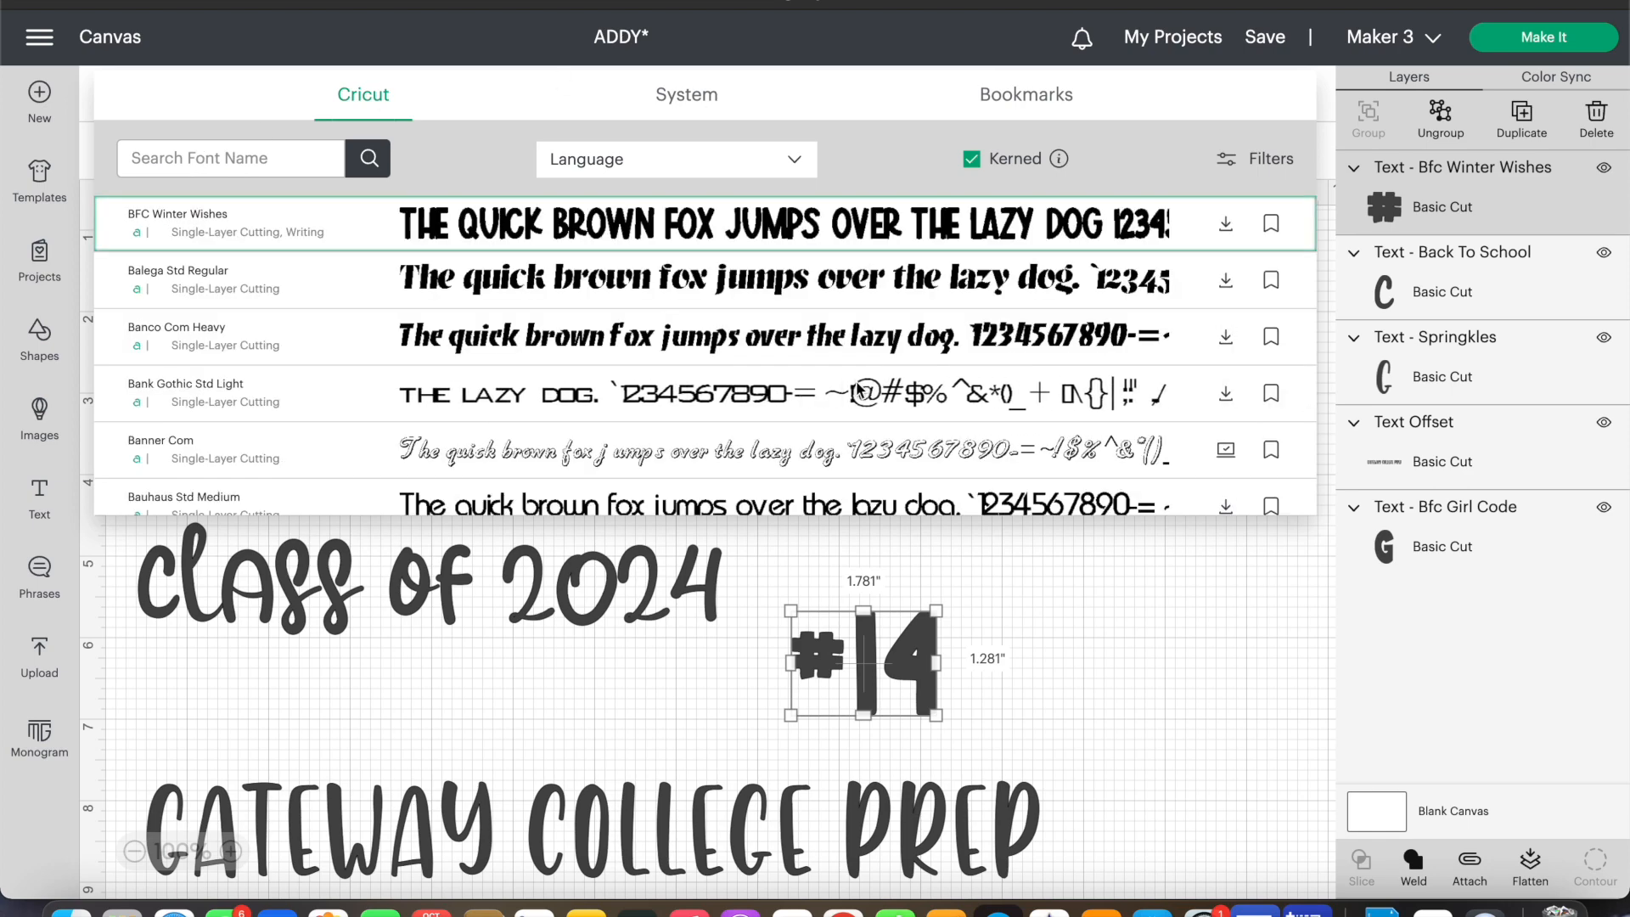
{"action": "scroll", "coordinate": [858, 389], "scroll_direction": "down", "scroll_amount": 10}
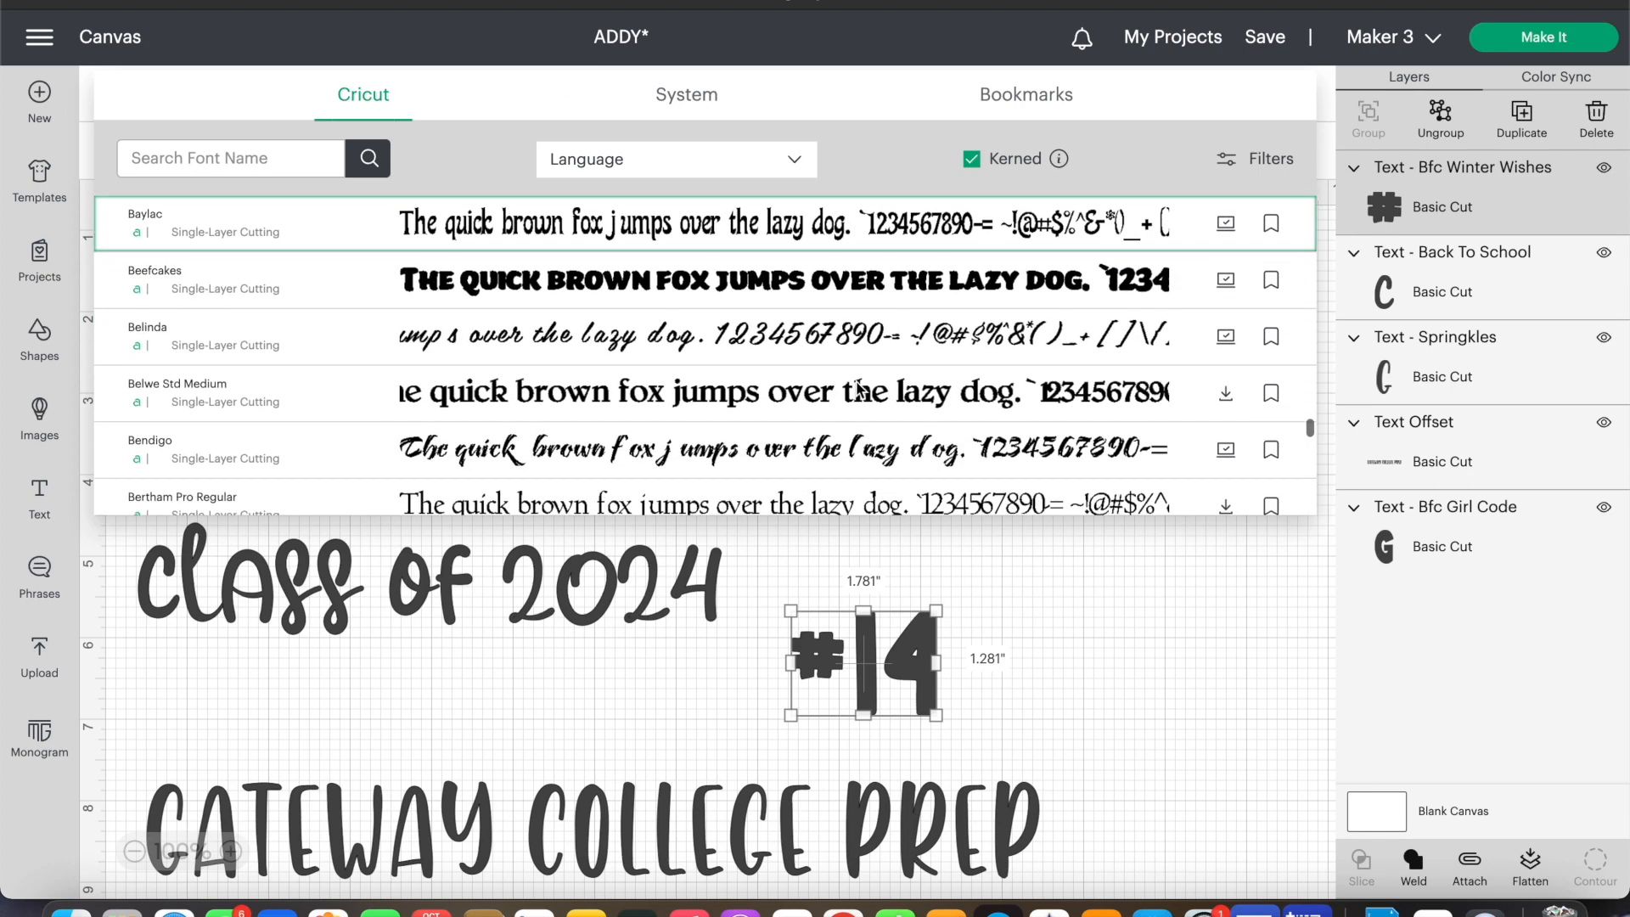
{"action": "left_click", "coordinate": [746, 279]}
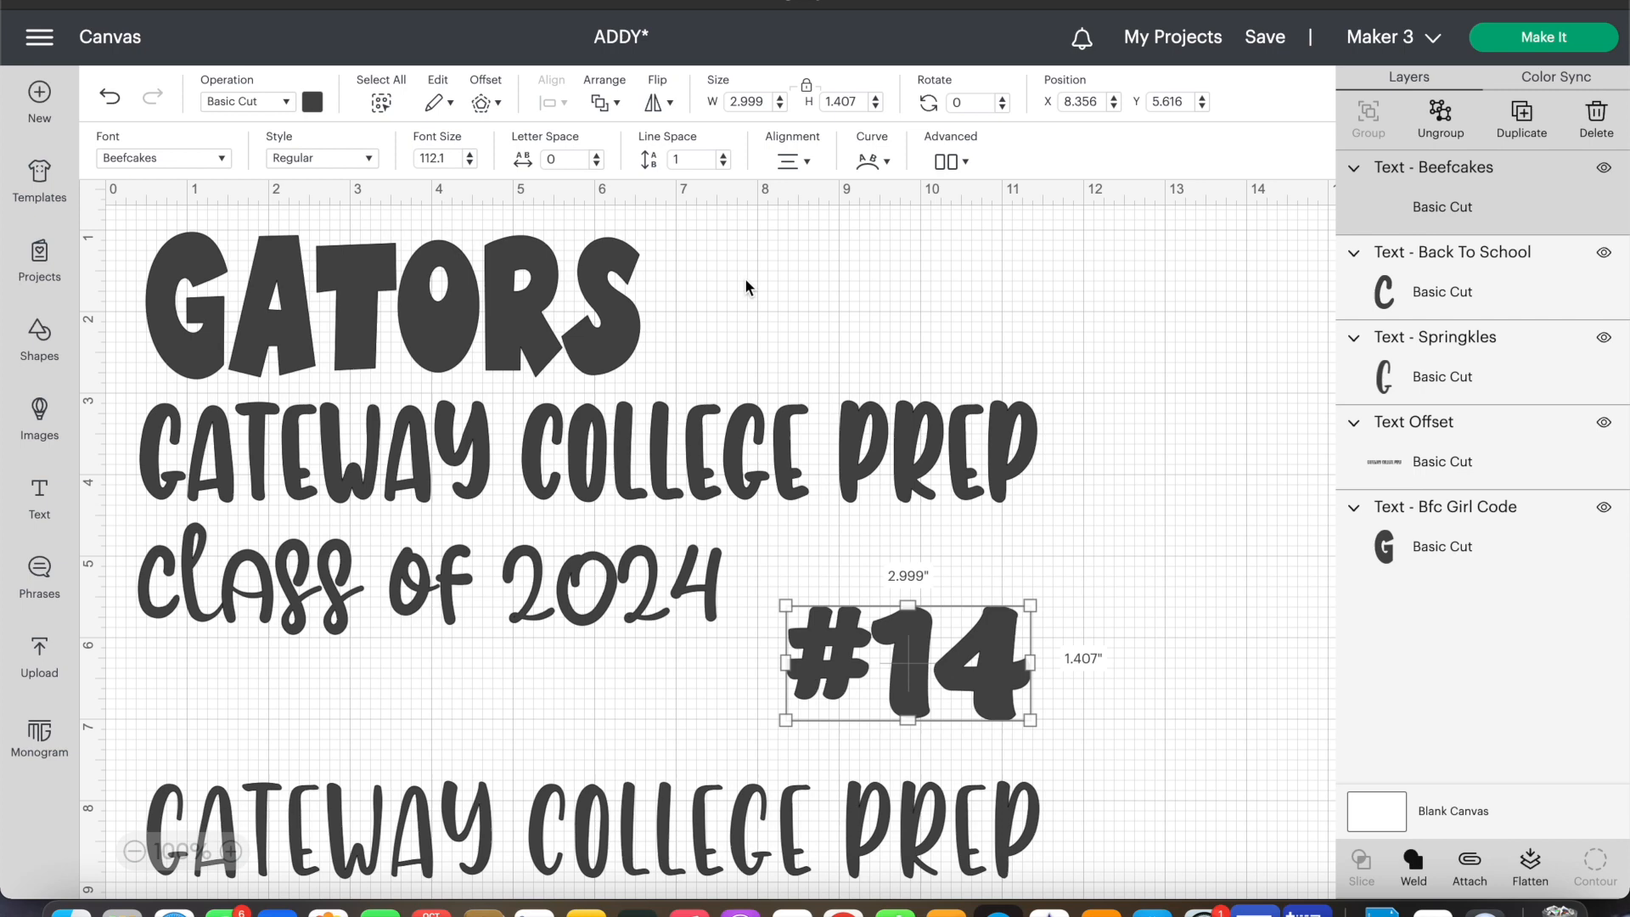
{"action": "left_click", "coordinate": [1089, 600]}
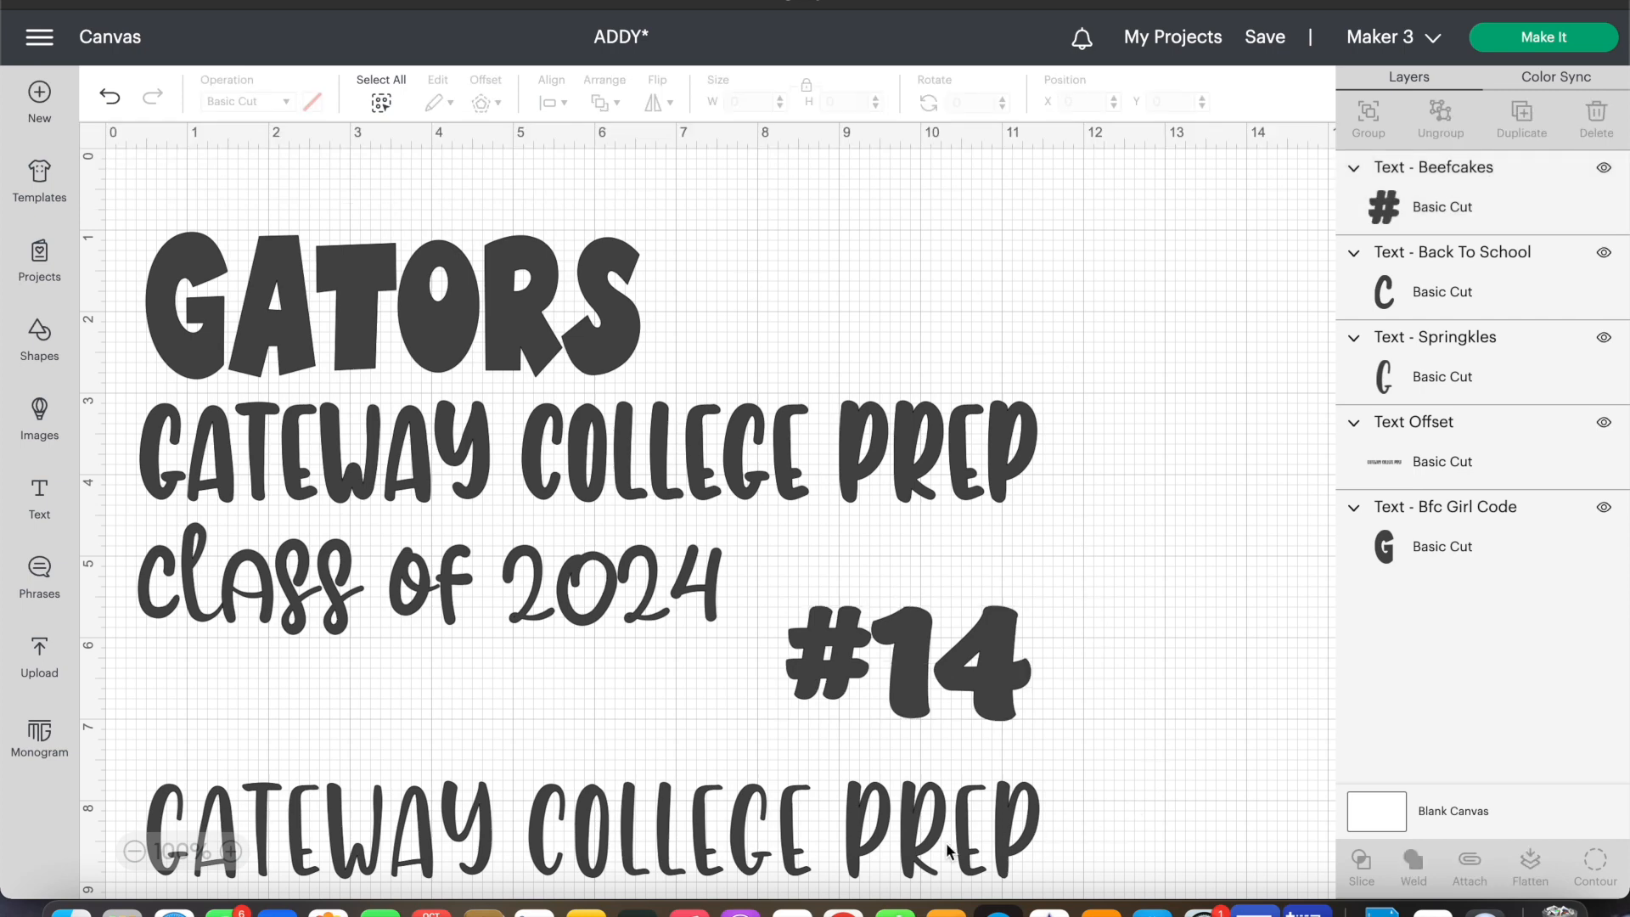
Step: Save the ADDY project in place, accepting that it is no longer visible to others
{"action": "left_click", "coordinate": [1264, 38]}
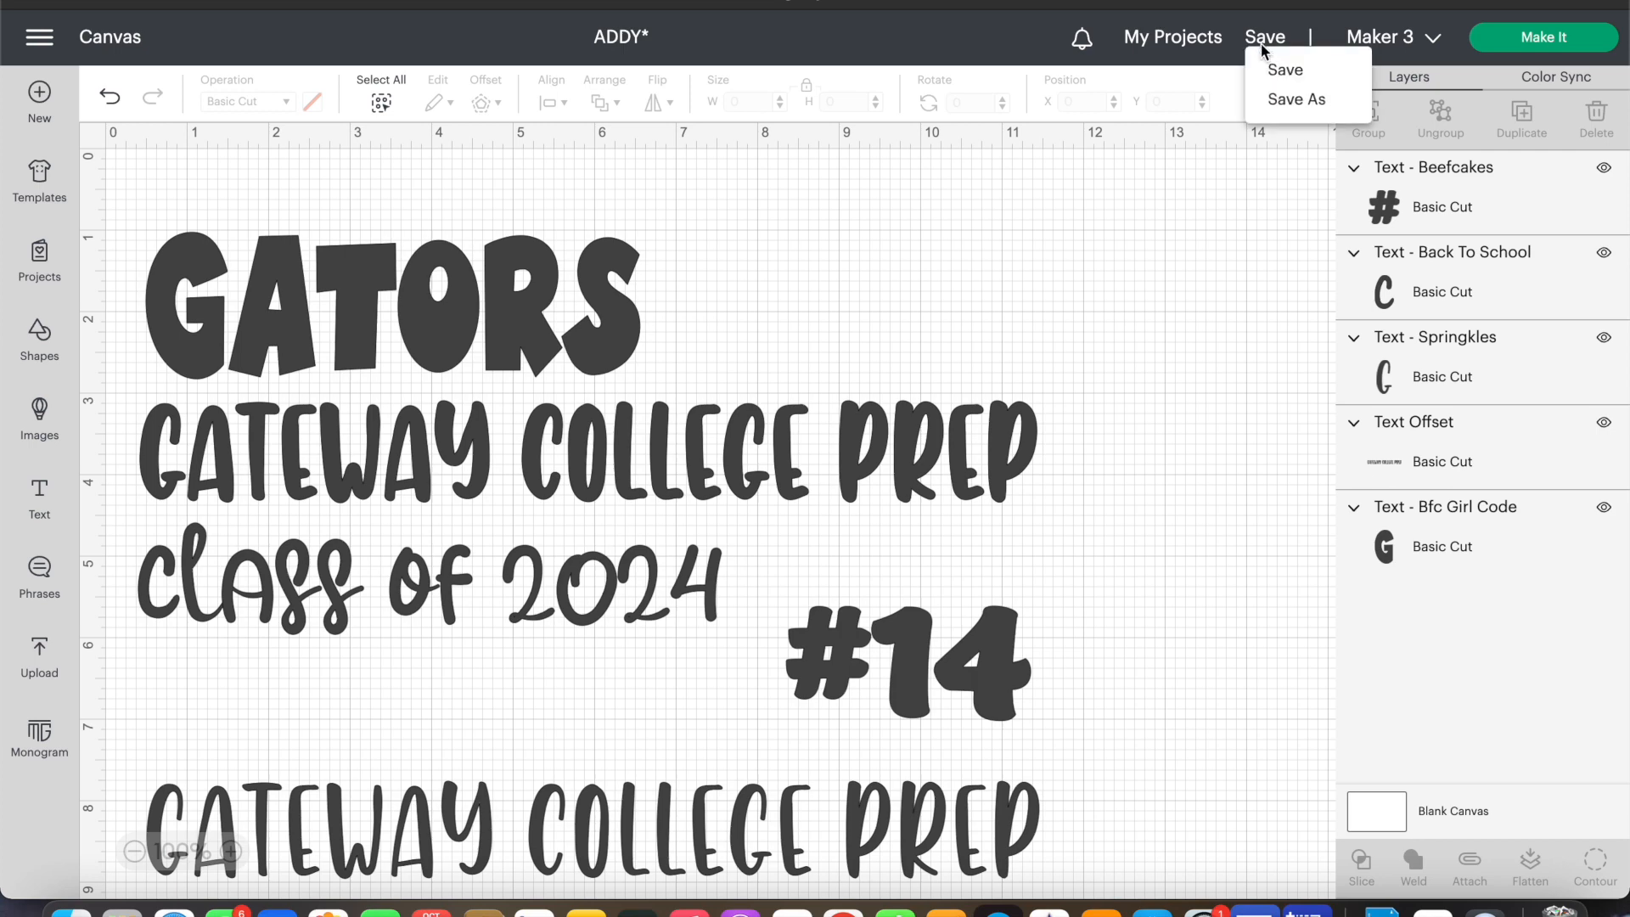
{"action": "left_click", "coordinate": [1270, 67]}
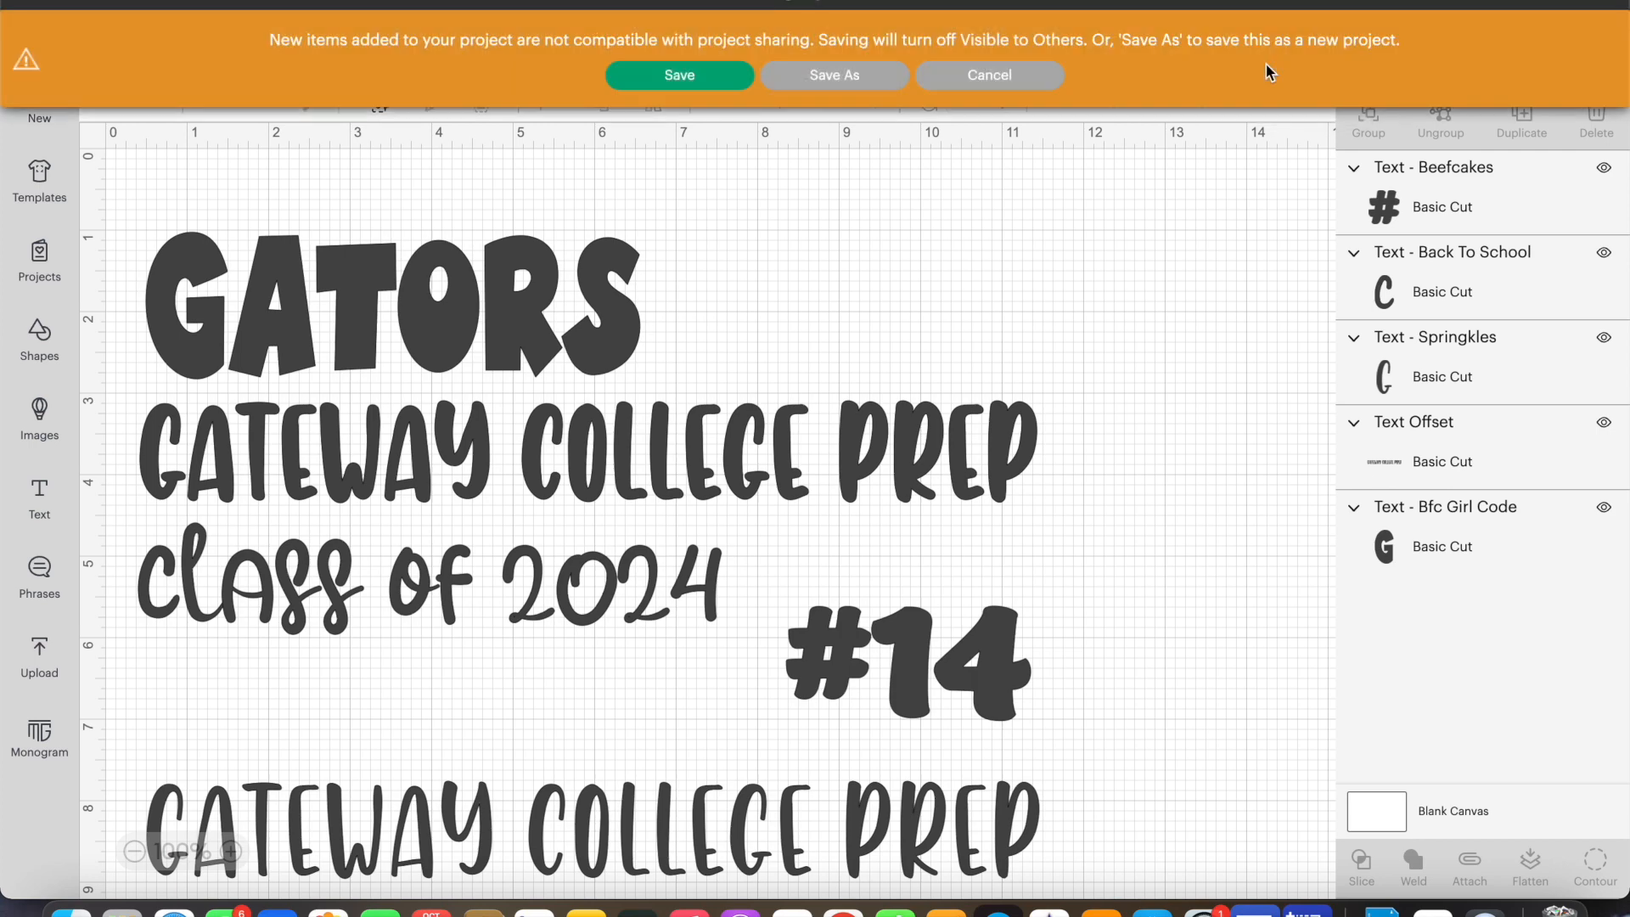
{"action": "left_click", "coordinate": [679, 75]}
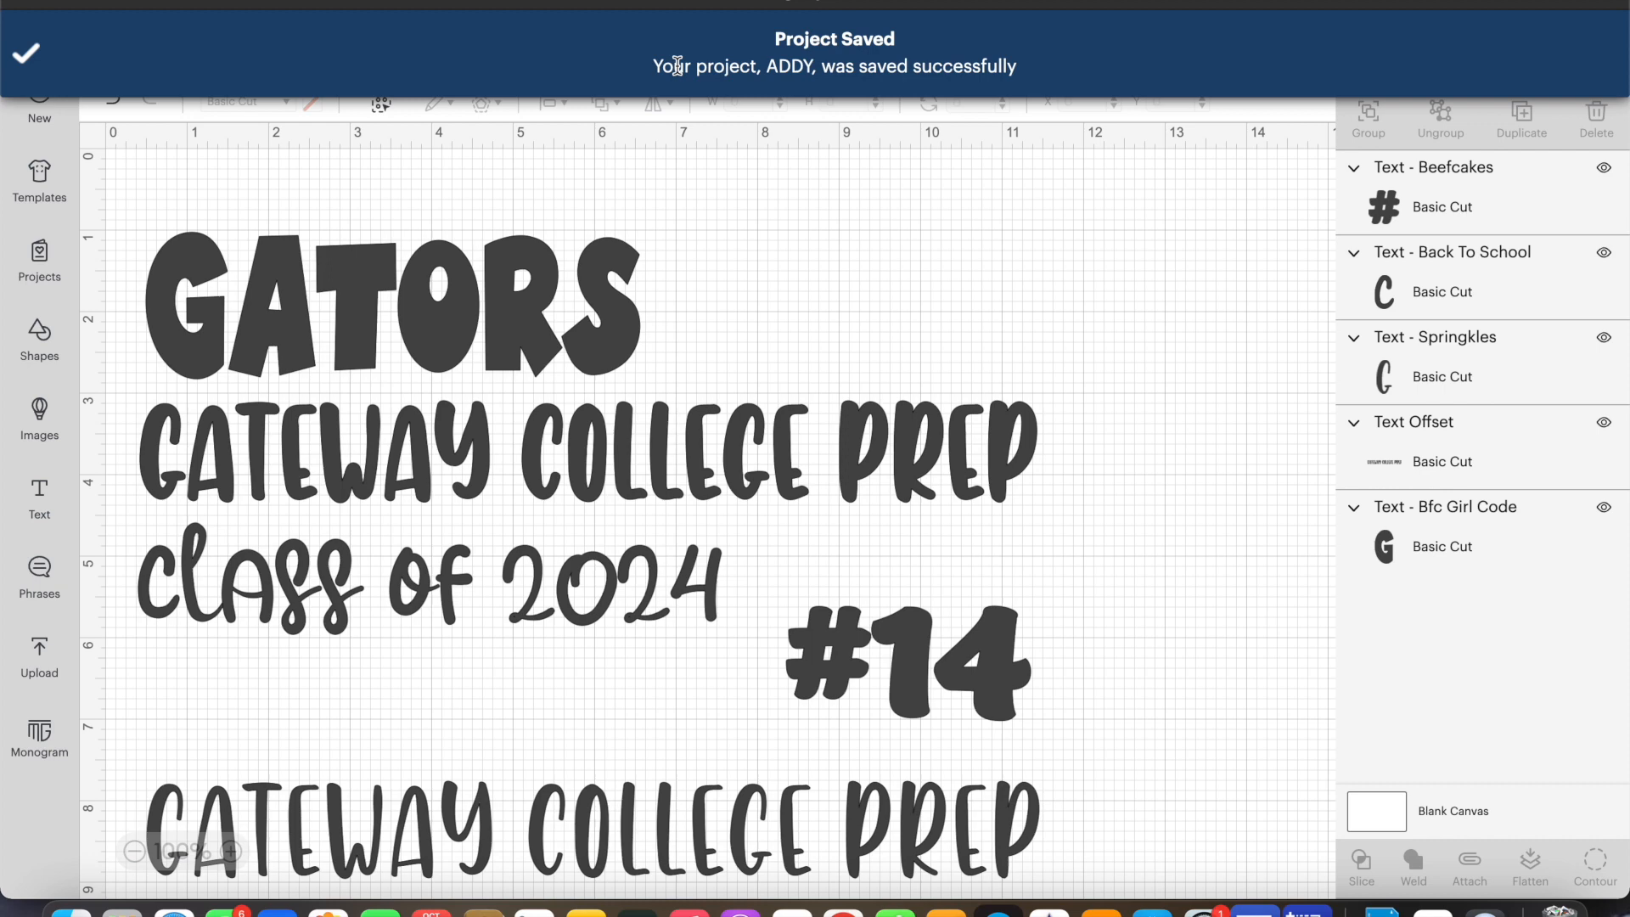
Step: Search the Cricut images for SOCCER, limit them to saved ones, and add the tilted solid black soccer ball to the canvas
{"action": "left_click", "coordinate": [39, 418]}
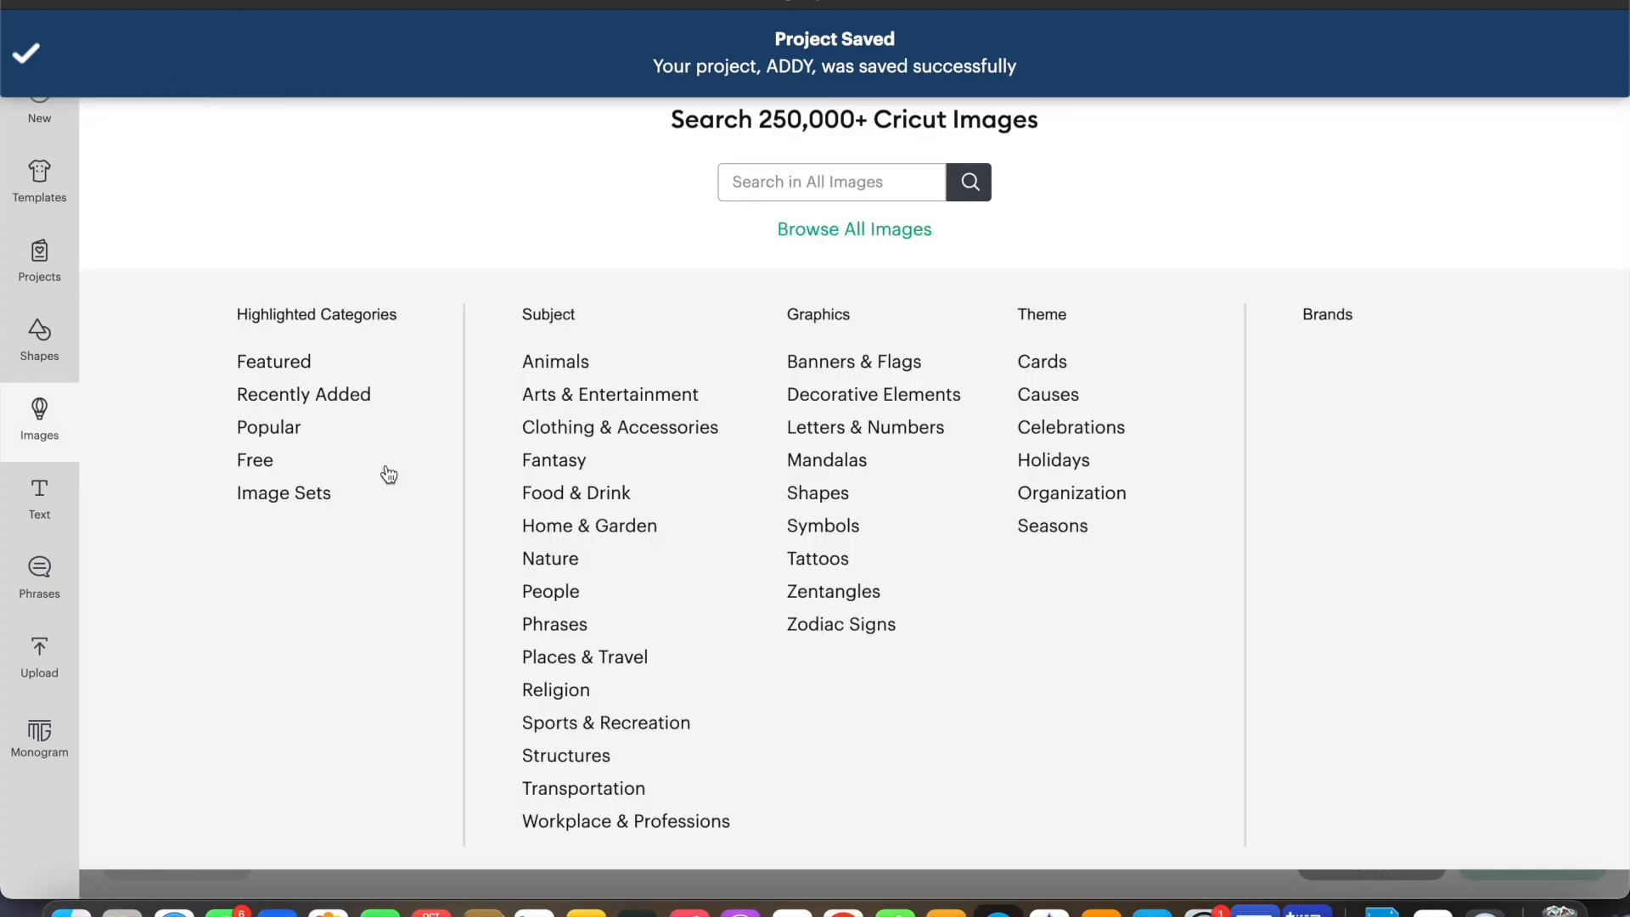
{"action": "type", "text": "SOCCER"}
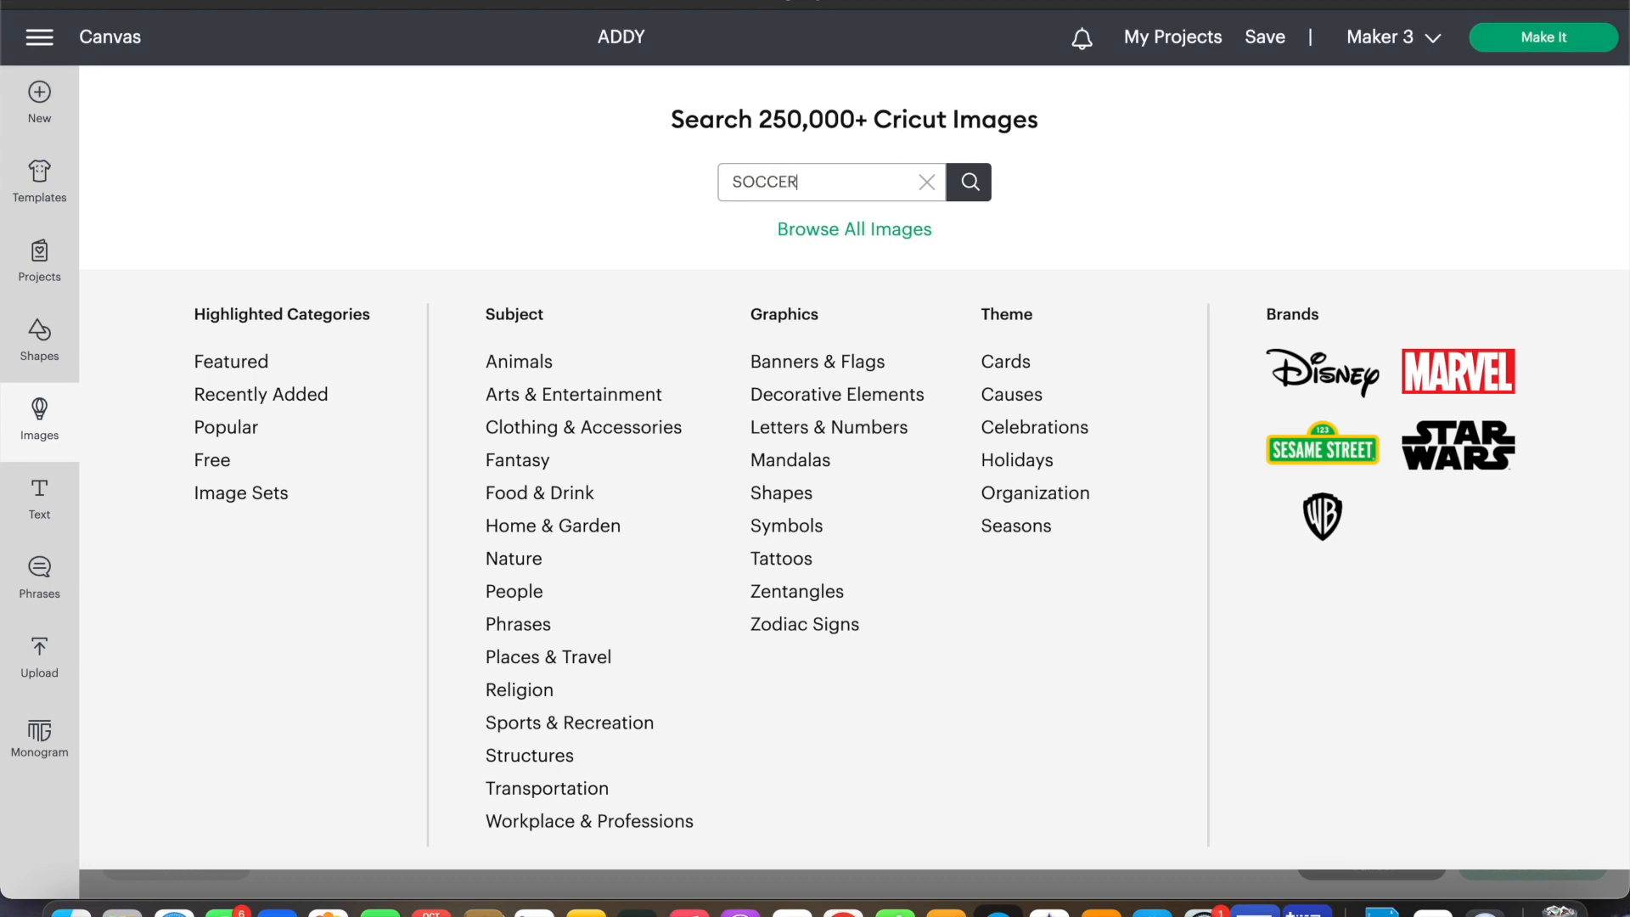
{"action": "key", "text": "Return"}
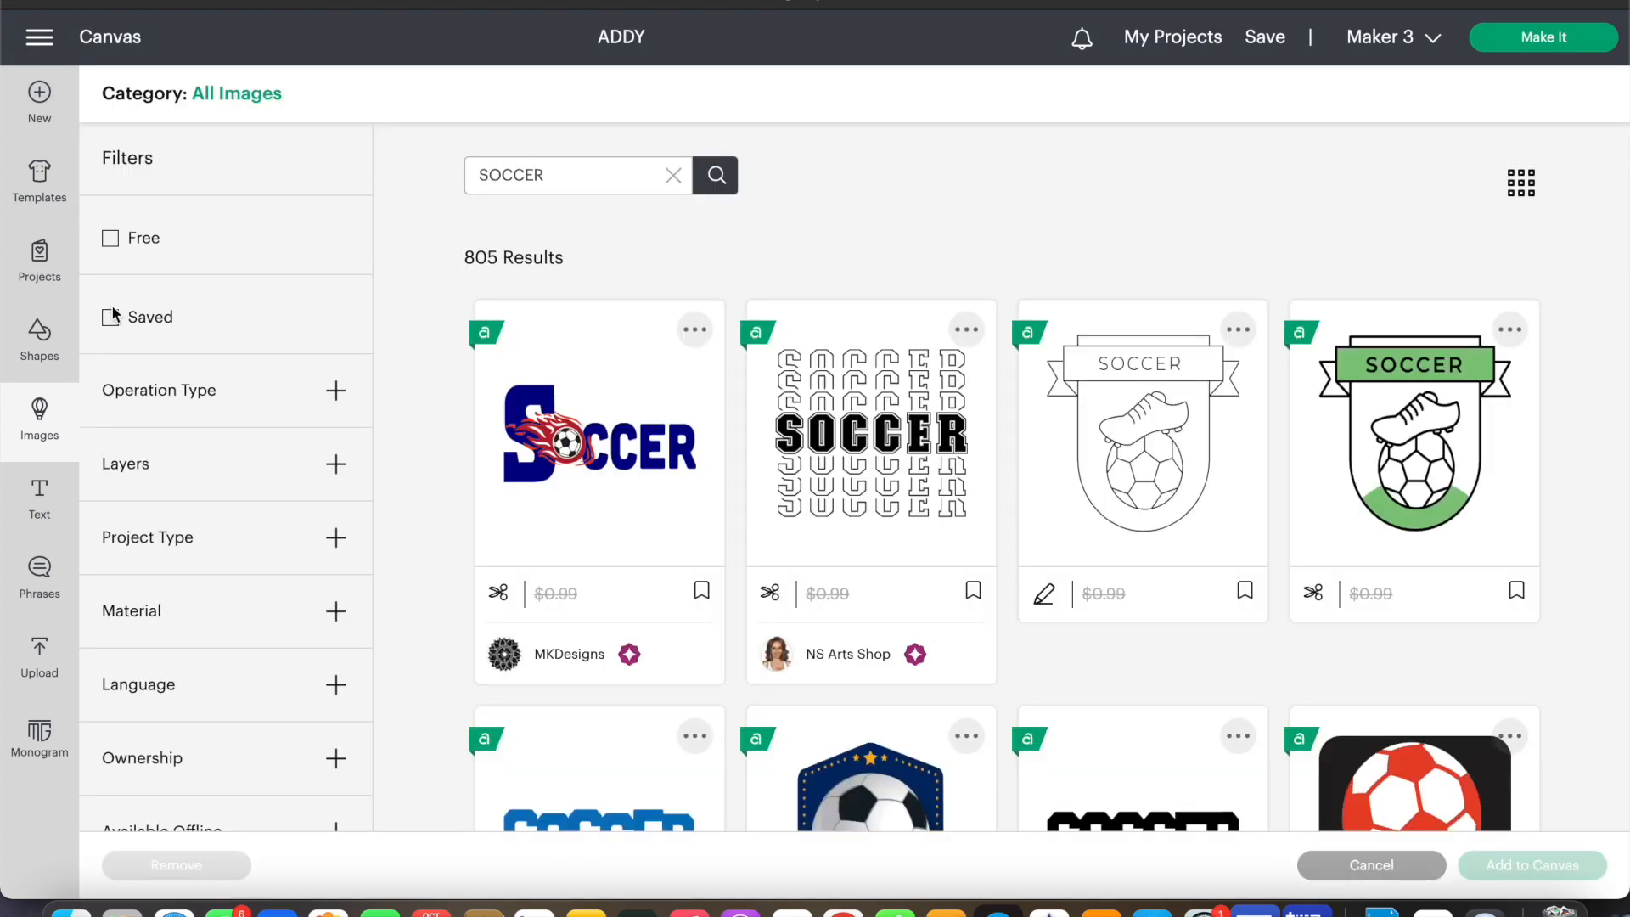
{"action": "left_click", "coordinate": [112, 317]}
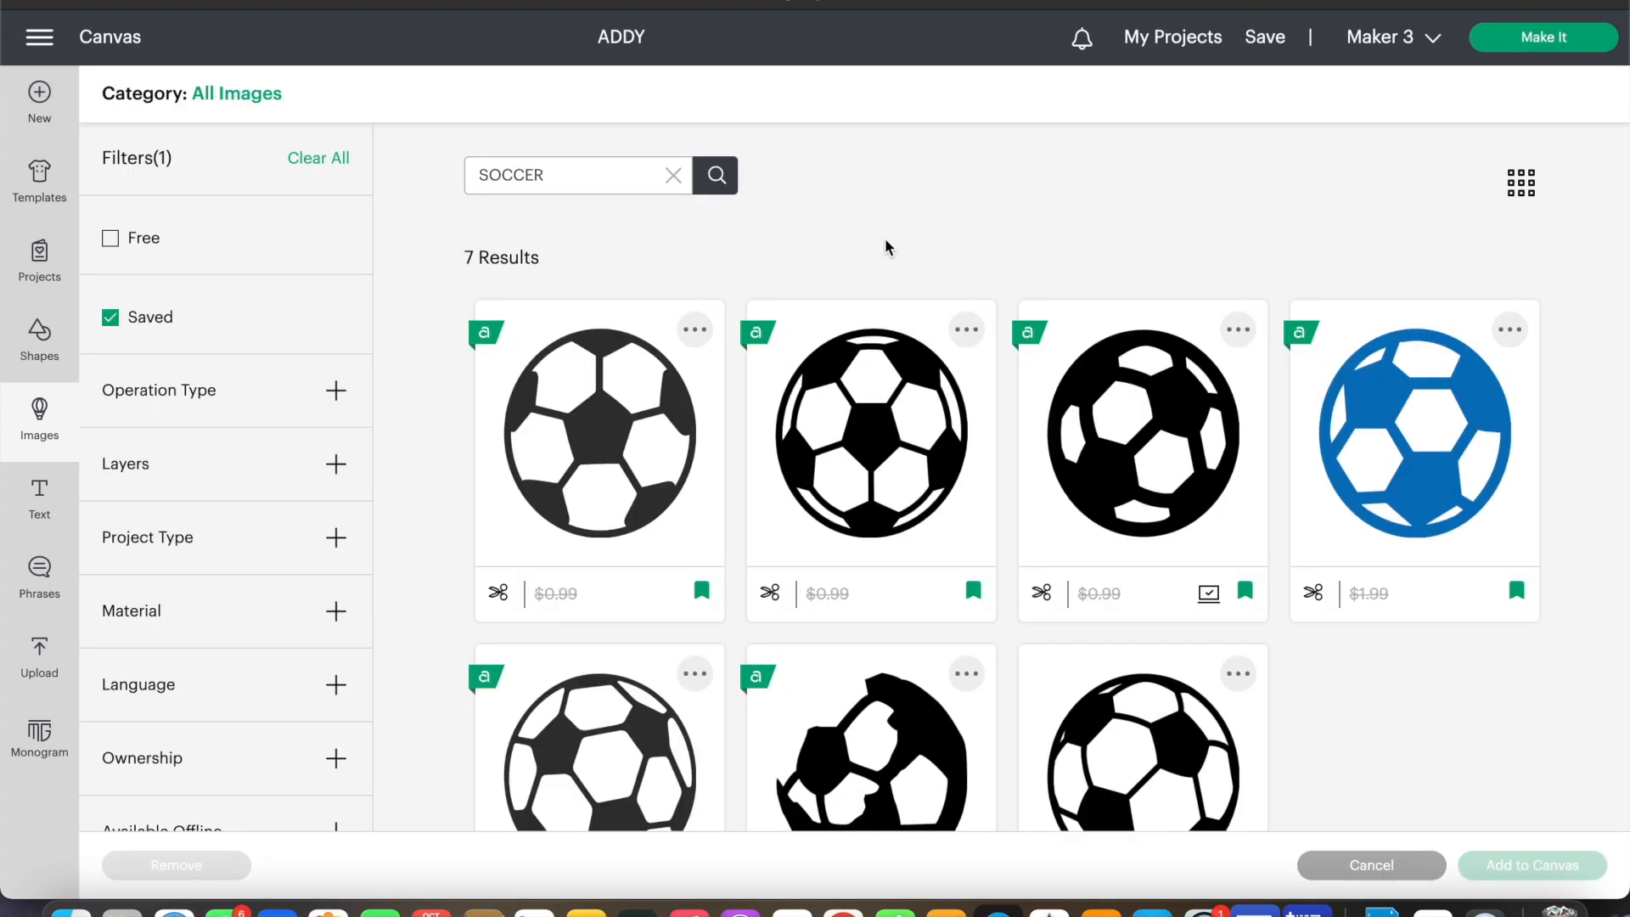
{"action": "left_click", "coordinate": [1128, 480]}
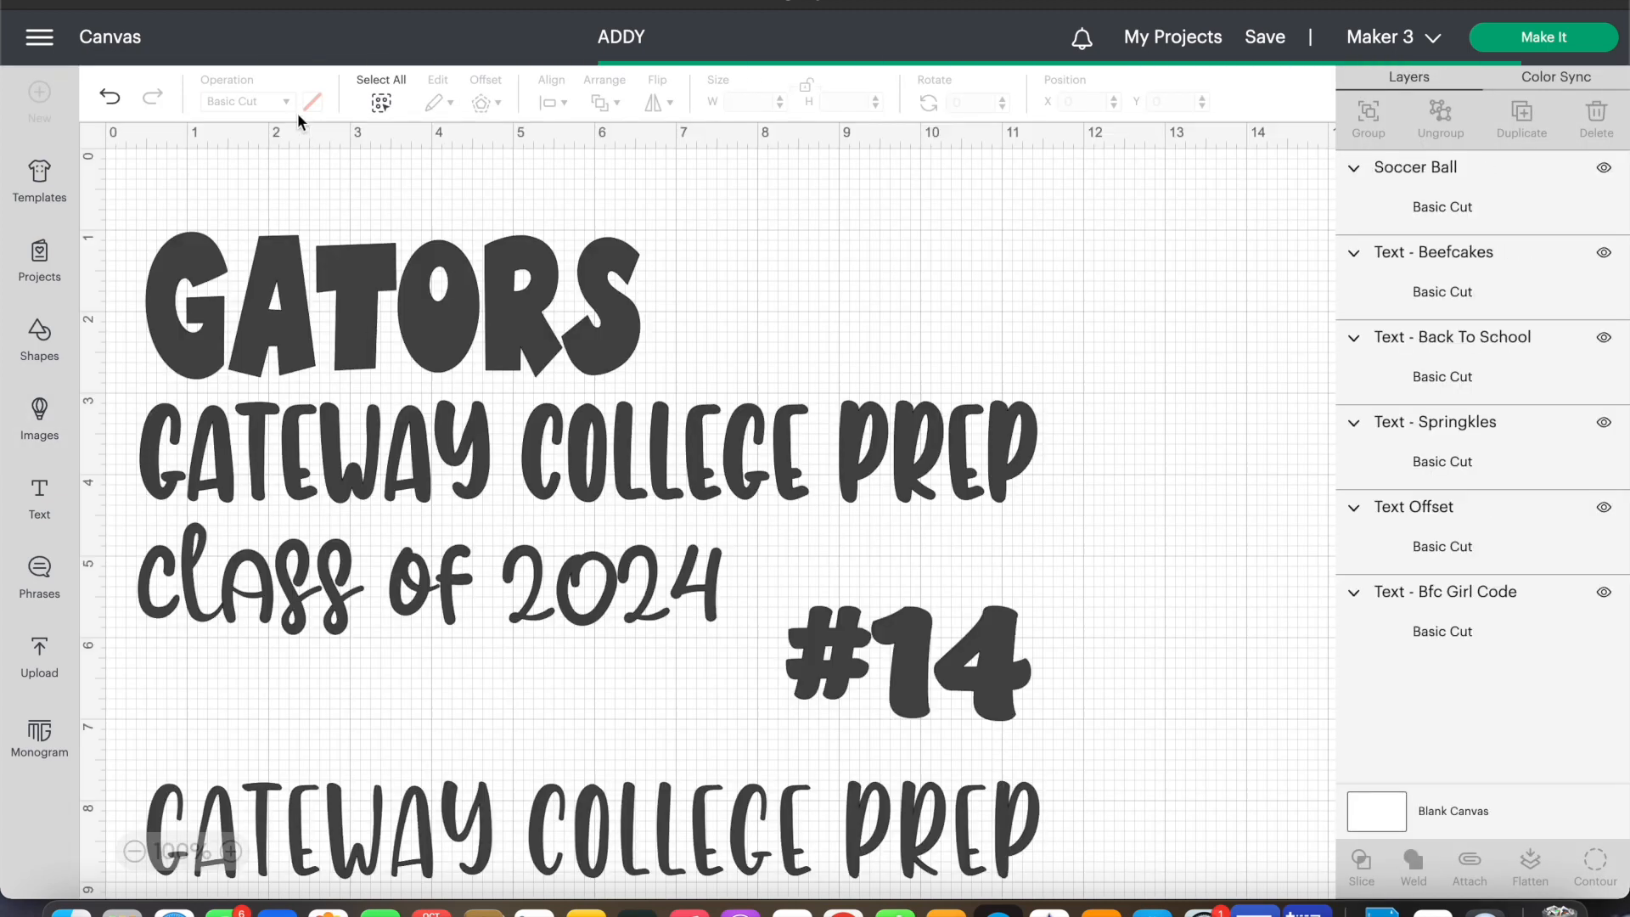
Step: Recolor the soccer ball in the text's dark gray, shrink it to about 1.6 inches wide and place it clear of the text, beyond GATORS
{"action": "left_click", "coordinate": [314, 103]}
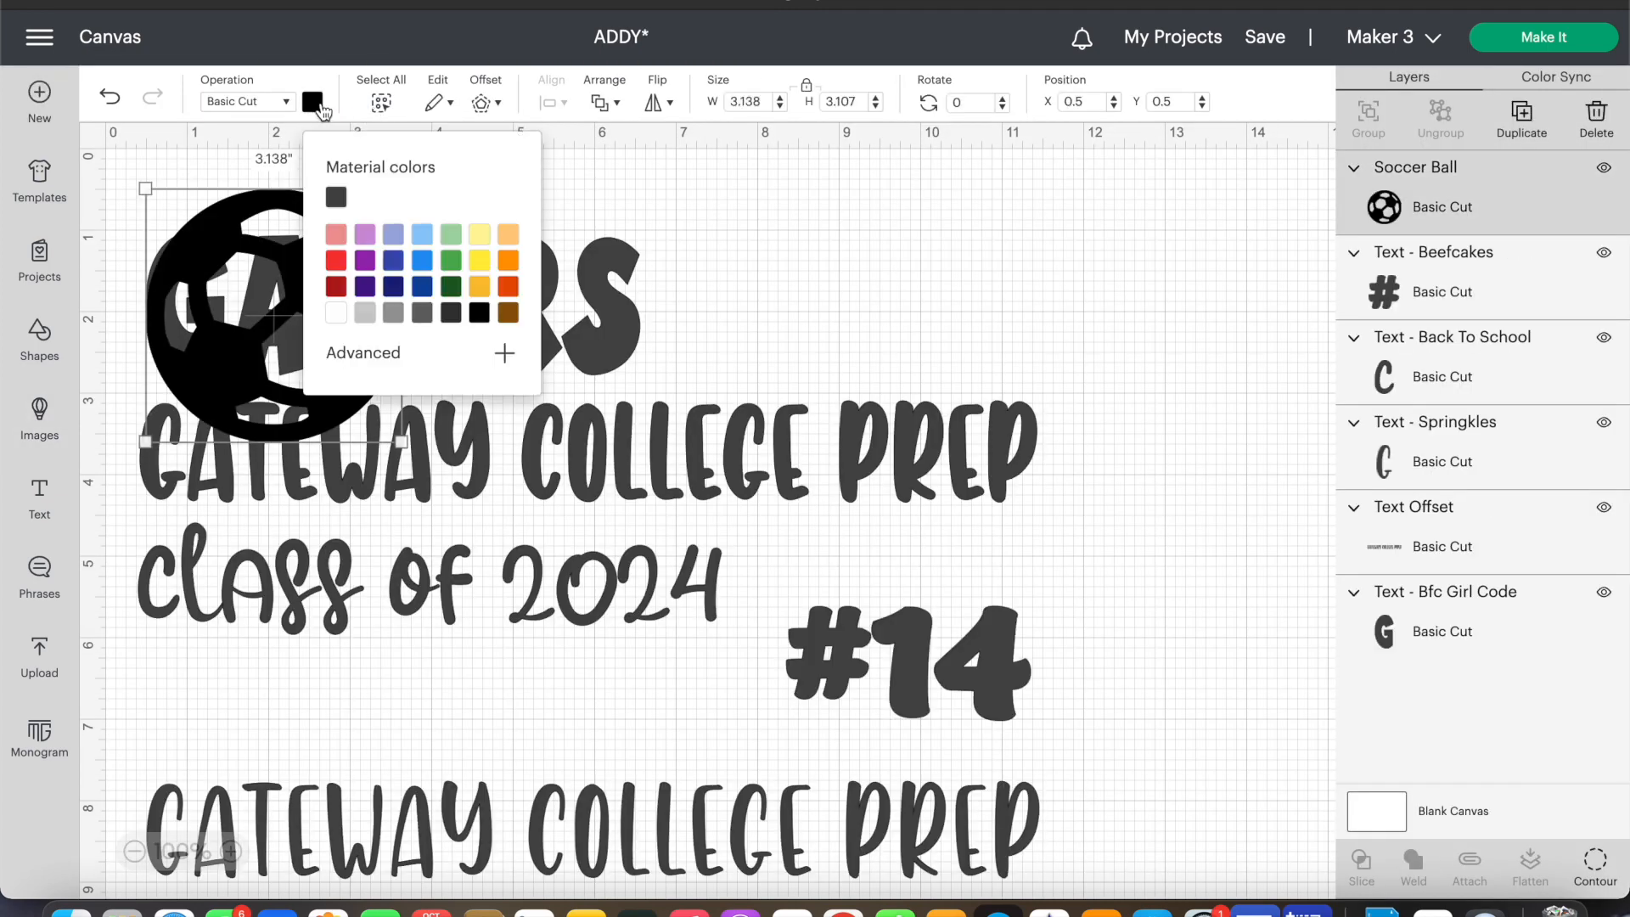
{"action": "left_click", "coordinate": [336, 200]}
{"action": "left_click_drag", "start_coordinate": [149, 437], "coordinate": [1078, 265]}
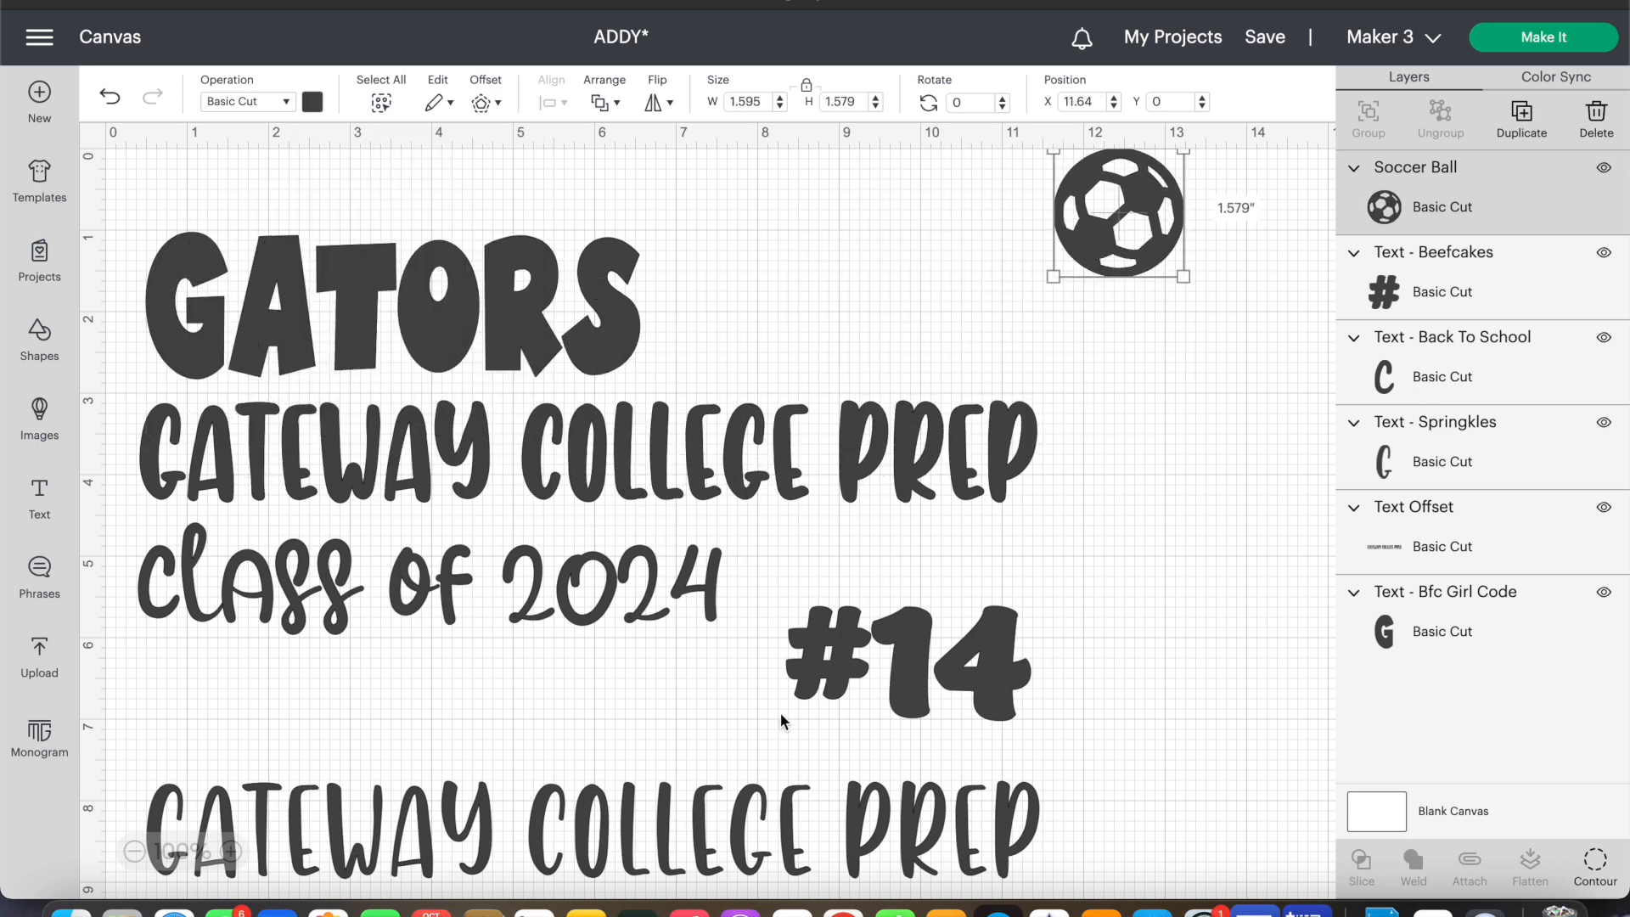
Step: Recolor the thin GATEWAY COLLEGE PREP text at the canvas bottom green and save the project
{"action": "left_click", "coordinate": [703, 832]}
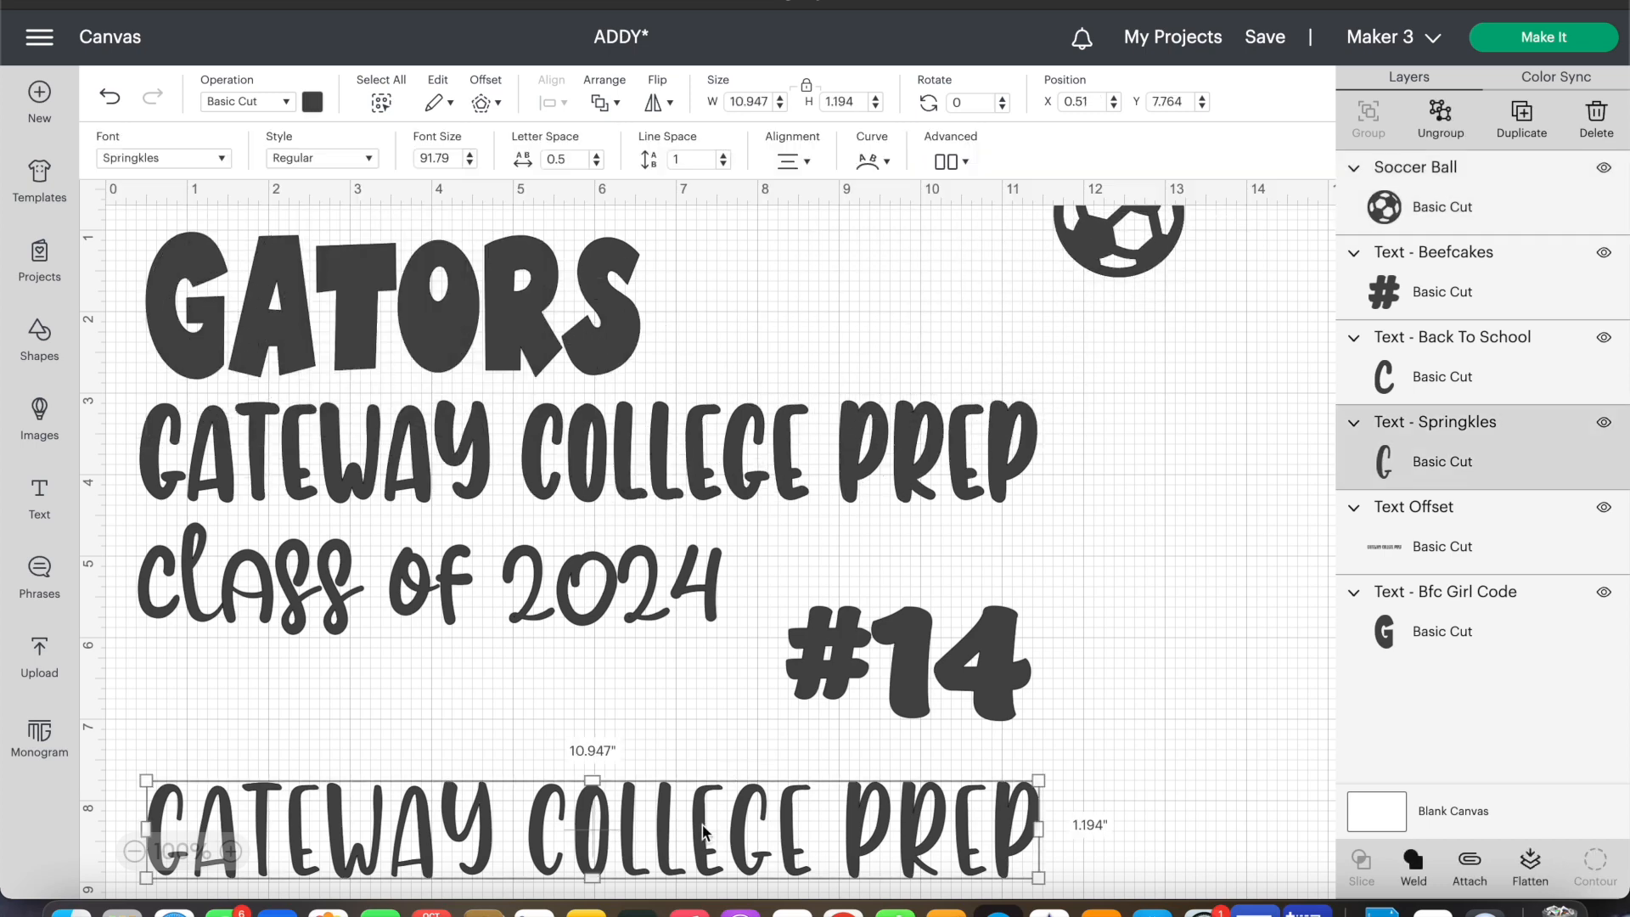
{"action": "left_click", "coordinate": [311, 104]}
{"action": "left_click", "coordinate": [452, 265]}
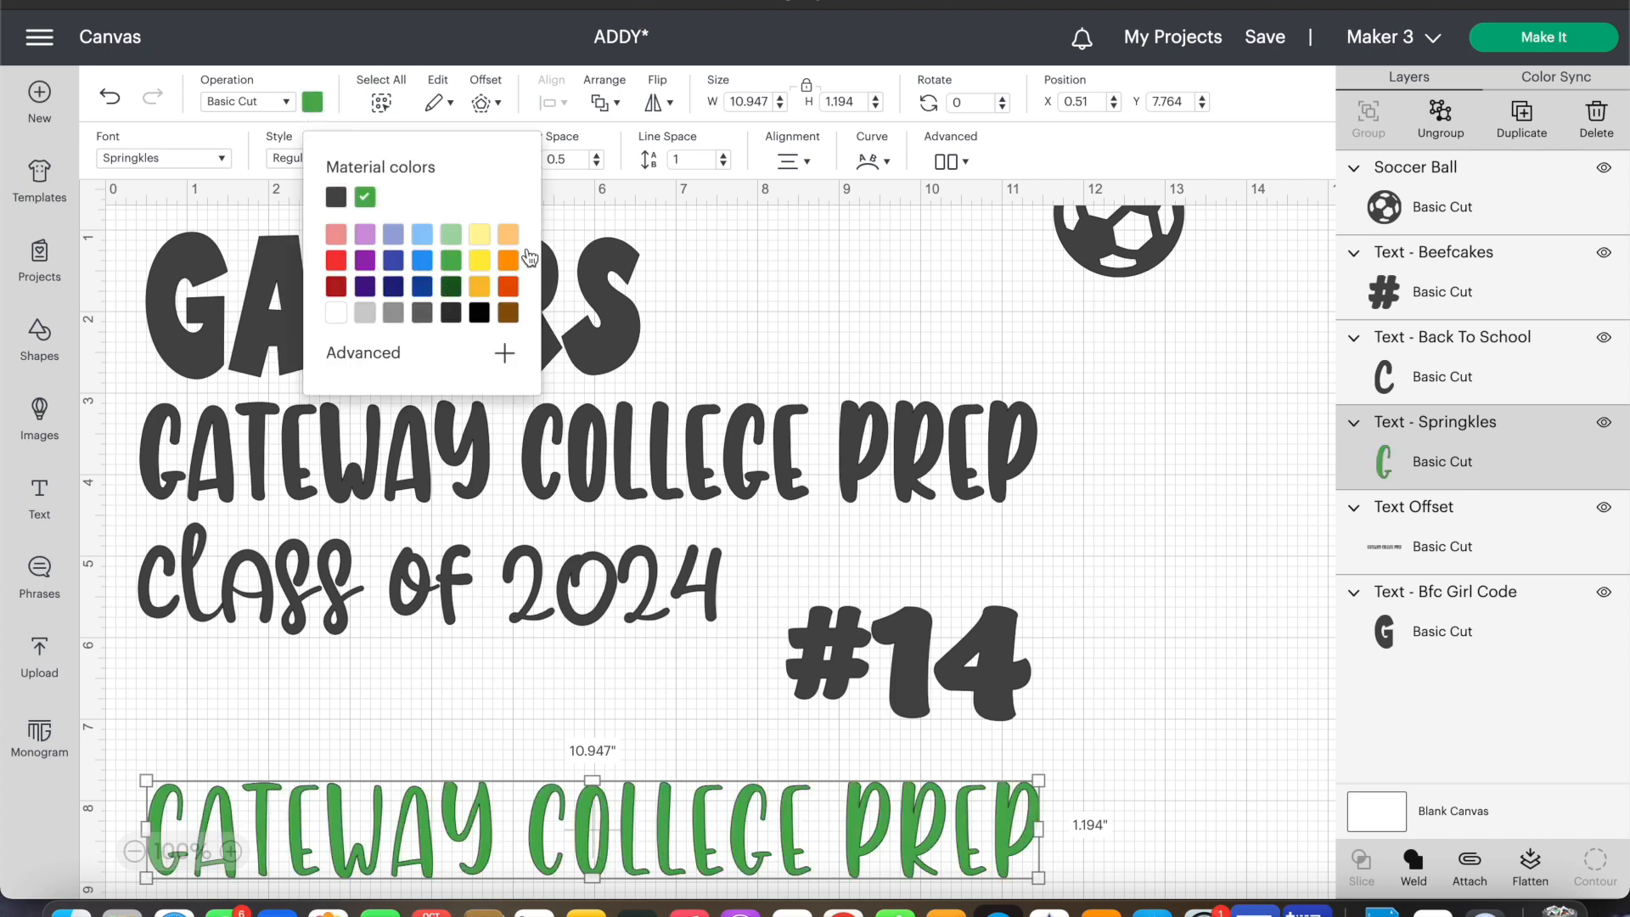
{"action": "left_click", "coordinate": [1092, 622]}
{"action": "left_click", "coordinate": [1273, 41]}
{"action": "left_click", "coordinate": [1278, 71]}
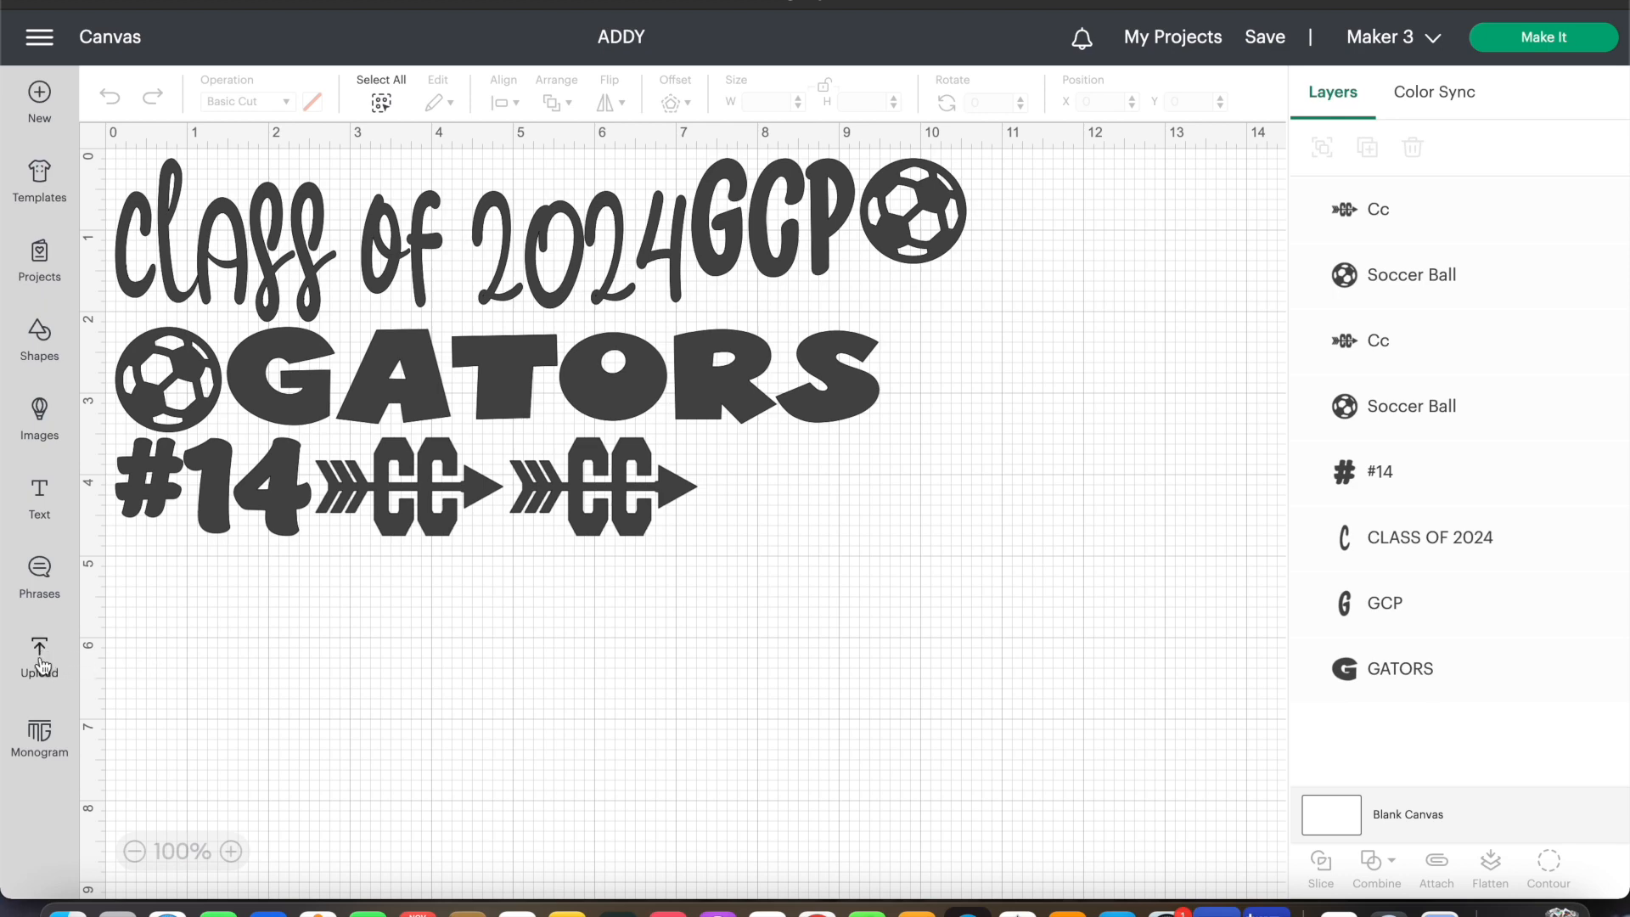
Step: Find the 007SC Cross Country Symbols folder by searching the Mac for "cross cou" and load its CC.png as a new image upload
{"action": "left_click", "coordinate": [40, 658]}
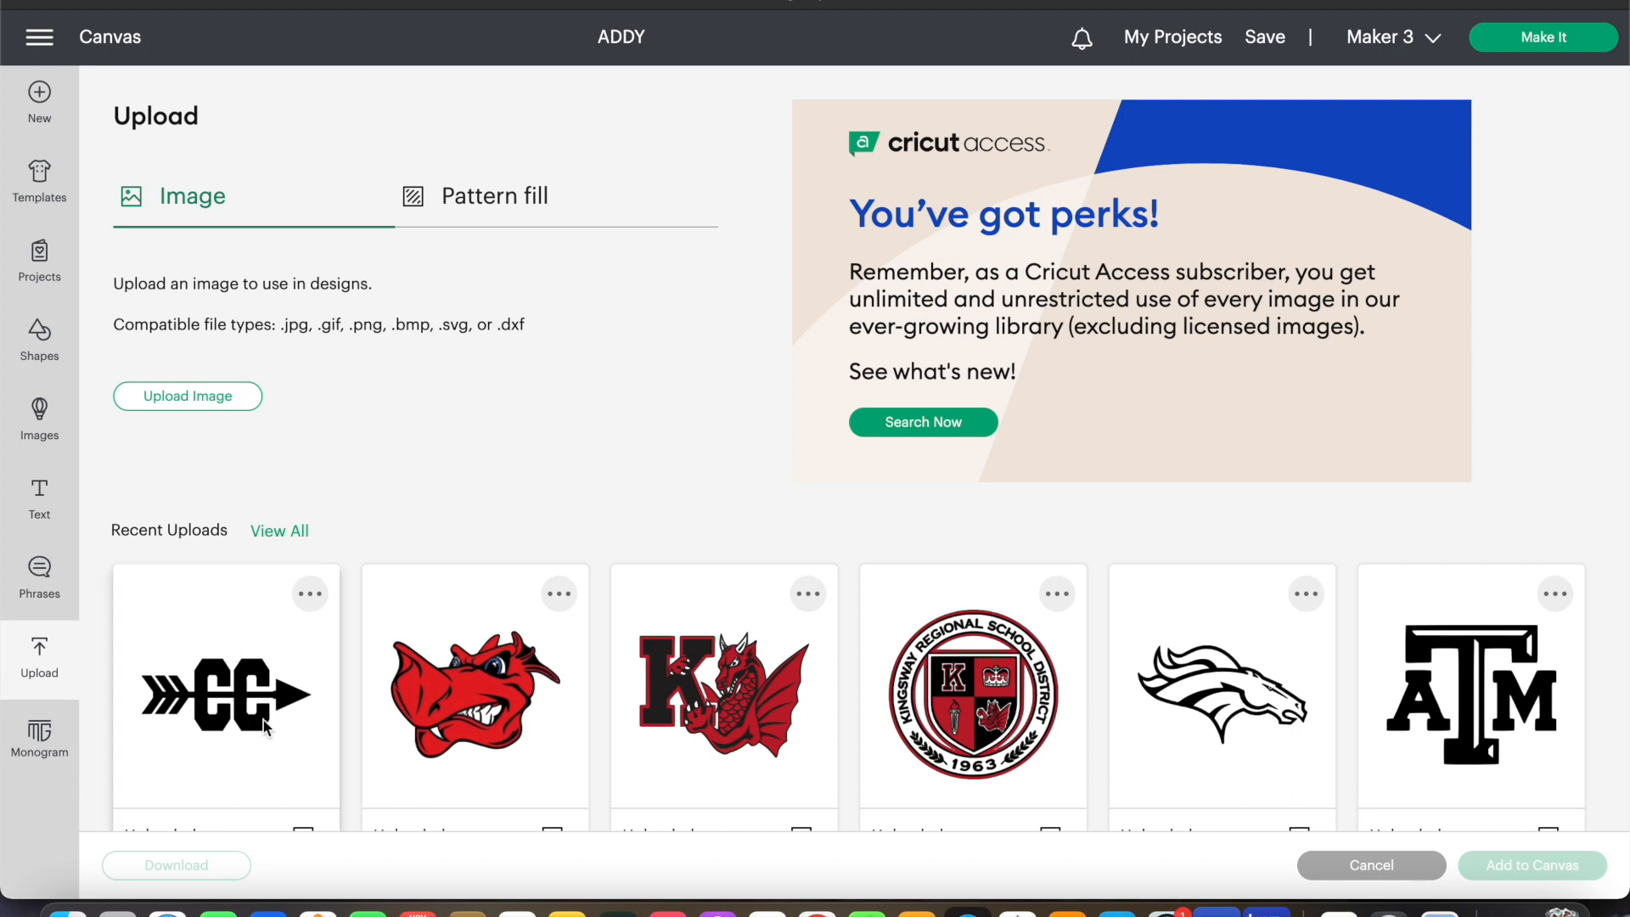
{"action": "left_click", "coordinate": [231, 399]}
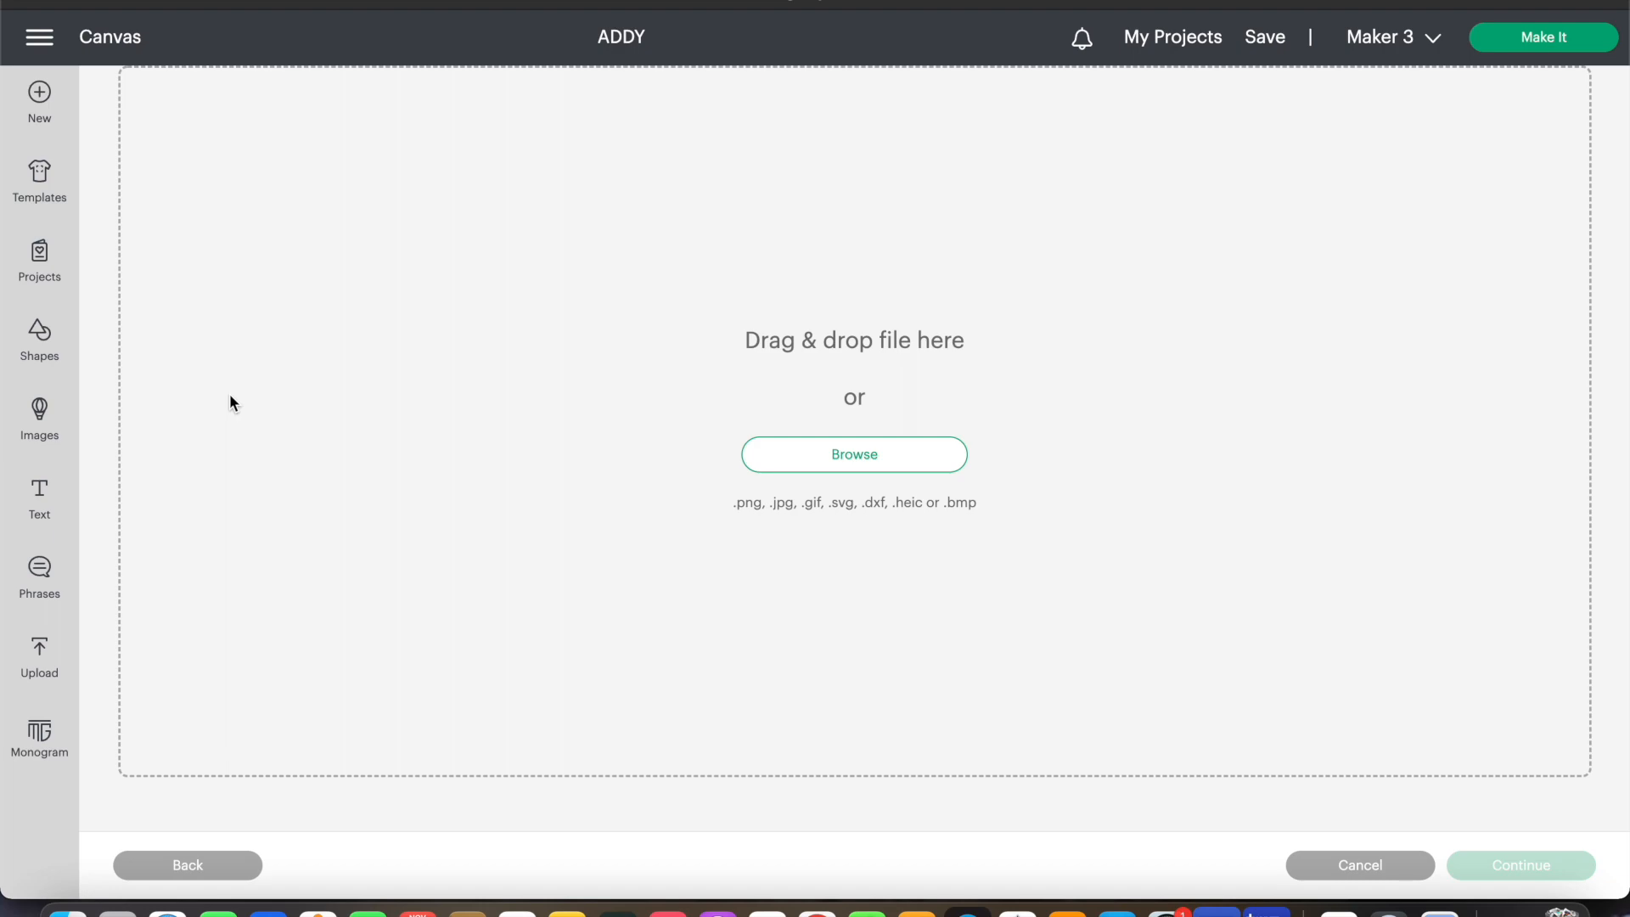
{"action": "left_click", "coordinate": [866, 456]}
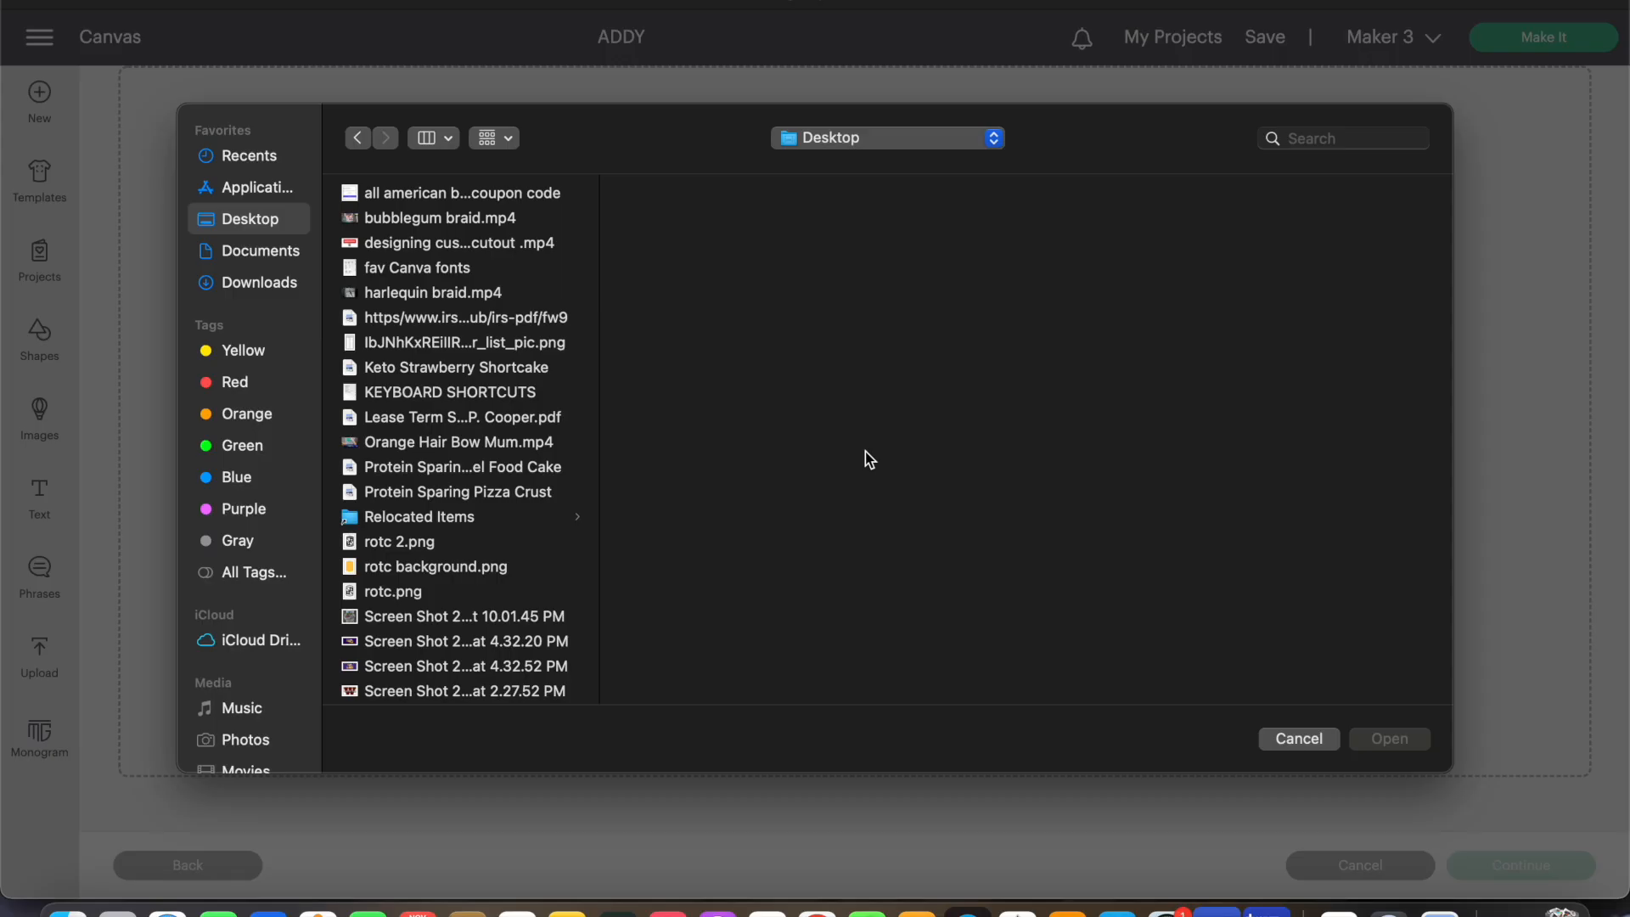
{"action": "left_click", "coordinate": [1350, 138]}
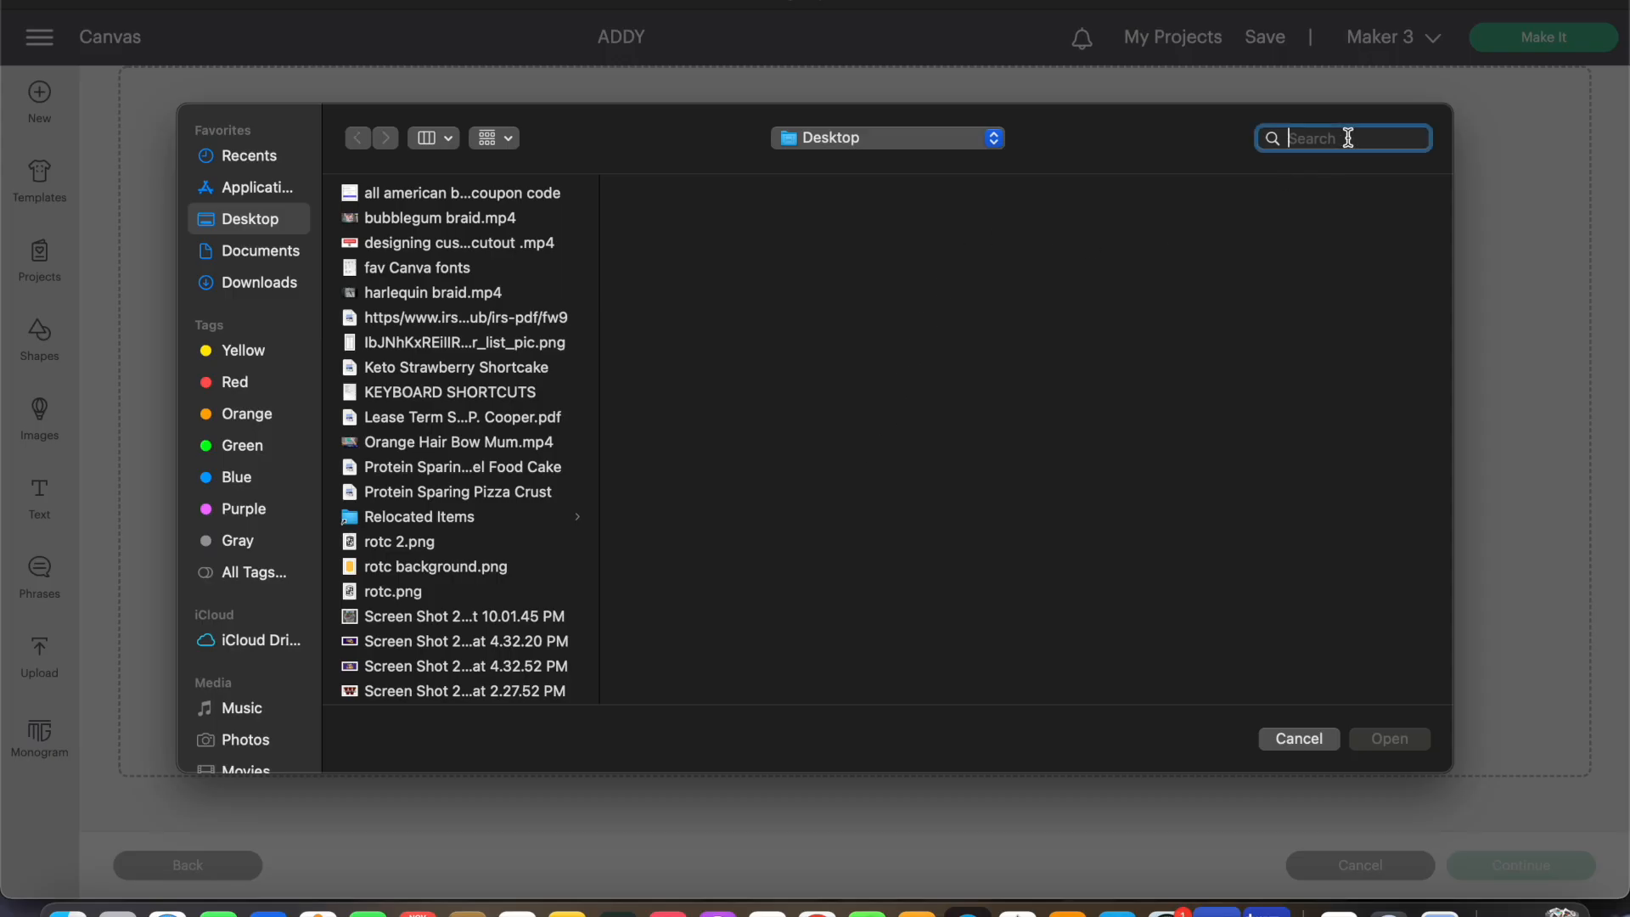
{"action": "type", "text": "cros"}
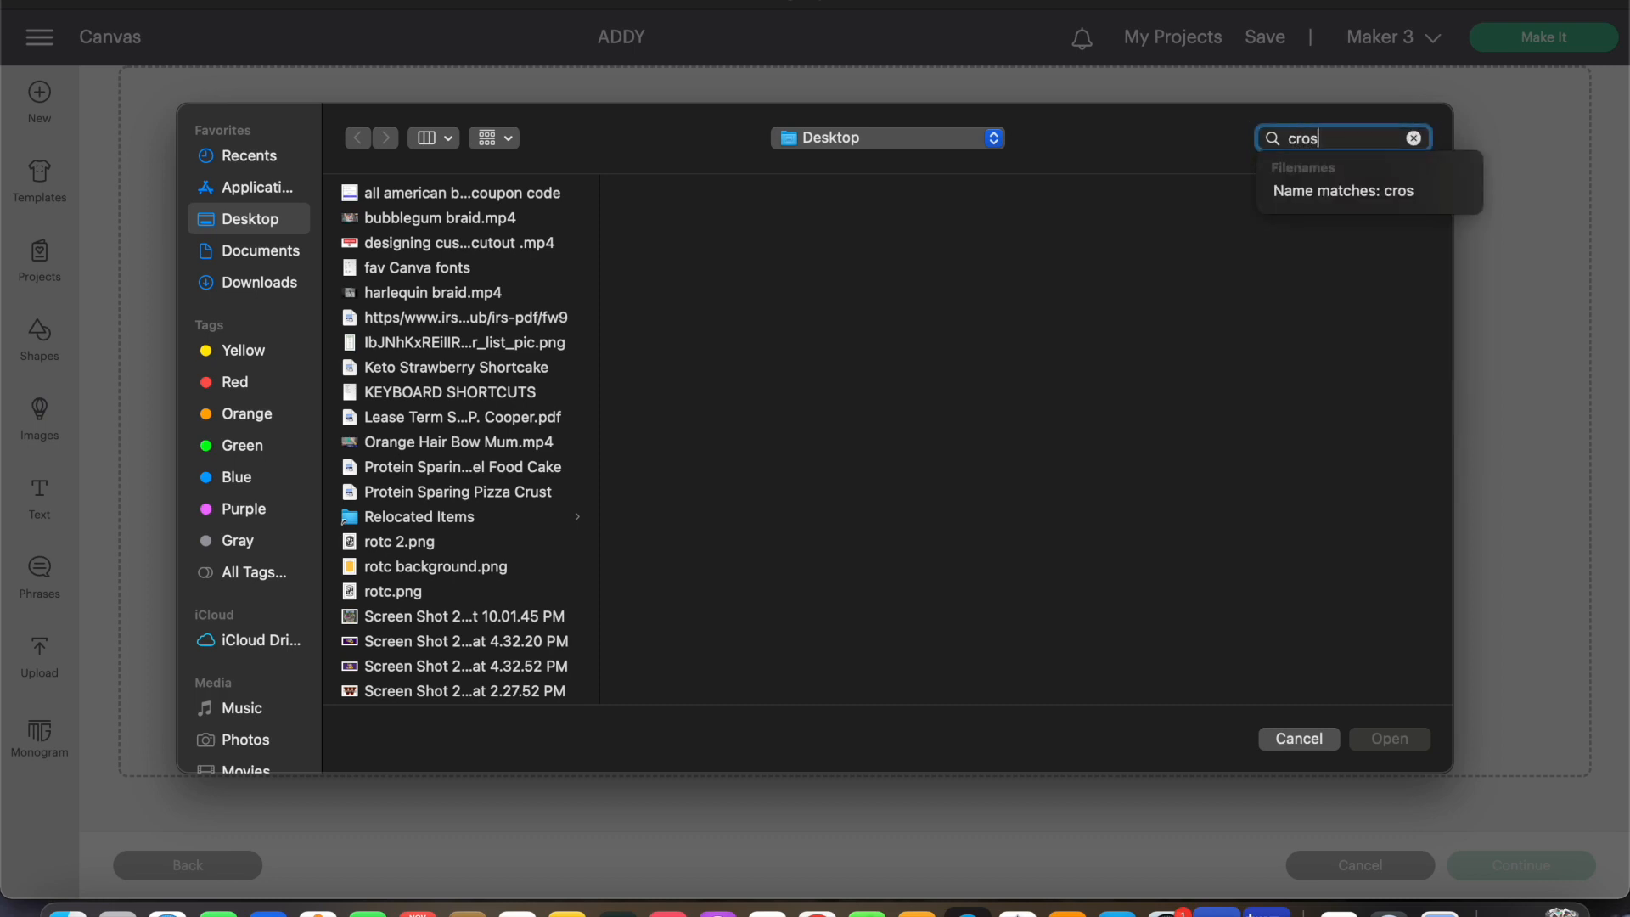
{"action": "type", "text": "s cou"}
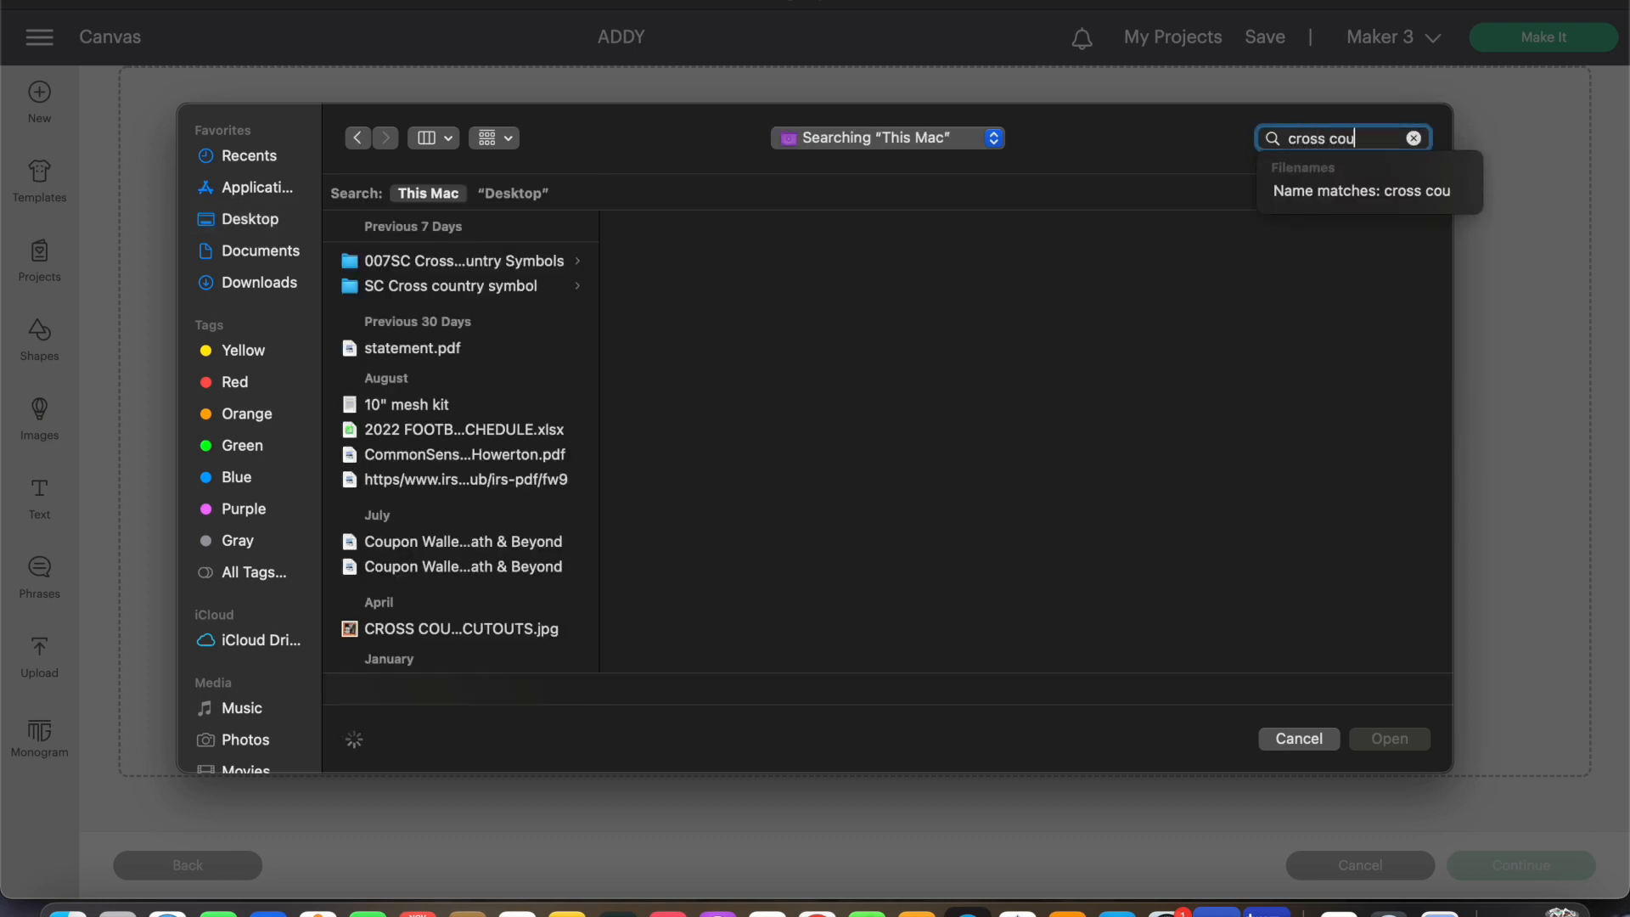
{"action": "left_click", "coordinate": [544, 260]}
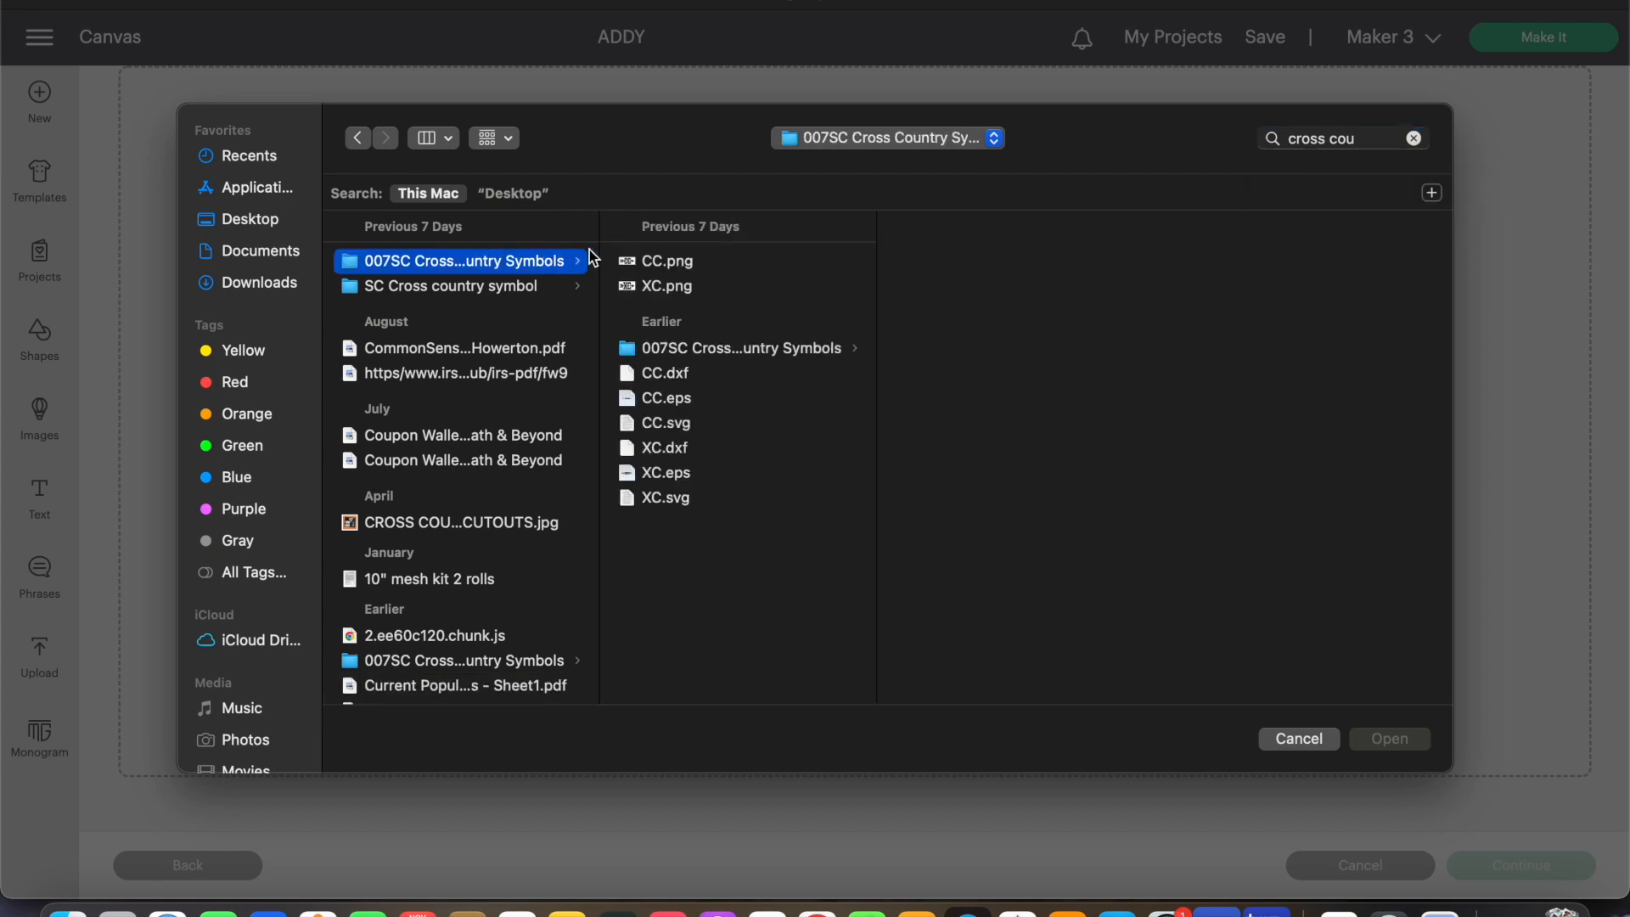
{"action": "double_click", "coordinate": [675, 265]}
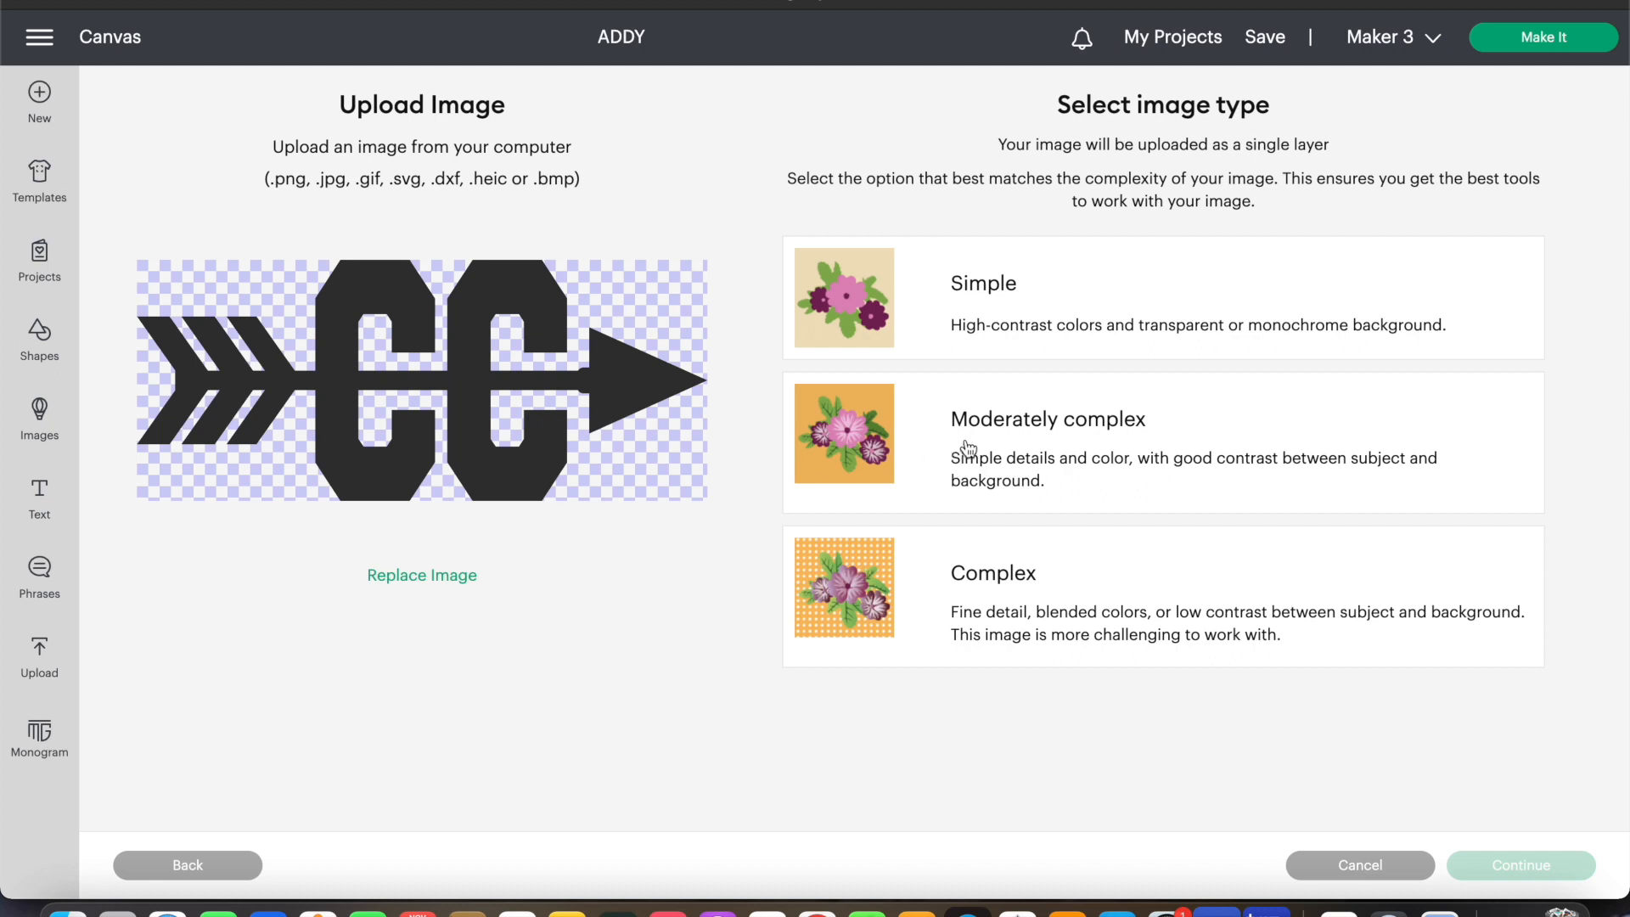
Step: Upload the CC arrow as a moderately complex Cut Image with its background kept as is, and add it to the canvas
{"action": "left_click", "coordinate": [957, 450]}
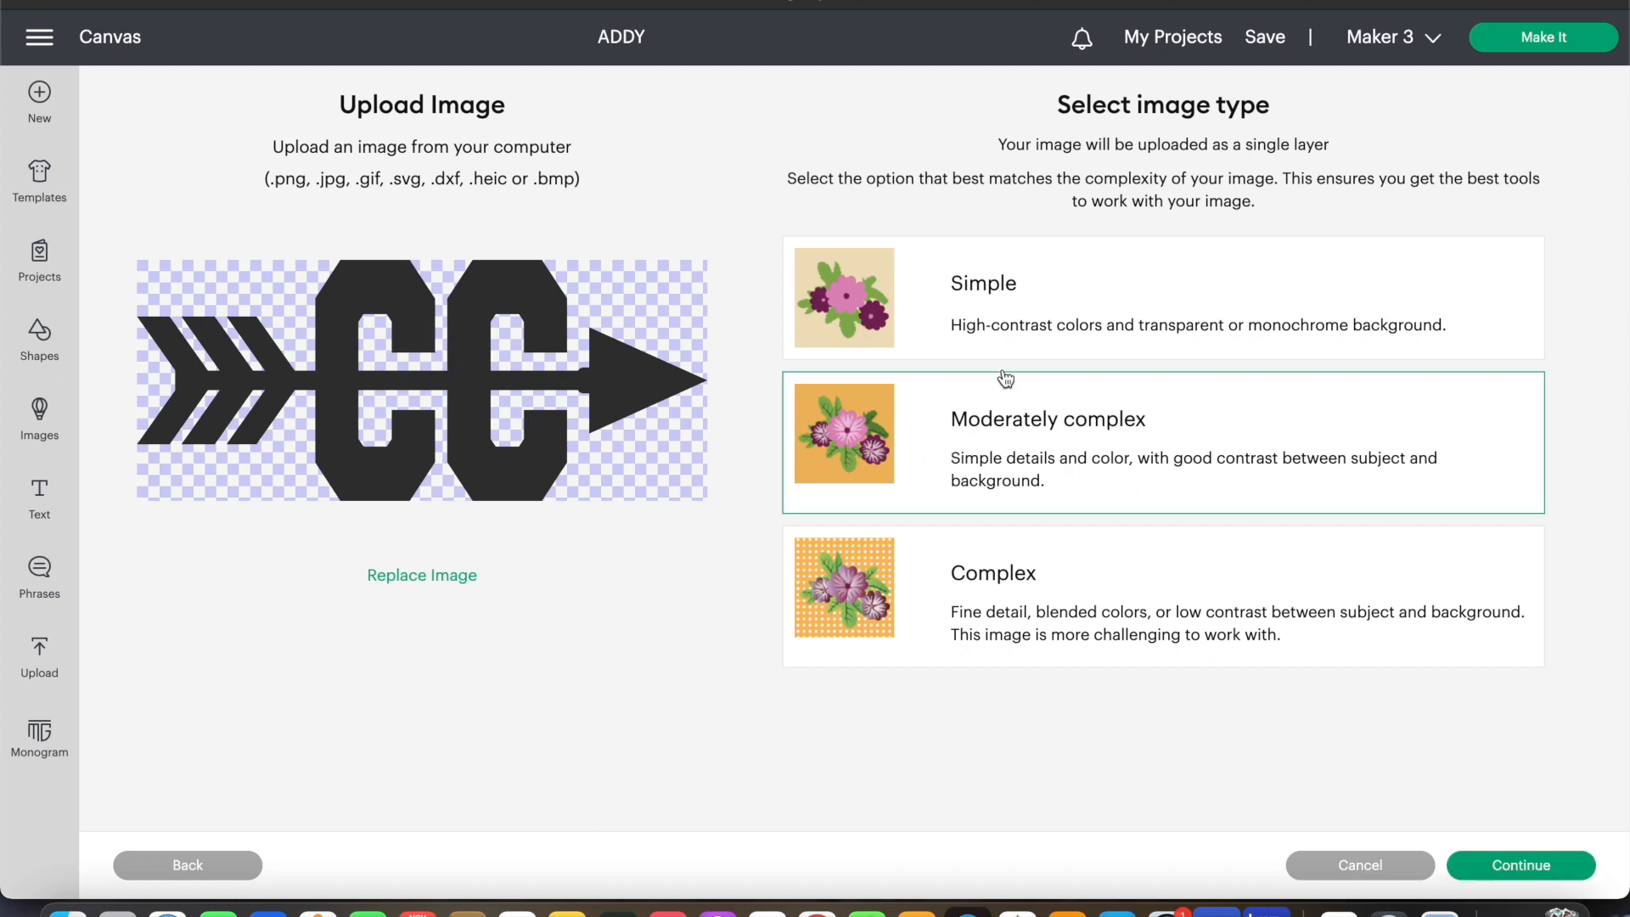
{"action": "left_click", "coordinate": [1014, 311]}
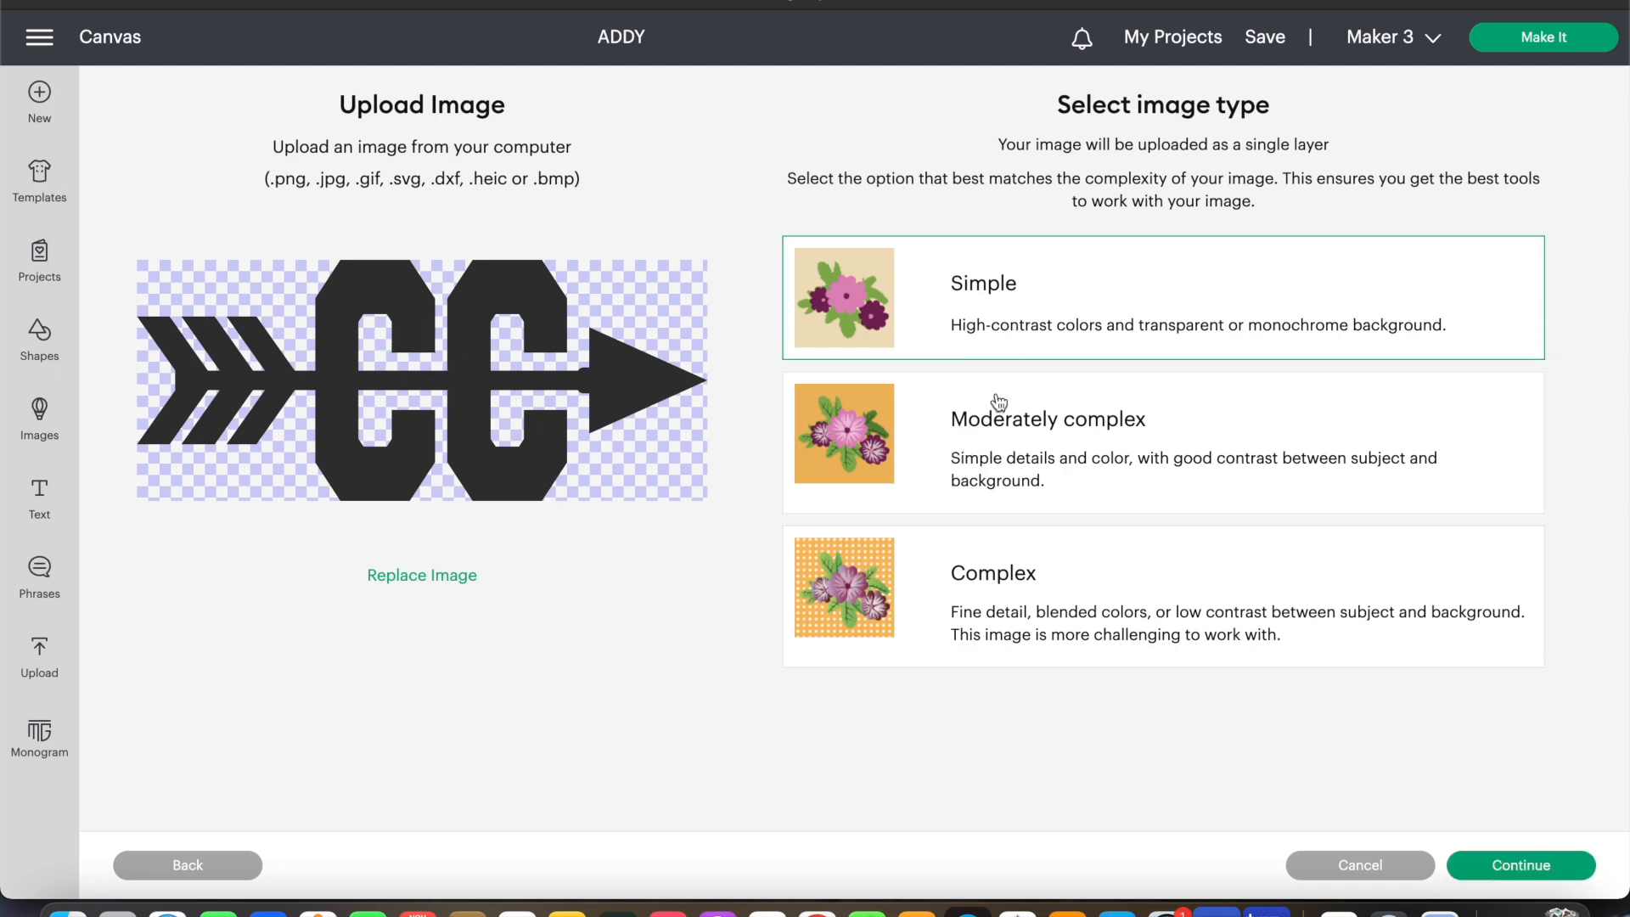
{"action": "left_click", "coordinate": [999, 412]}
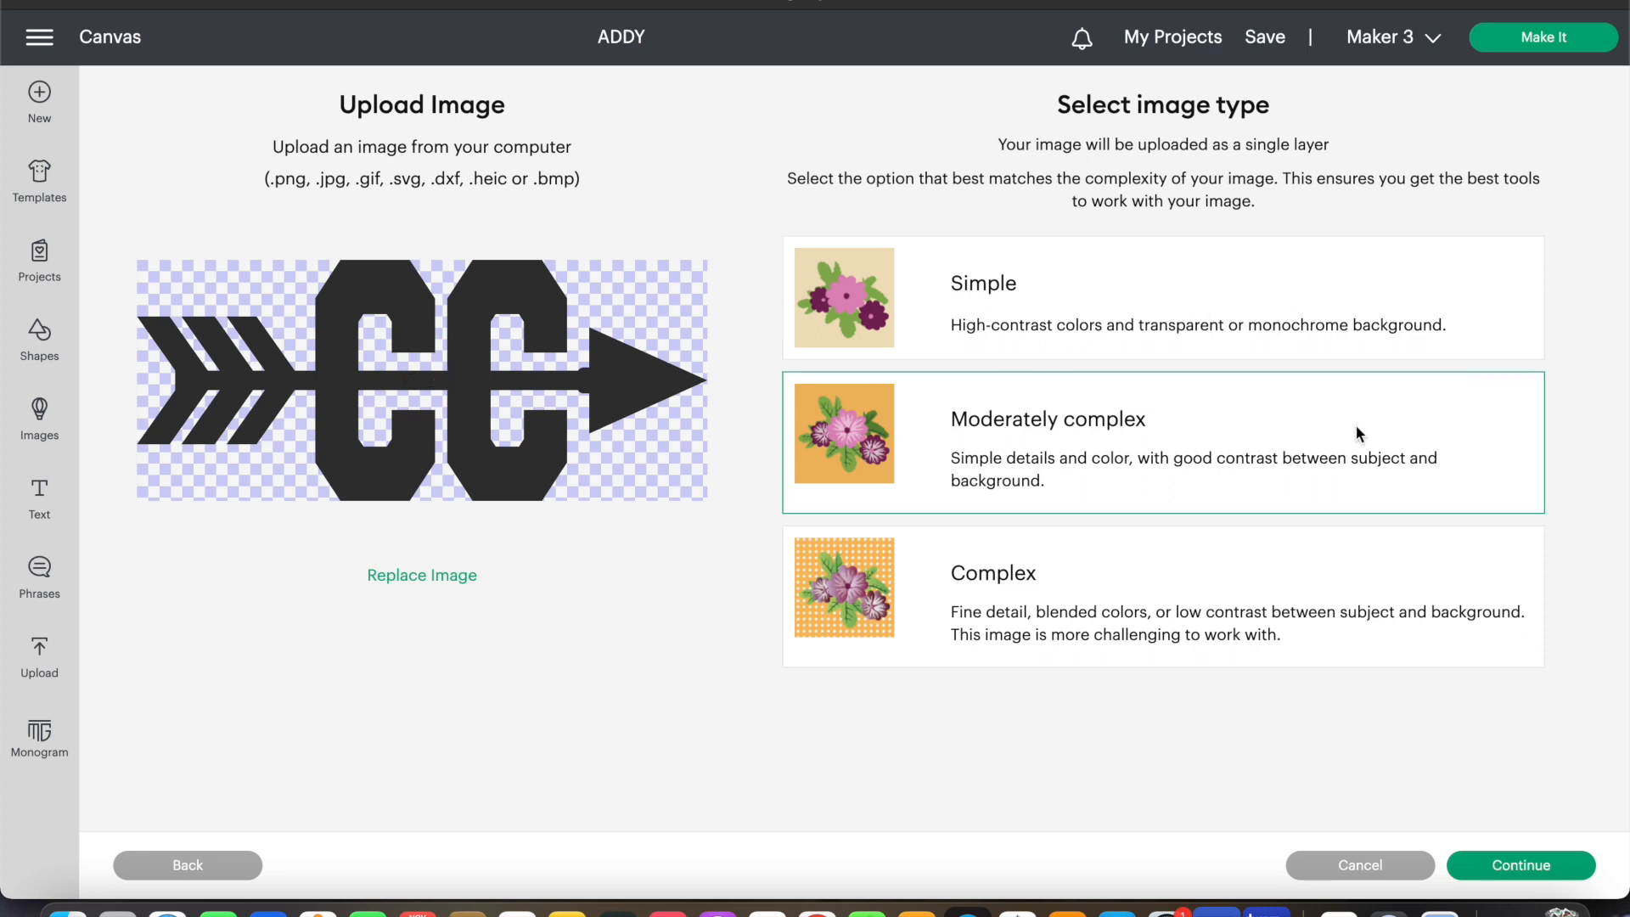
{"action": "left_click", "coordinate": [1525, 875]}
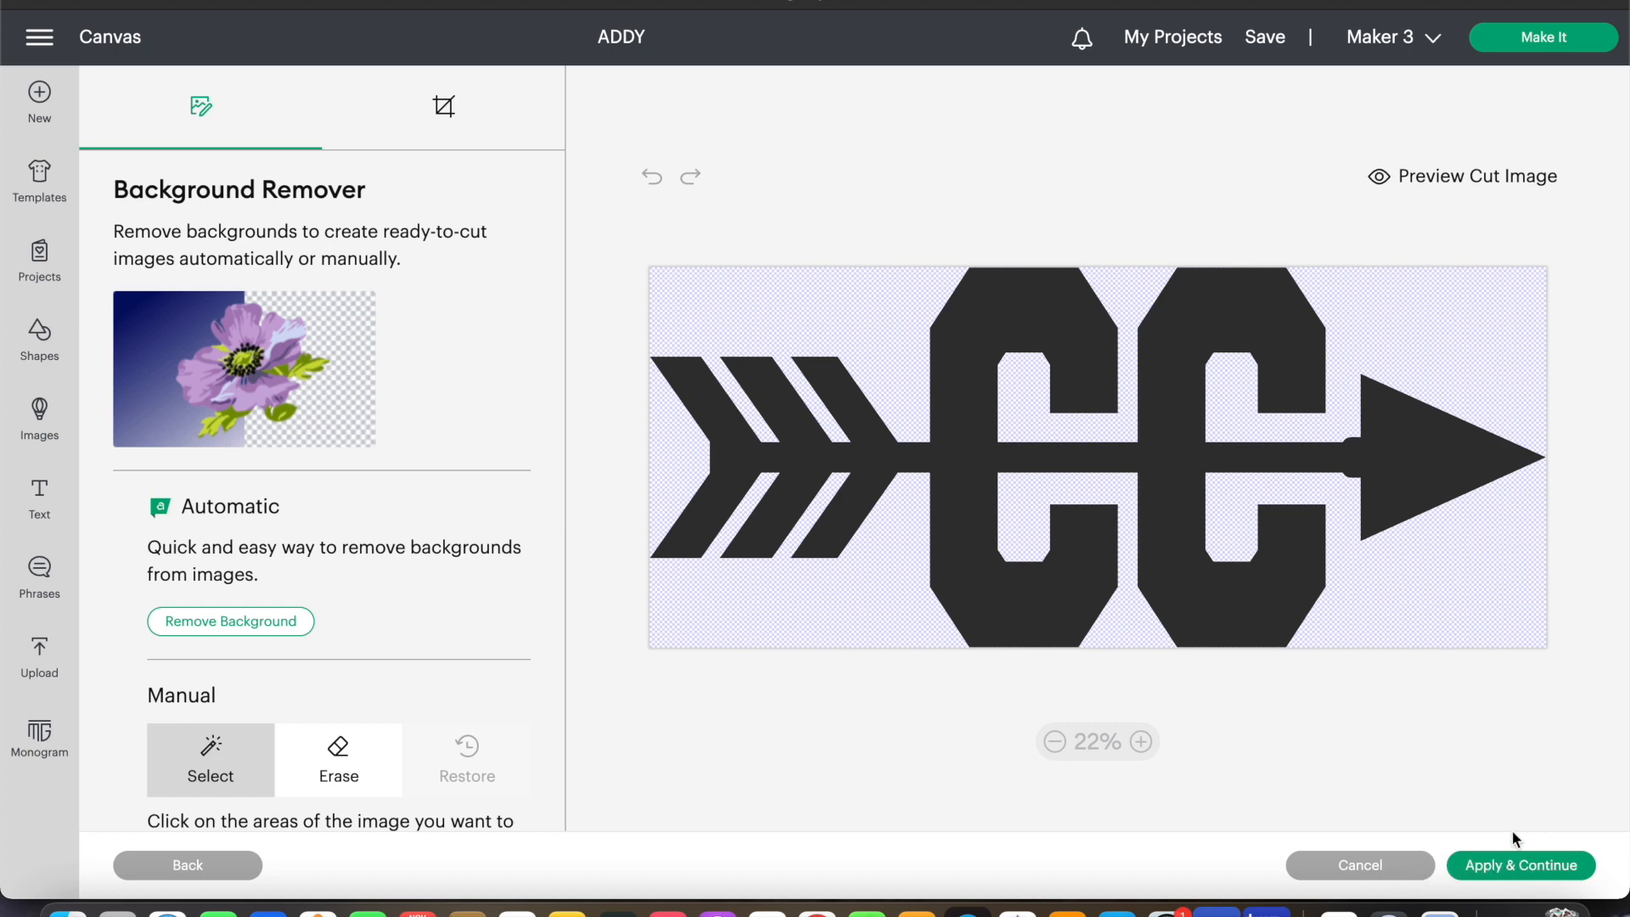
{"action": "left_click", "coordinate": [1500, 872]}
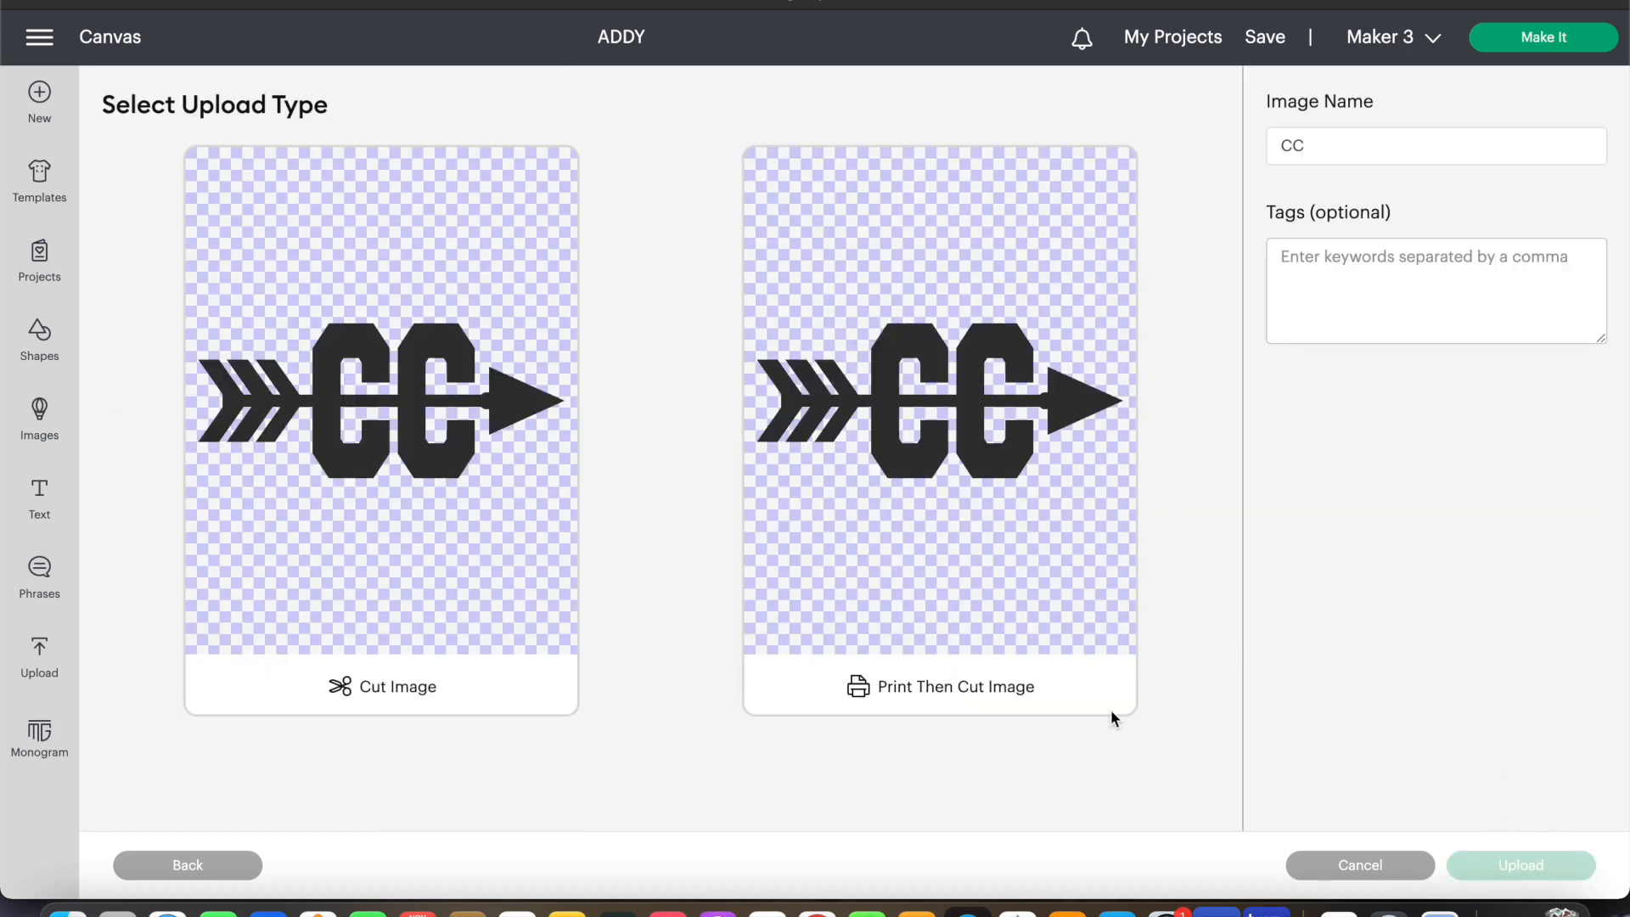
{"action": "left_click", "coordinate": [495, 425]}
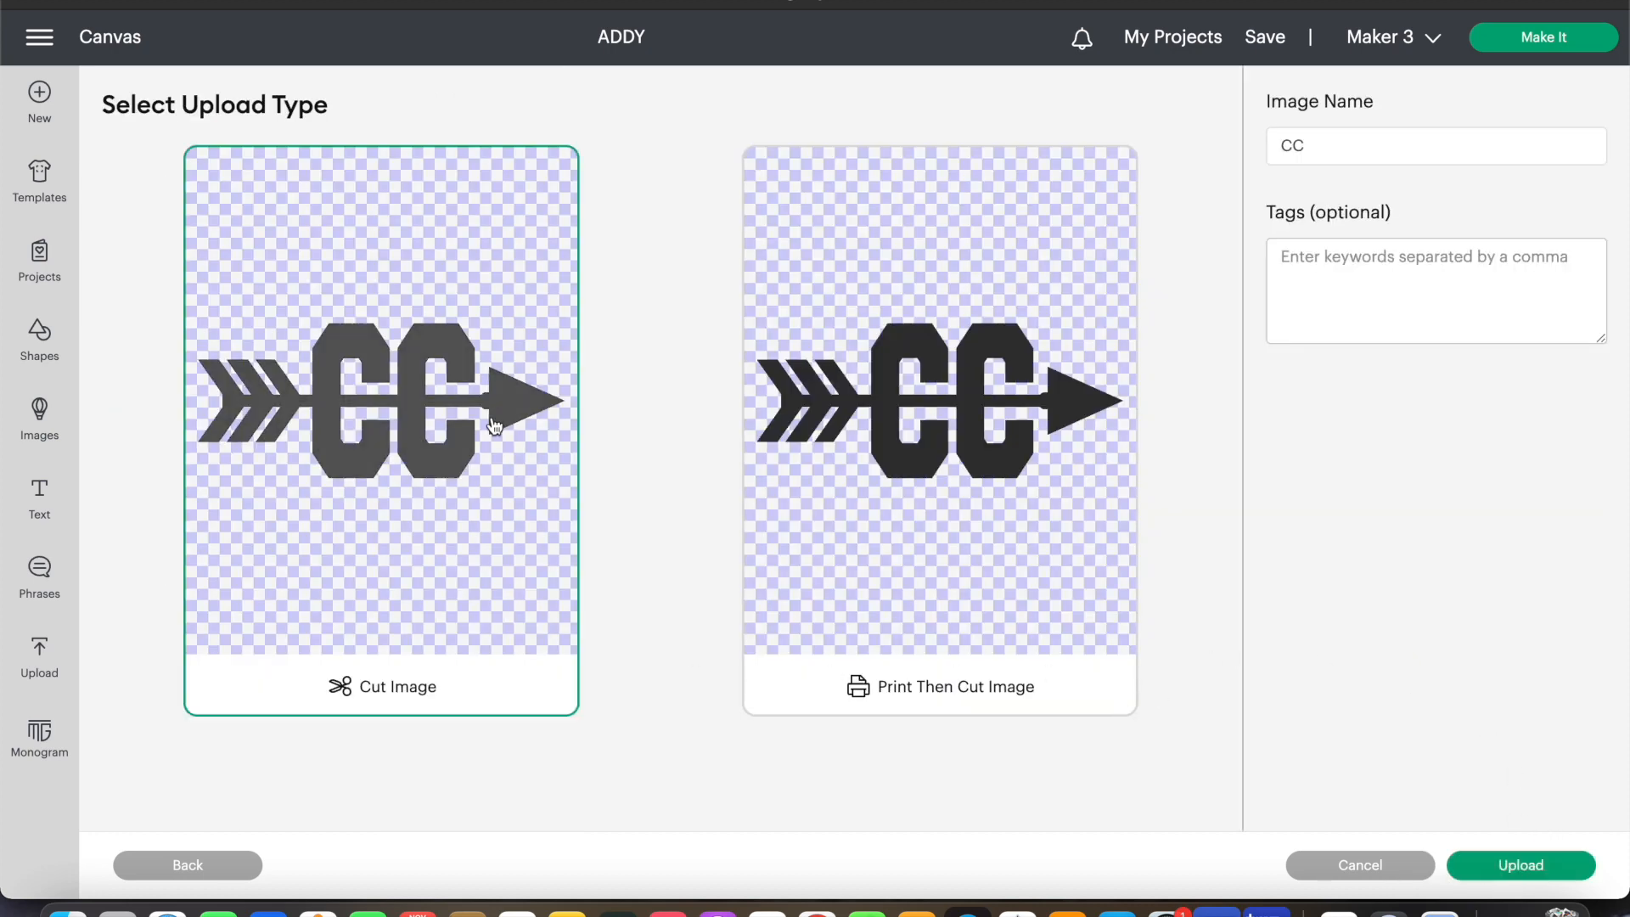
{"action": "left_click", "coordinate": [1487, 865]}
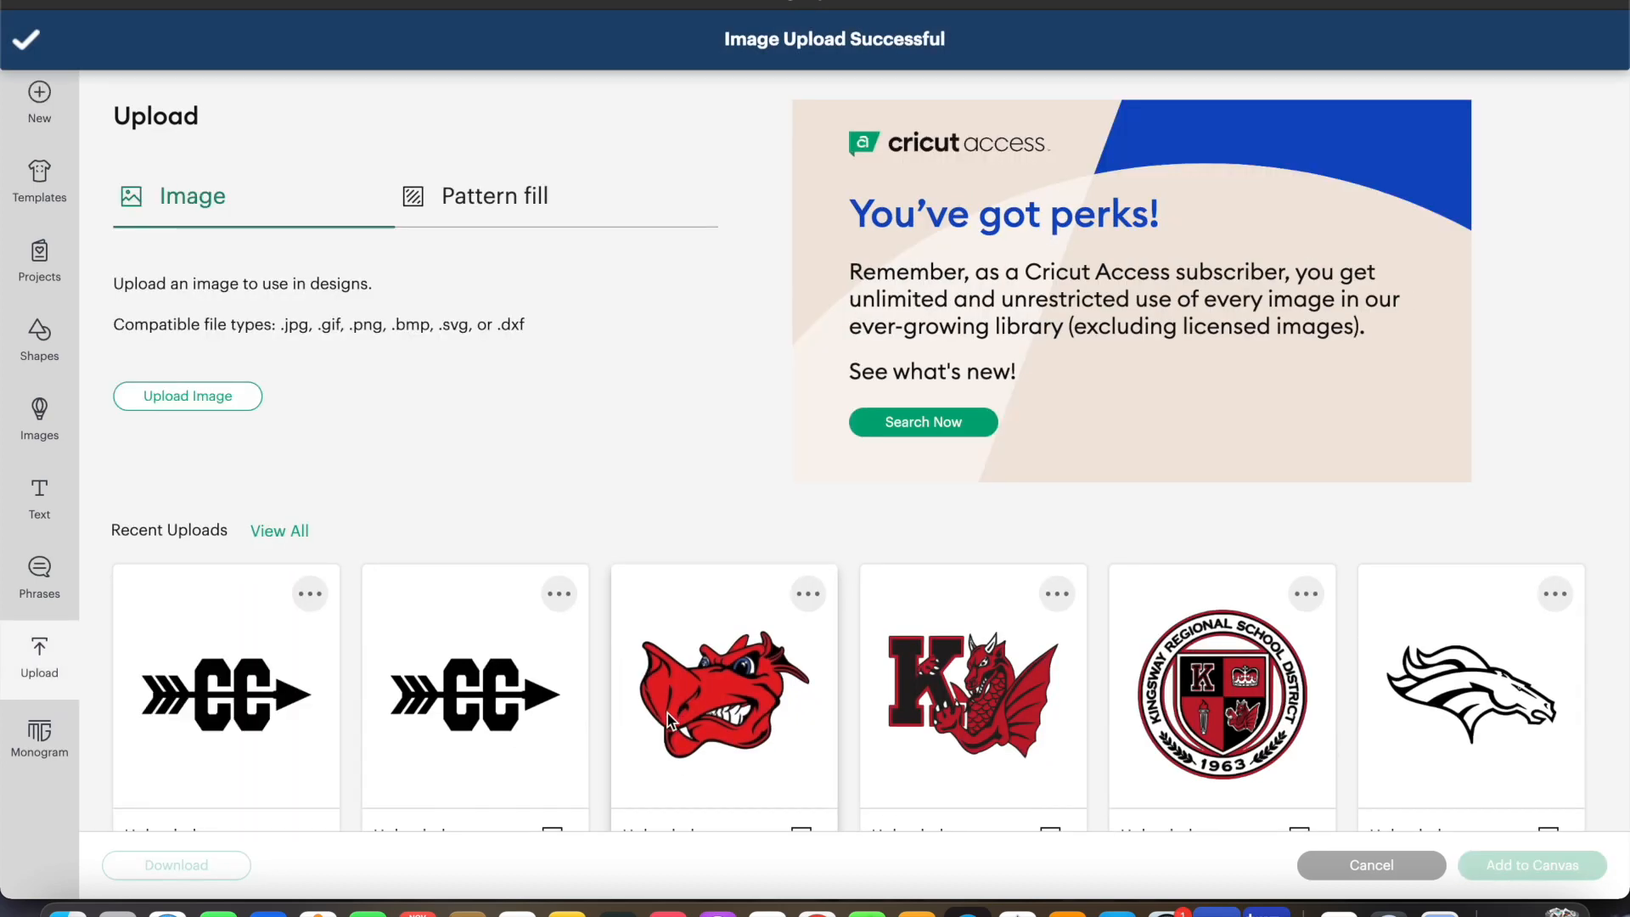
{"action": "left_click", "coordinate": [192, 722]}
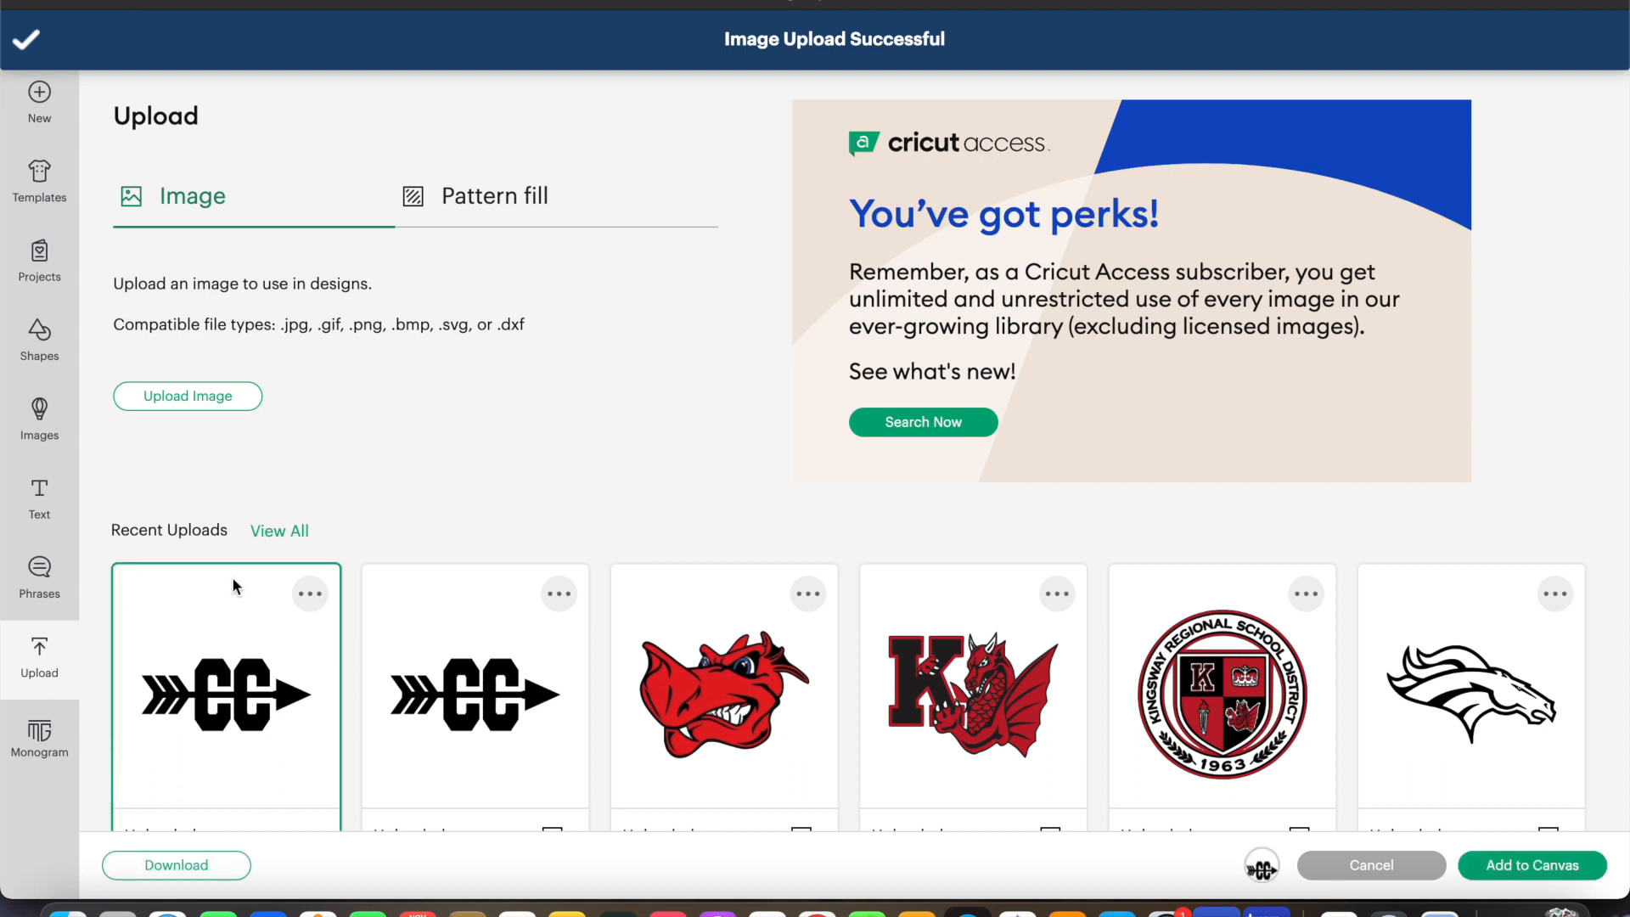
{"action": "left_click", "coordinate": [1506, 877]}
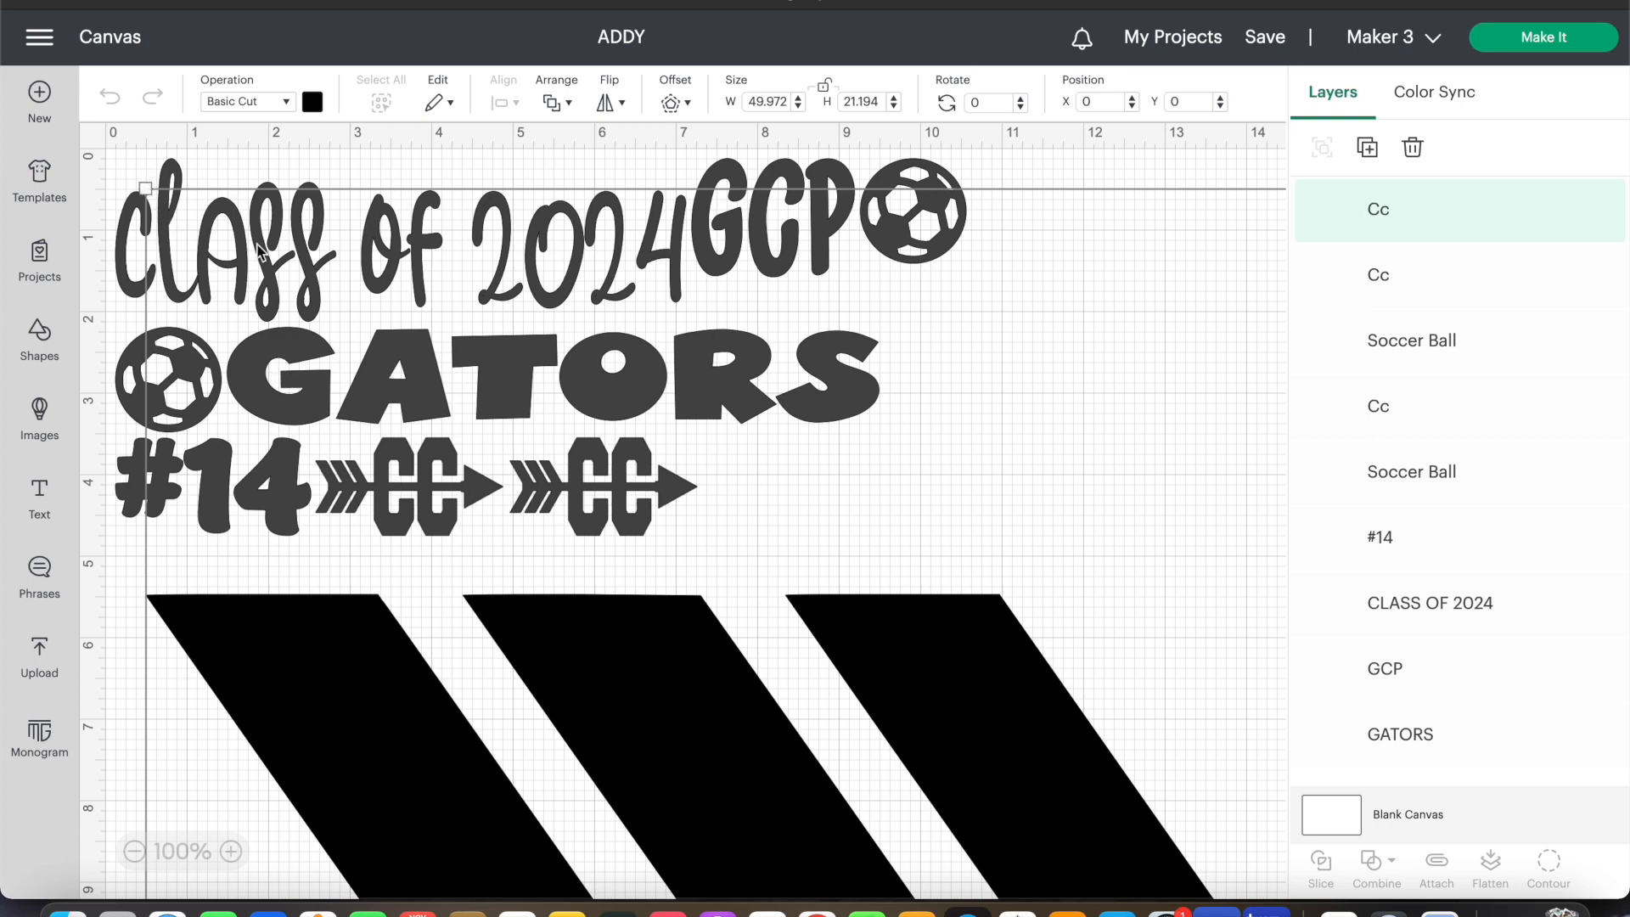
Step: Shrink the oversized black CC arrow to about 5.4 inches wide and place it in the empty area below the text
{"action": "left_click_drag", "start_coordinate": [146, 190], "coordinate": [653, 550]}
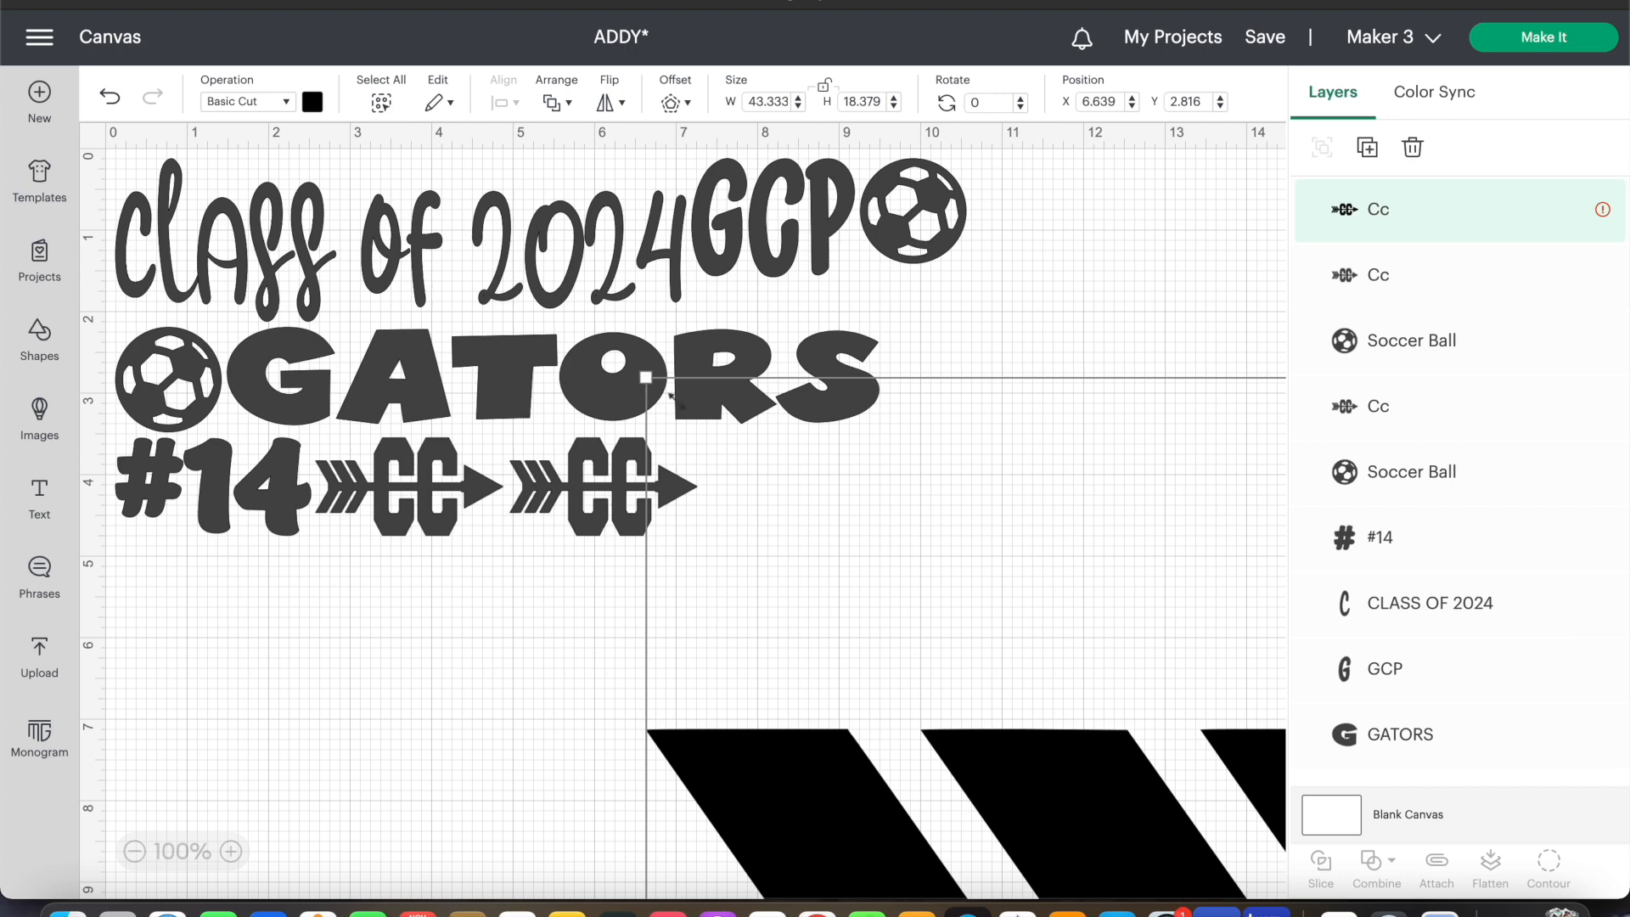
{"action": "left_click_drag", "start_coordinate": [813, 535], "coordinate": [101, 264]}
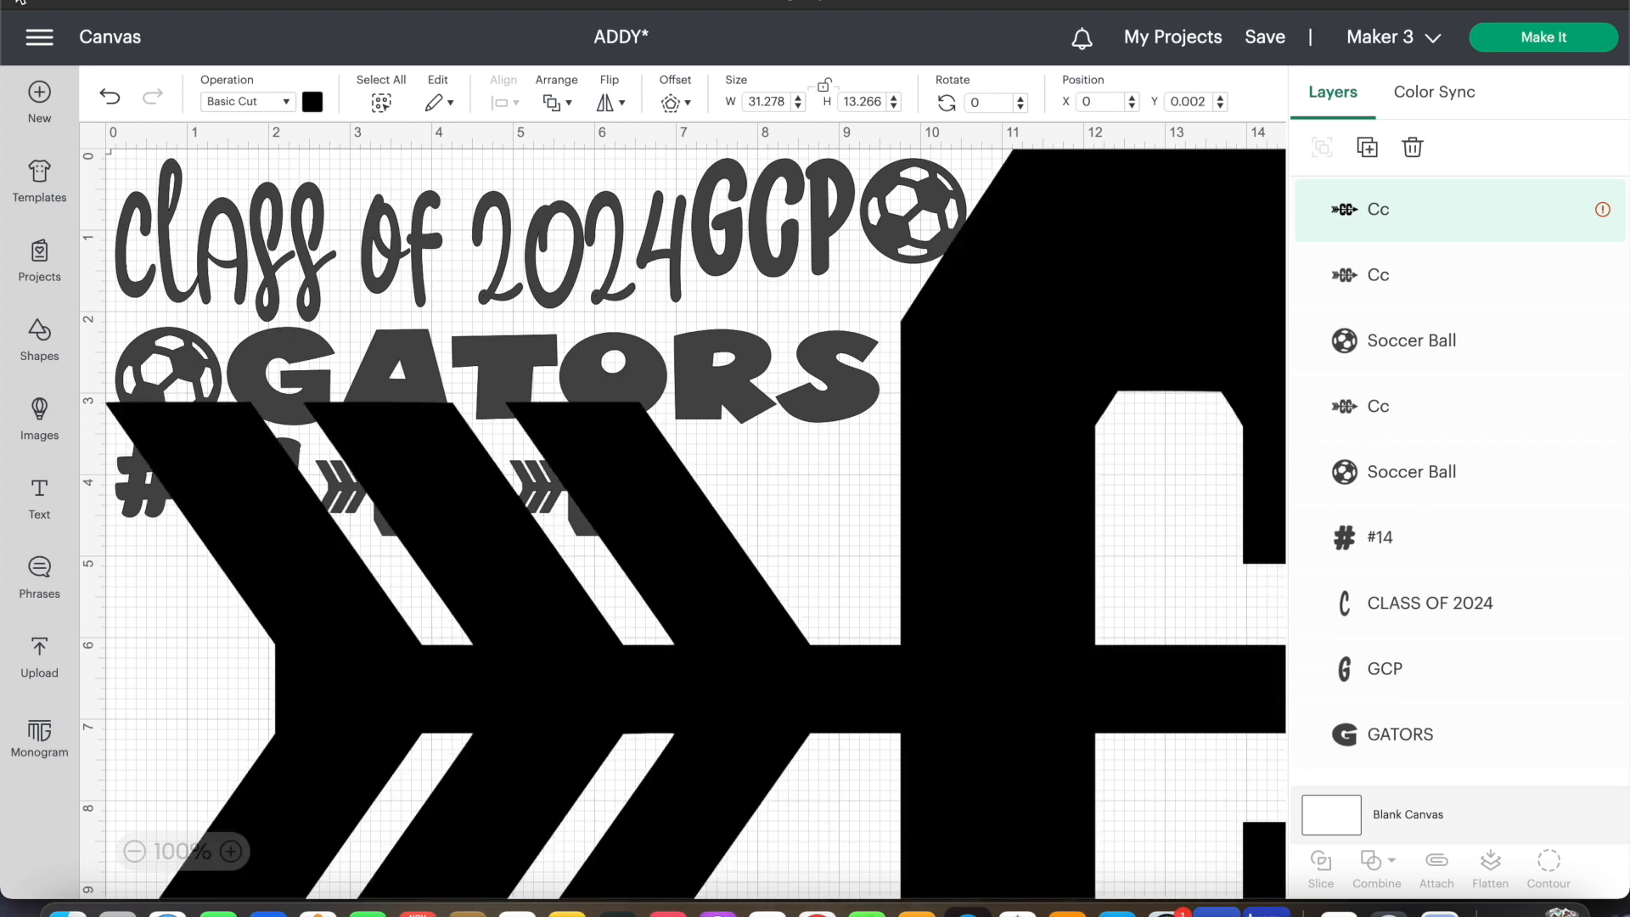
{"action": "left_click_drag", "start_coordinate": [104, 146], "coordinate": [127, 252]}
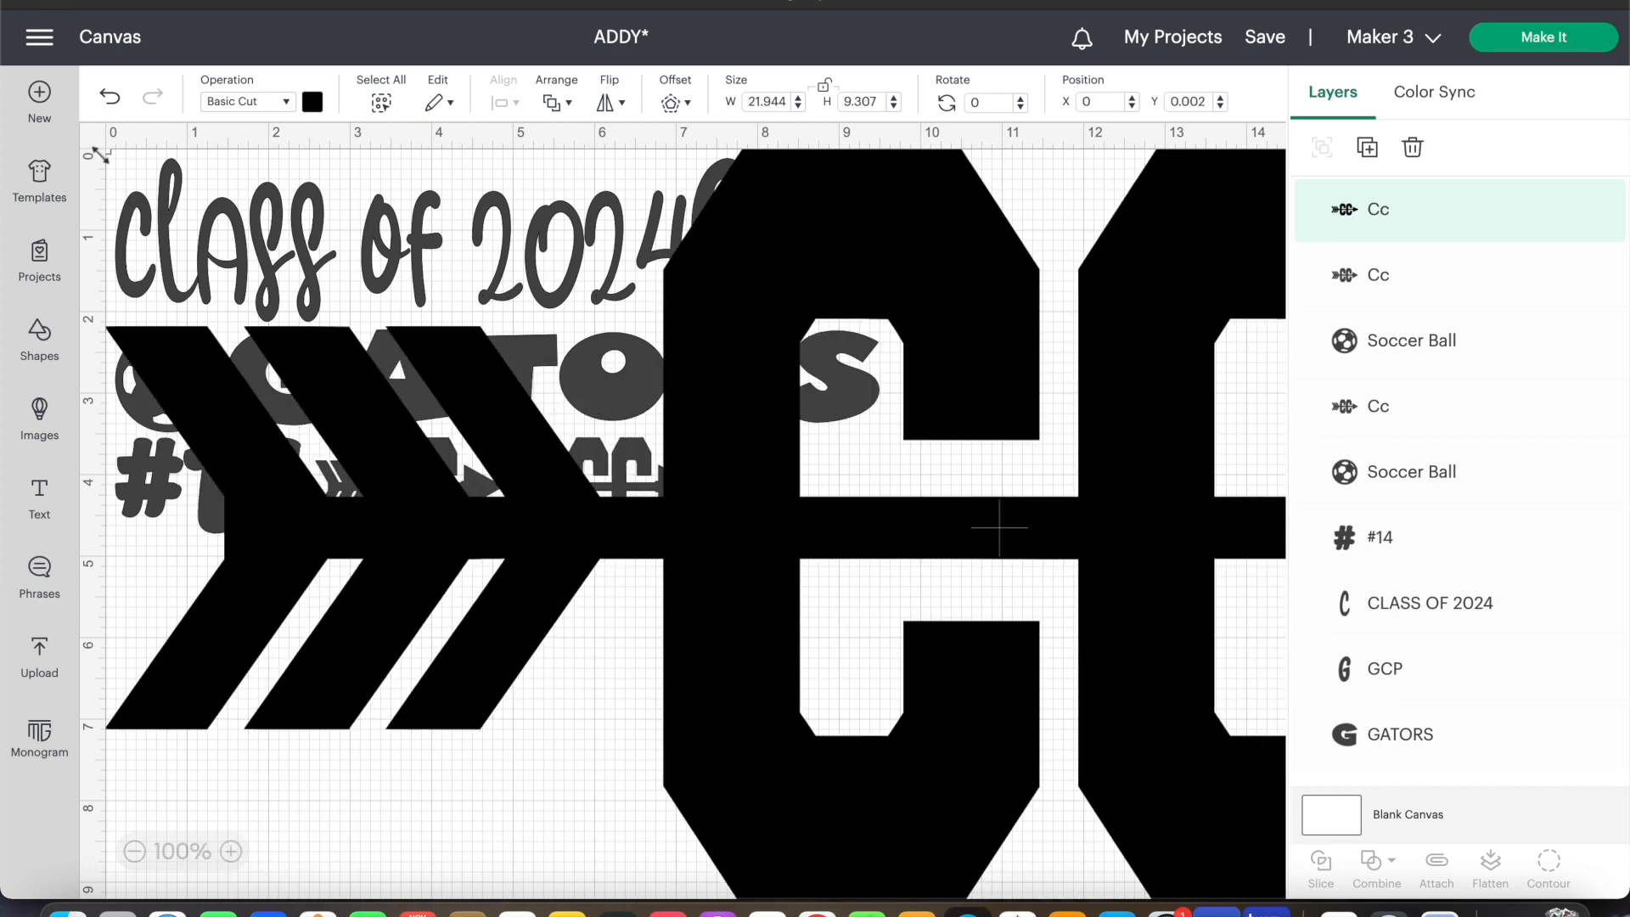
{"action": "left_click_drag", "start_coordinate": [146, 167], "coordinate": [361, 382]}
{"action": "left_click_drag", "start_coordinate": [205, 556], "coordinate": [708, 343]}
{"action": "left_click_drag", "start_coordinate": [853, 253], "coordinate": [824, 666]}
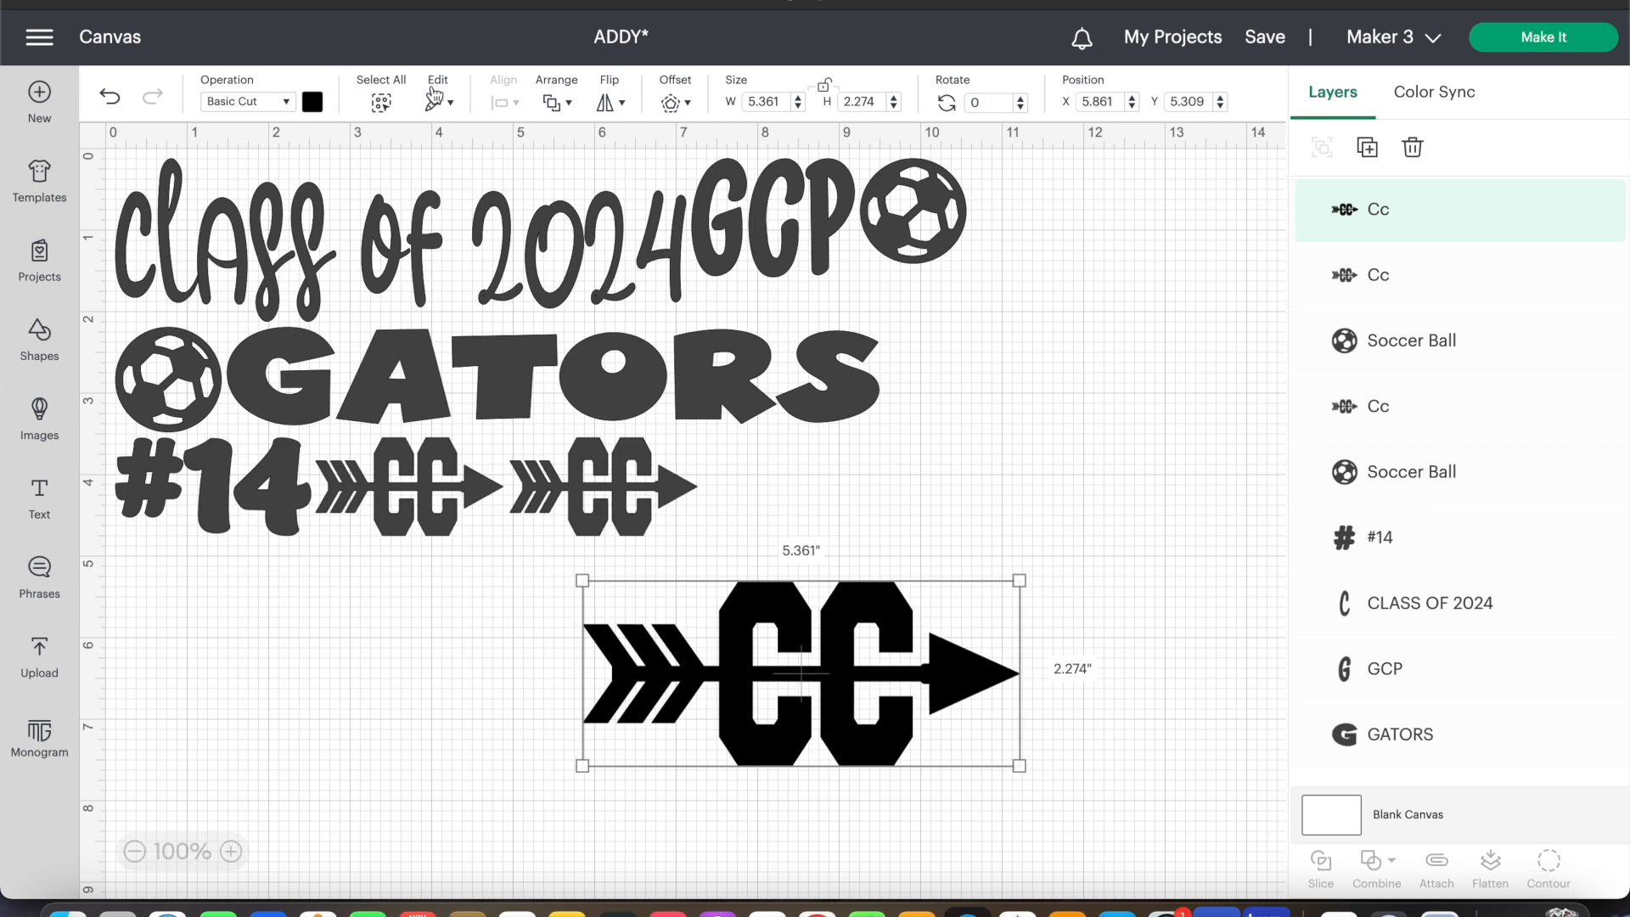
Step: Apply a 0.02 in offset with rounded corners to the black CC arrow
{"action": "left_click", "coordinate": [674, 108]}
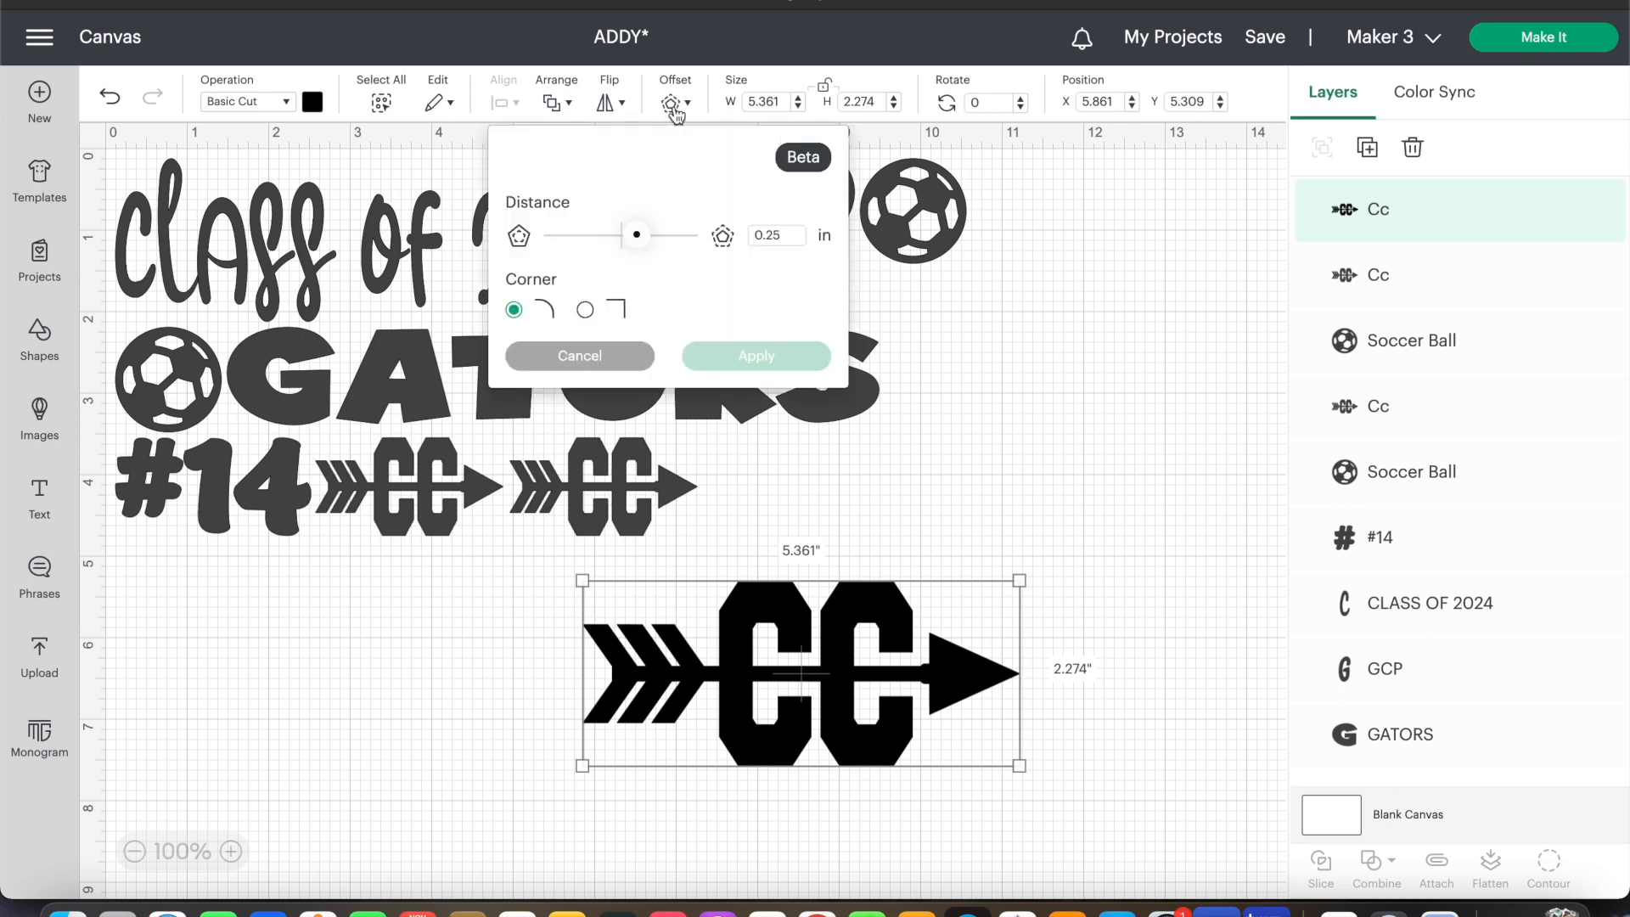
{"action": "left_click", "coordinate": [789, 237]}
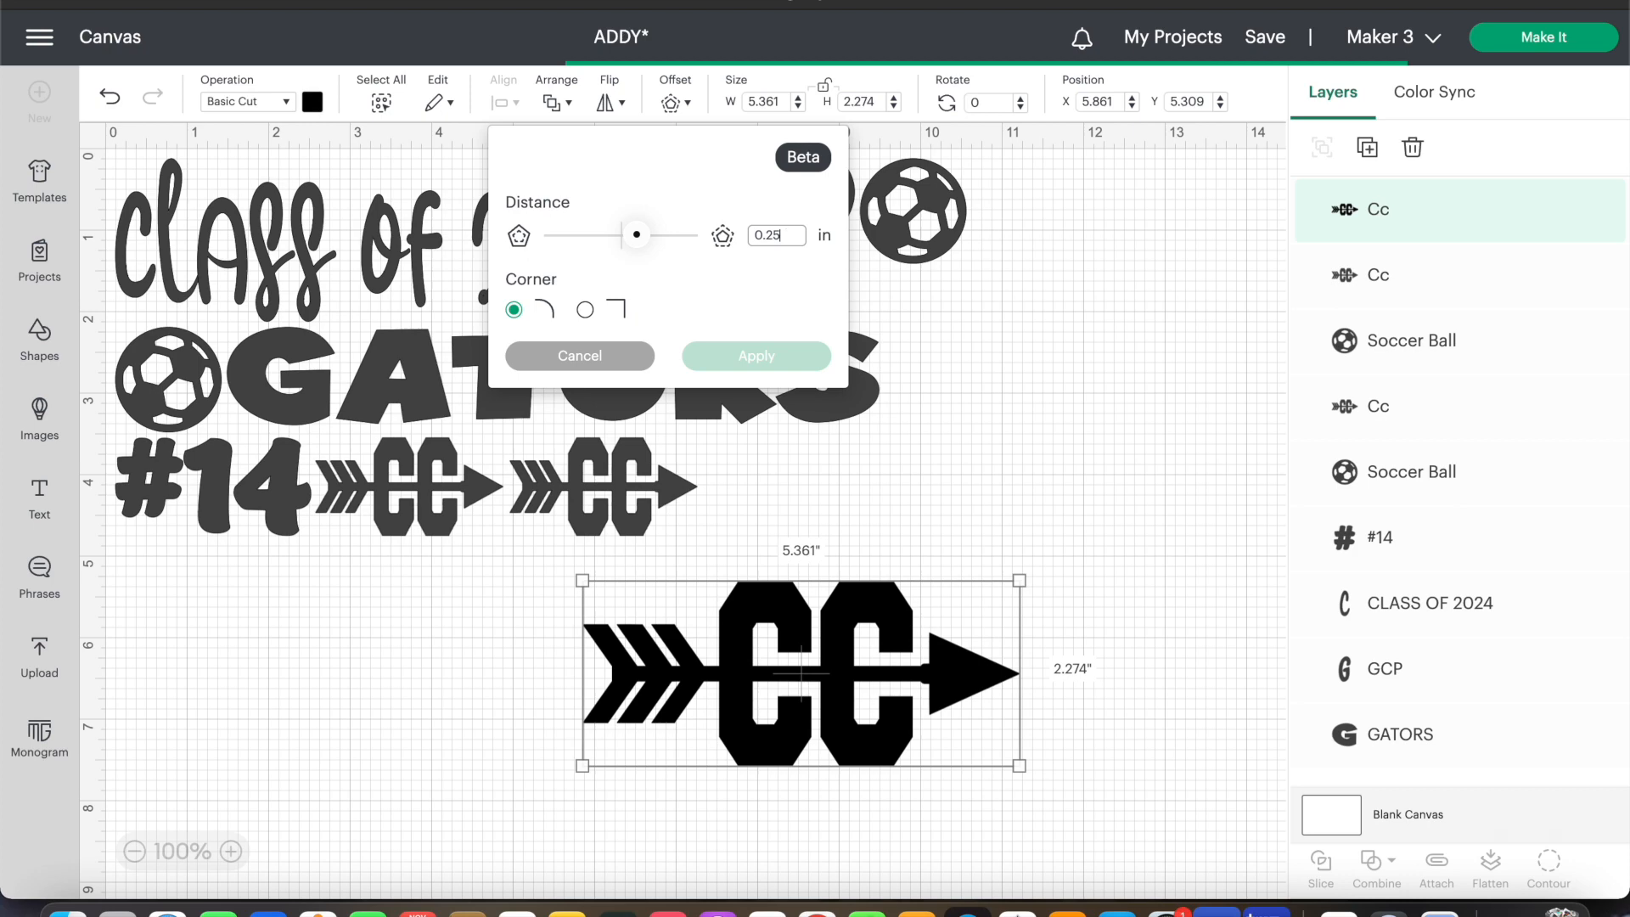
{"action": "key", "text": "BackSpace"}
{"action": "key", "text": "BackSpace"}
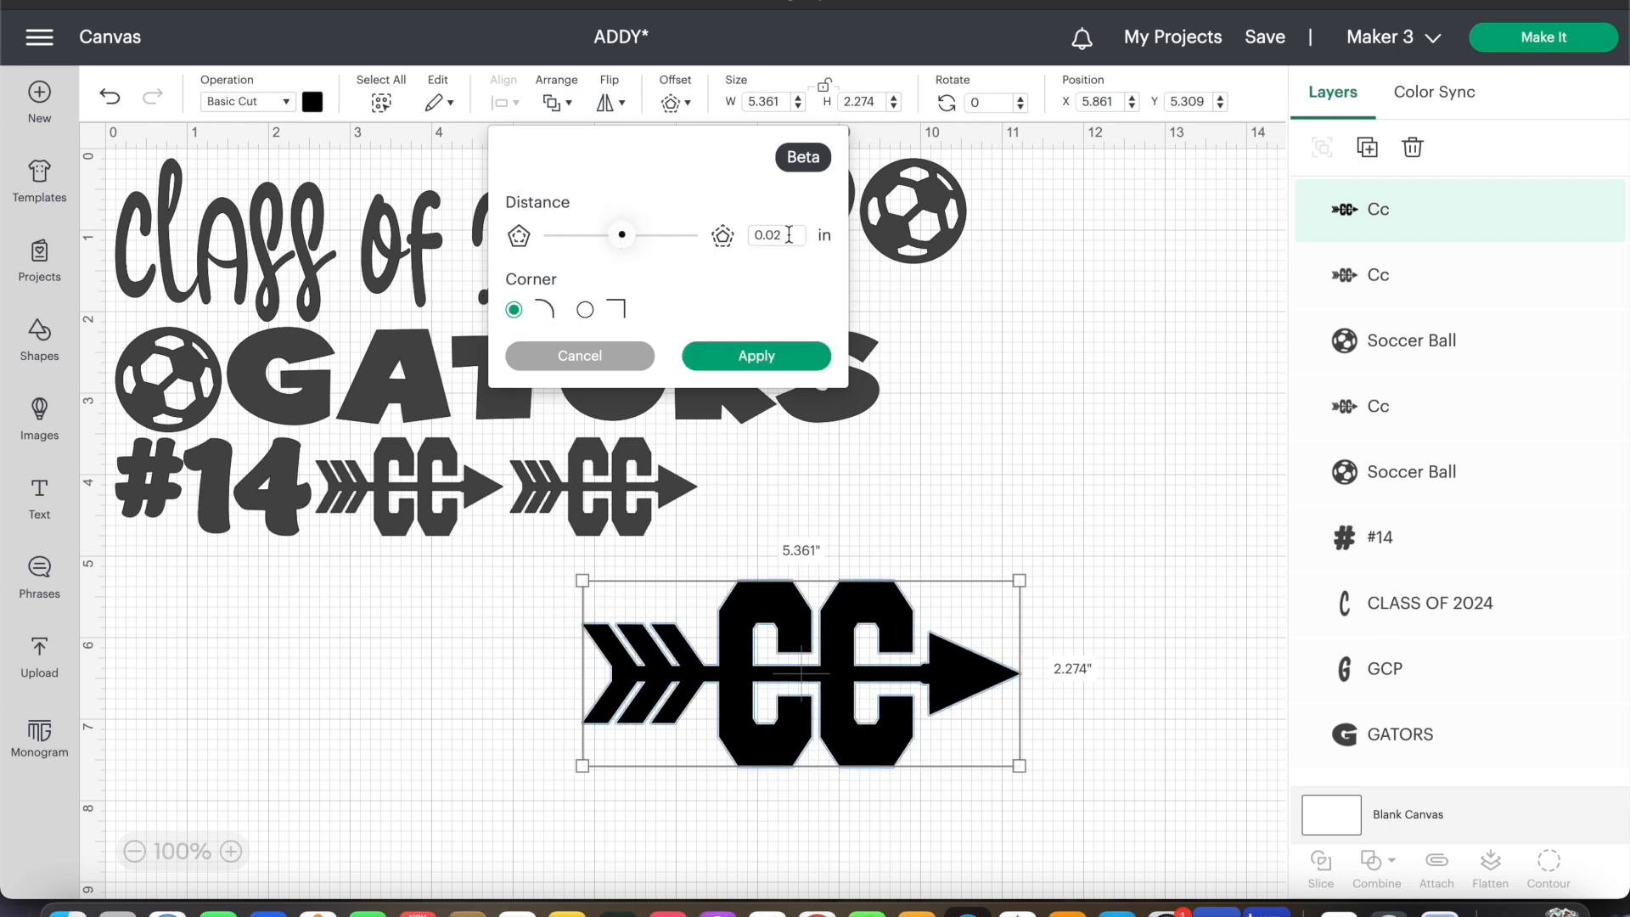
{"action": "left_click", "coordinate": [764, 363]}
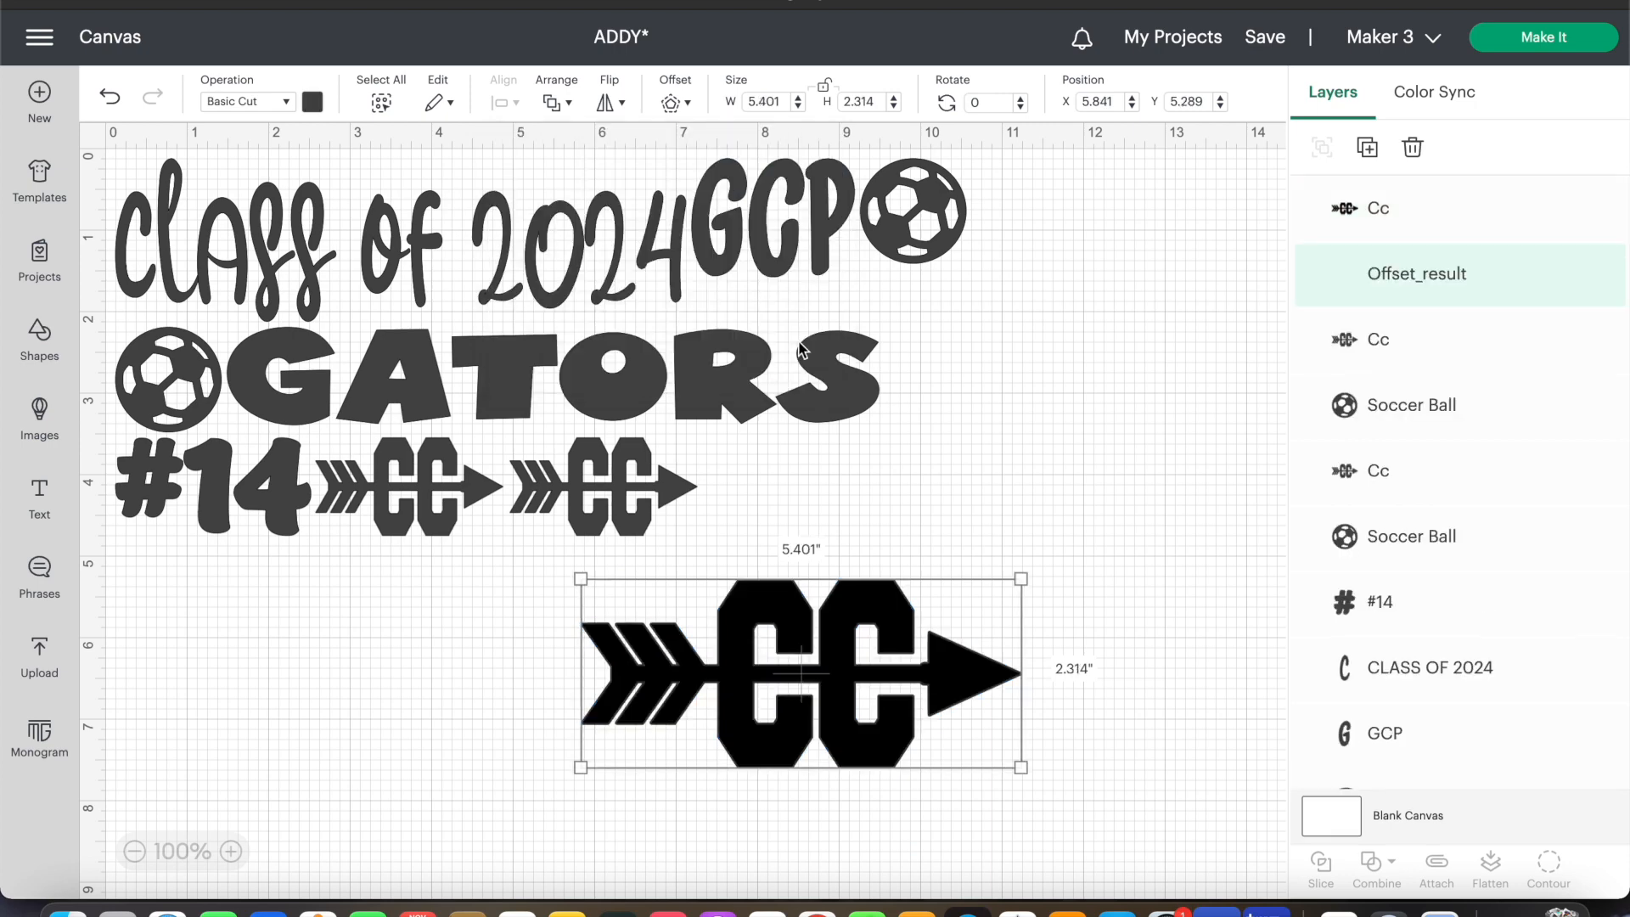
Step: Separate the dark gray offset from the black CC arrow and delete the black original
{"action": "left_click_drag", "start_coordinate": [887, 628], "coordinate": [1074, 459]}
{"action": "left_click_drag", "start_coordinate": [832, 735], "coordinate": [622, 727]}
{"action": "left_click_drag", "start_coordinate": [1017, 517], "coordinate": [1023, 698]}
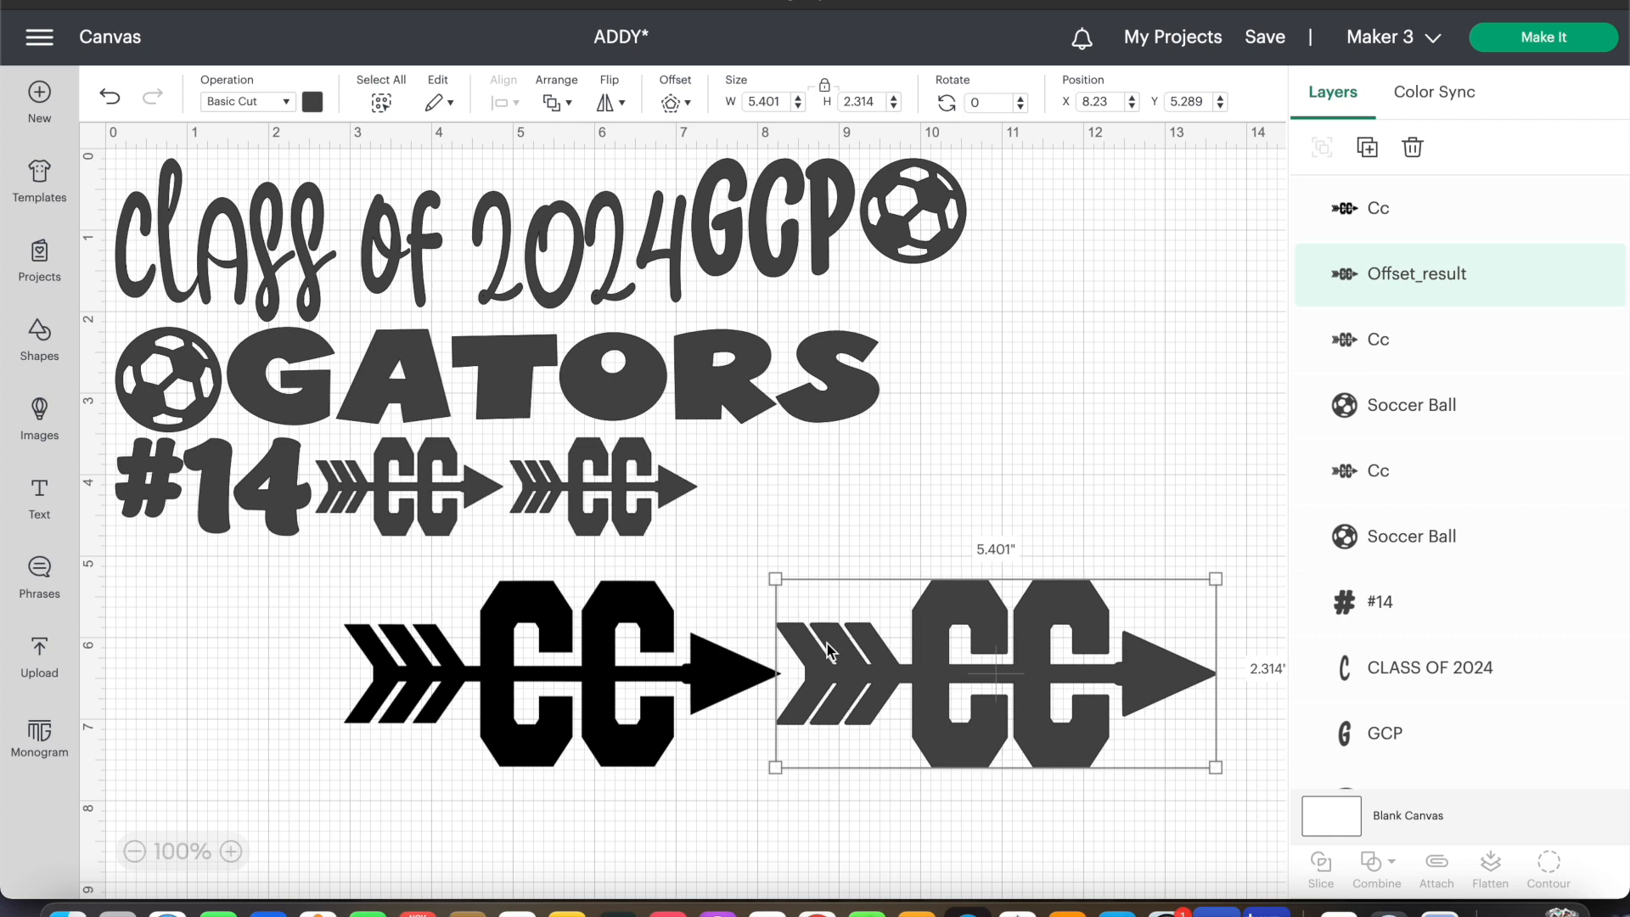
{"action": "left_click", "coordinate": [617, 672]}
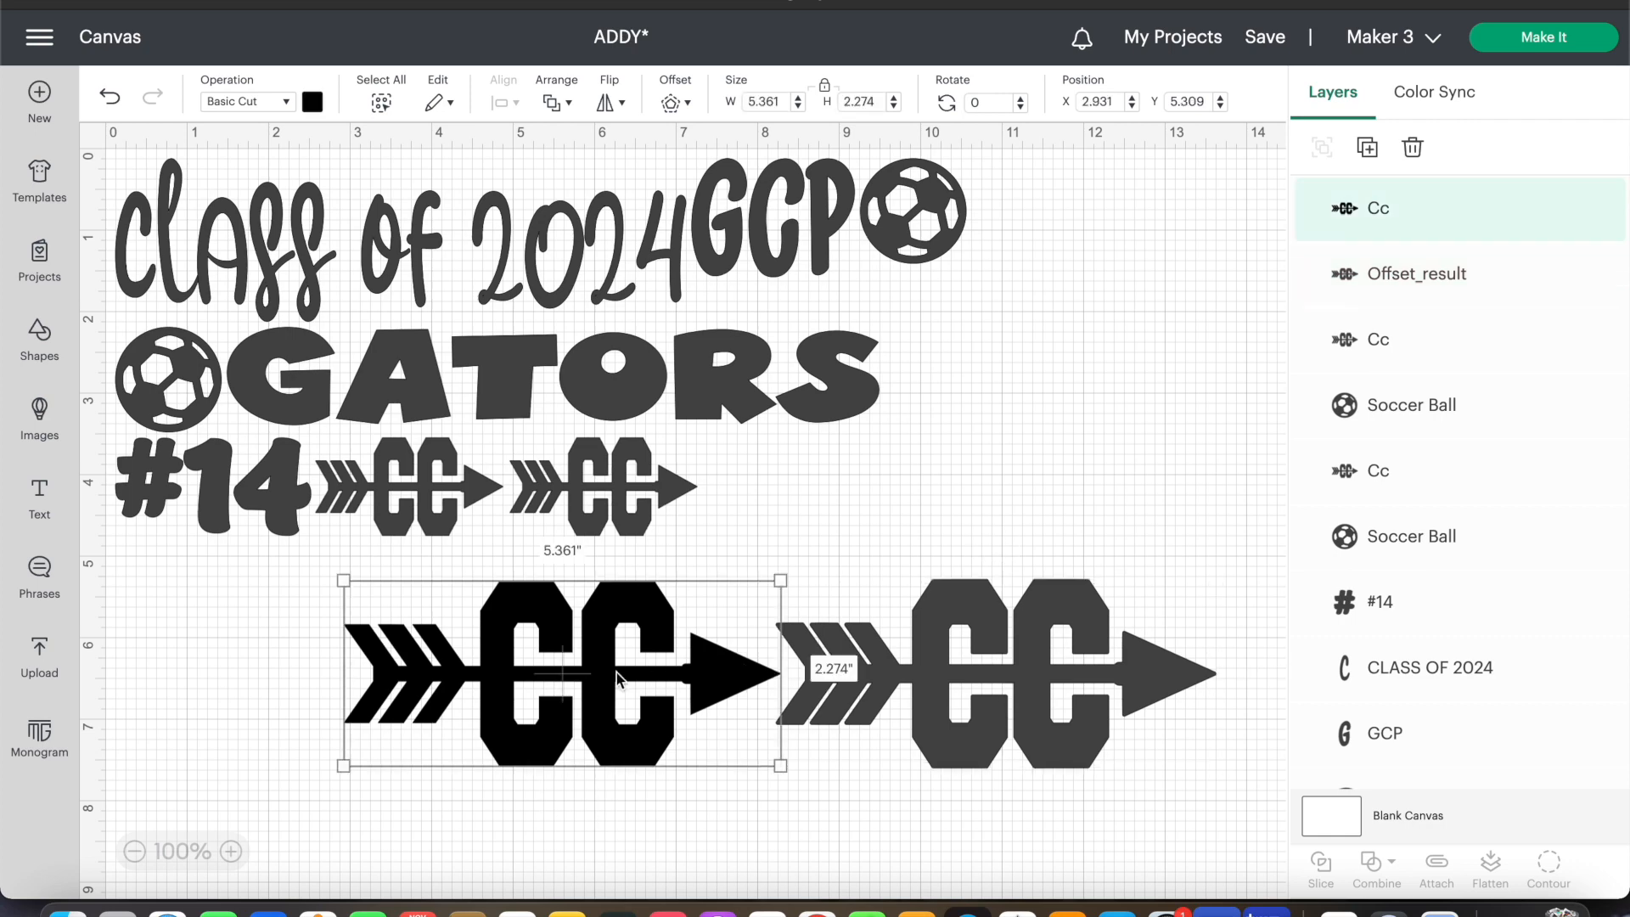
{"action": "key", "text": "Delete"}
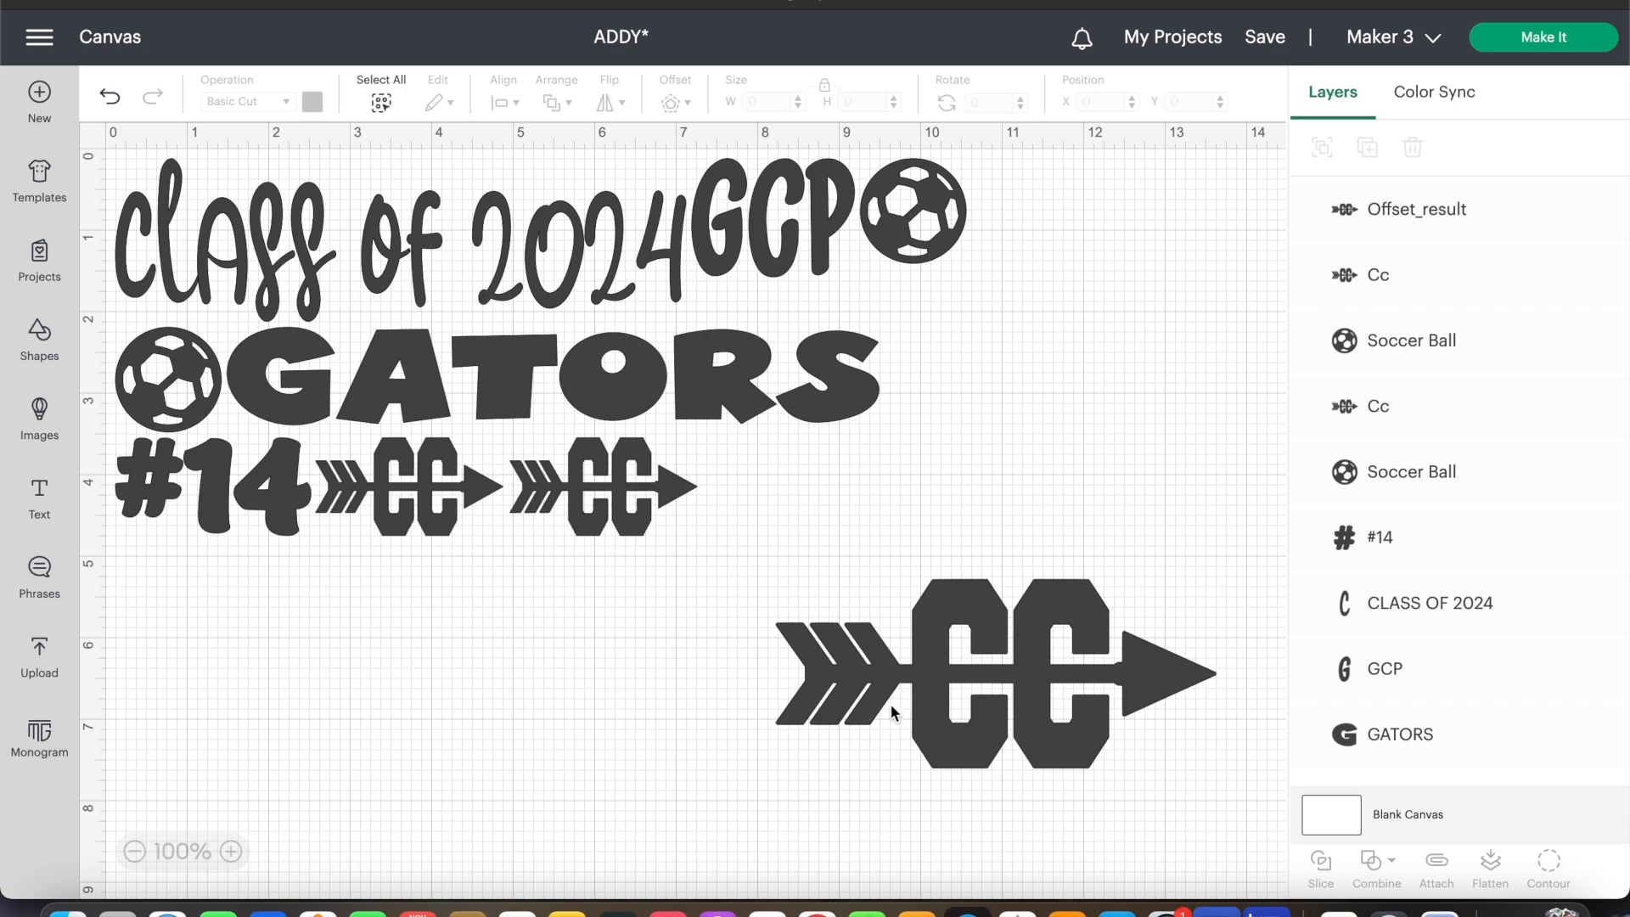
Step: Shrink the offset CC arrow to about 2.4 inches wide and place it beneath the second small CC arrow for comparison
{"action": "left_click", "coordinate": [891, 711]}
{"action": "left_click_drag", "start_coordinate": [777, 764], "coordinate": [1013, 667]}
{"action": "left_click_drag", "start_coordinate": [1099, 597], "coordinate": [801, 465]}
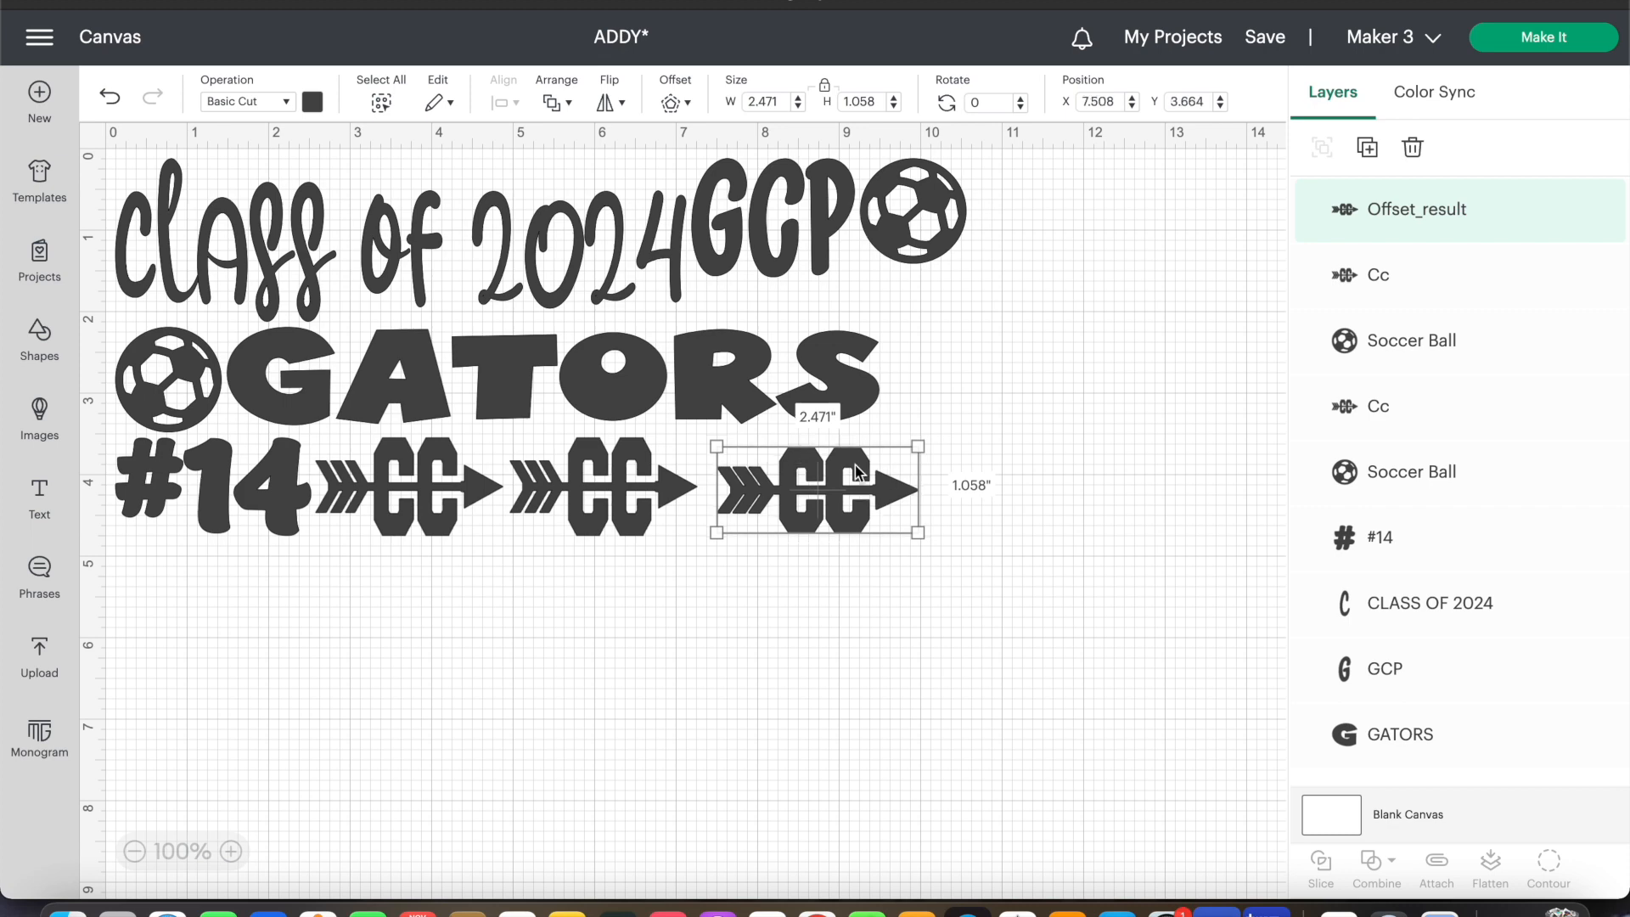
{"action": "left_click_drag", "start_coordinate": [919, 533], "coordinate": [655, 615]}
{"action": "left_click", "coordinate": [880, 515]}
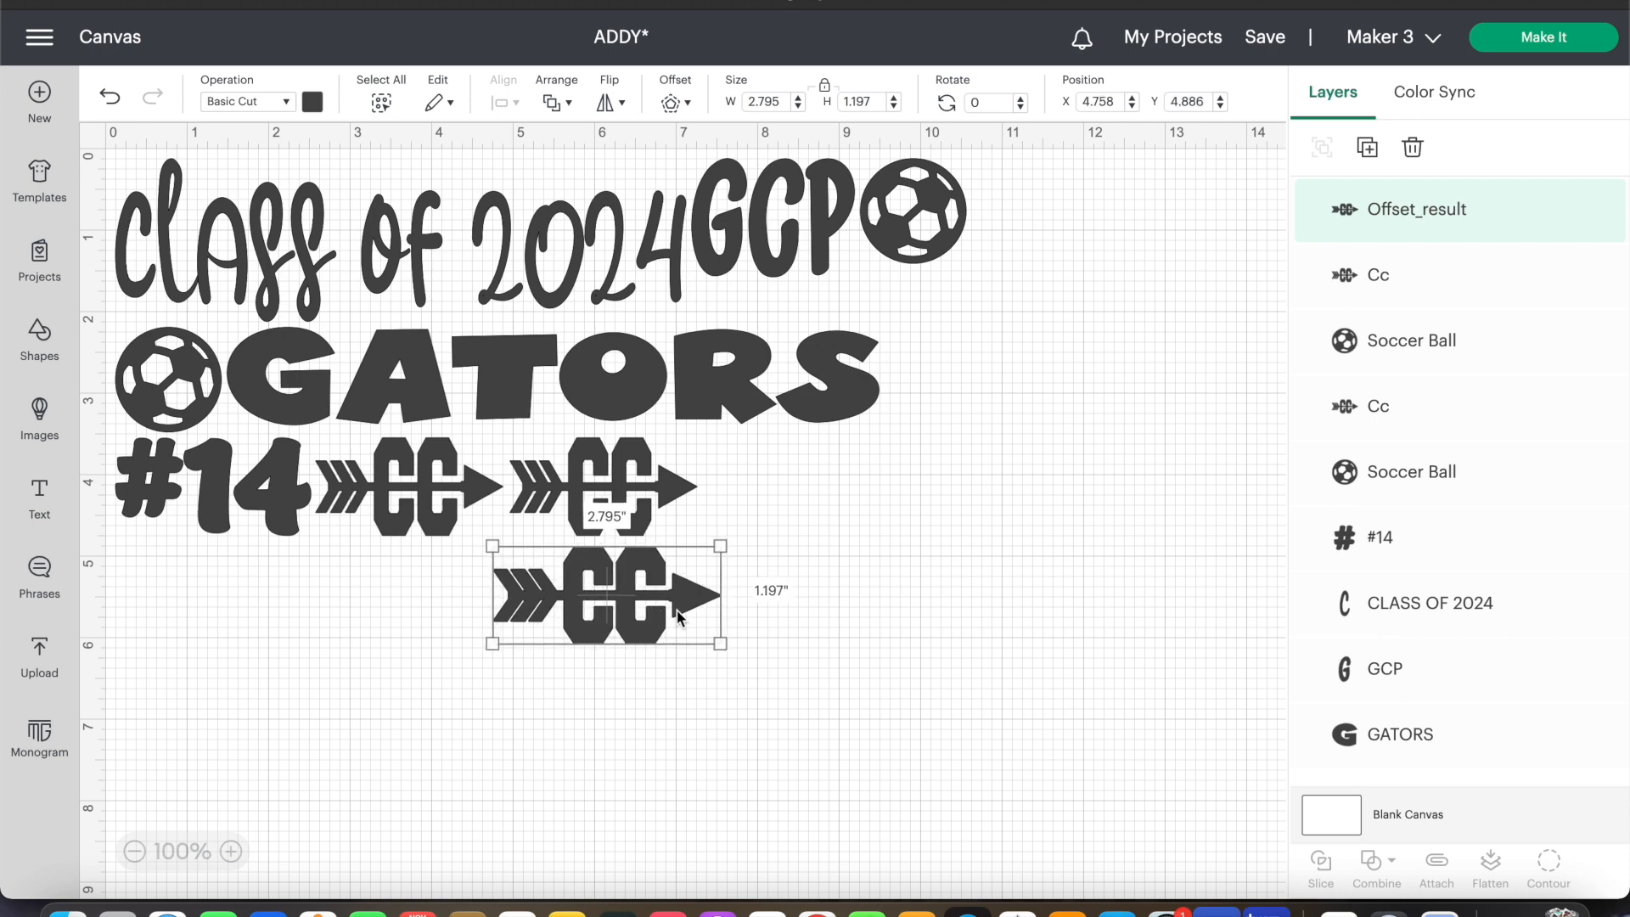
{"action": "left_click_drag", "start_coordinate": [721, 543], "coordinate": [703, 552]}
{"action": "left_click", "coordinate": [658, 483]}
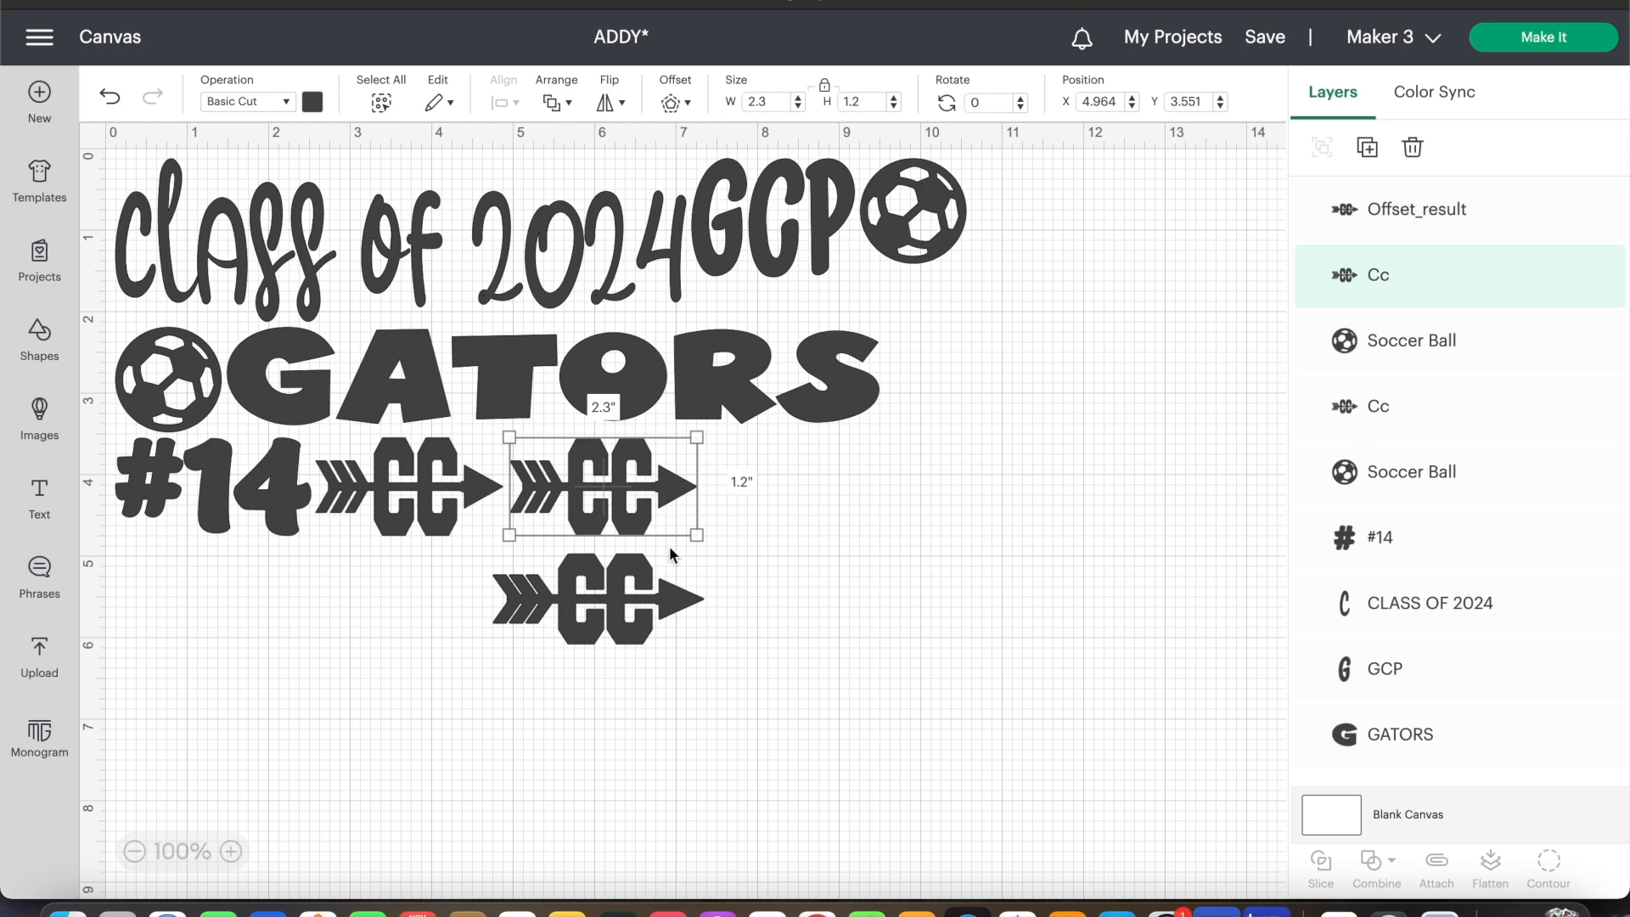
{"action": "left_click", "coordinate": [665, 596]}
{"action": "left_click_drag", "start_coordinate": [703, 552], "coordinate": [684, 573]}
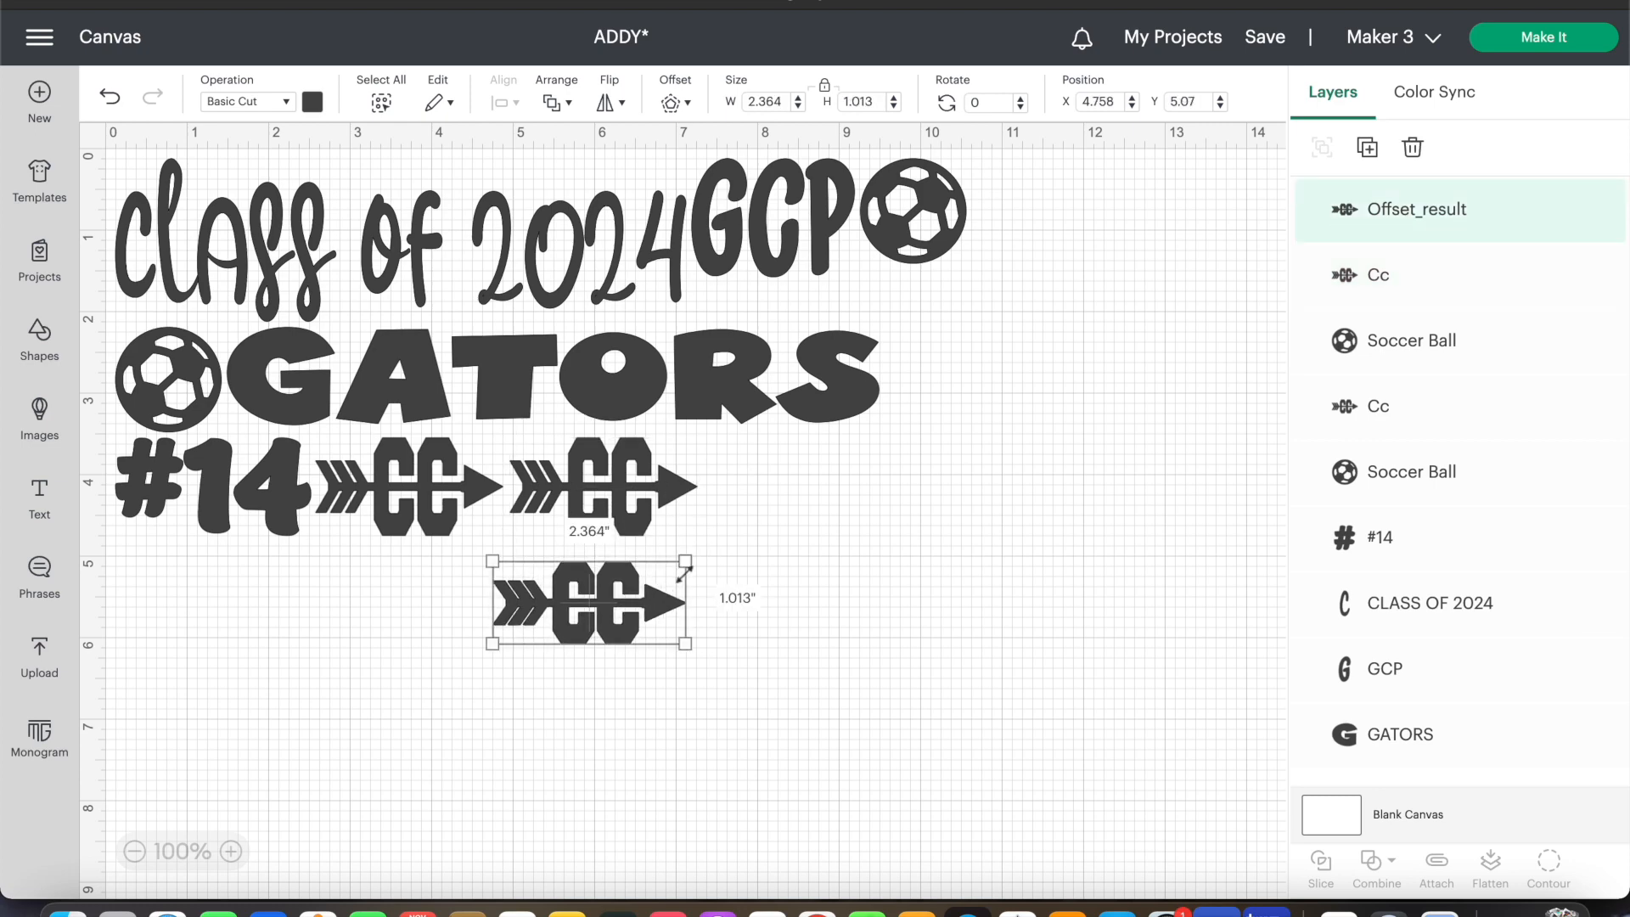
Step: Match the offset CC arrow to the small CC arrow above it: width 2.3 in, proportions unlocked, height 1.2 in
{"action": "left_click", "coordinate": [798, 107]}
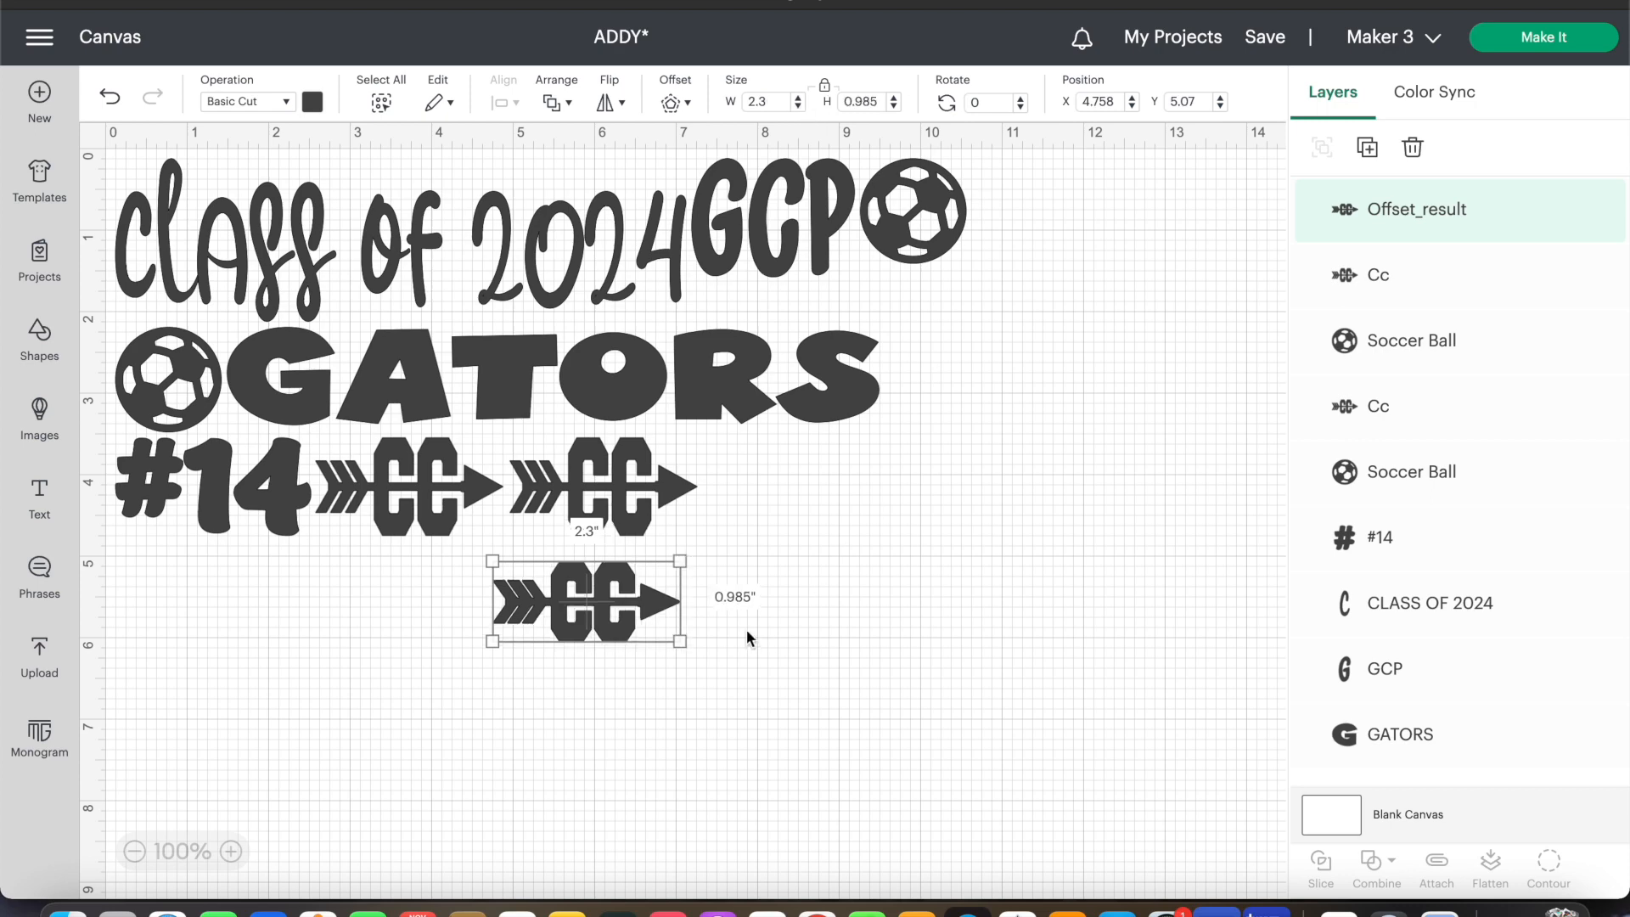
{"action": "left_click", "coordinate": [674, 492]}
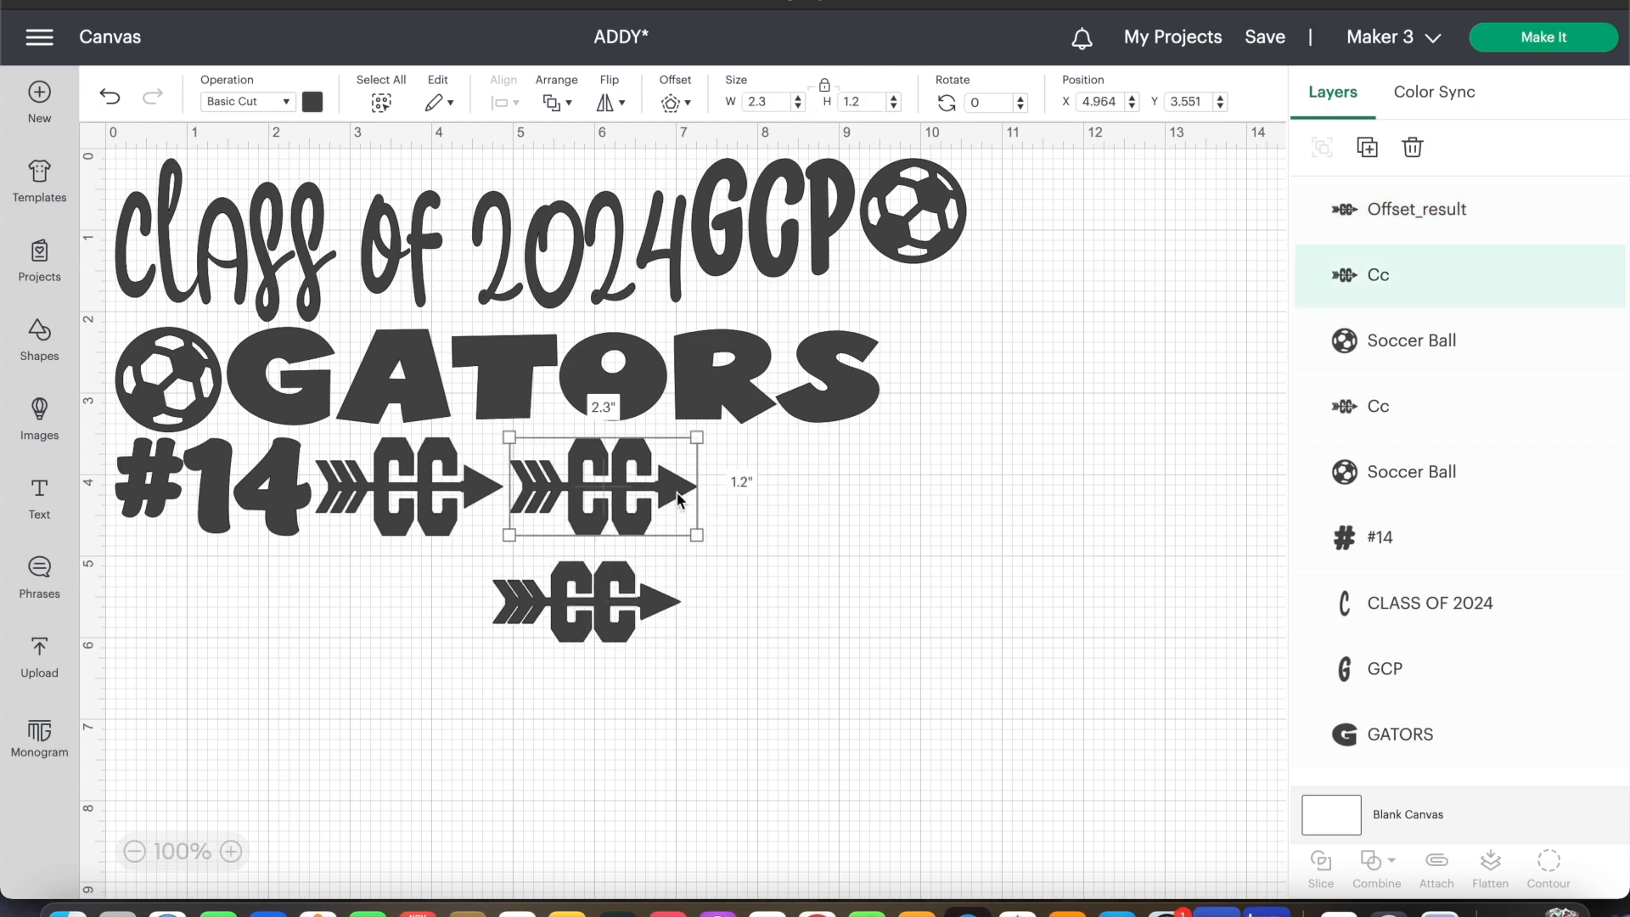
{"action": "left_click", "coordinate": [645, 626]}
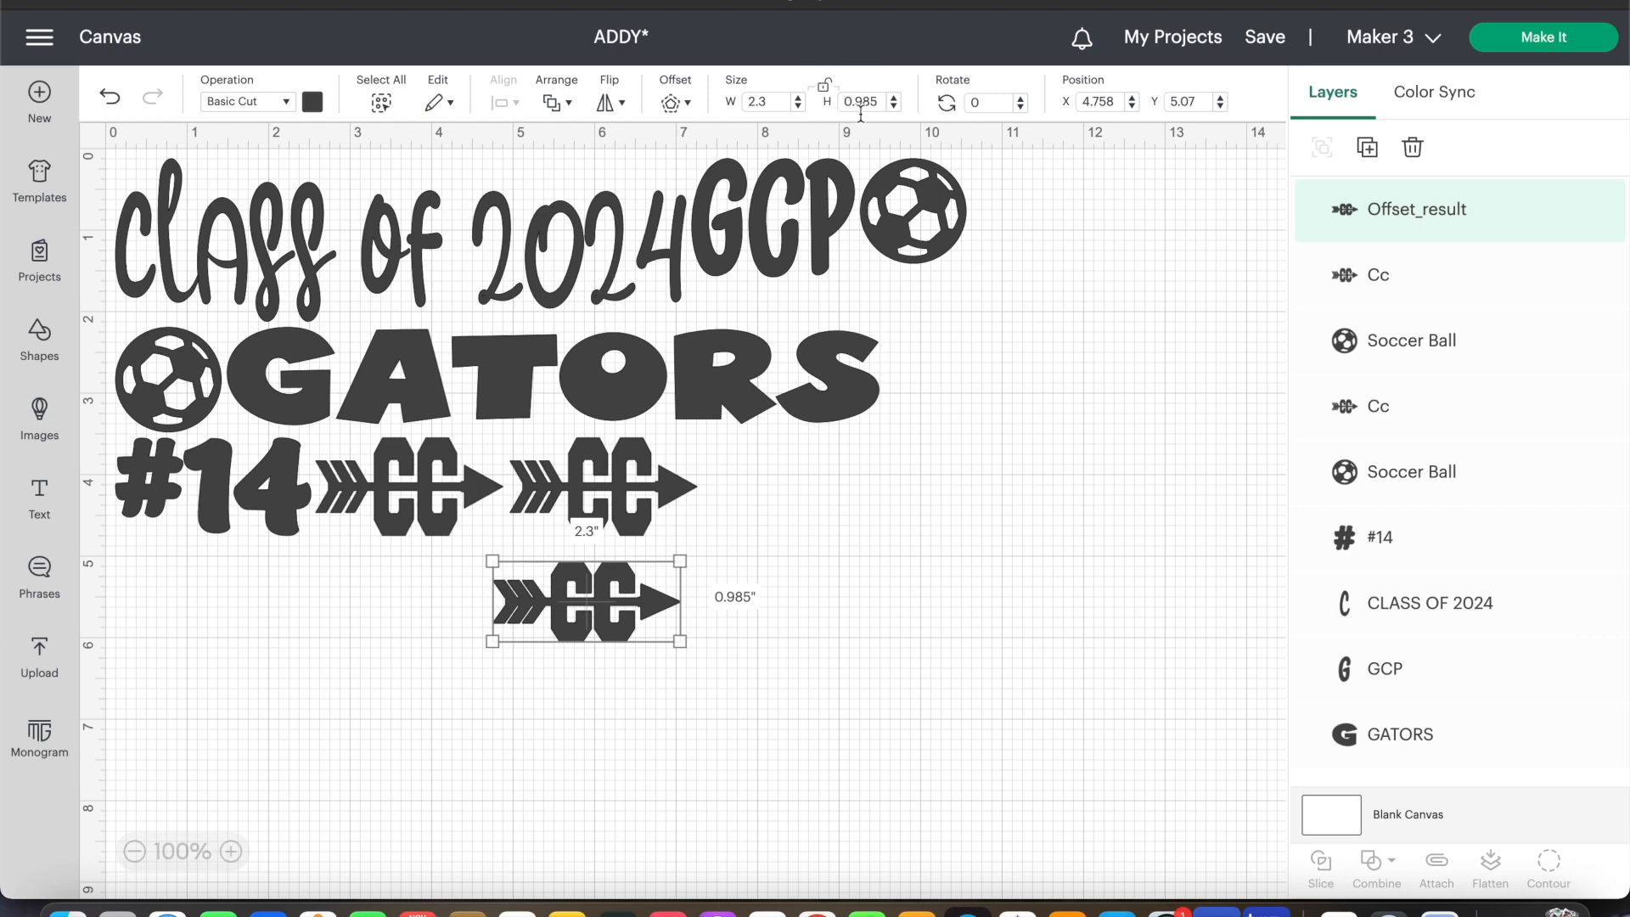
{"action": "left_click", "coordinate": [895, 97]}
{"action": "left_click", "coordinate": [896, 97]}
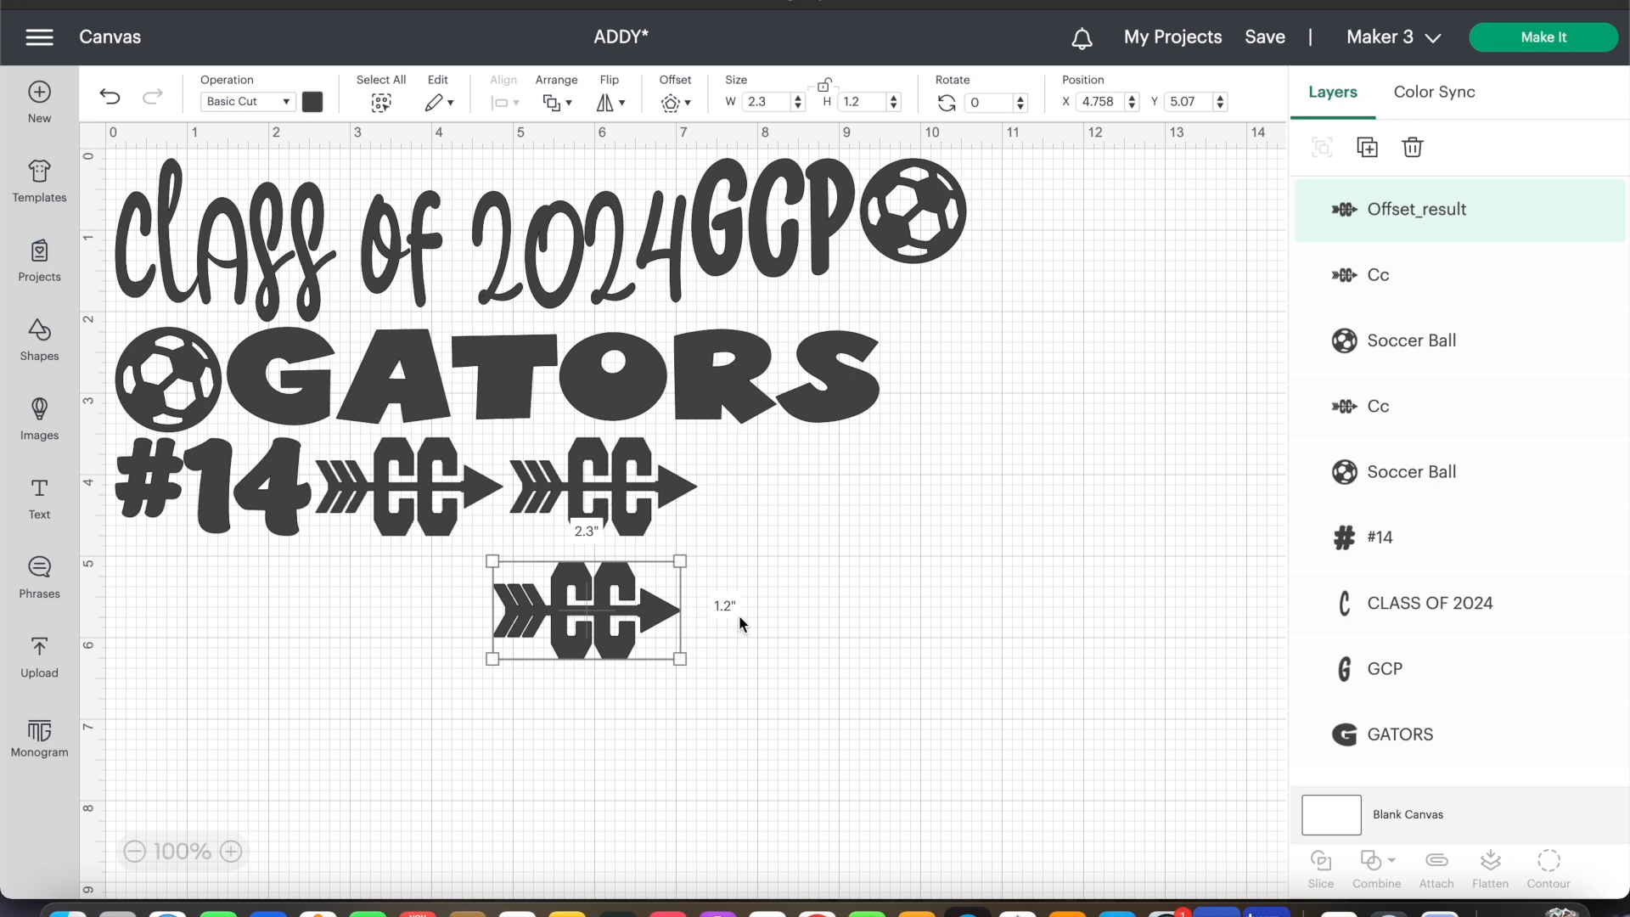
Step: Deselect the offset CC arrow and save the project under its existing name
{"action": "left_click", "coordinate": [828, 620]}
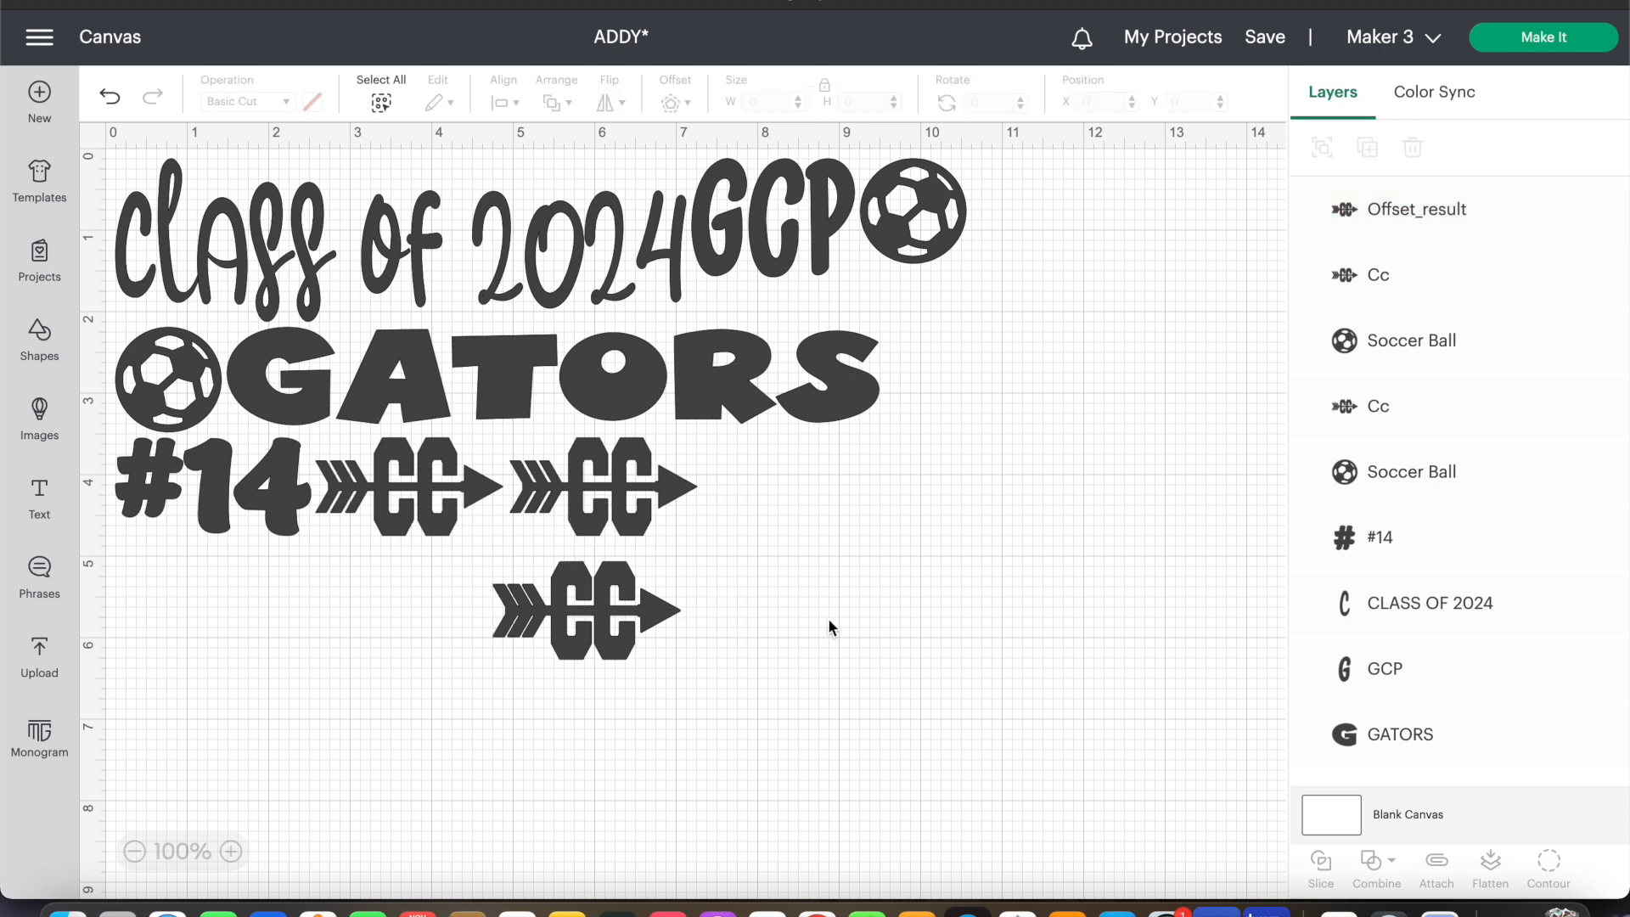
{"action": "left_click", "coordinate": [1264, 37]}
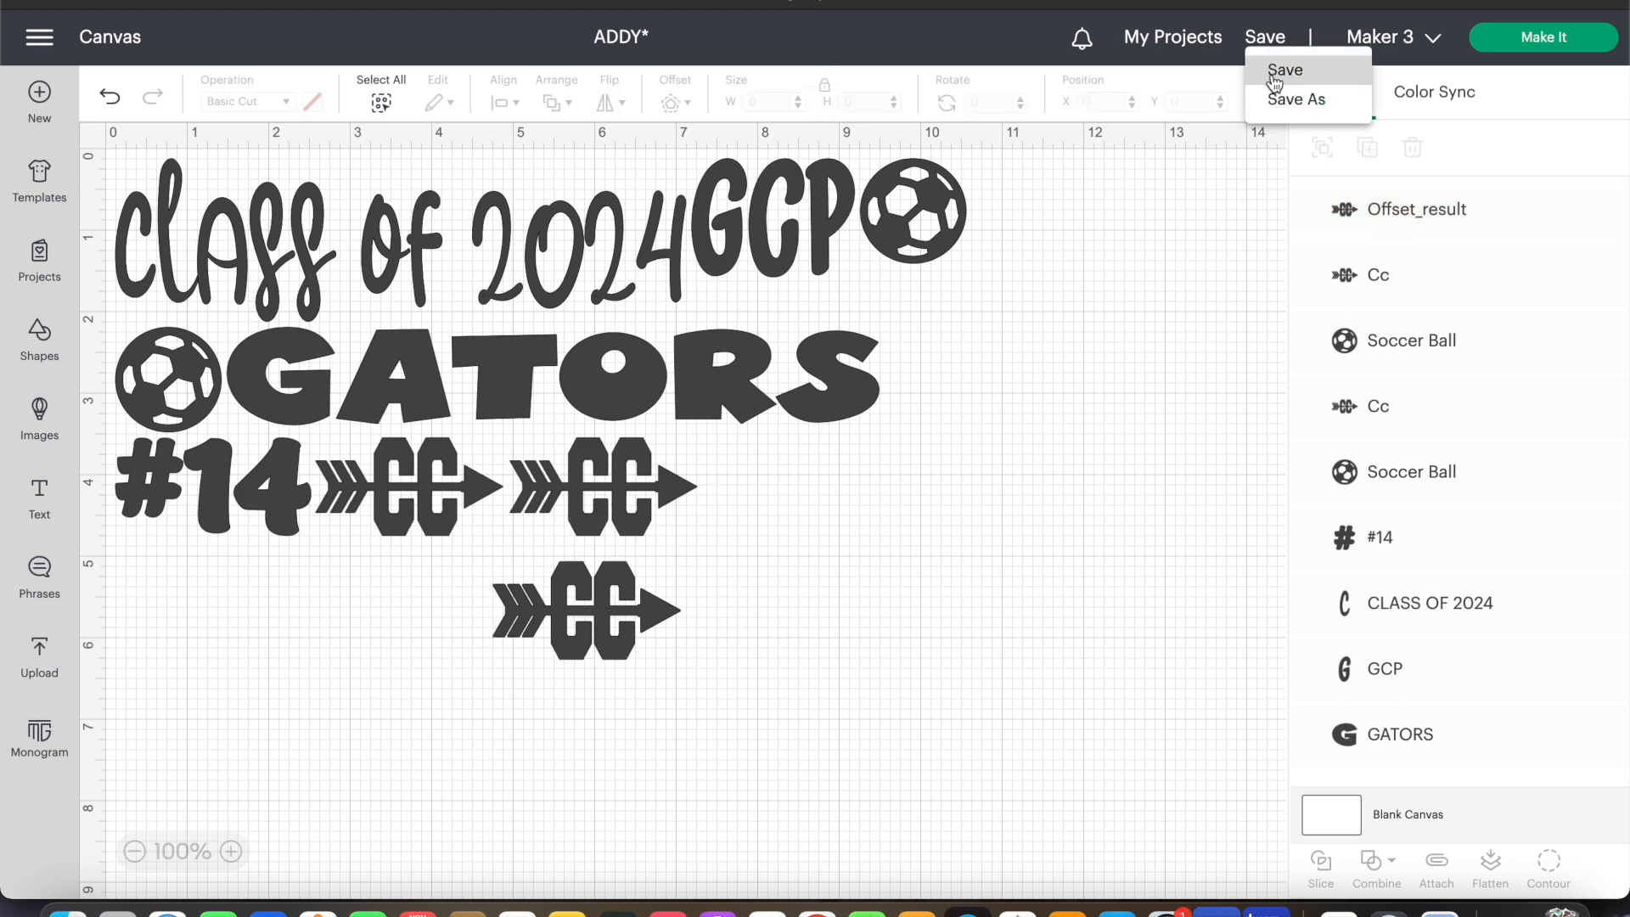
{"action": "left_click", "coordinate": [1273, 75]}
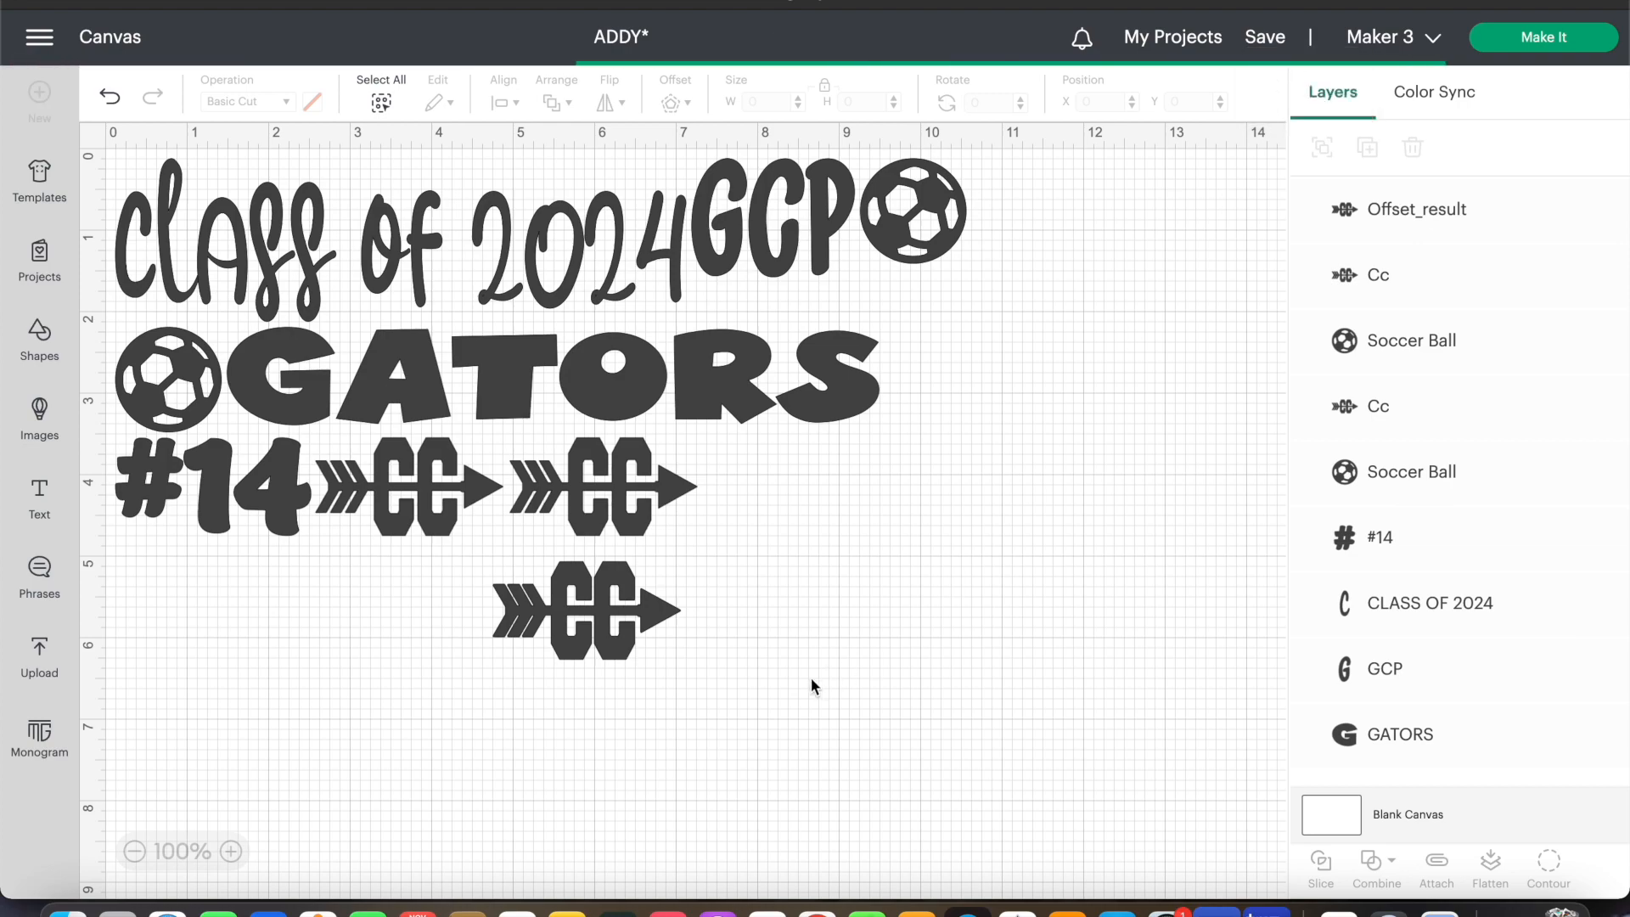